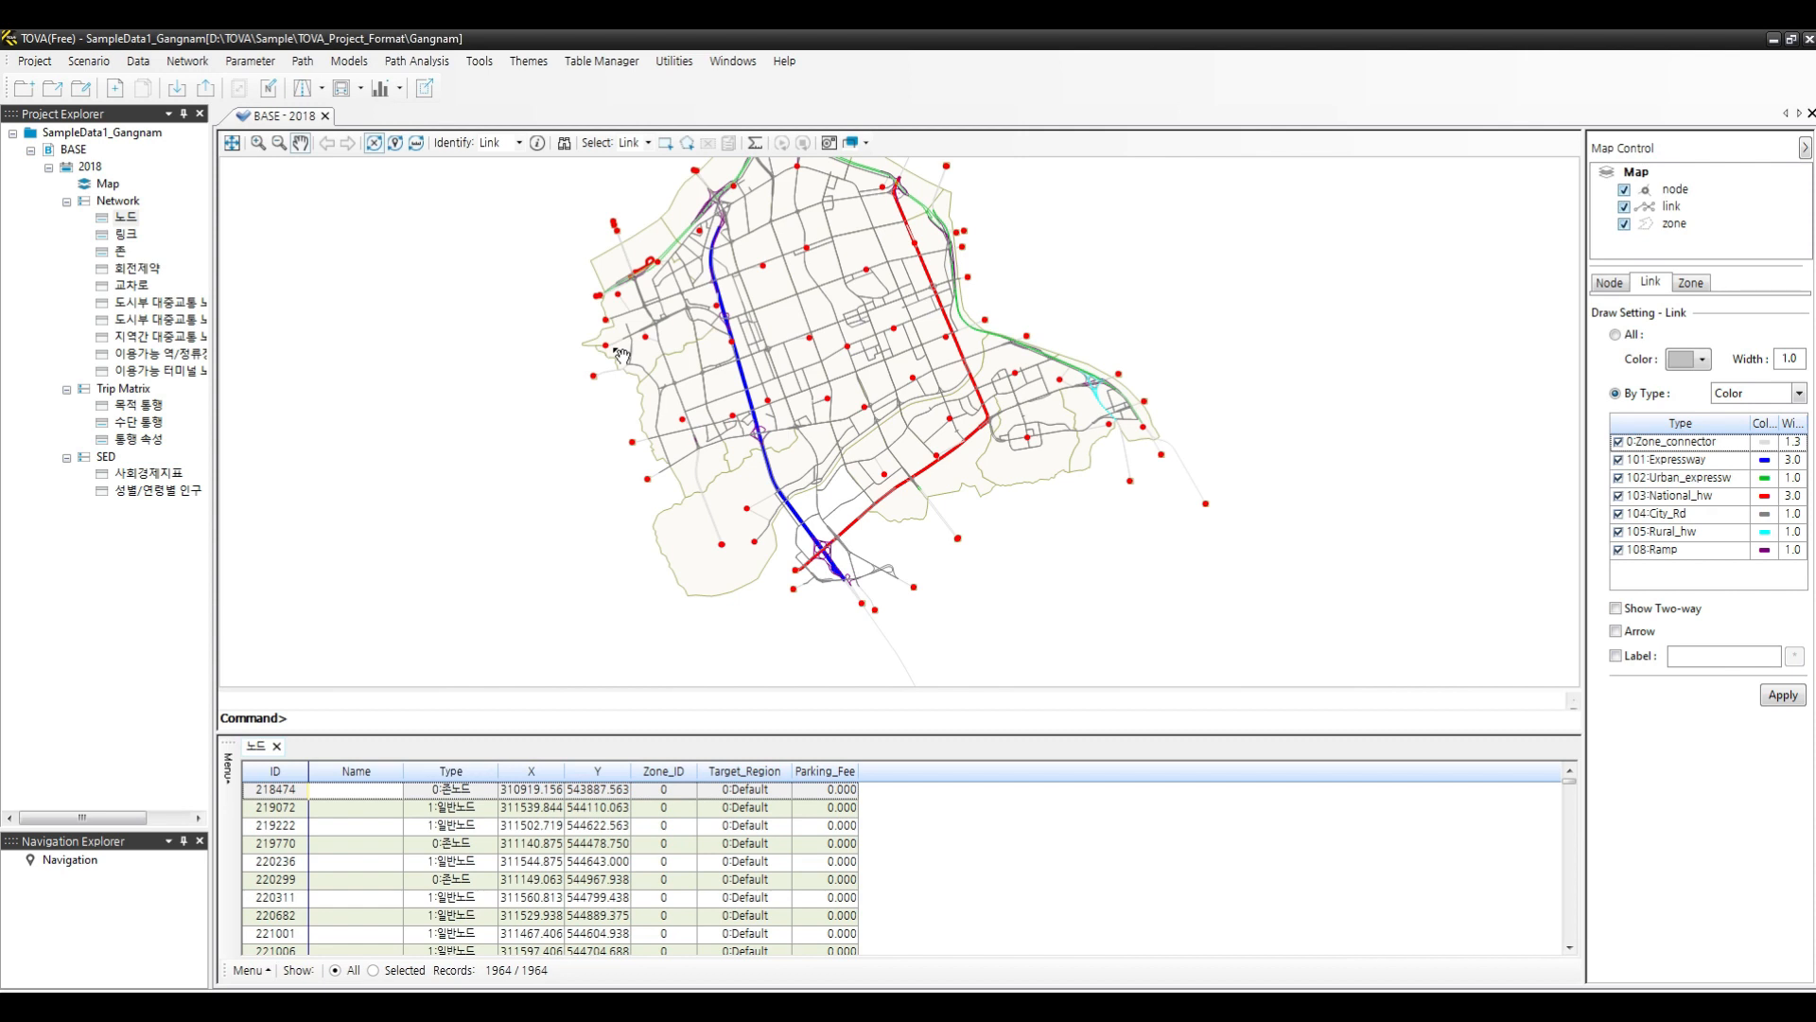
click(35, 61)
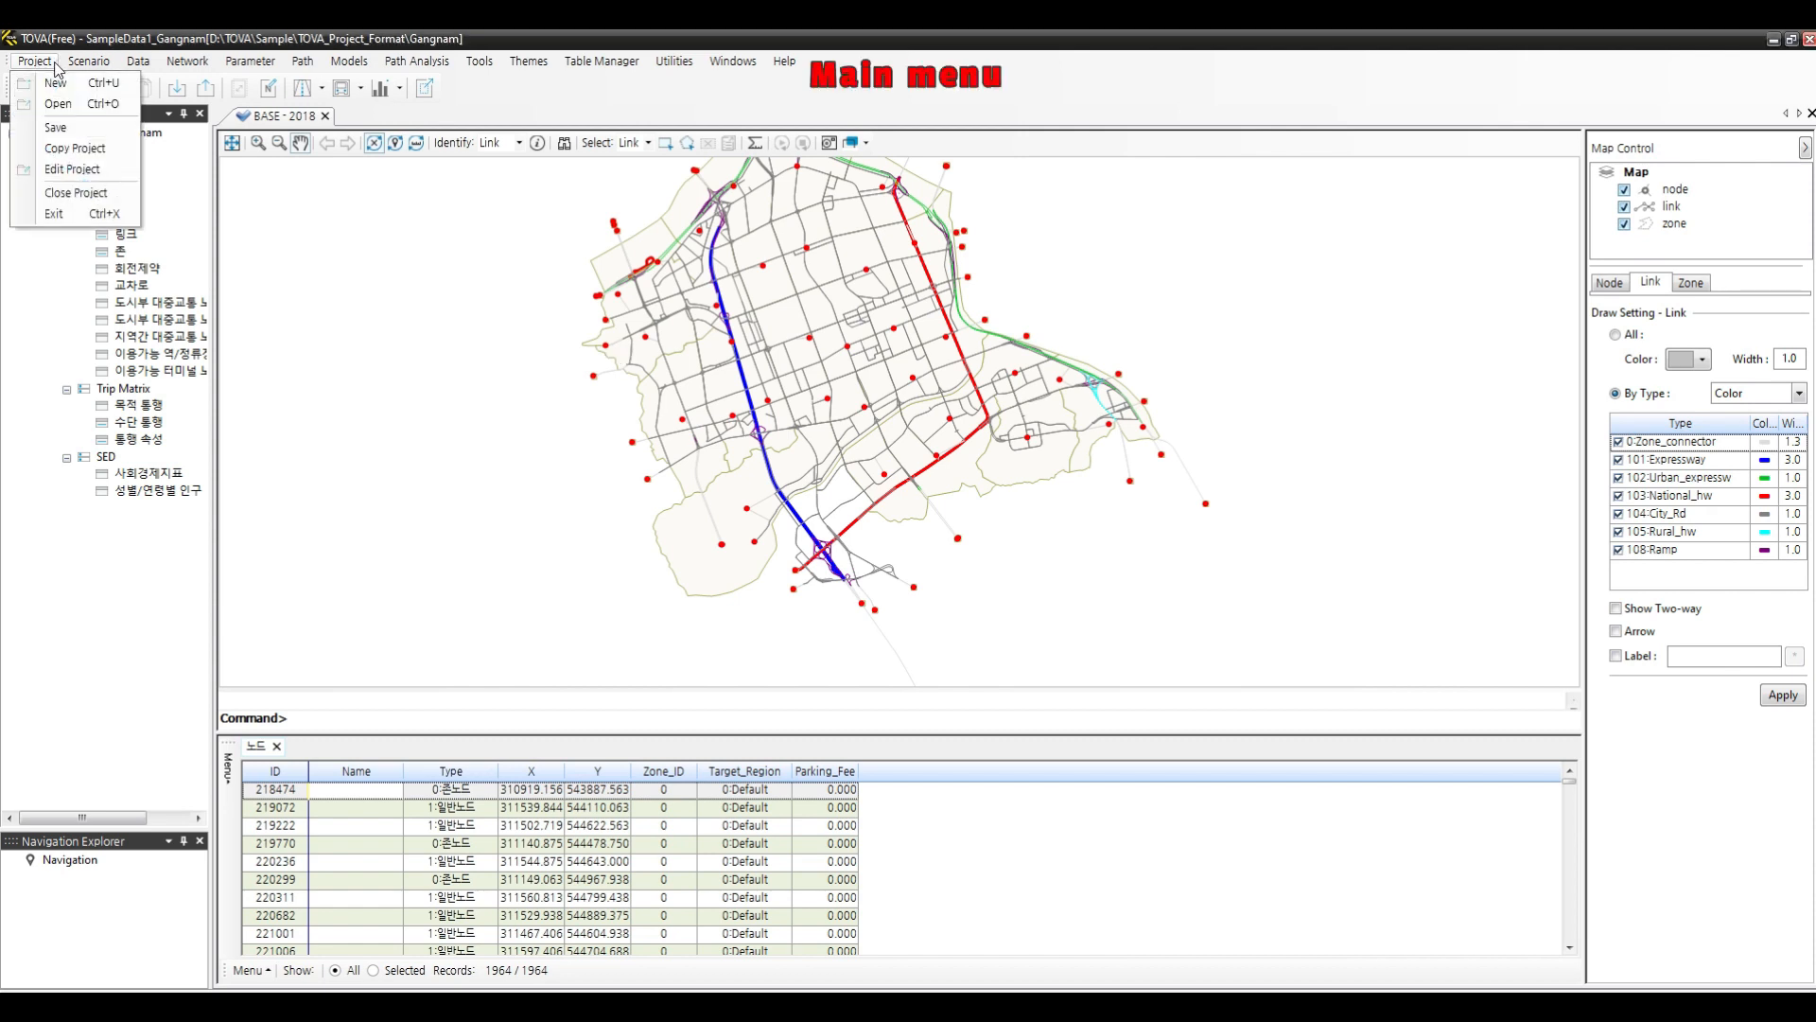
click(352, 304)
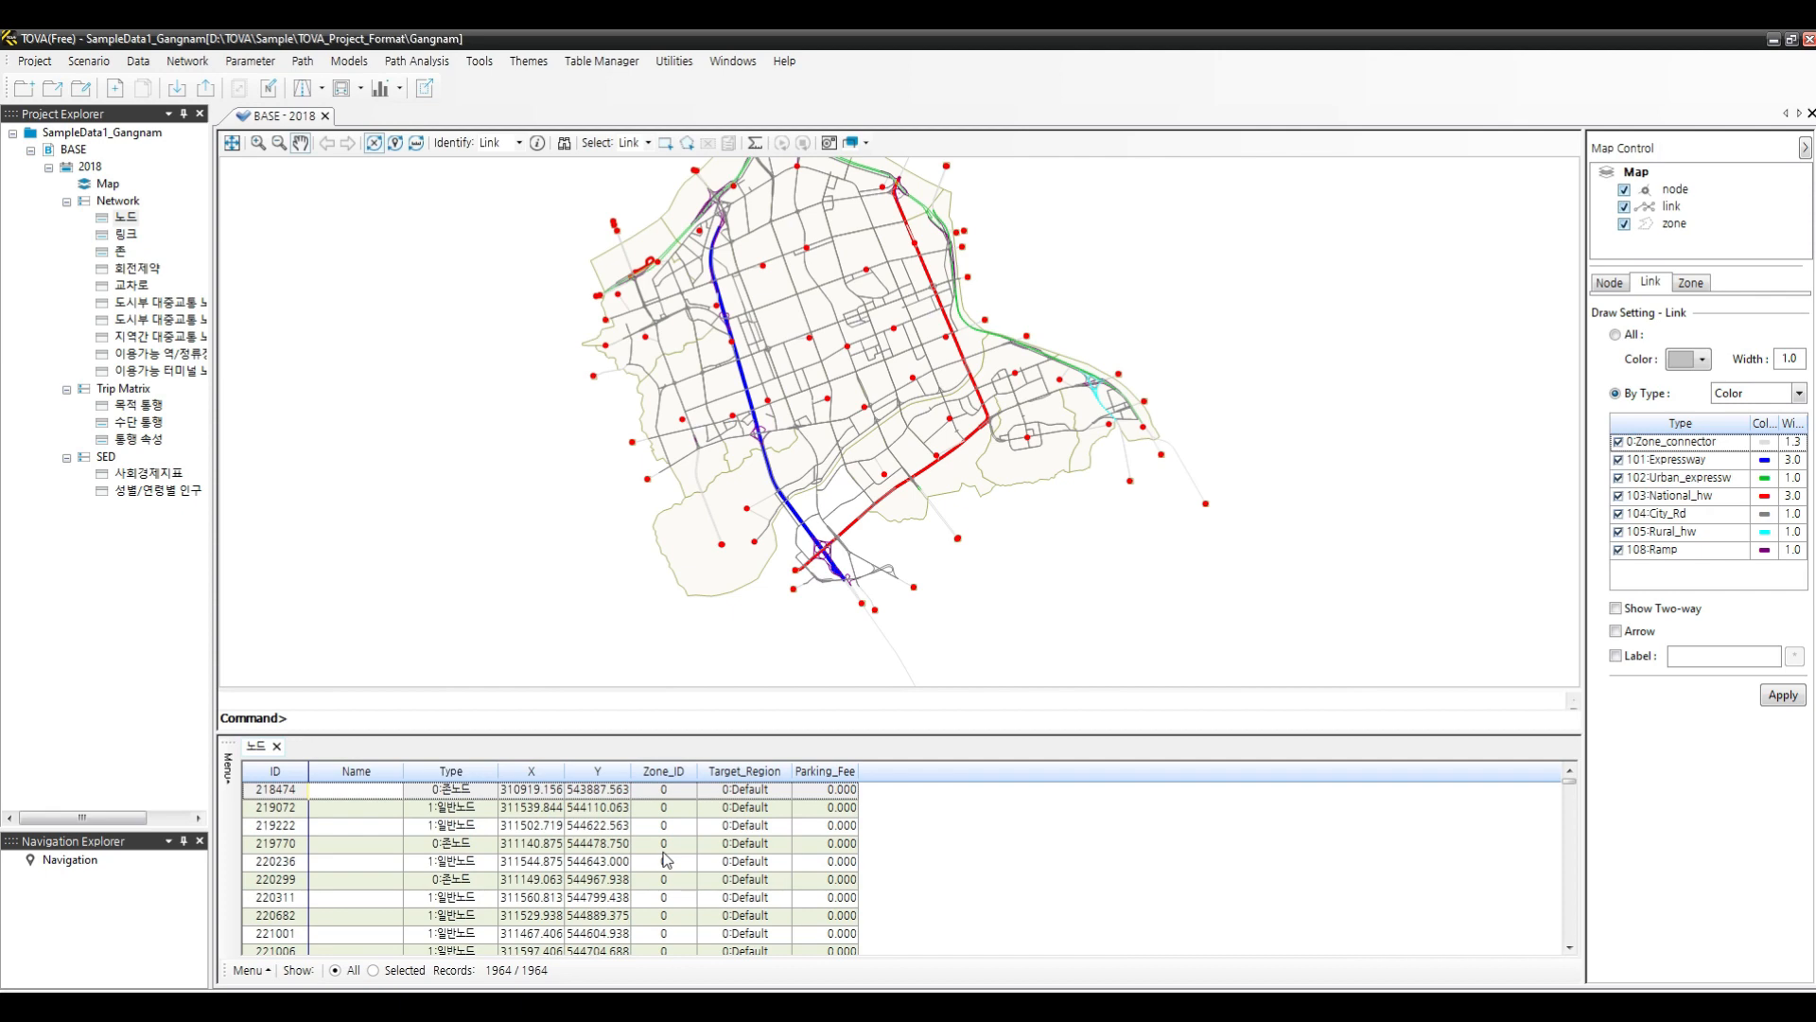
- Exit the open Gangnam sample project, confirming the exit
click(1809, 38)
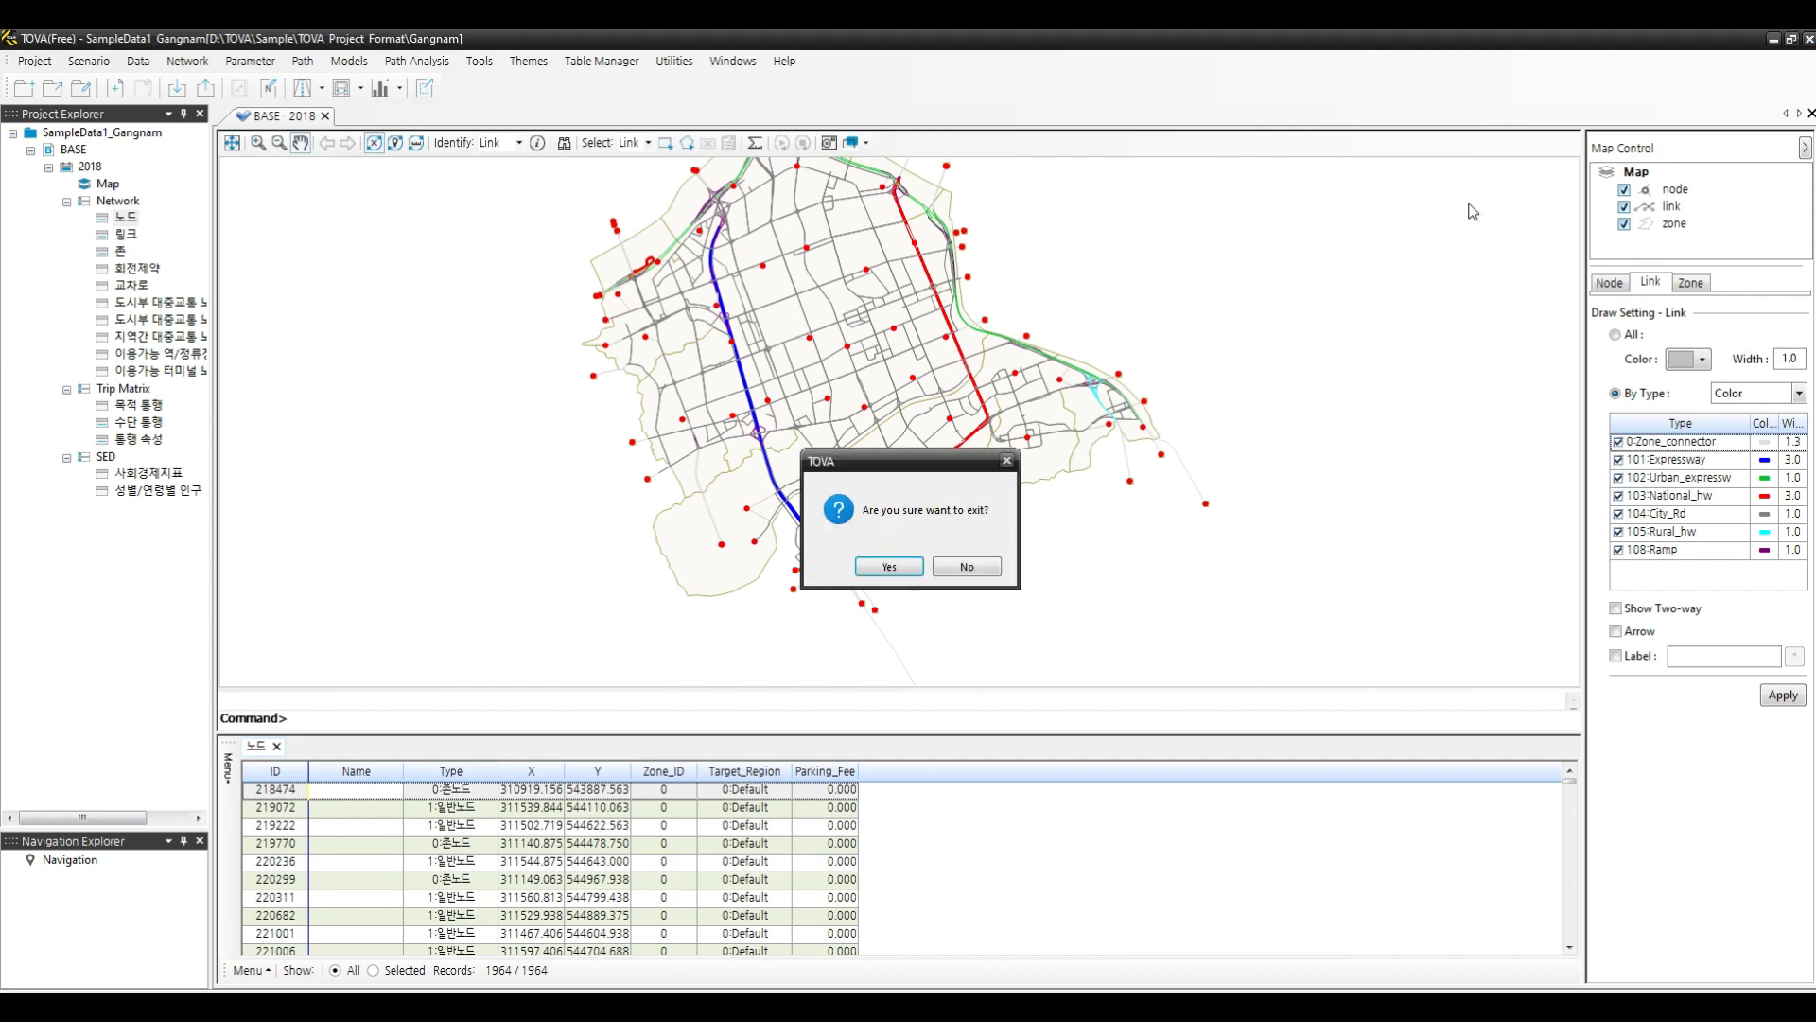
click(889, 568)
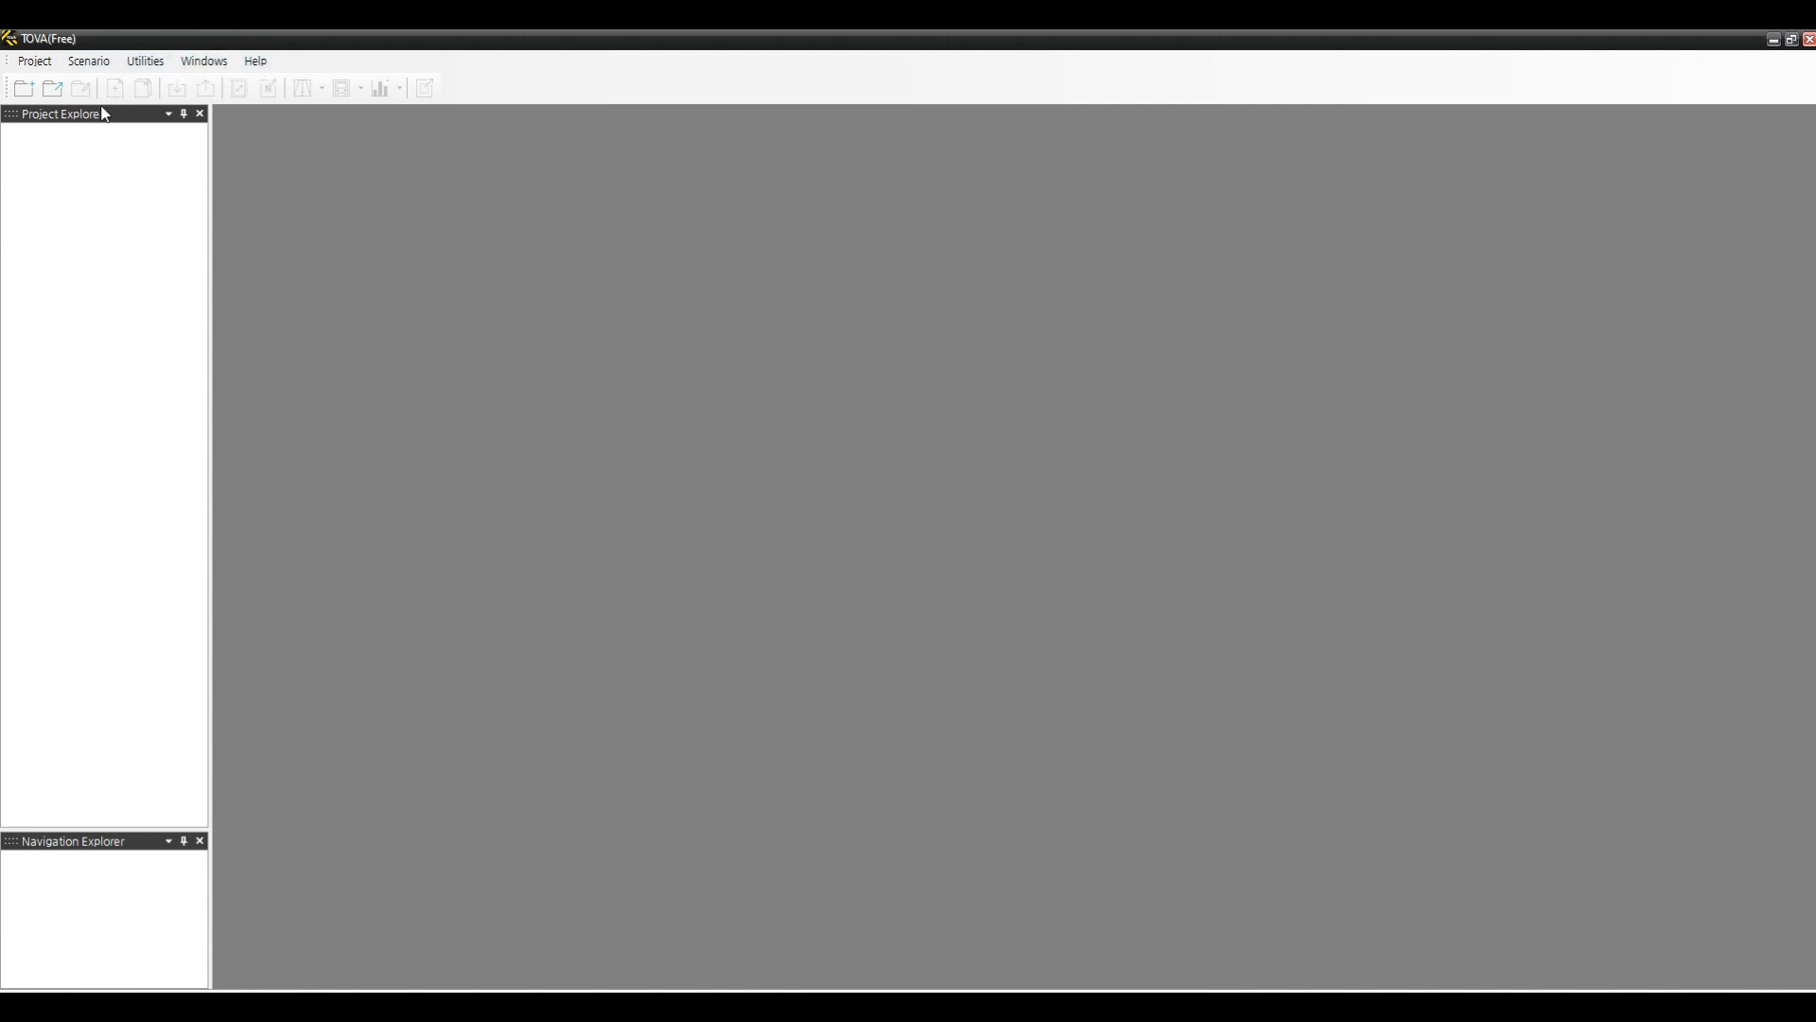
click(44, 63)
mouse_move(250, 62)
click(143, 237)
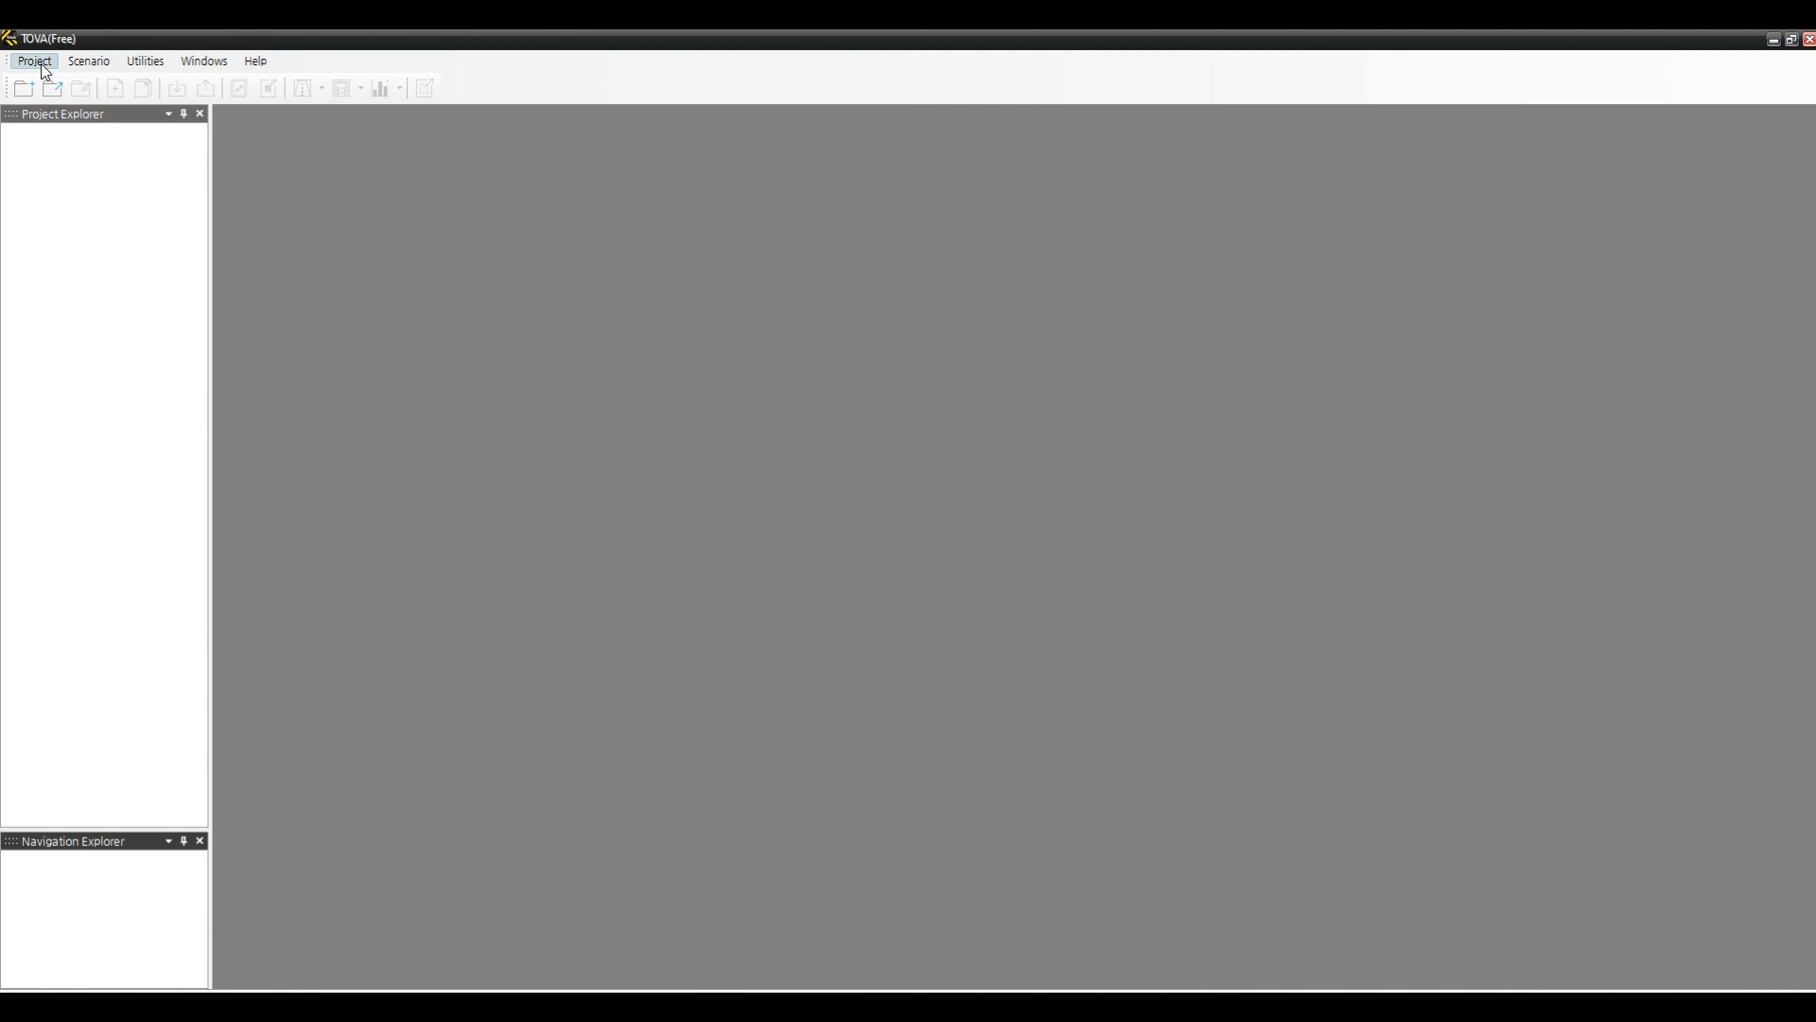
- Start a new project and name it Test2023
click(46, 68)
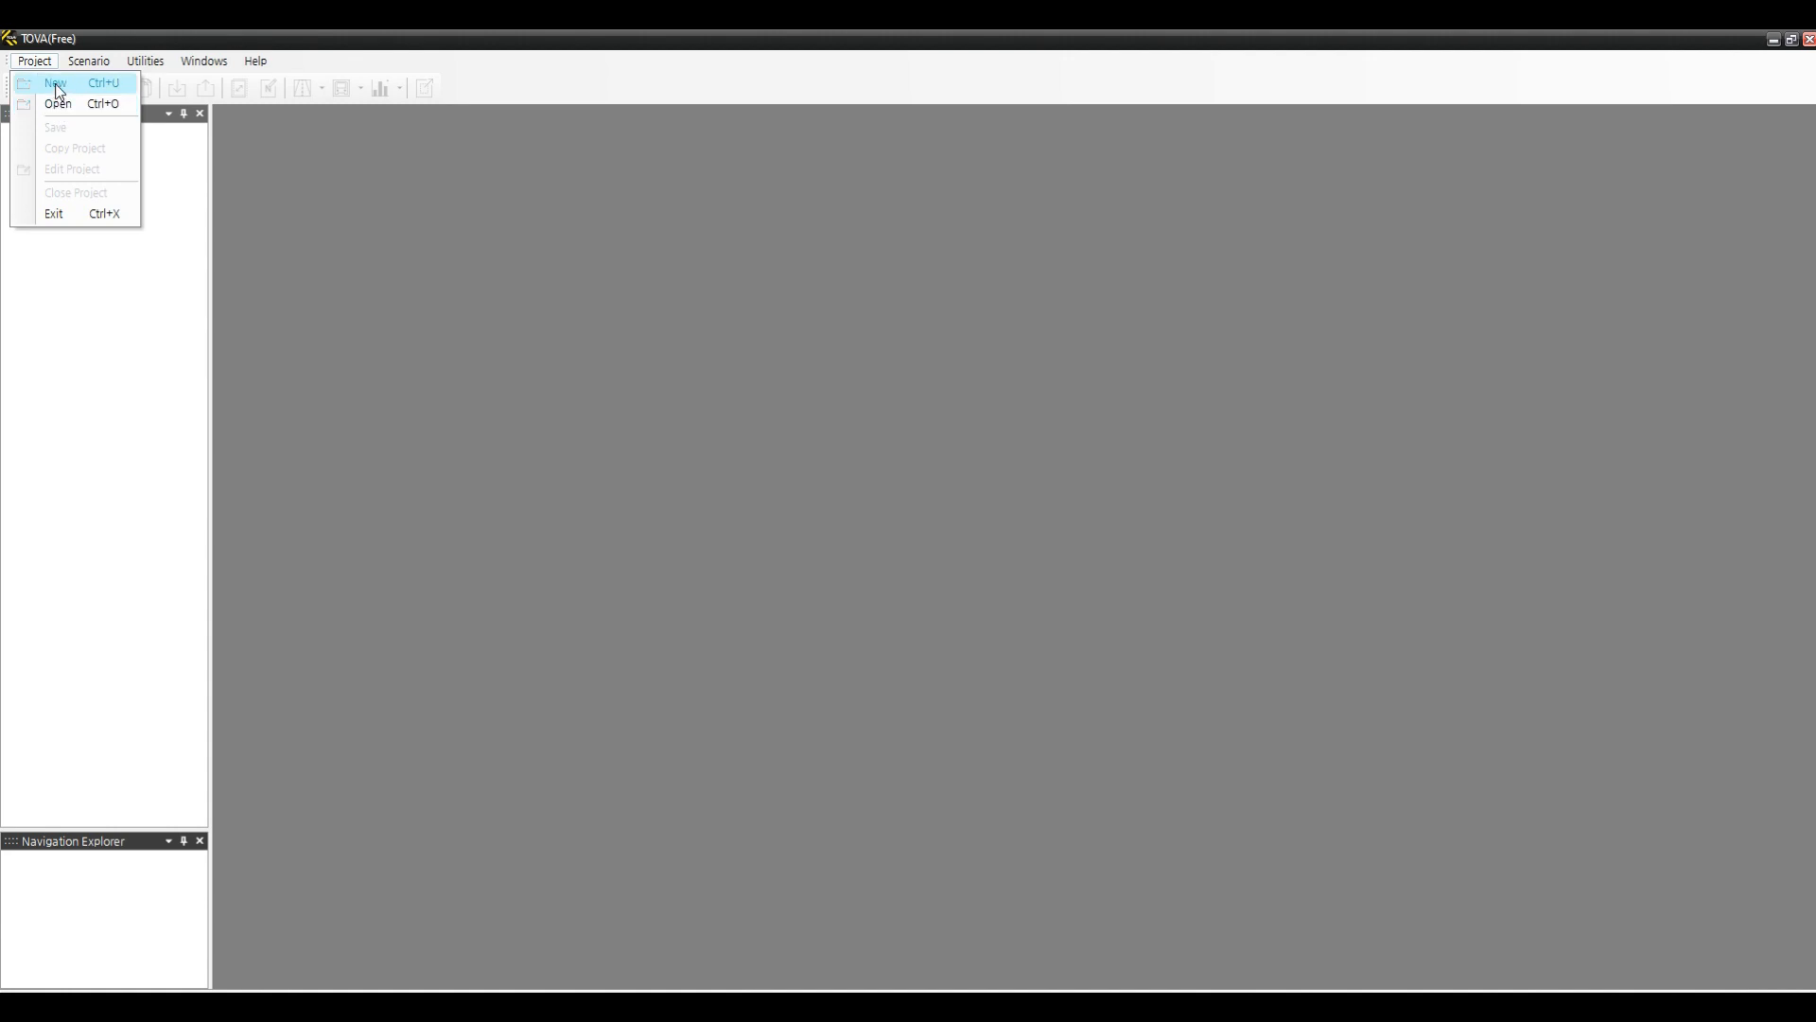
click(57, 85)
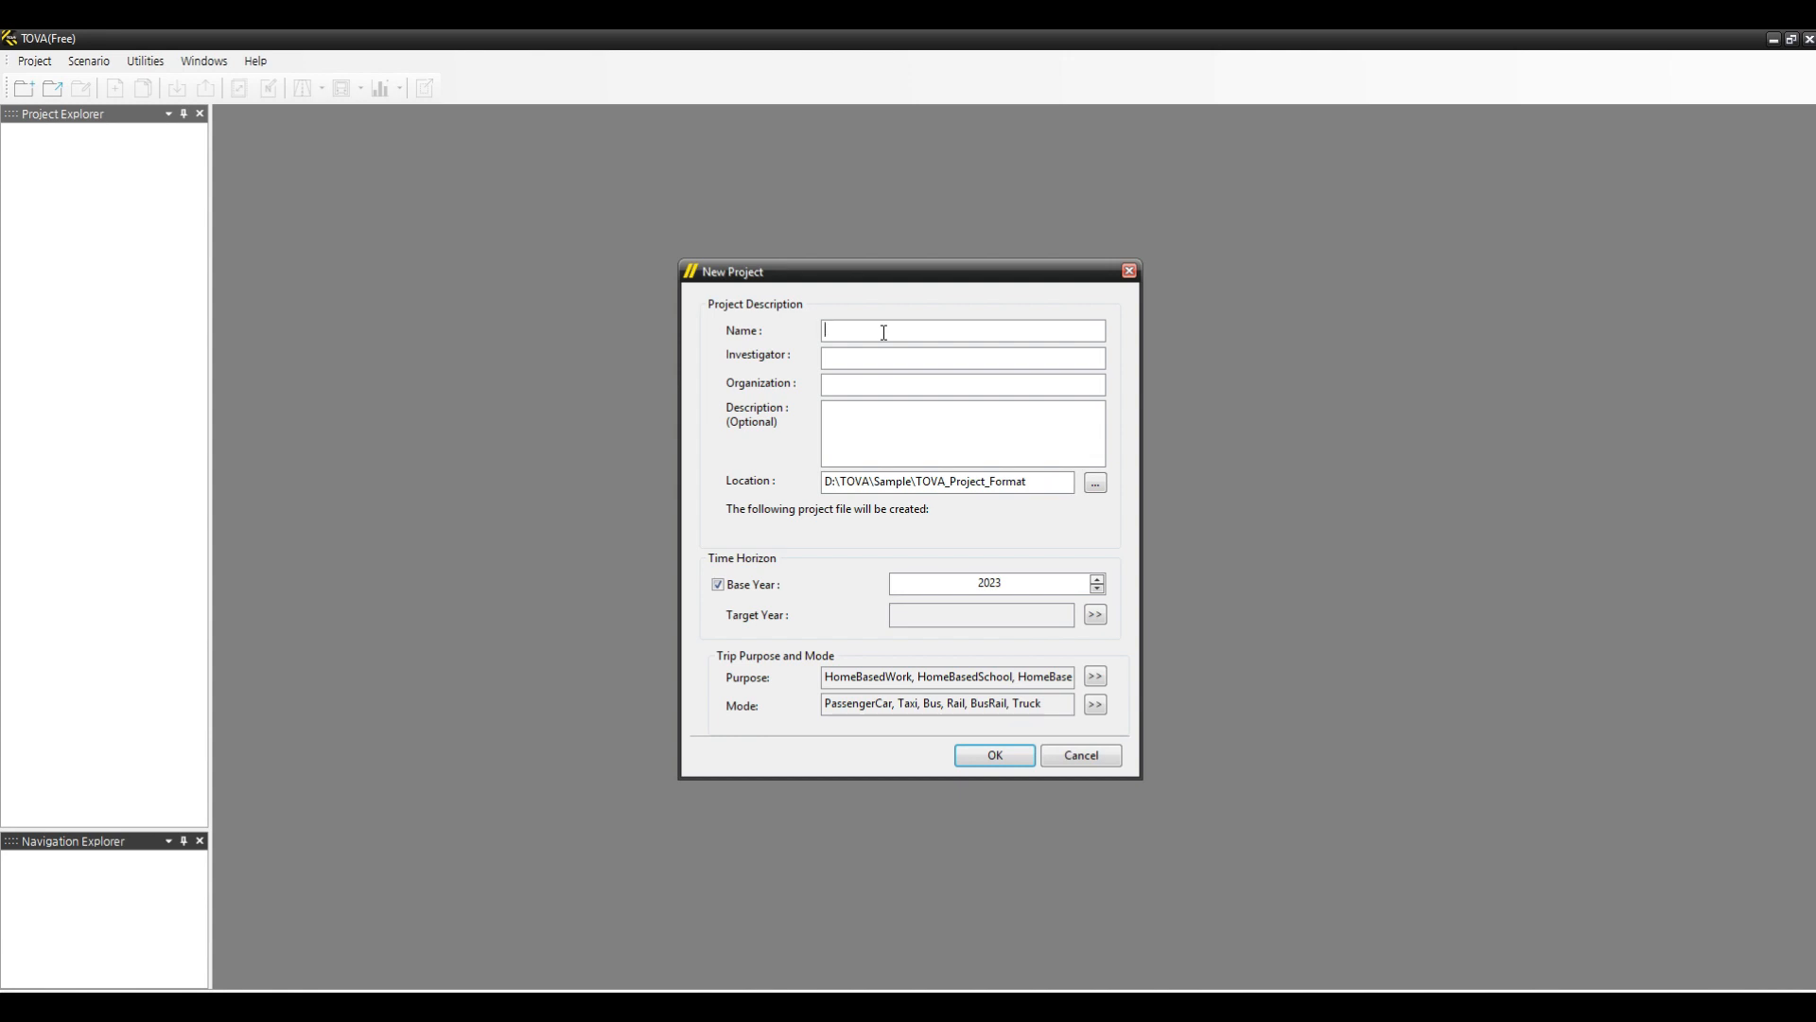
text(Test2023)
- Set the new project's location folder to D:\TOVA\Sample
click(1095, 483)
scroll(898, 520, down, 2)
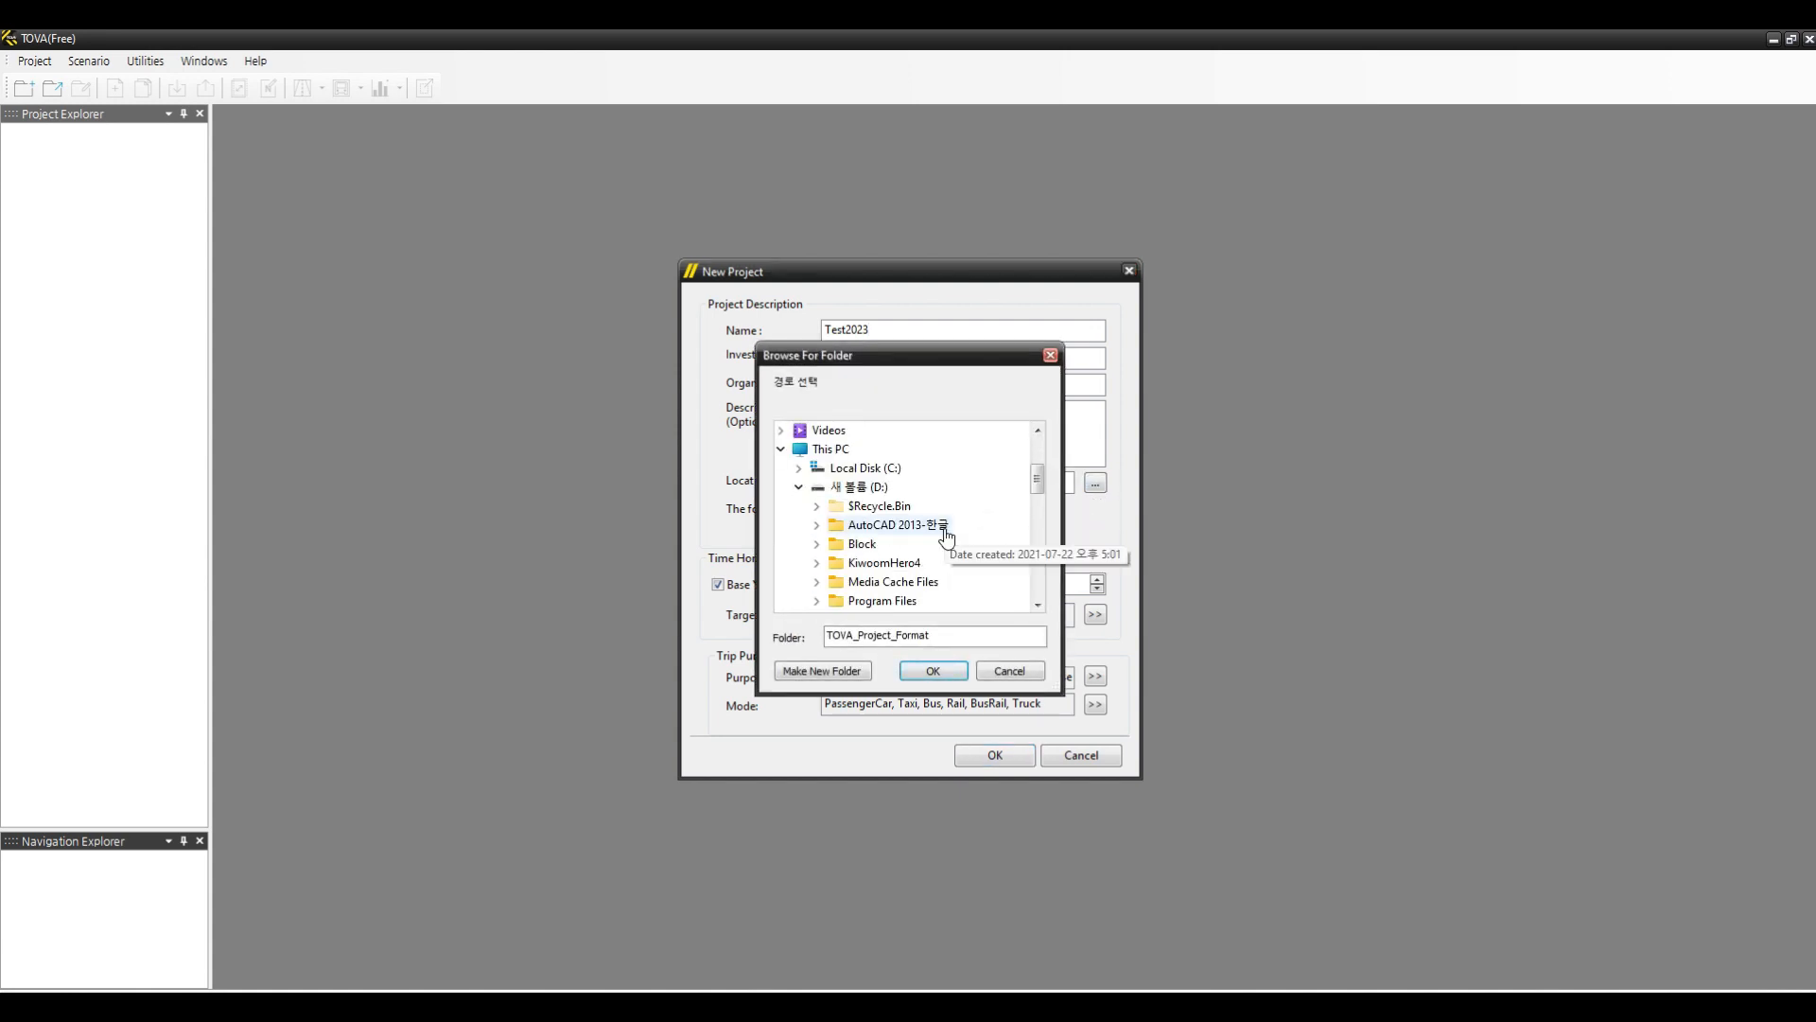
click(845, 489)
scroll(903, 568, down, 2)
click(862, 543)
scroll(909, 559, down, 1)
click(885, 543)
click(944, 671)
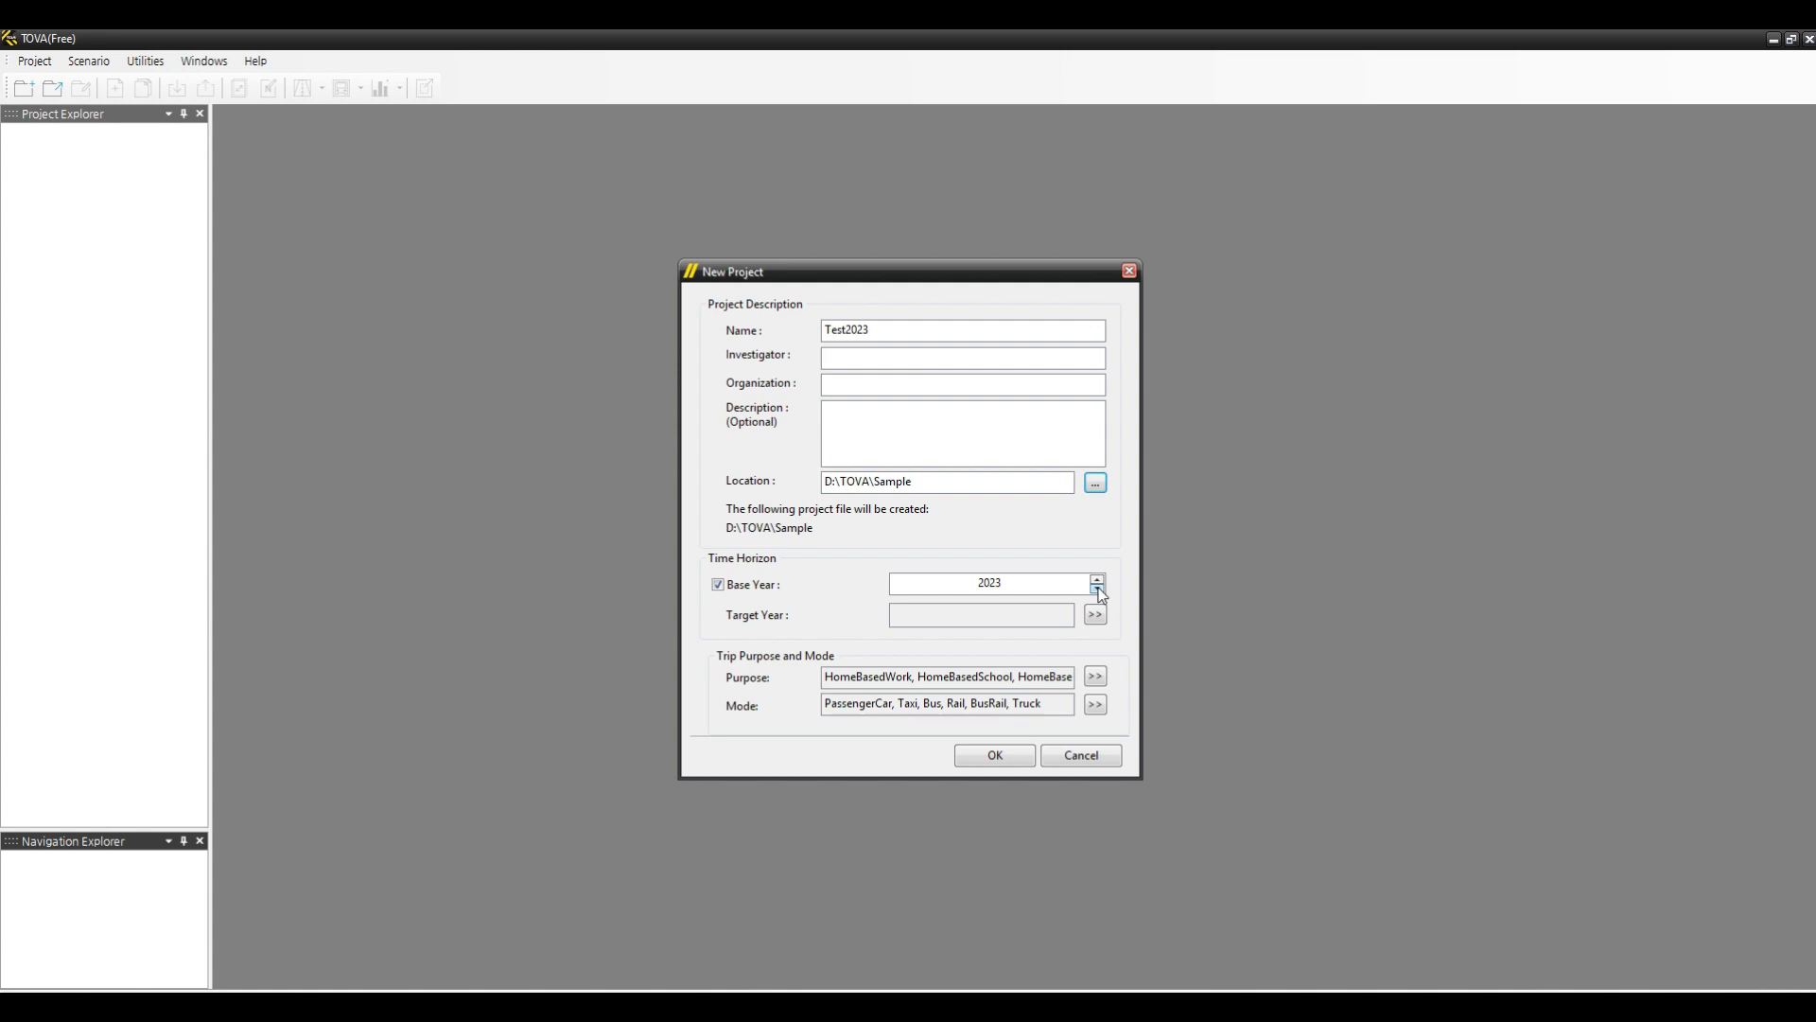
- Set the target years to 2027, 2032, 2037 and 2042
click(1097, 588)
click(960, 616)
click(1092, 617)
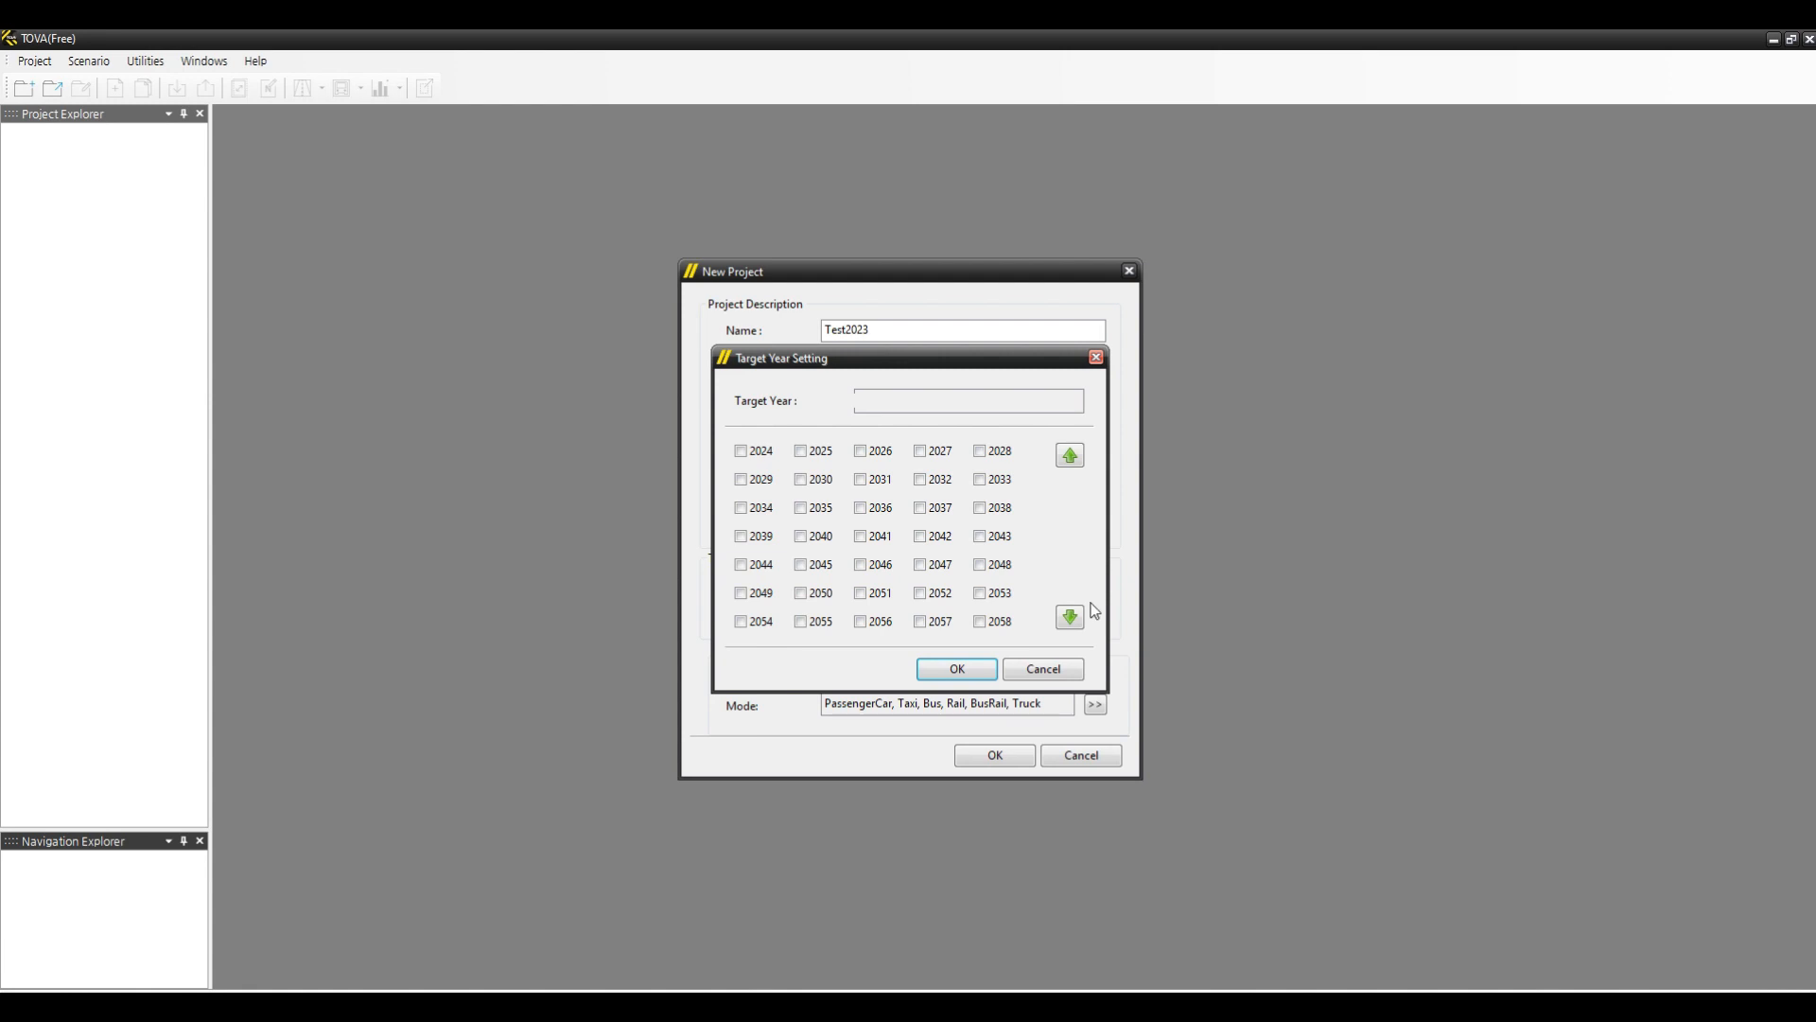
click(920, 452)
click(920, 481)
click(923, 511)
click(922, 538)
click(958, 670)
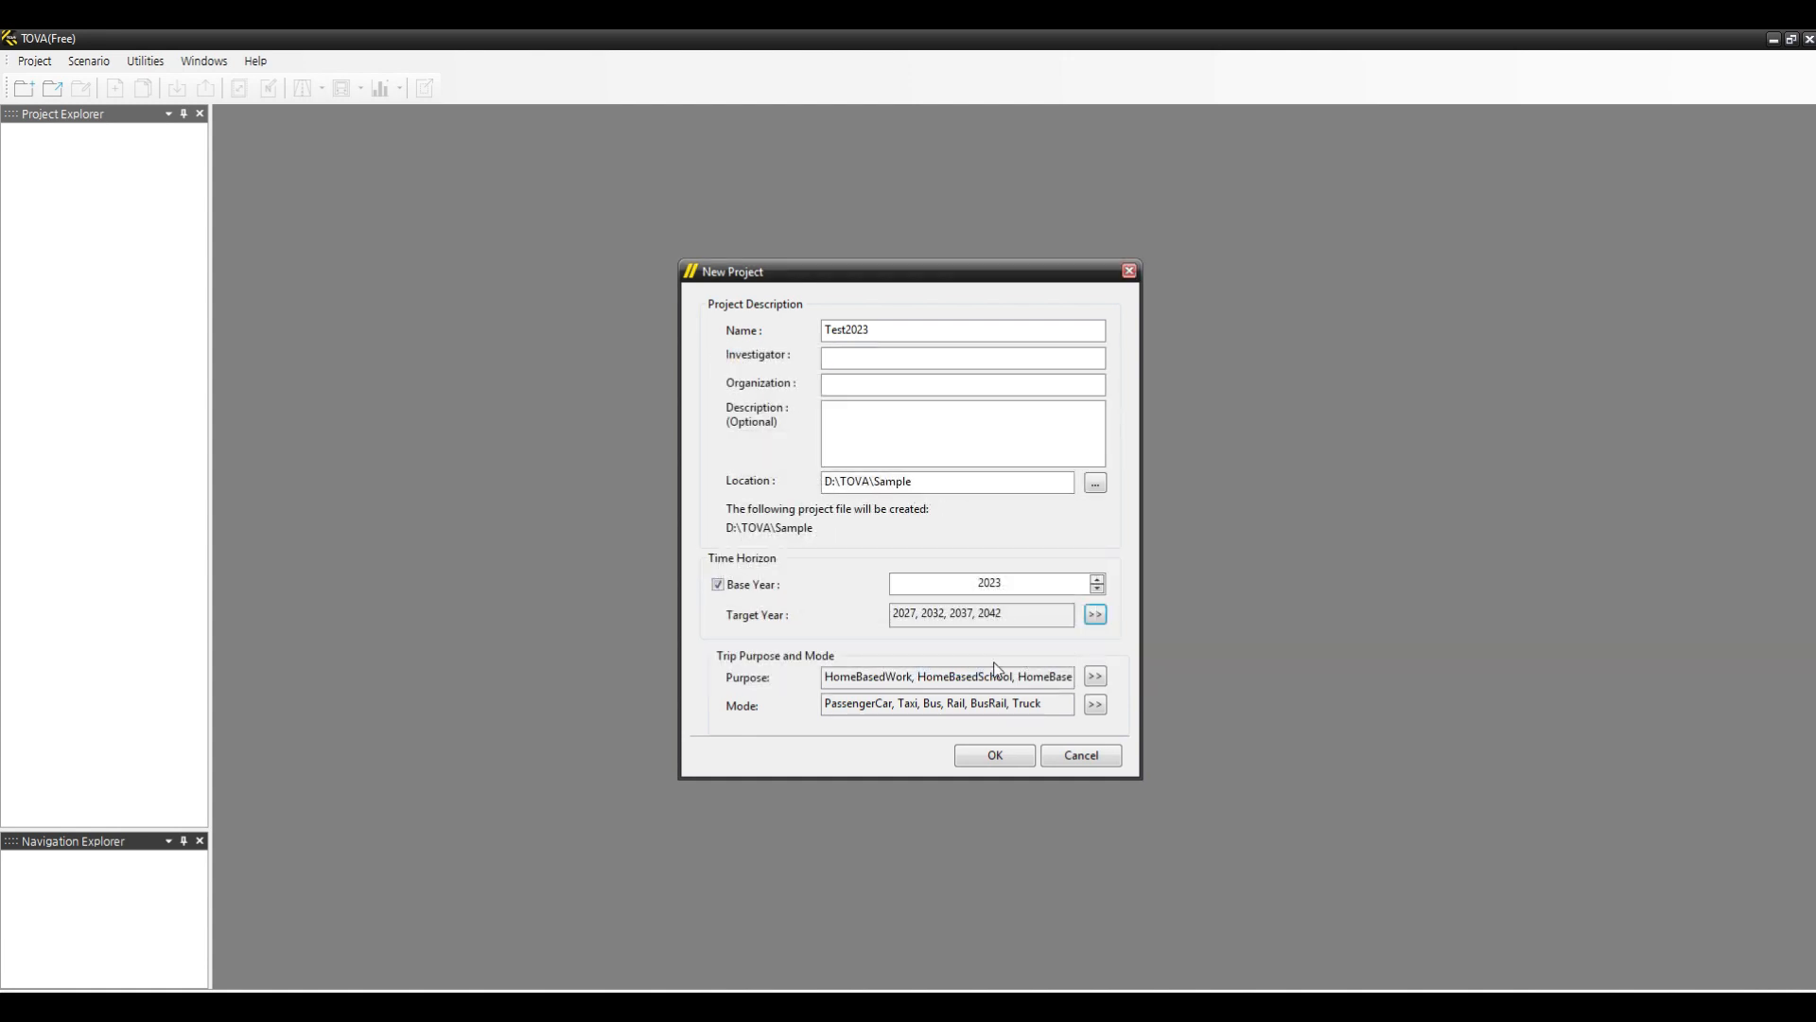
- Clear all four target years so no target year is set
drag(1039, 614, 869, 614)
click(1097, 615)
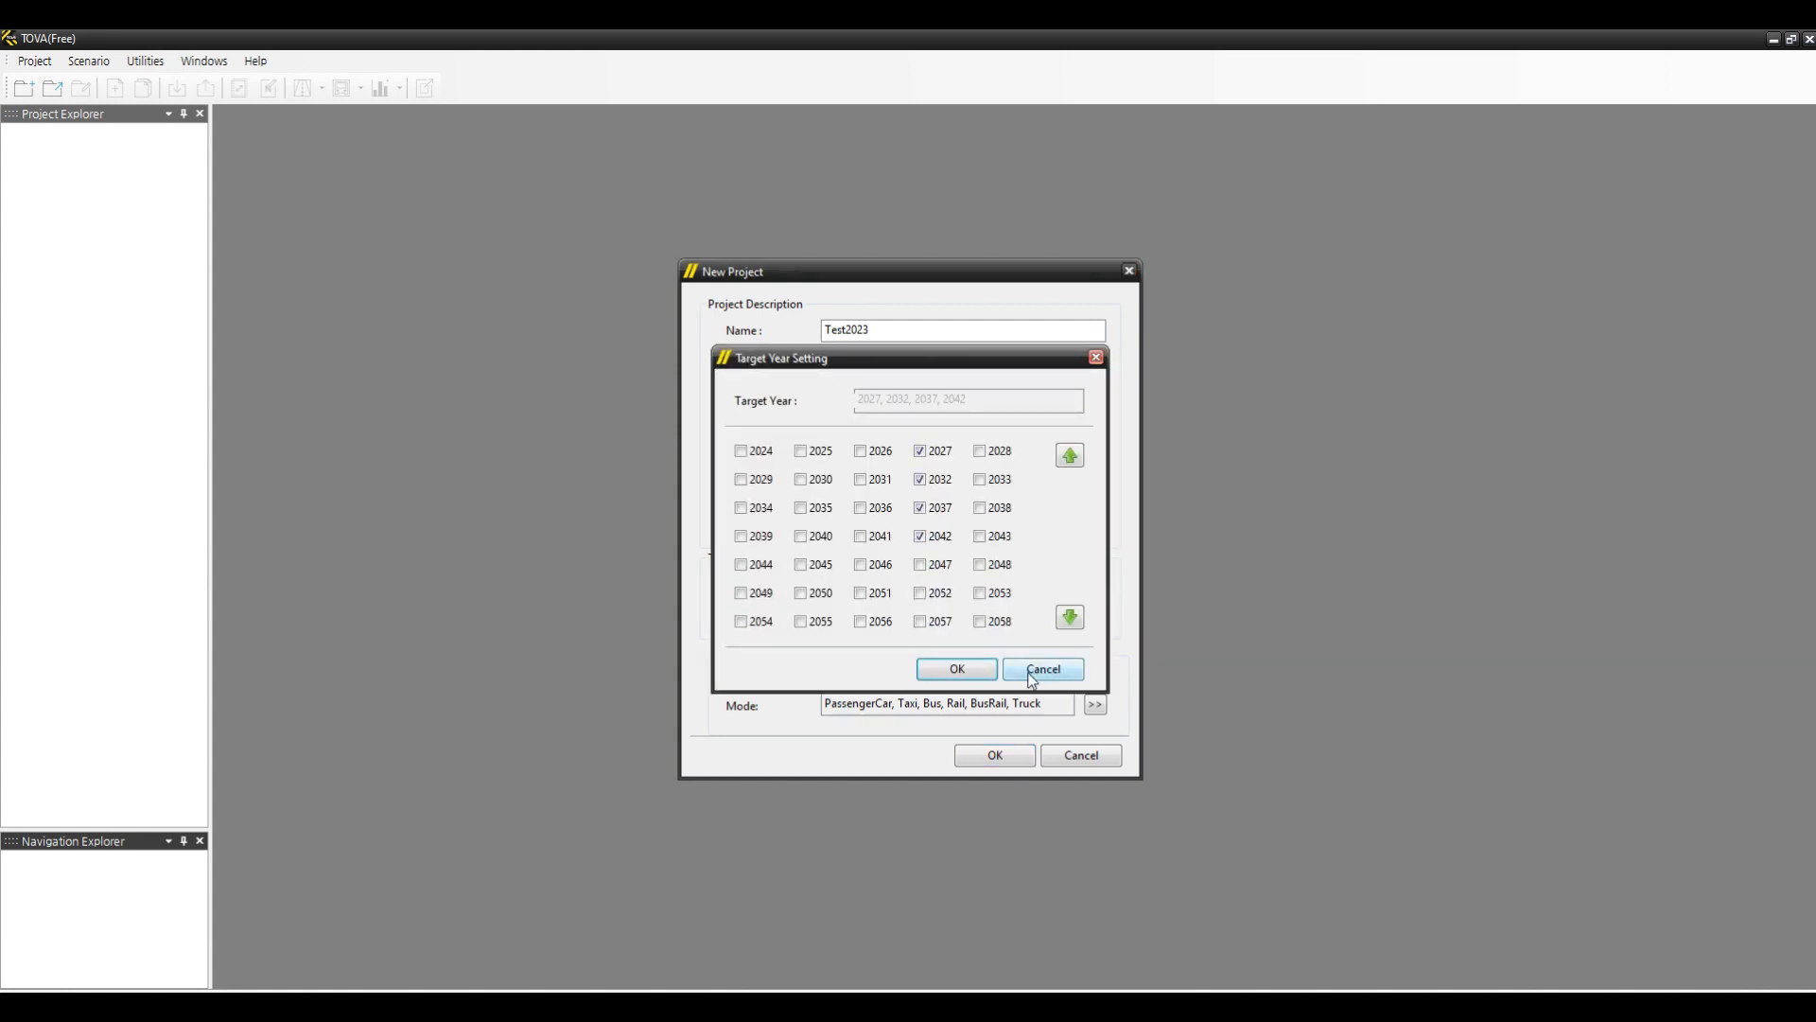
click(946, 454)
click(939, 480)
click(944, 514)
click(941, 545)
click(980, 674)
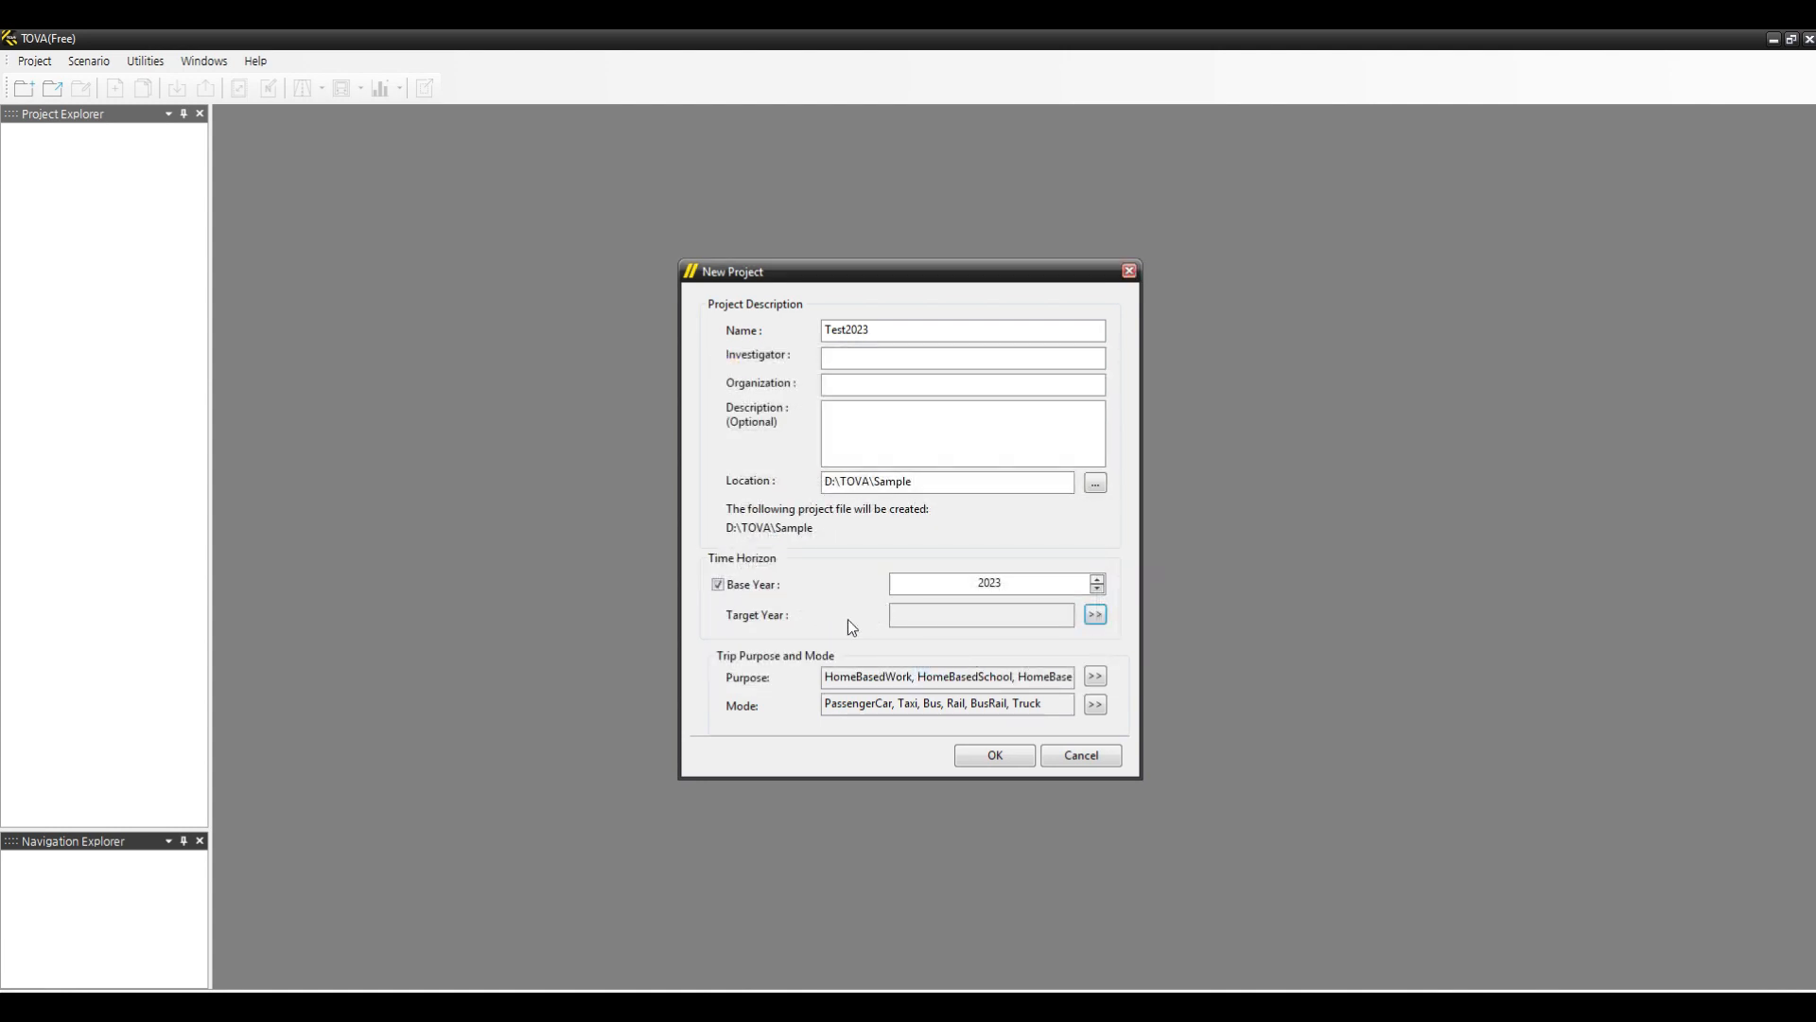
- Add two blank trip purpose rows and delete the sixth one
click(980, 618)
click(1095, 677)
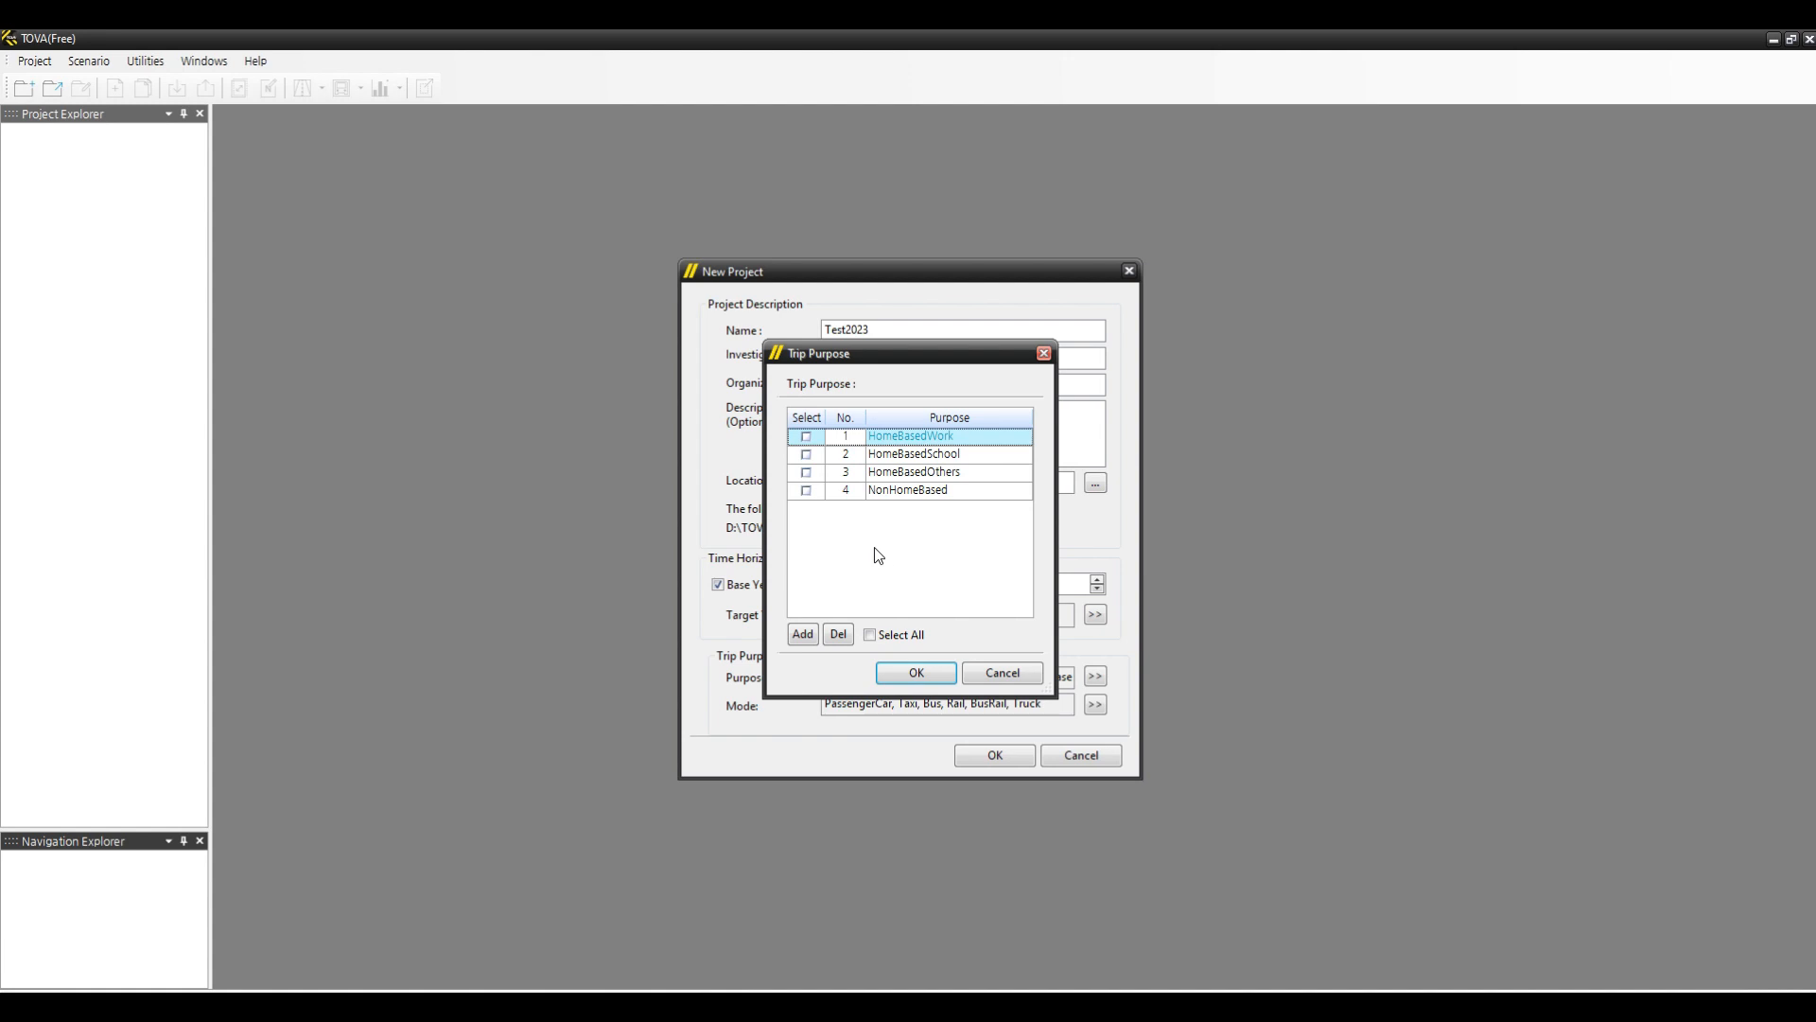
click(801, 635)
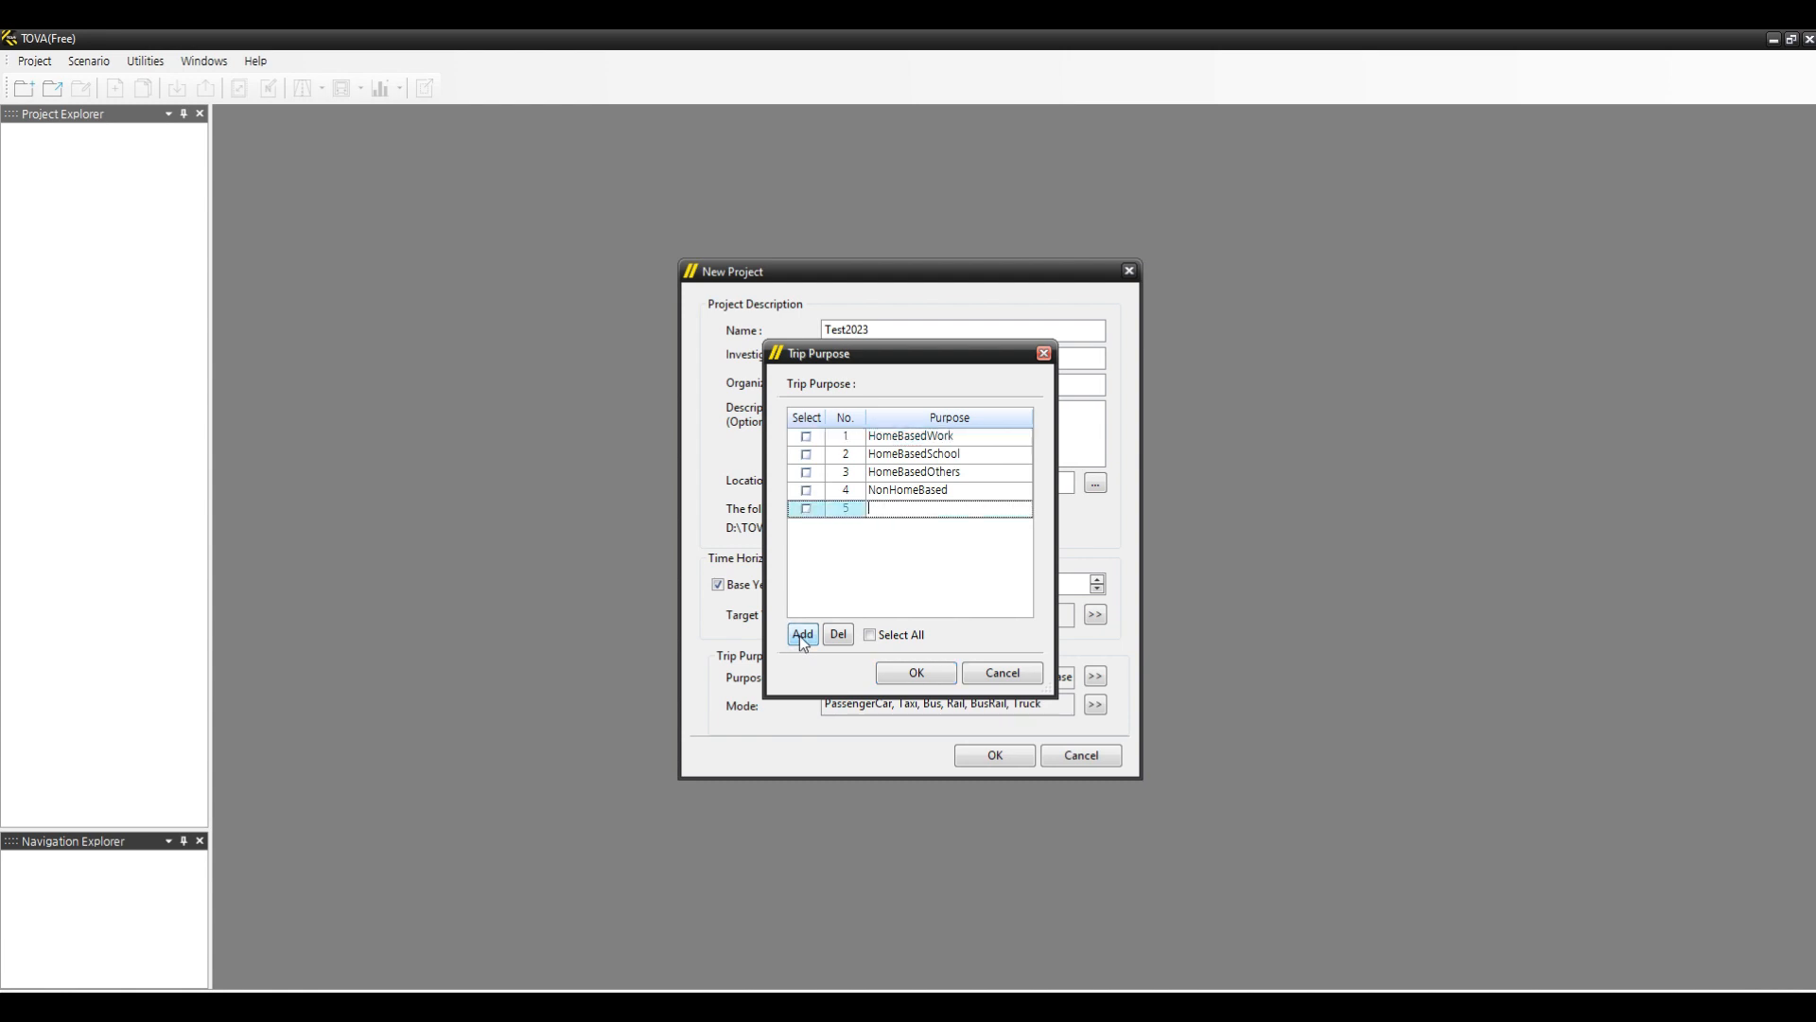
click(803, 636)
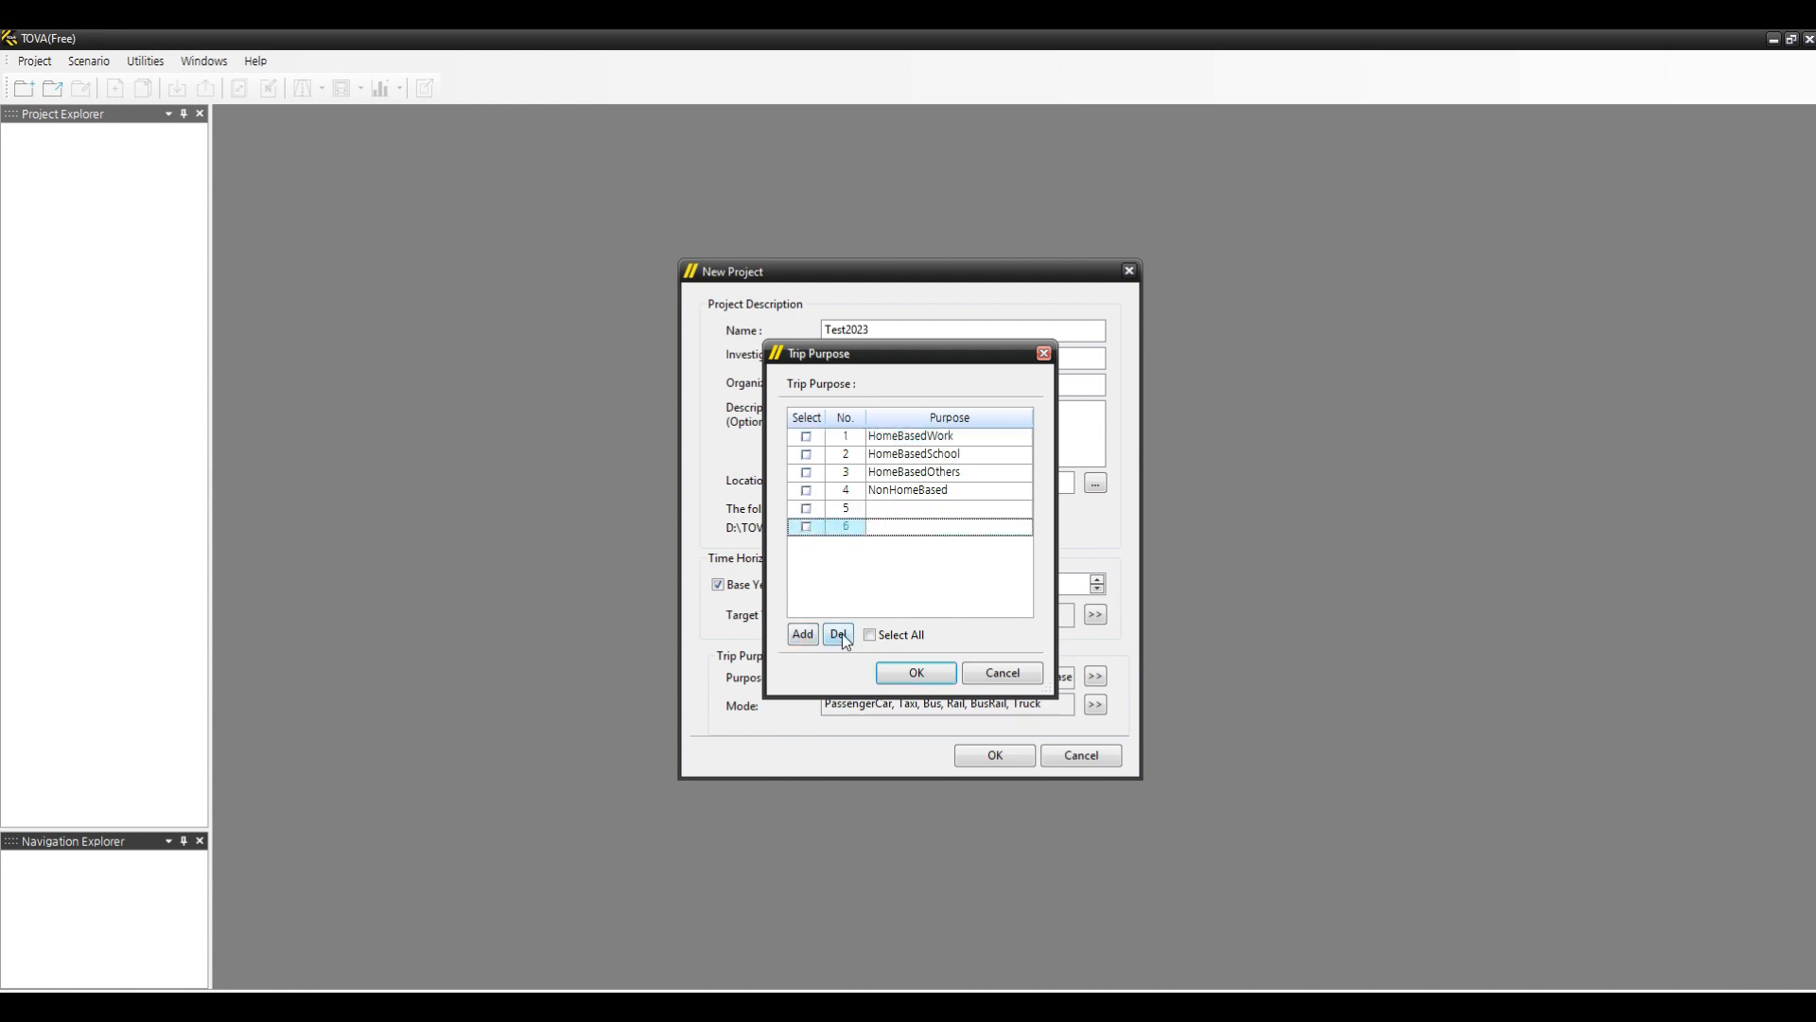
click(807, 528)
click(807, 527)
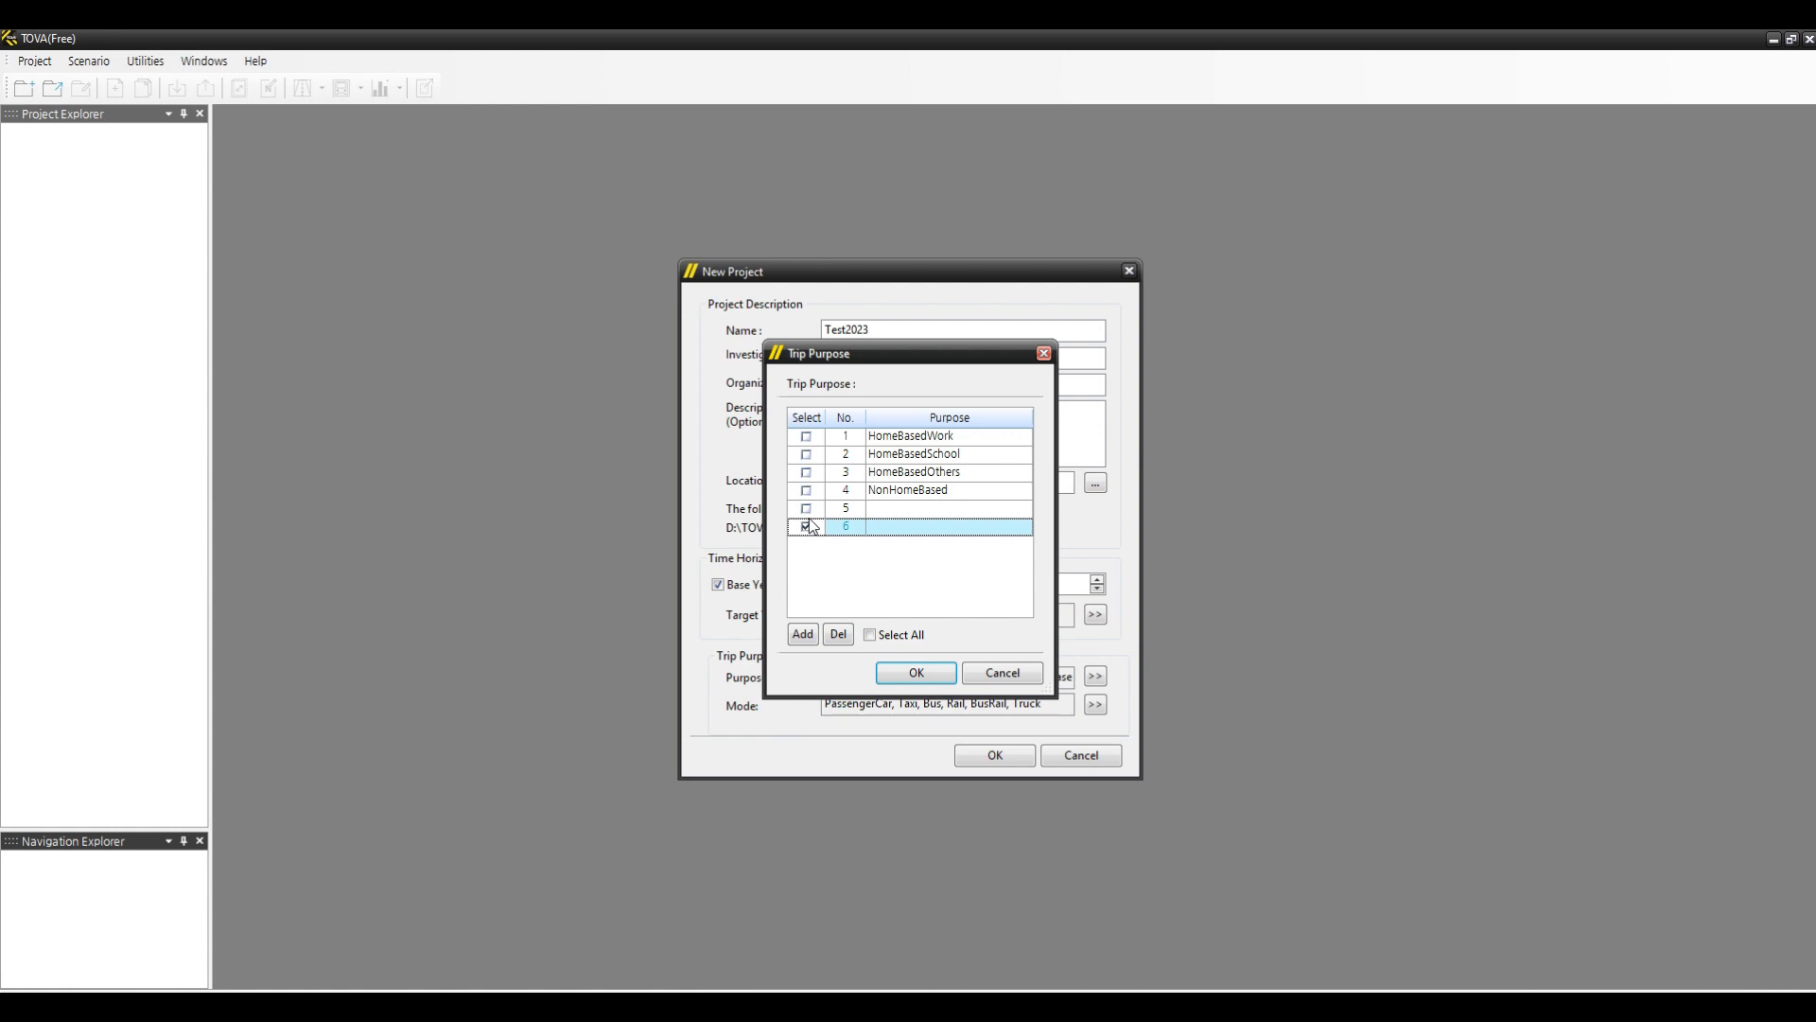
click(842, 632)
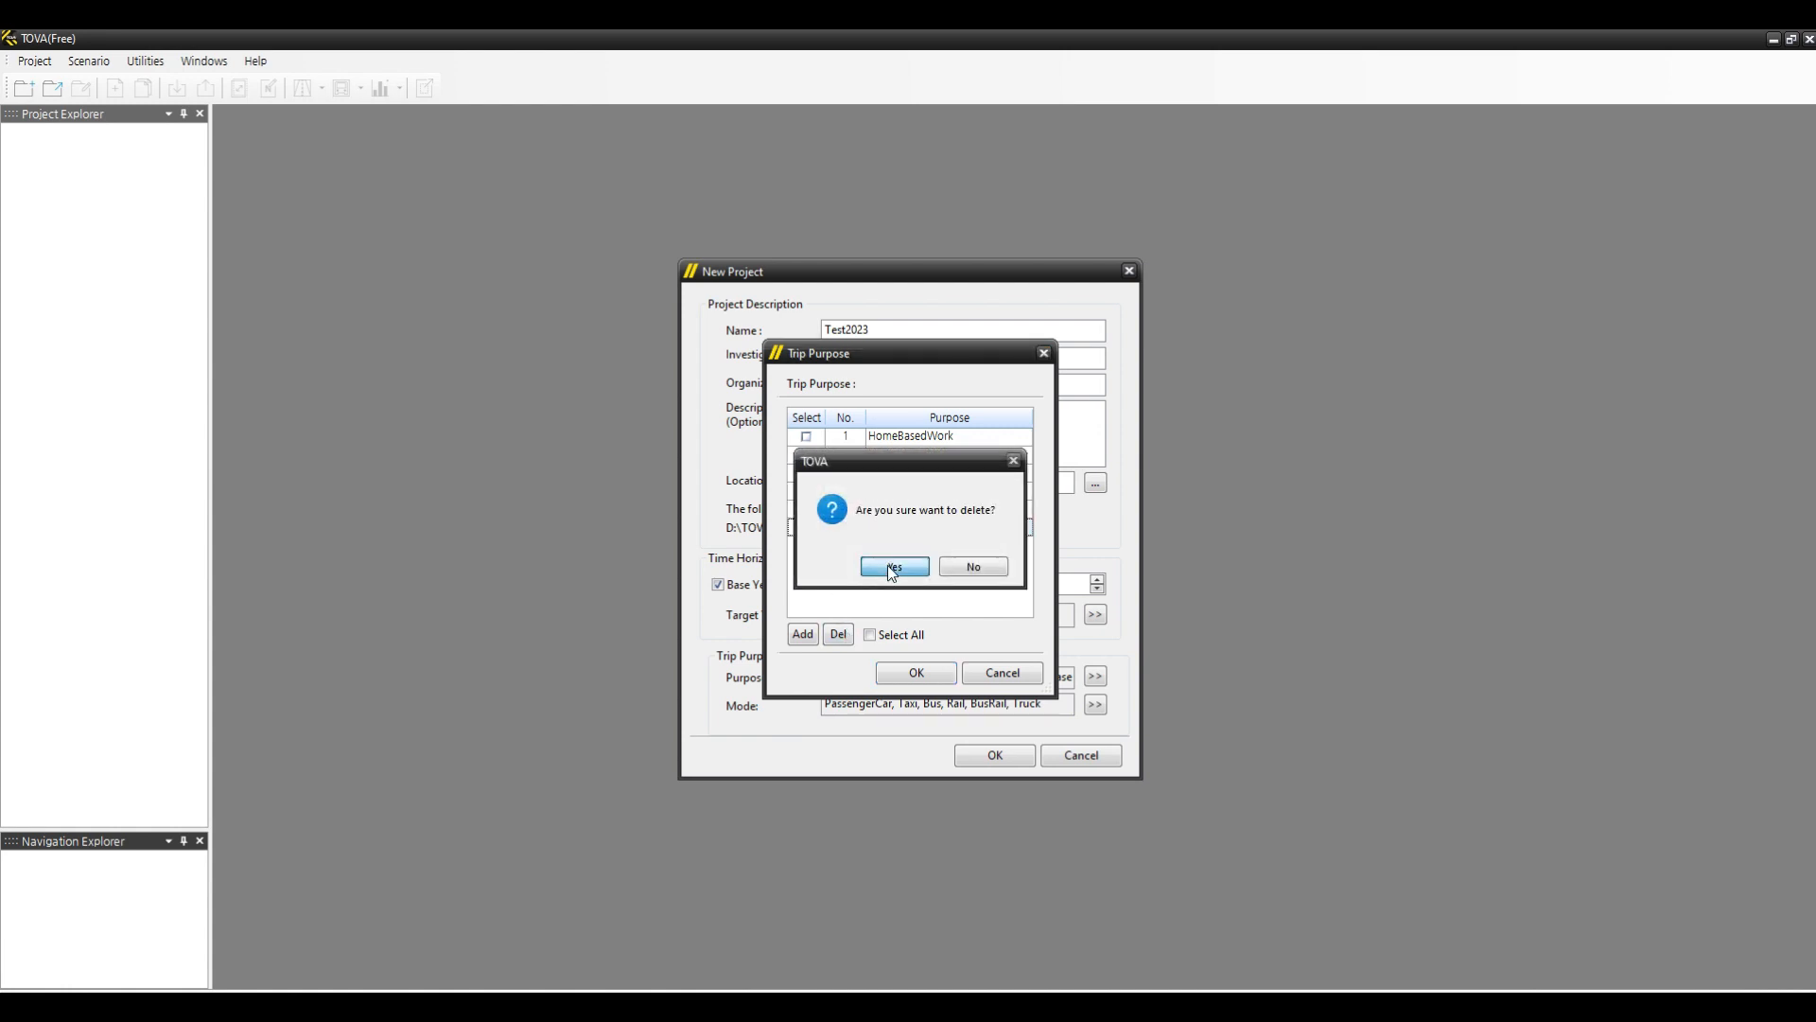
click(891, 568)
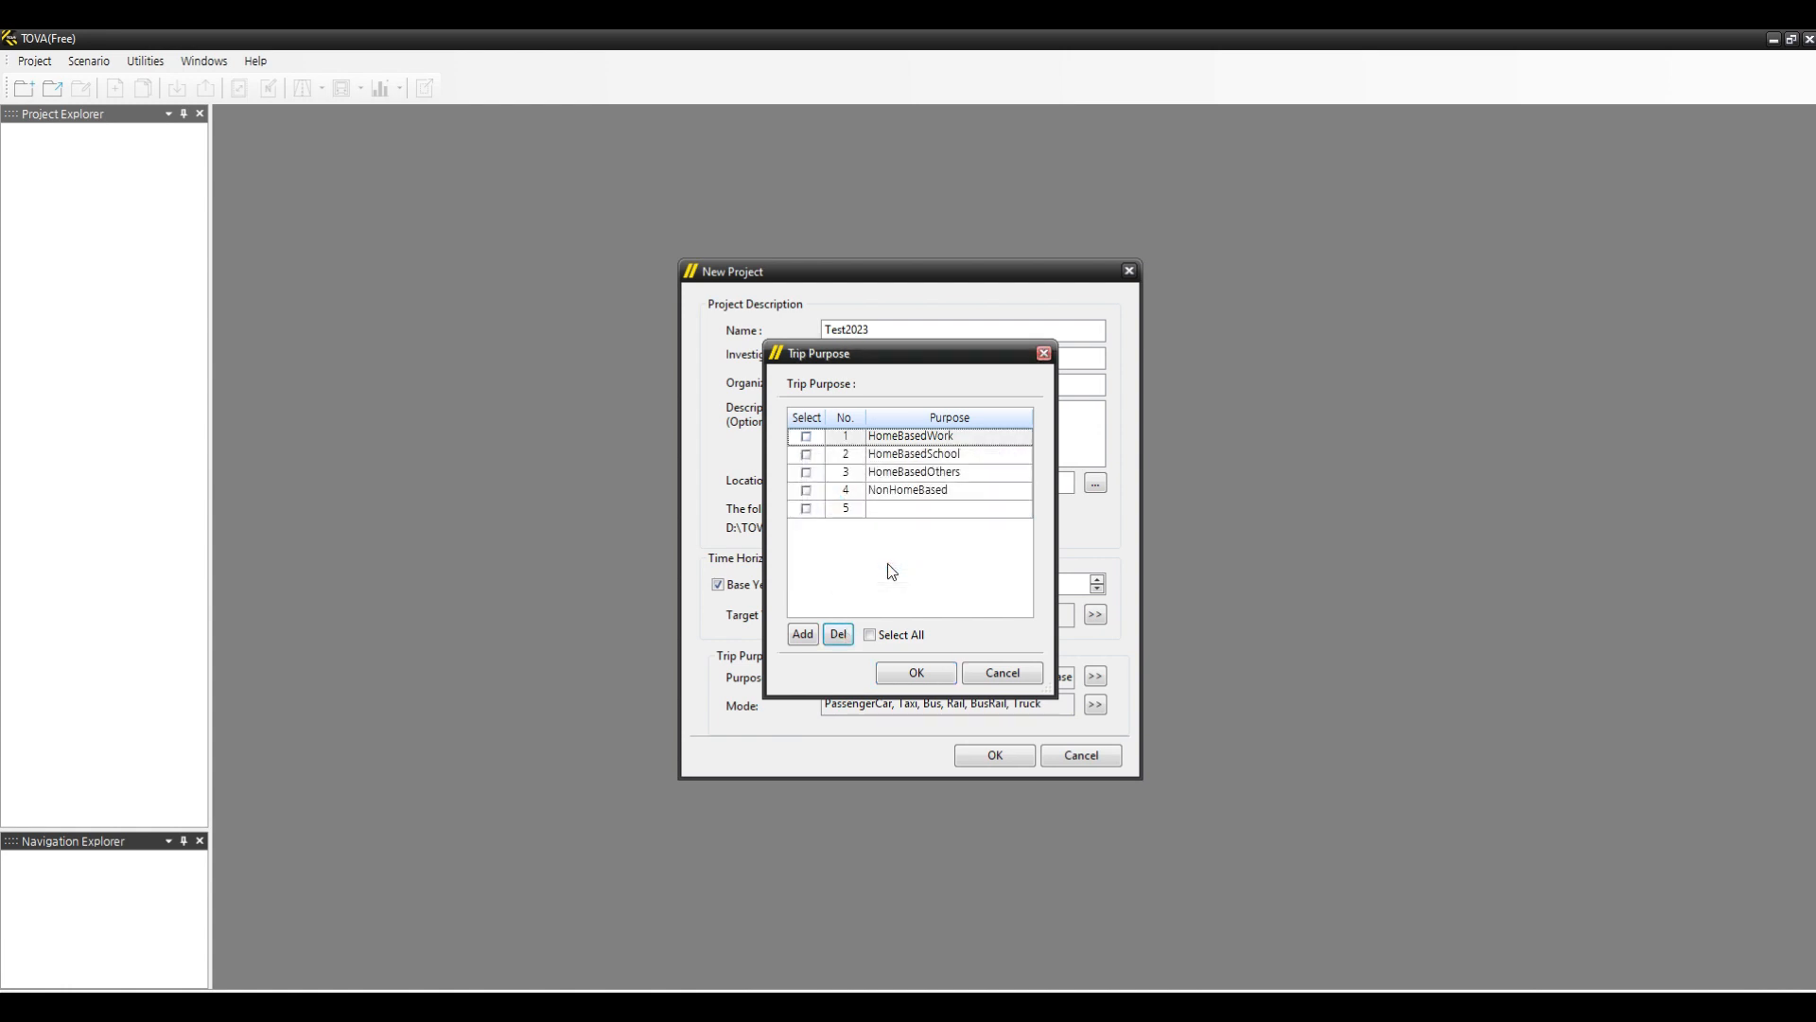
- Name the fifth trip purpose HomeBasedSh, then delete it and close the trip purpose list
click(896, 508)
text(Home)
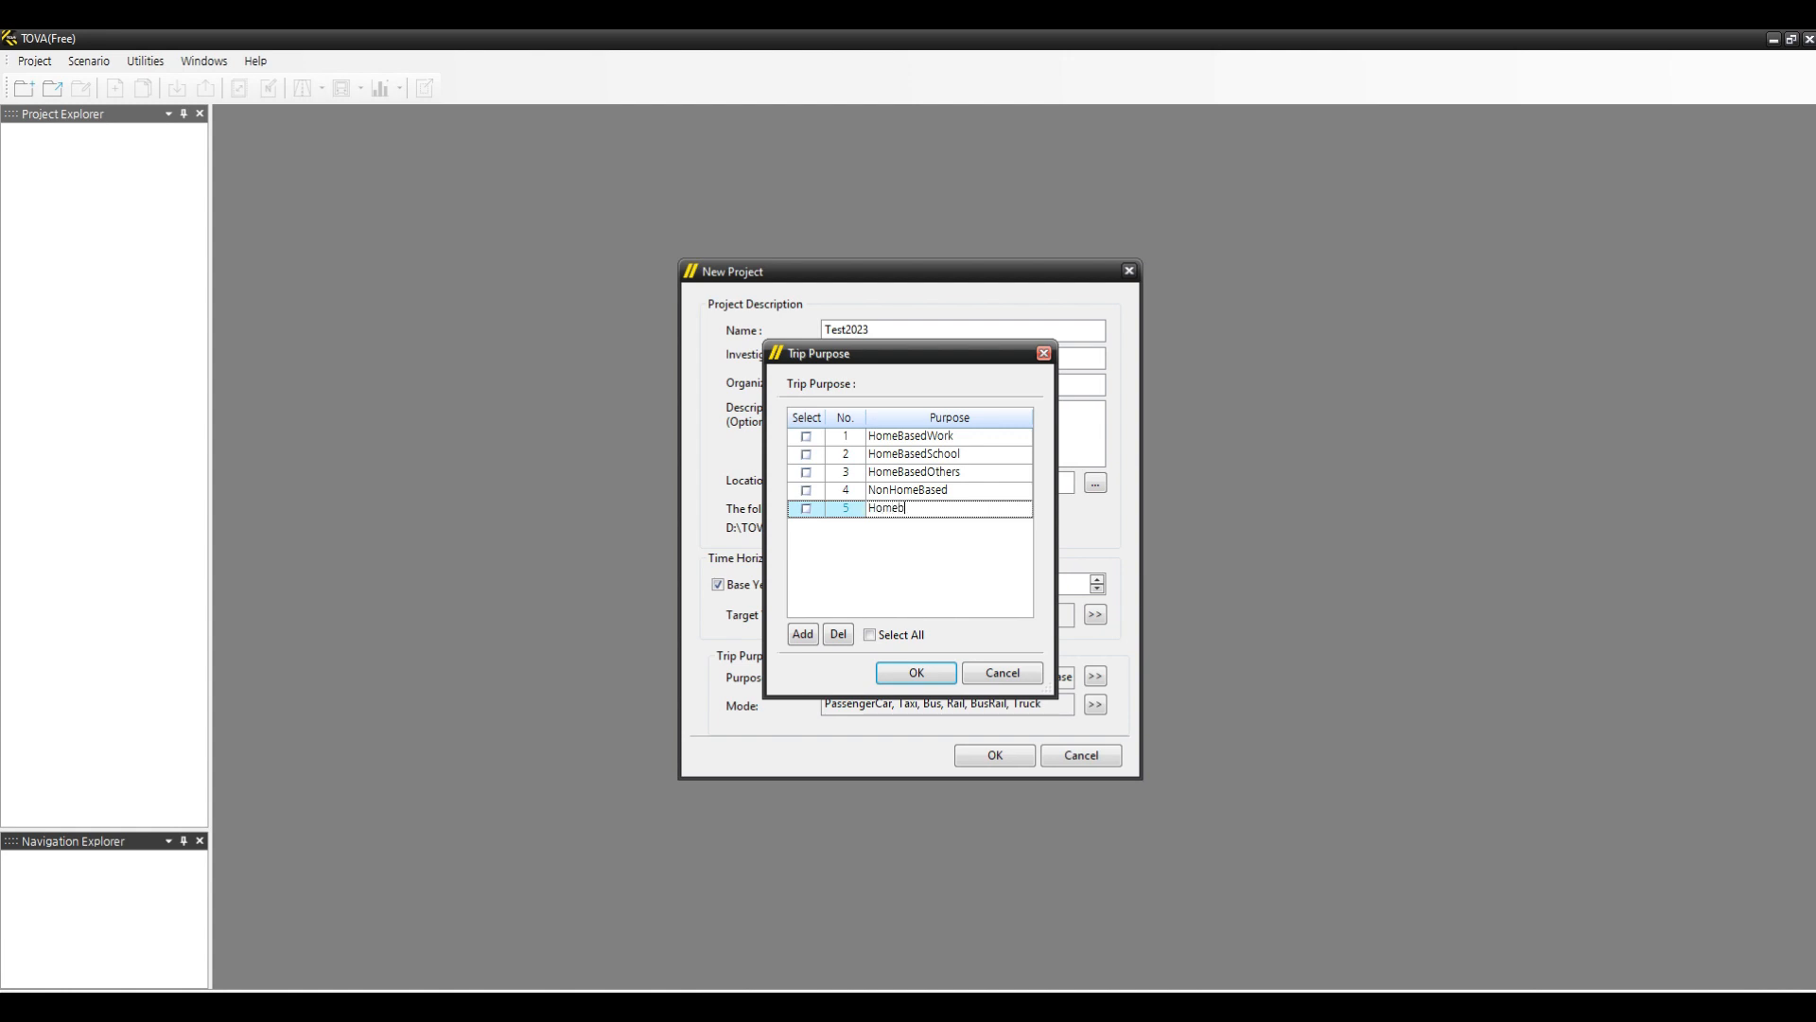
text(BasedSh)
click(806, 508)
click(838, 635)
click(911, 566)
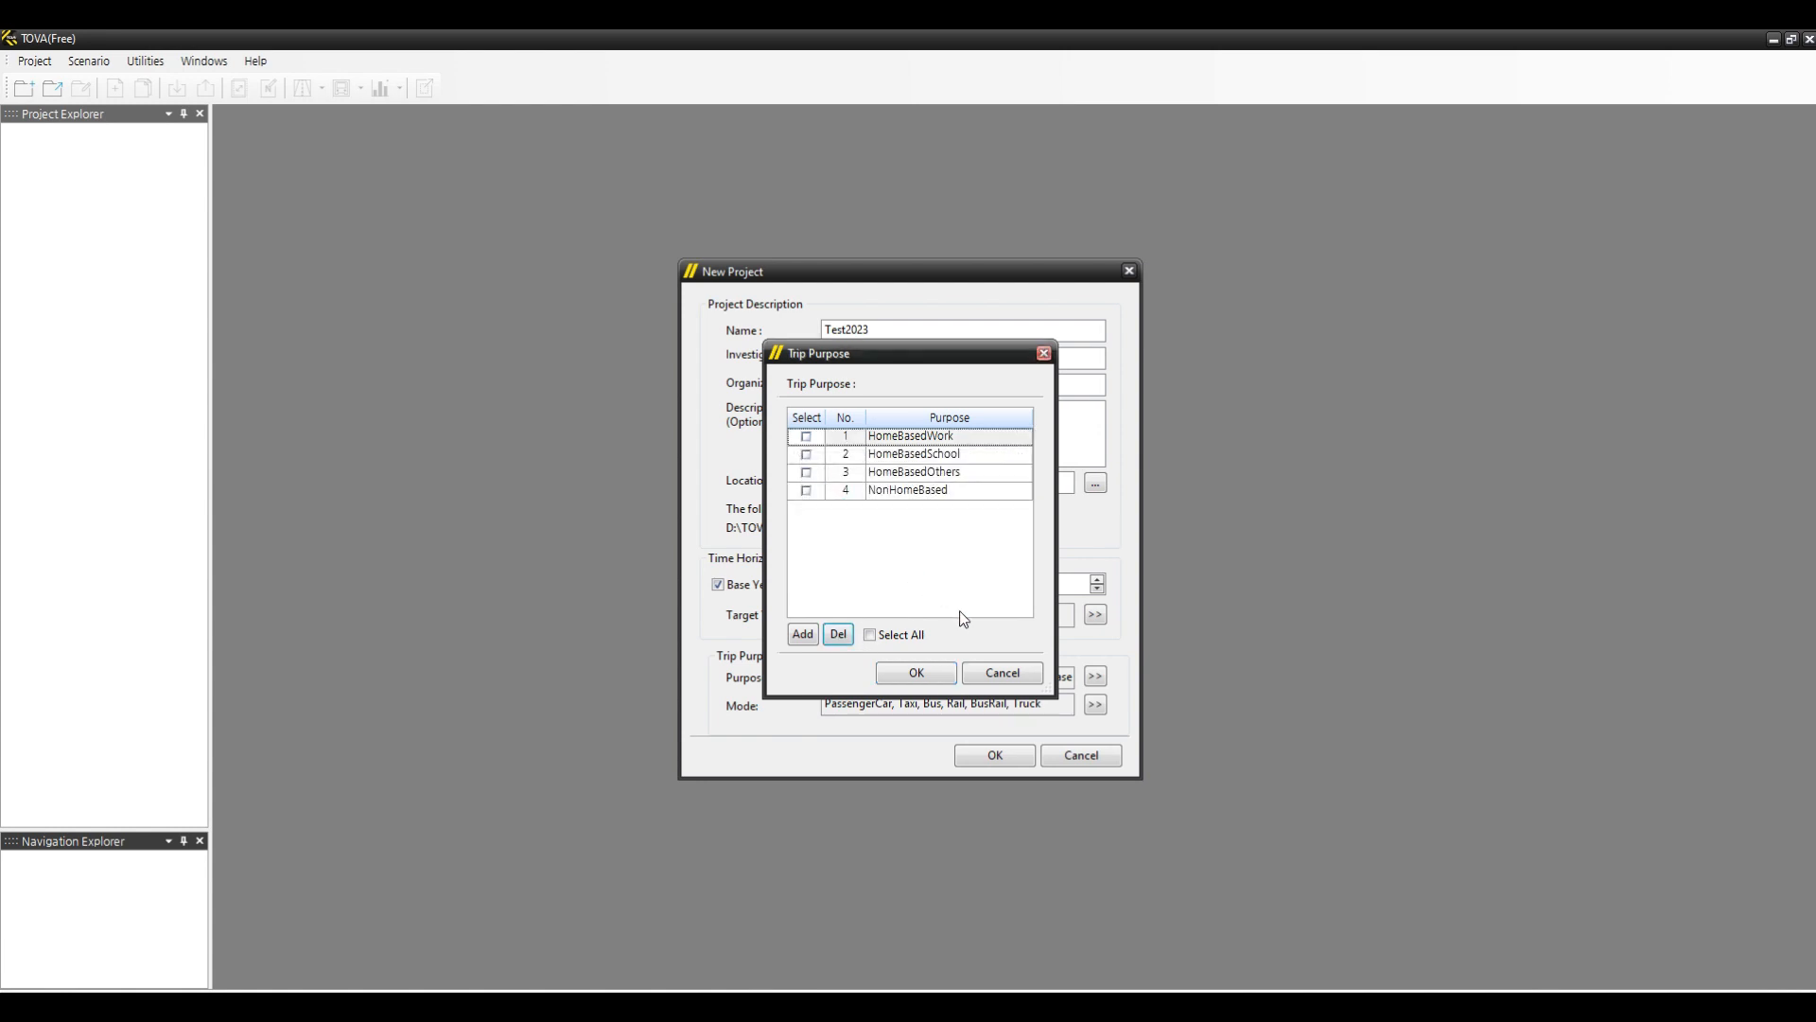
click(915, 674)
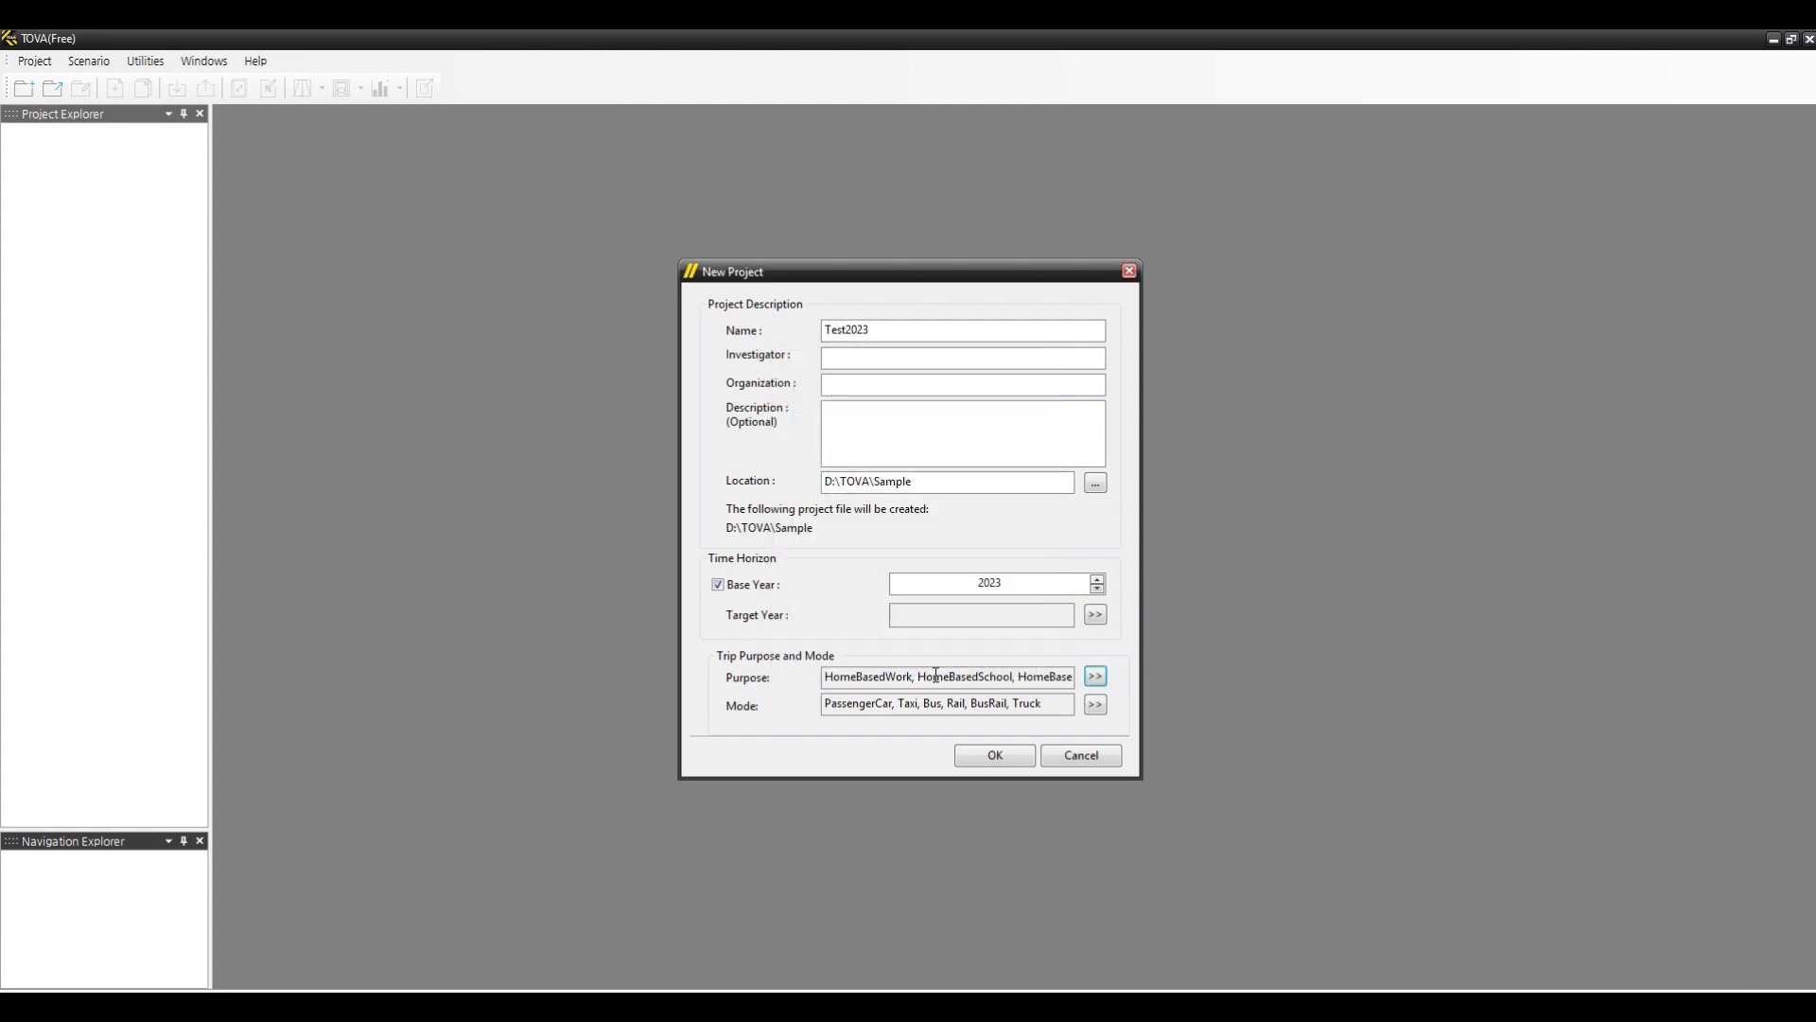
- Rename the PassengerCar travel mode to Auto
click(1096, 706)
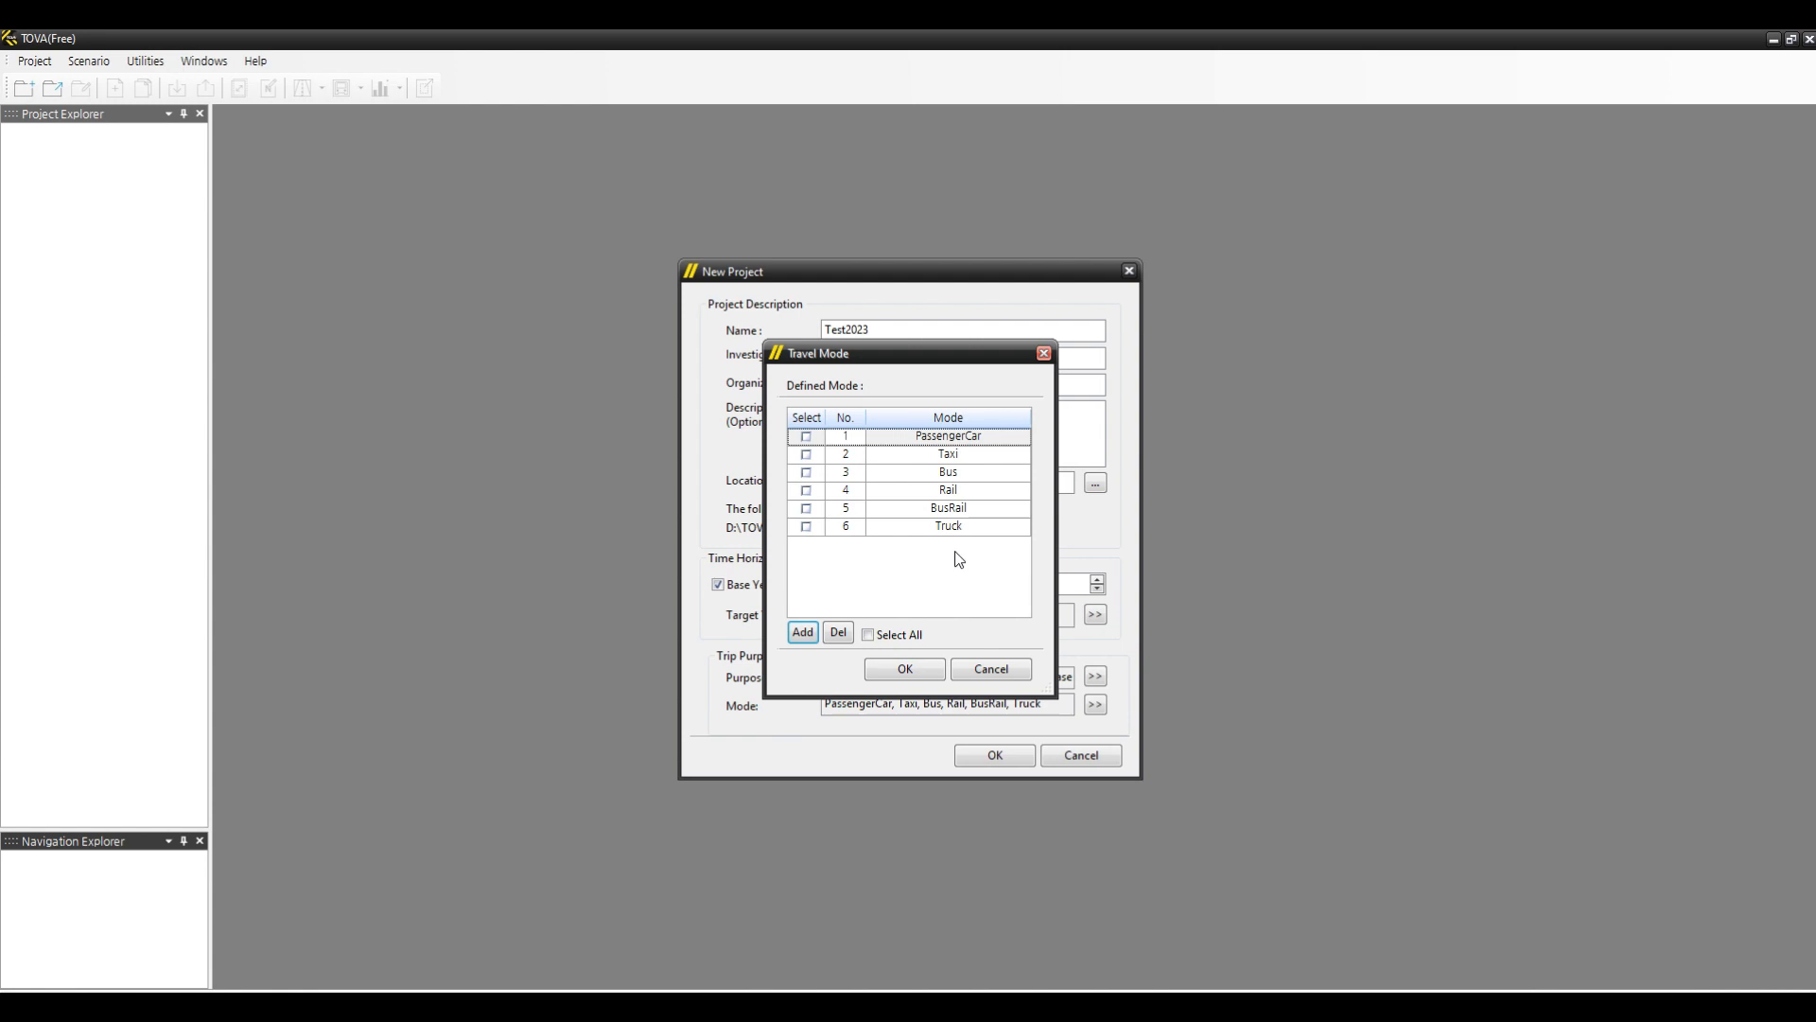
click(911, 437)
double_click(911, 437)
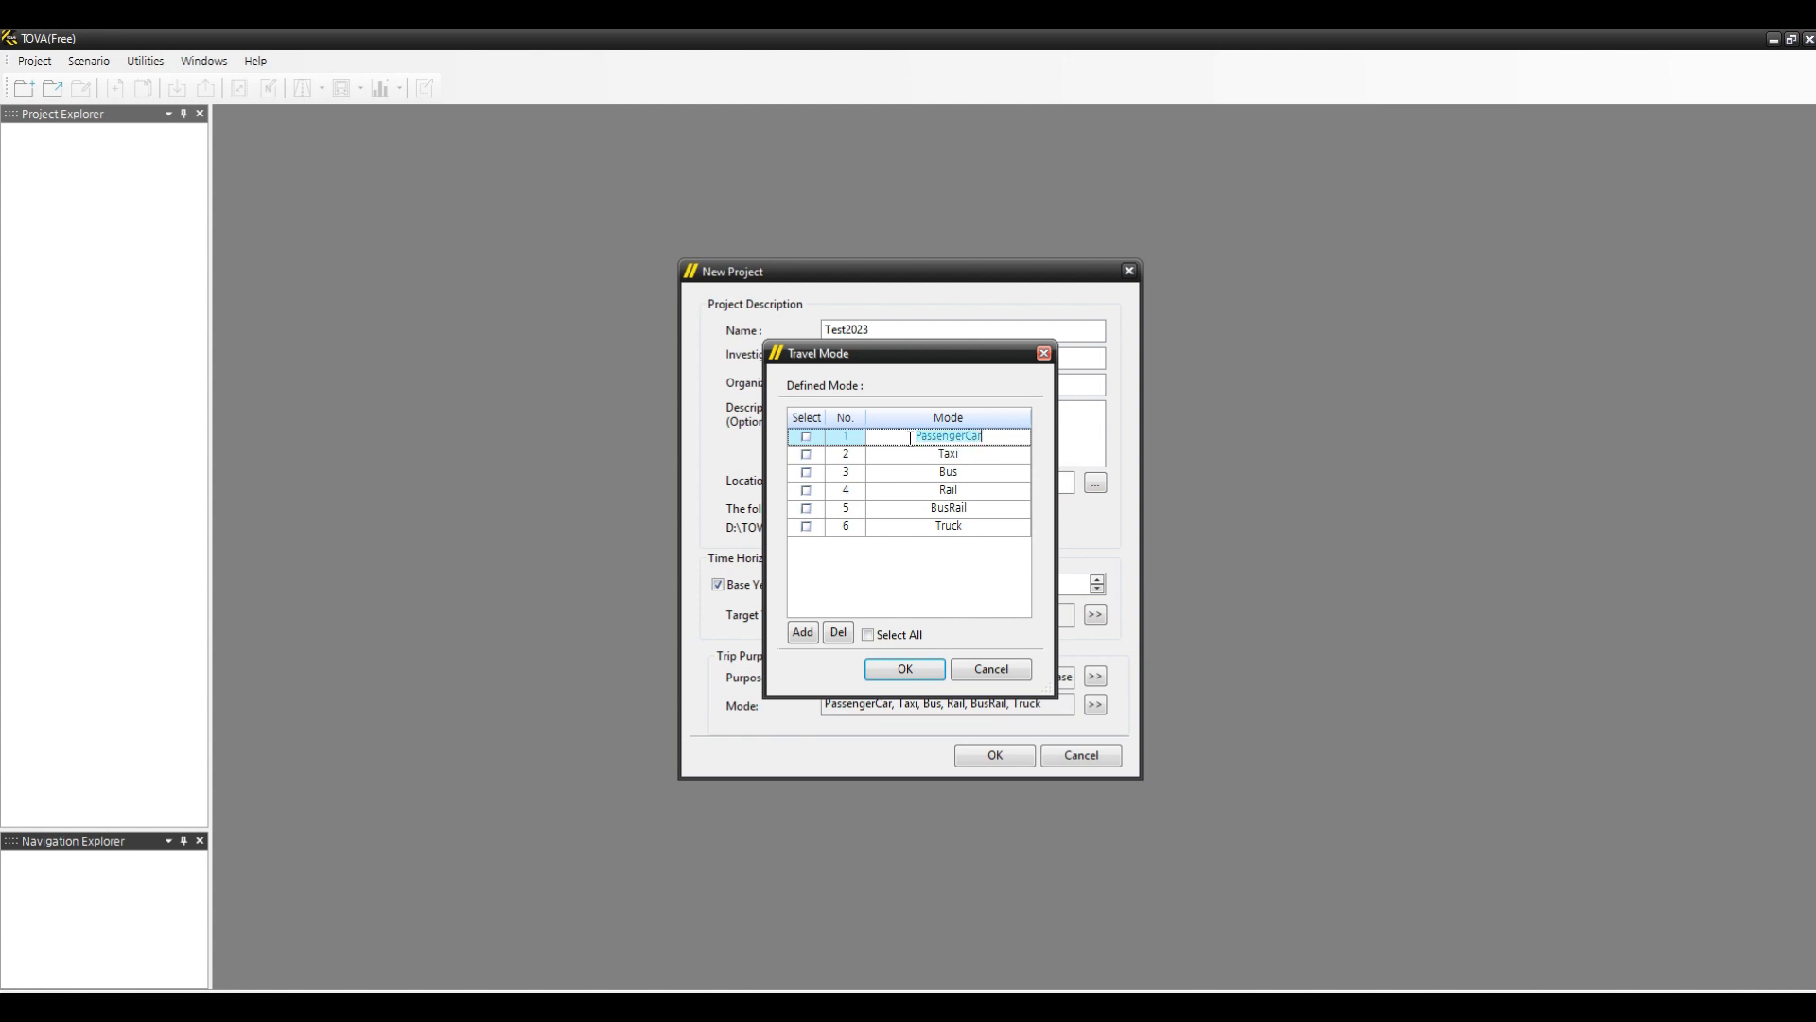
text(Auto)
- Rename the Rail travel mode to ETCTruck
click(907, 474)
click(905, 493)
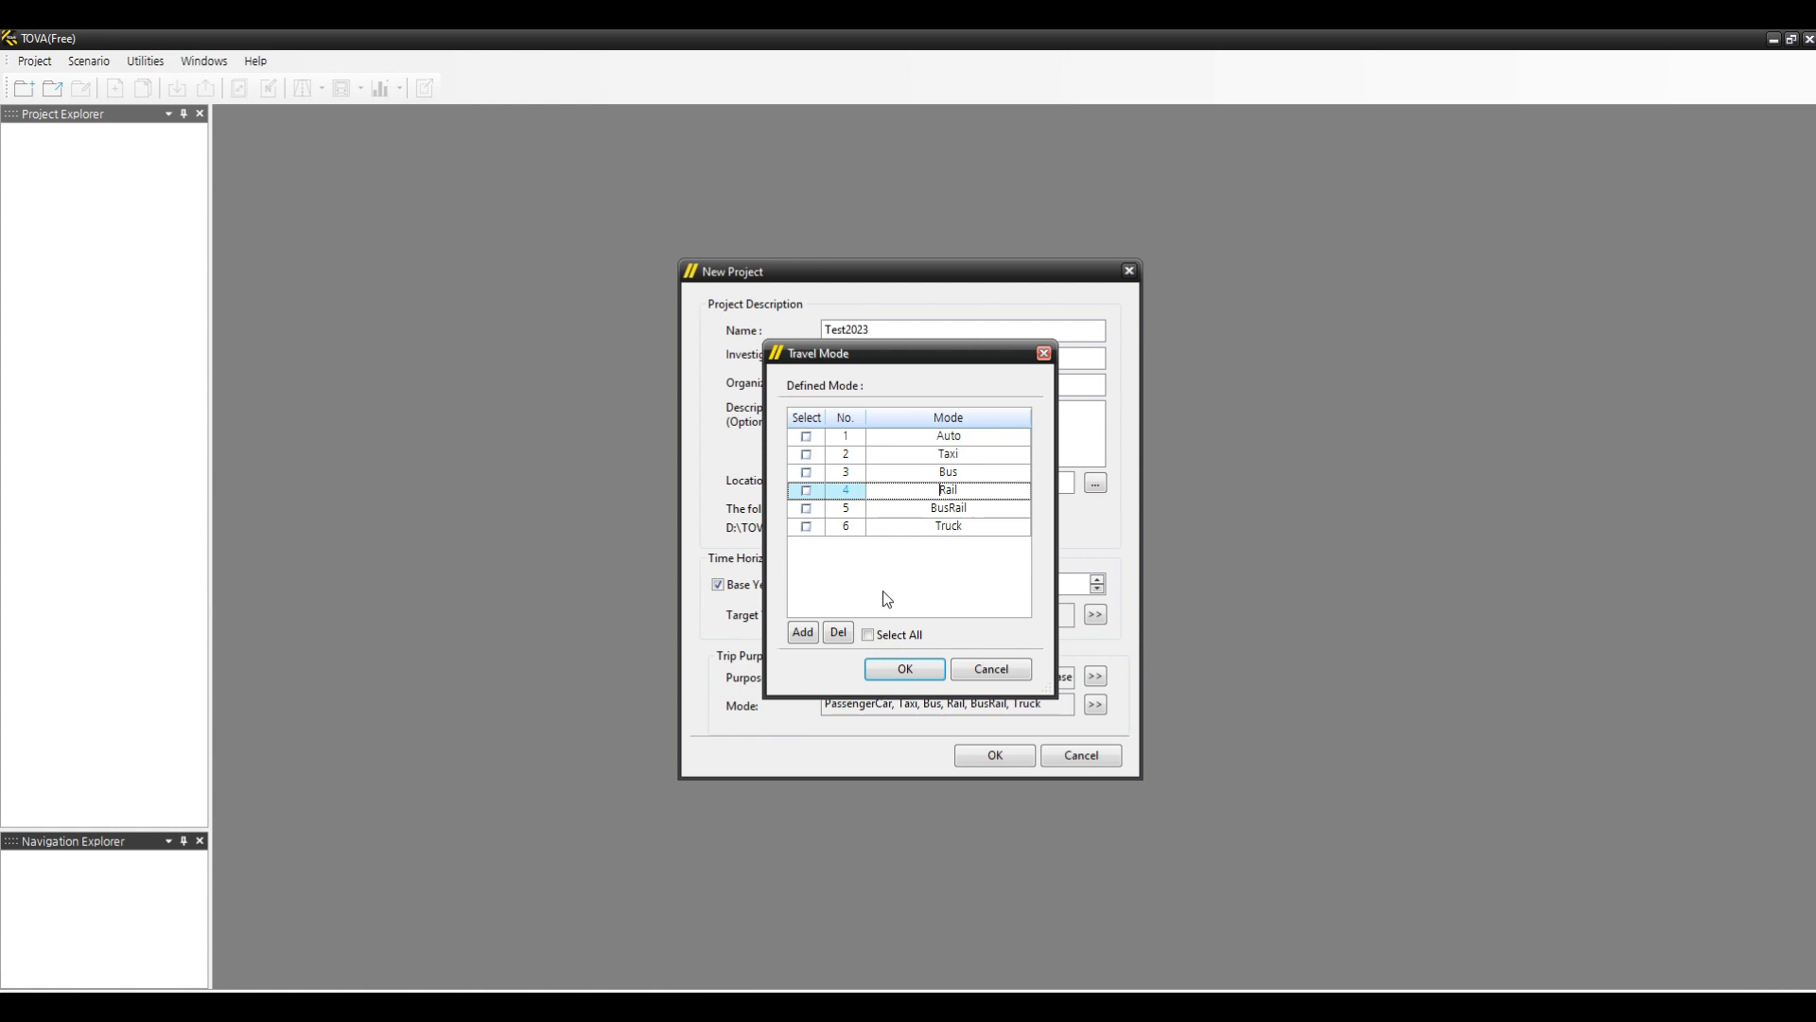
text(ETCTruck)
key(Delete)
key(Delete)
key(Delete)
key(Delete)
- Rename the BusRail travel mode to TruckS
click(907, 509)
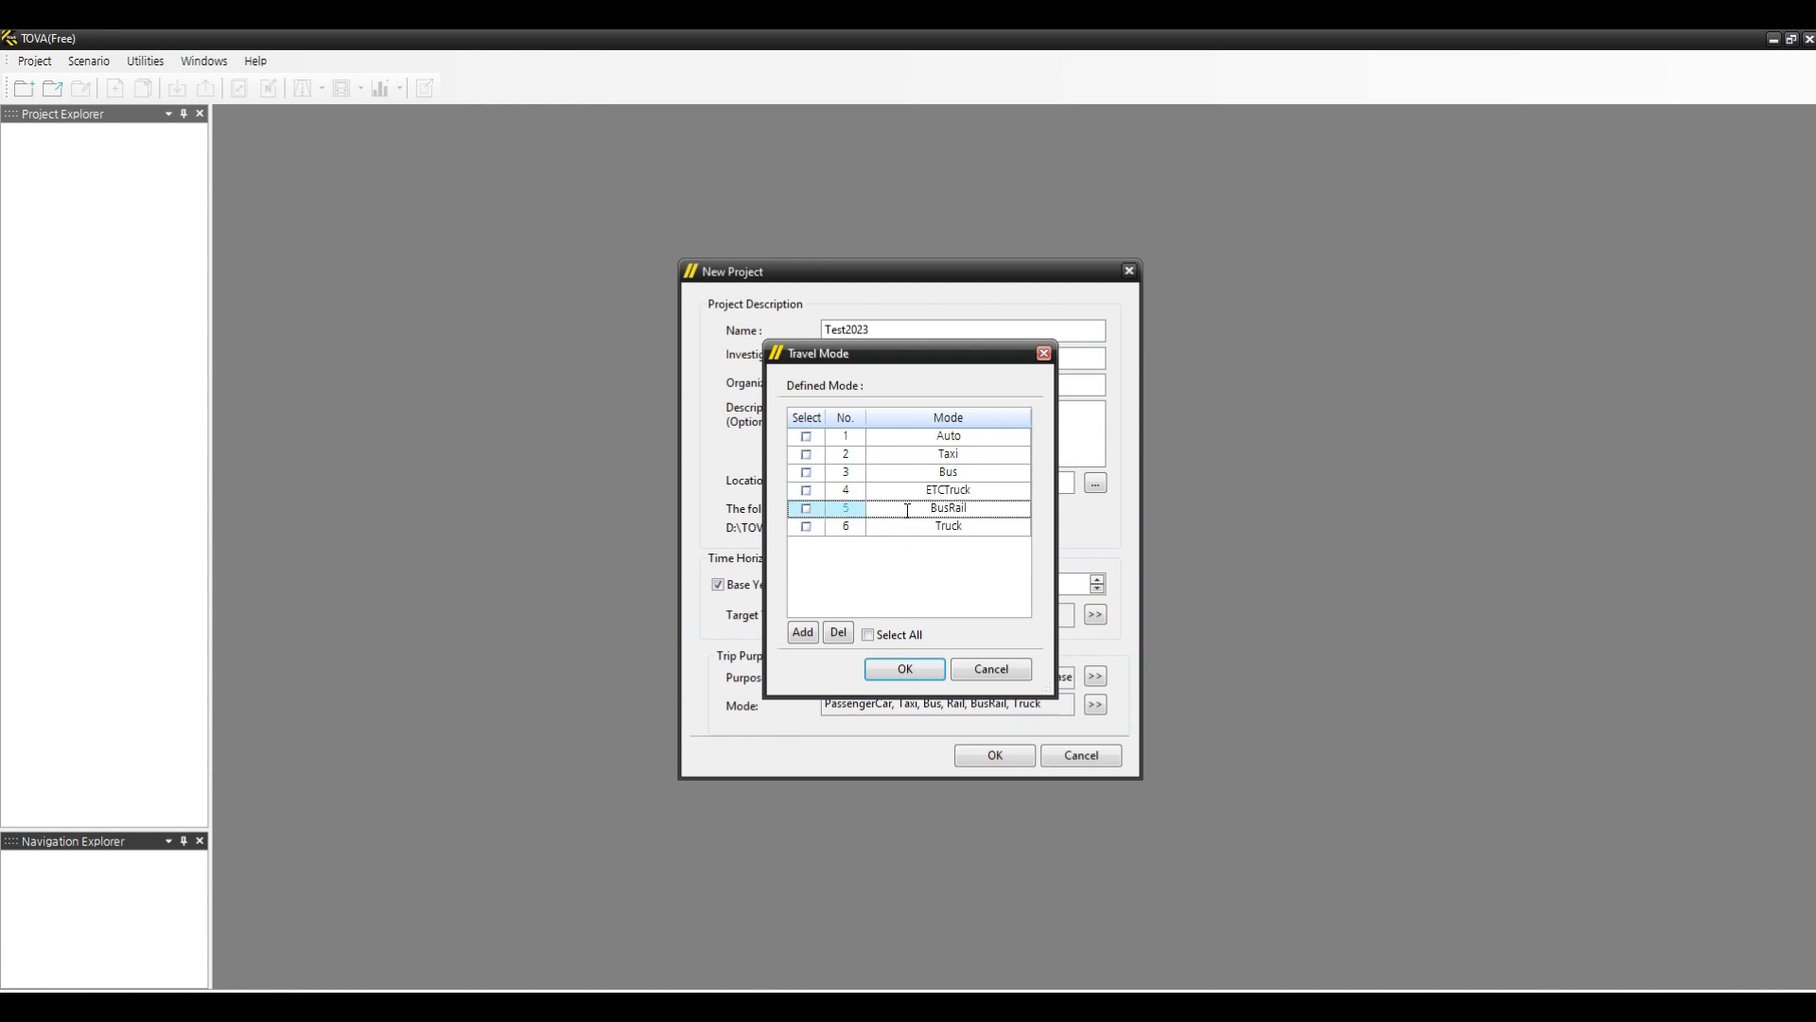
double_click(908, 511)
text(Truck)
key(BackSpace)
text(S)
- Rename the Truck travel mode to TruckM
click(914, 524)
key(End)
text(M)
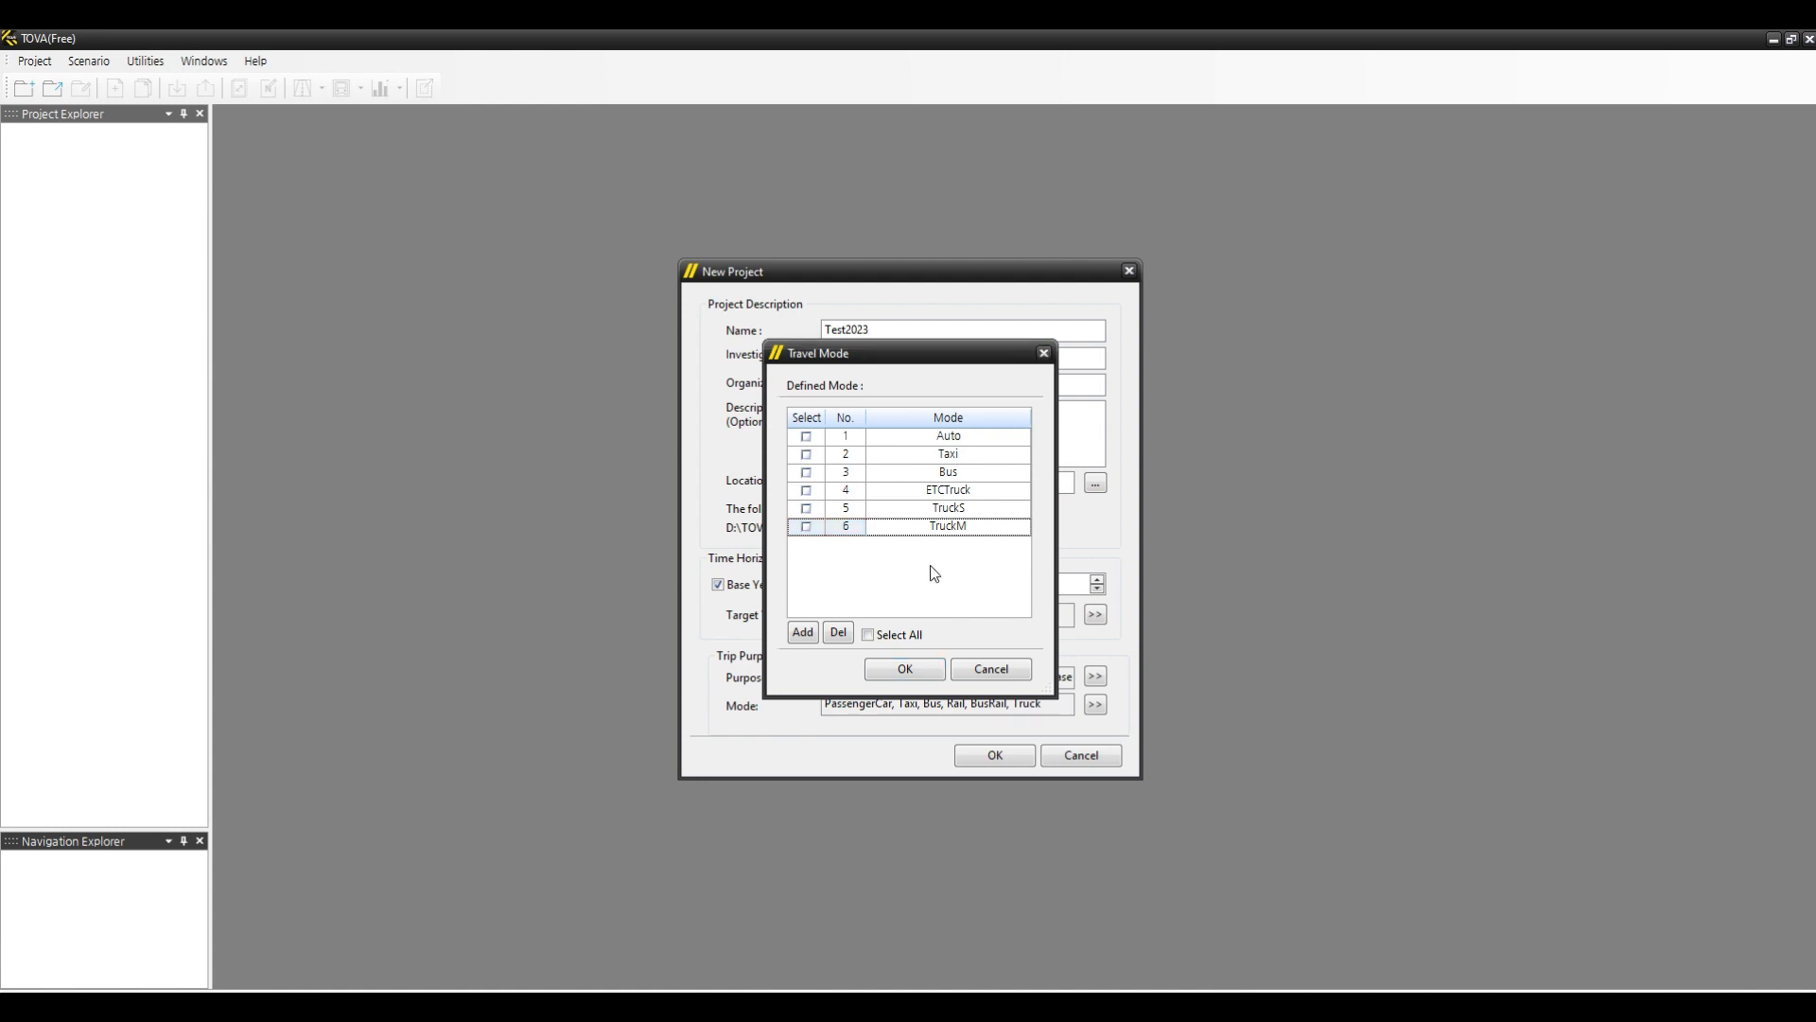
- Add a seventh travel mode named TruckL, confirm the modes, and create the project
click(803, 632)
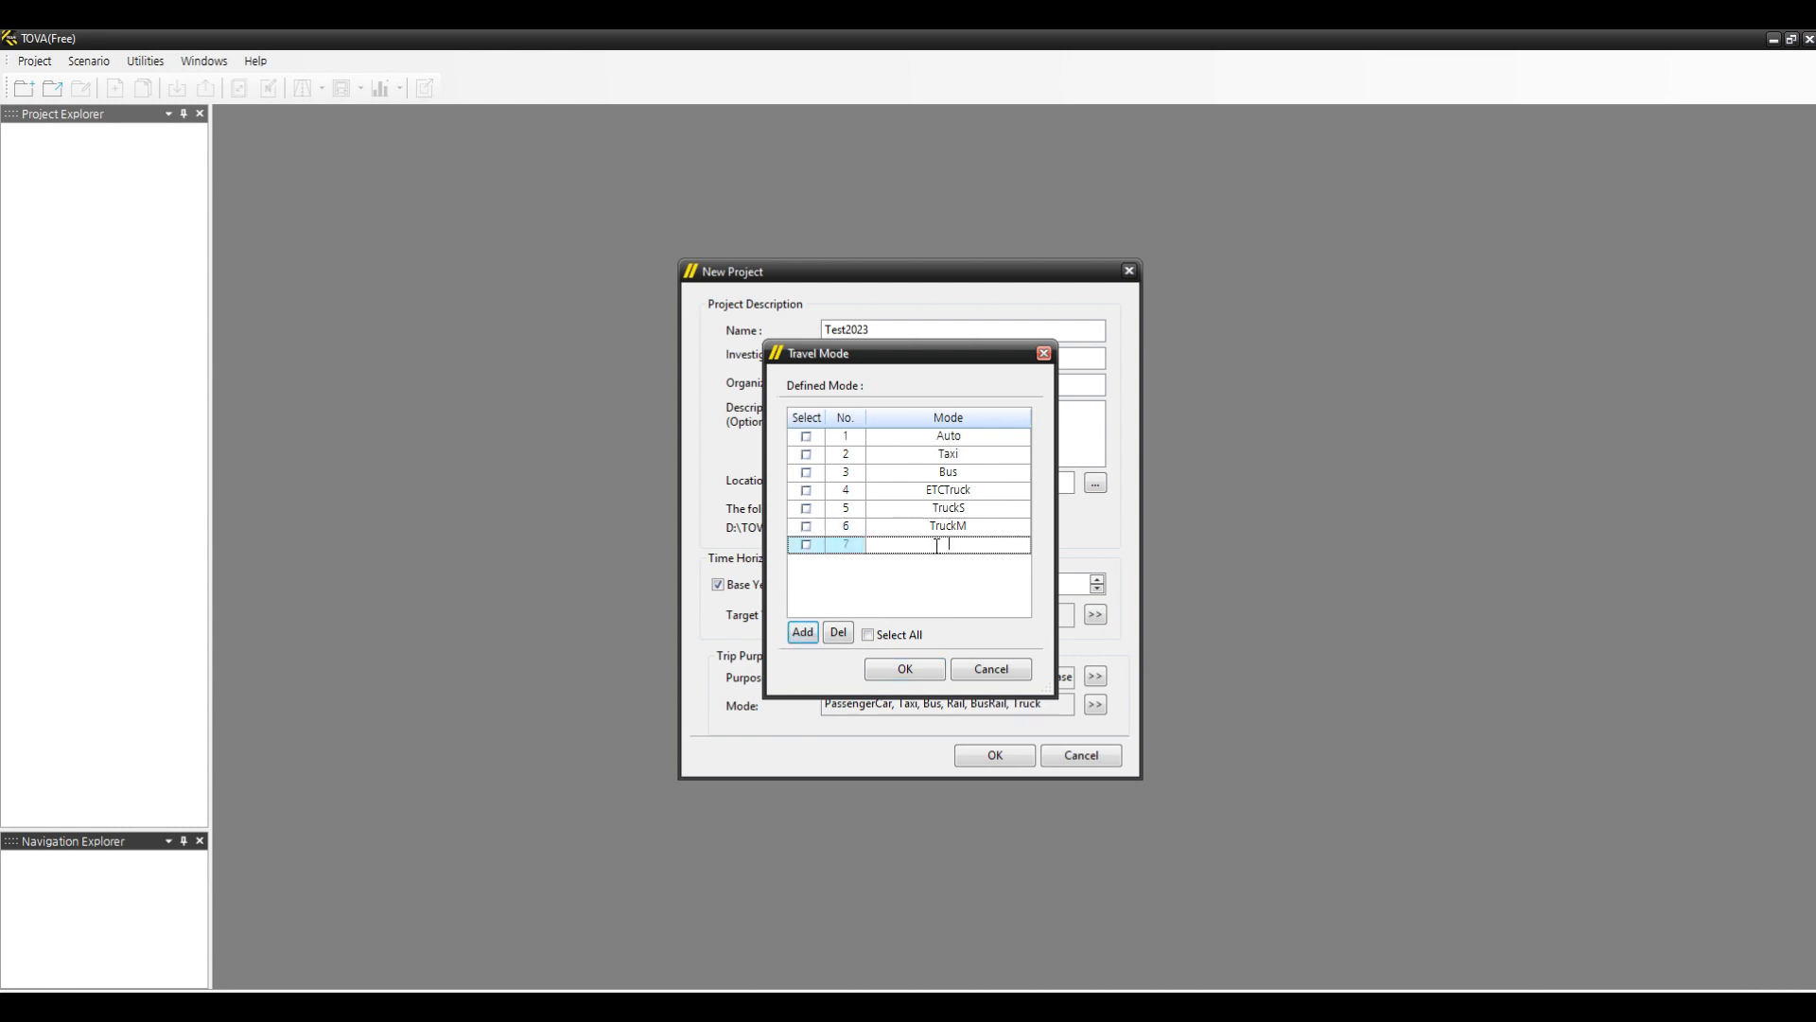
text(TruckL)
click(876, 636)
click(907, 667)
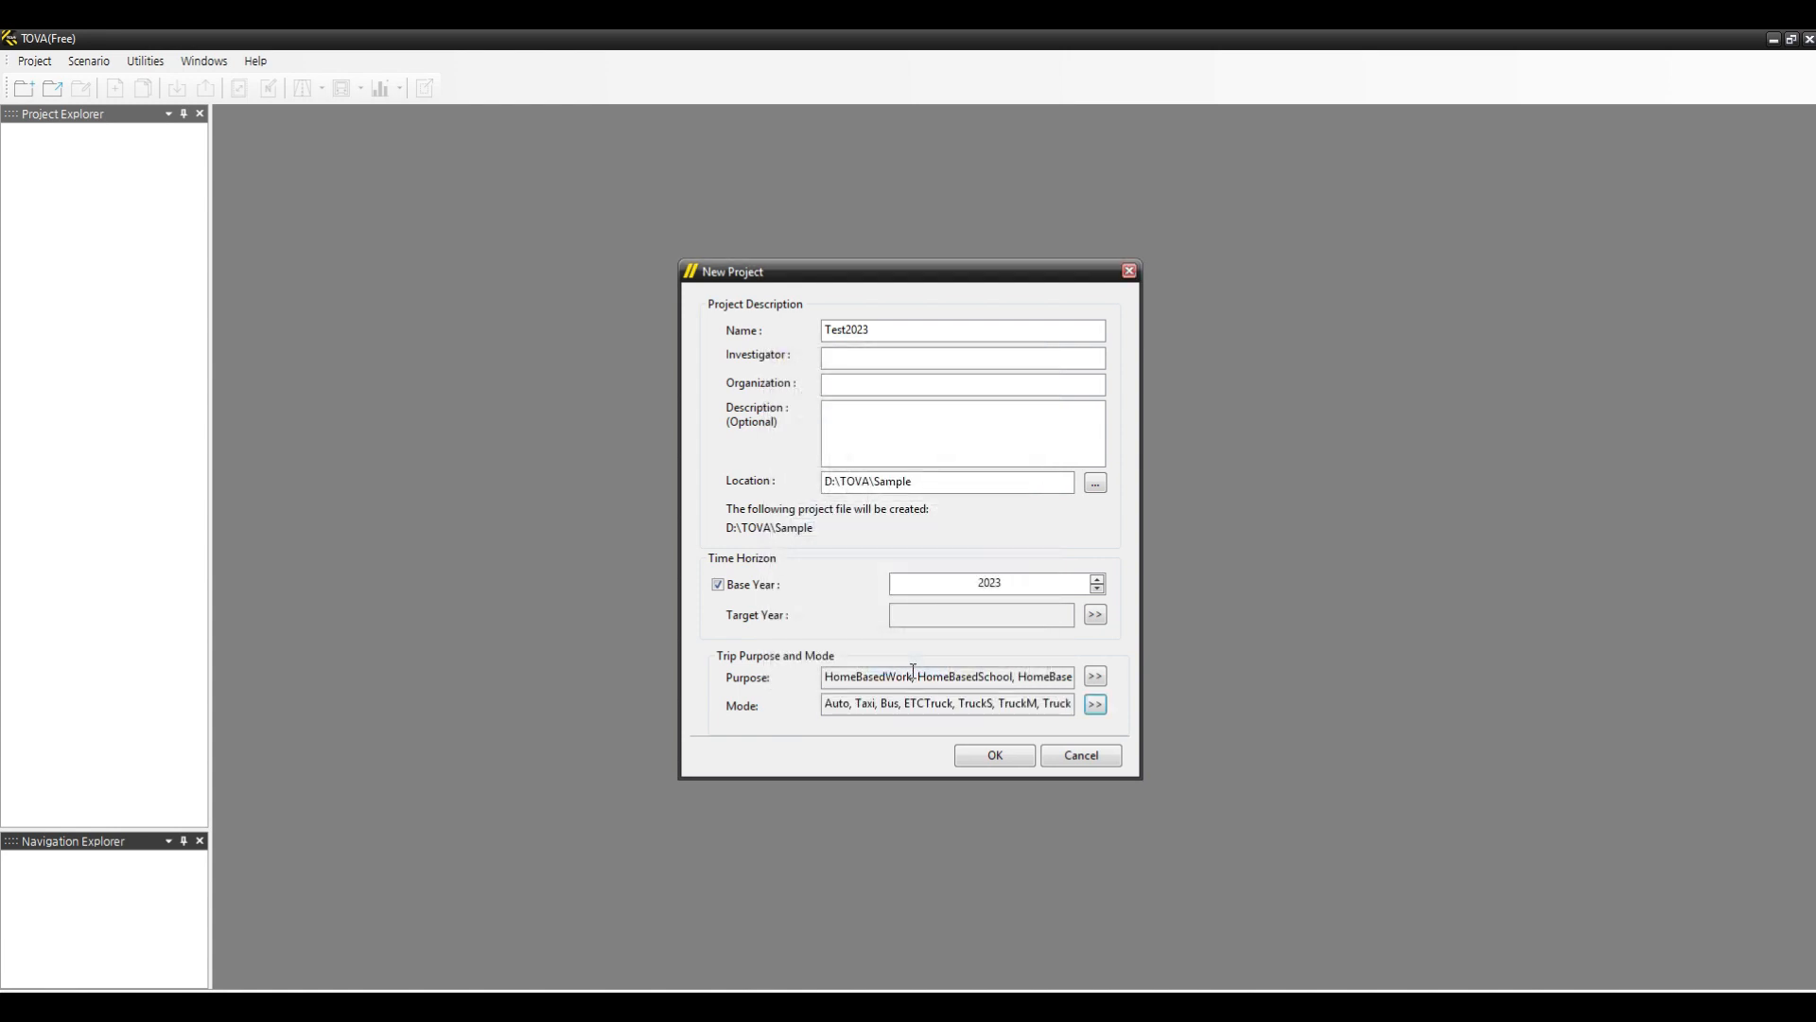
click(996, 757)
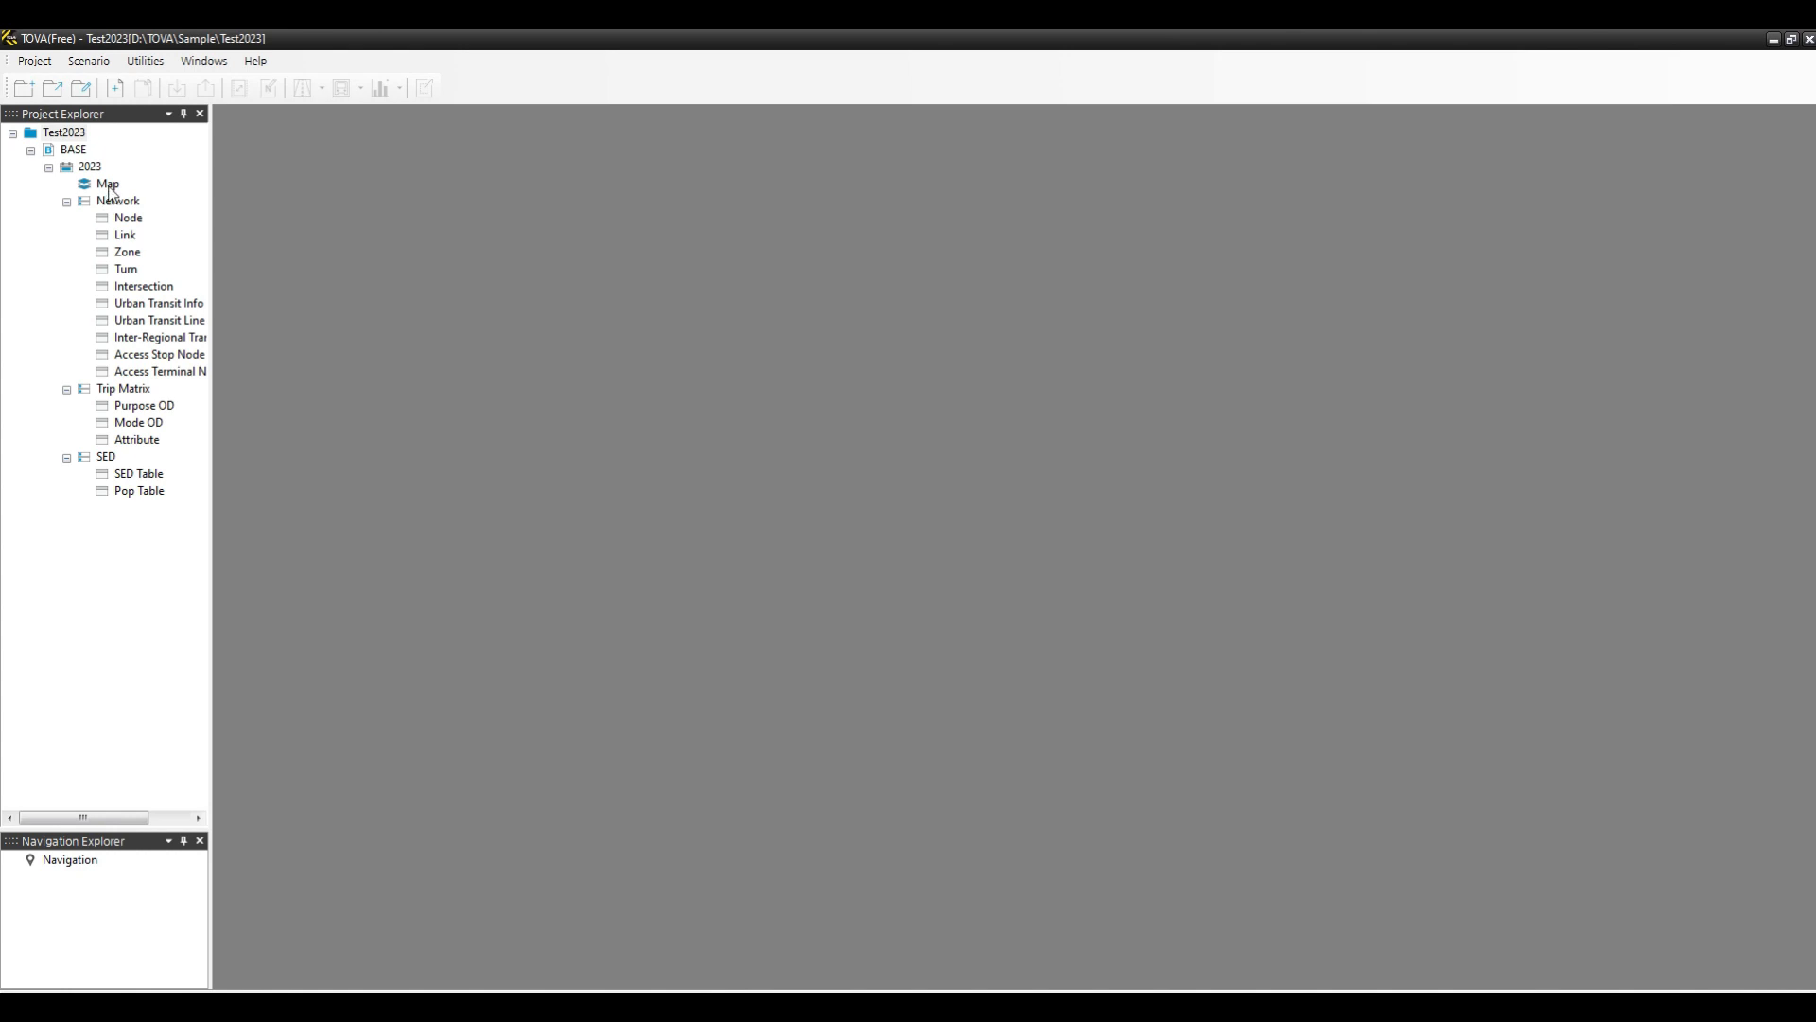
- Open the project map and the Node and Link attribute tables
double_click(108, 186)
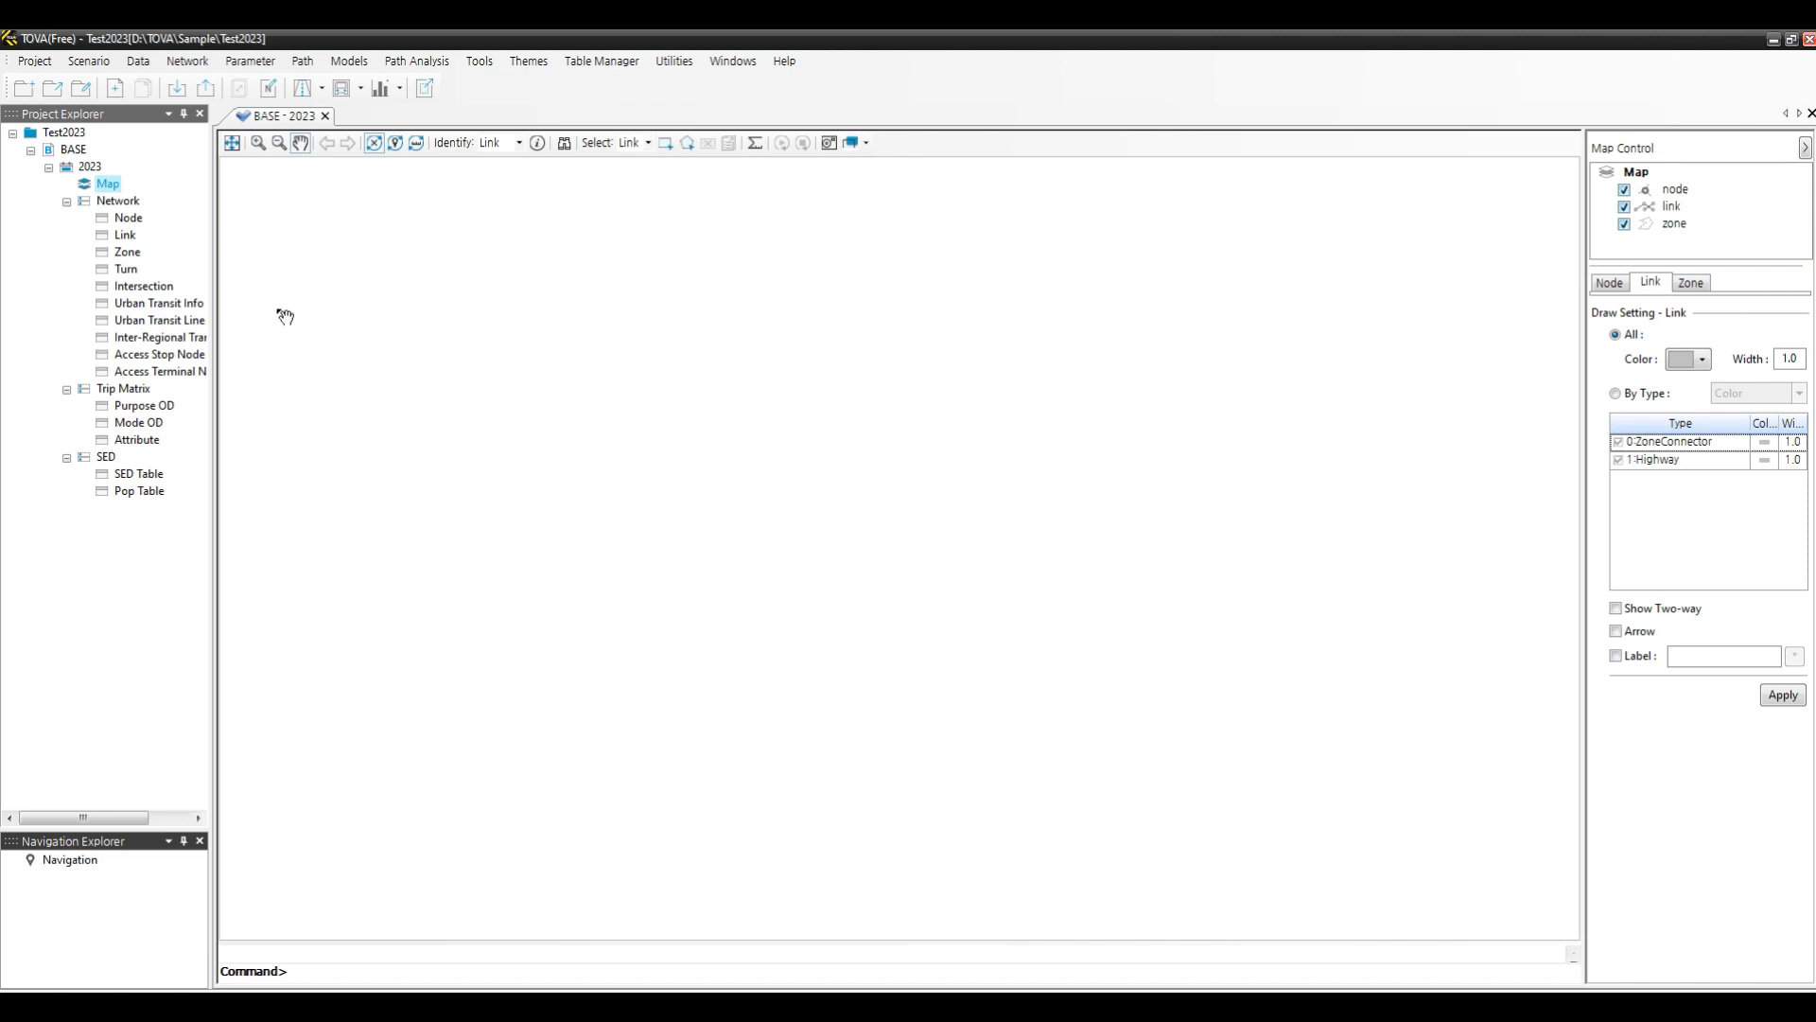
double_click(133, 222)
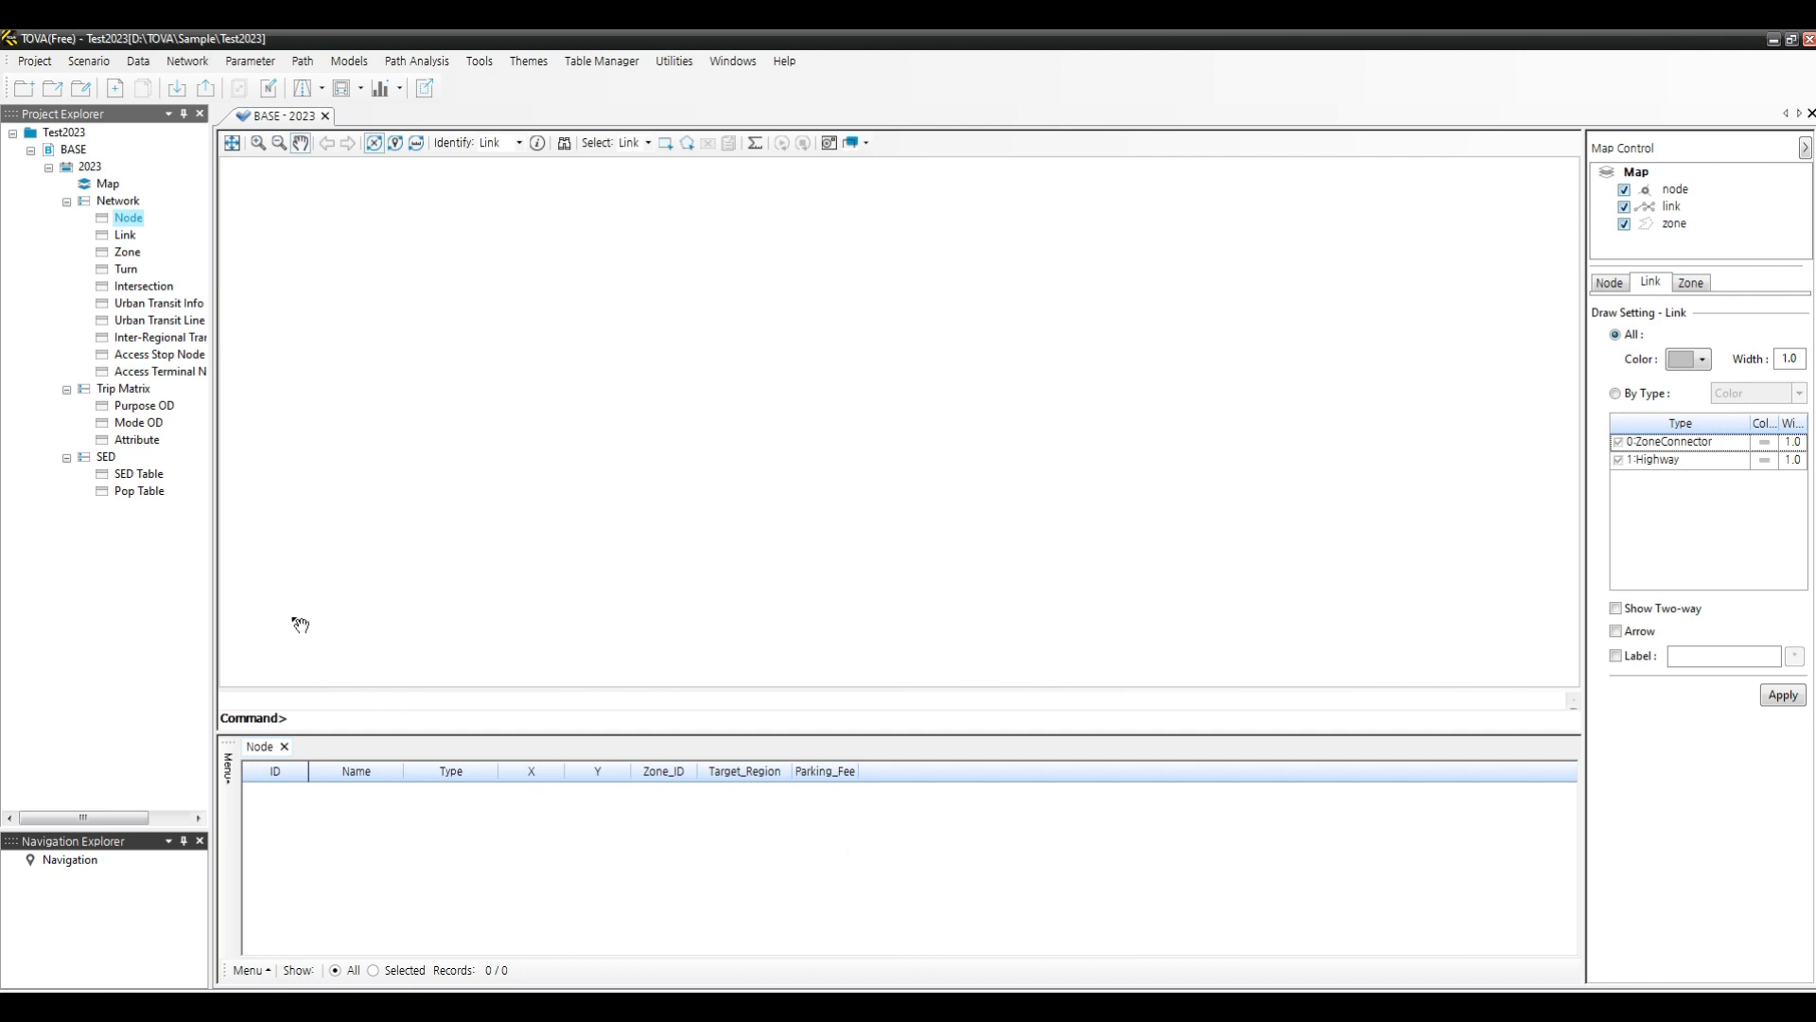
double_click(126, 236)
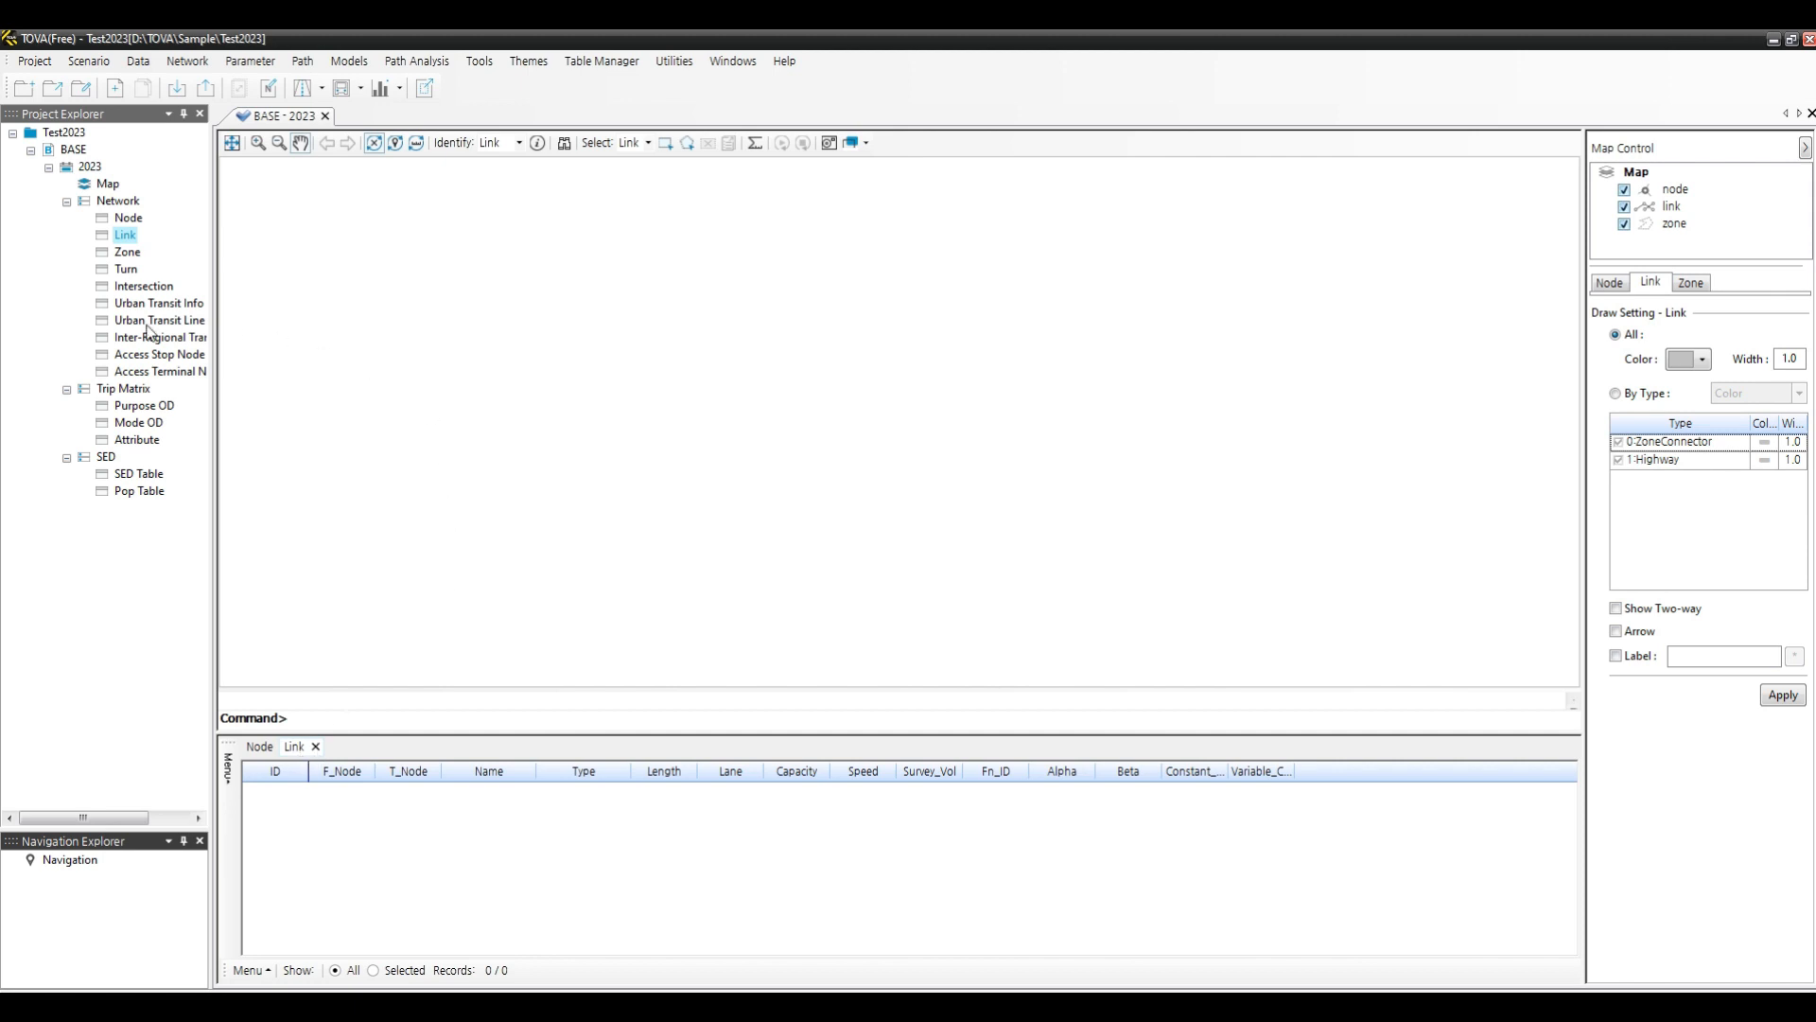
- Close the Link and Node tables
click(316, 746)
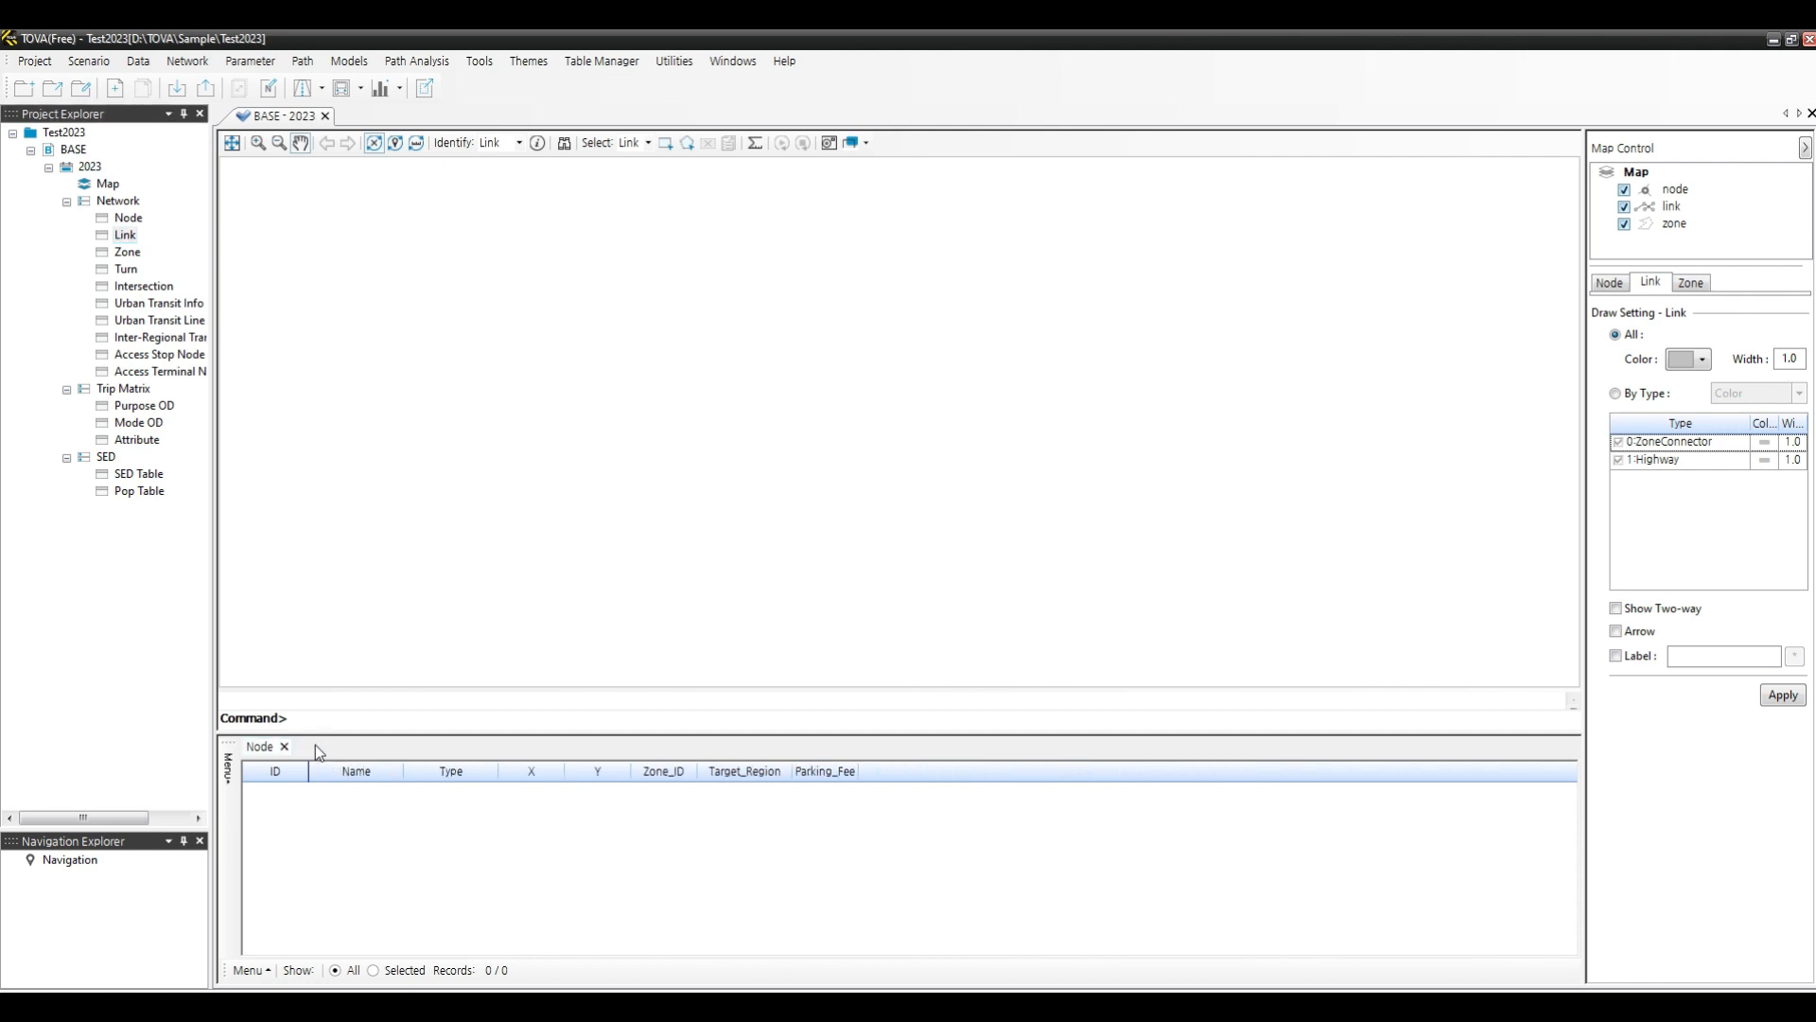
click(283, 747)
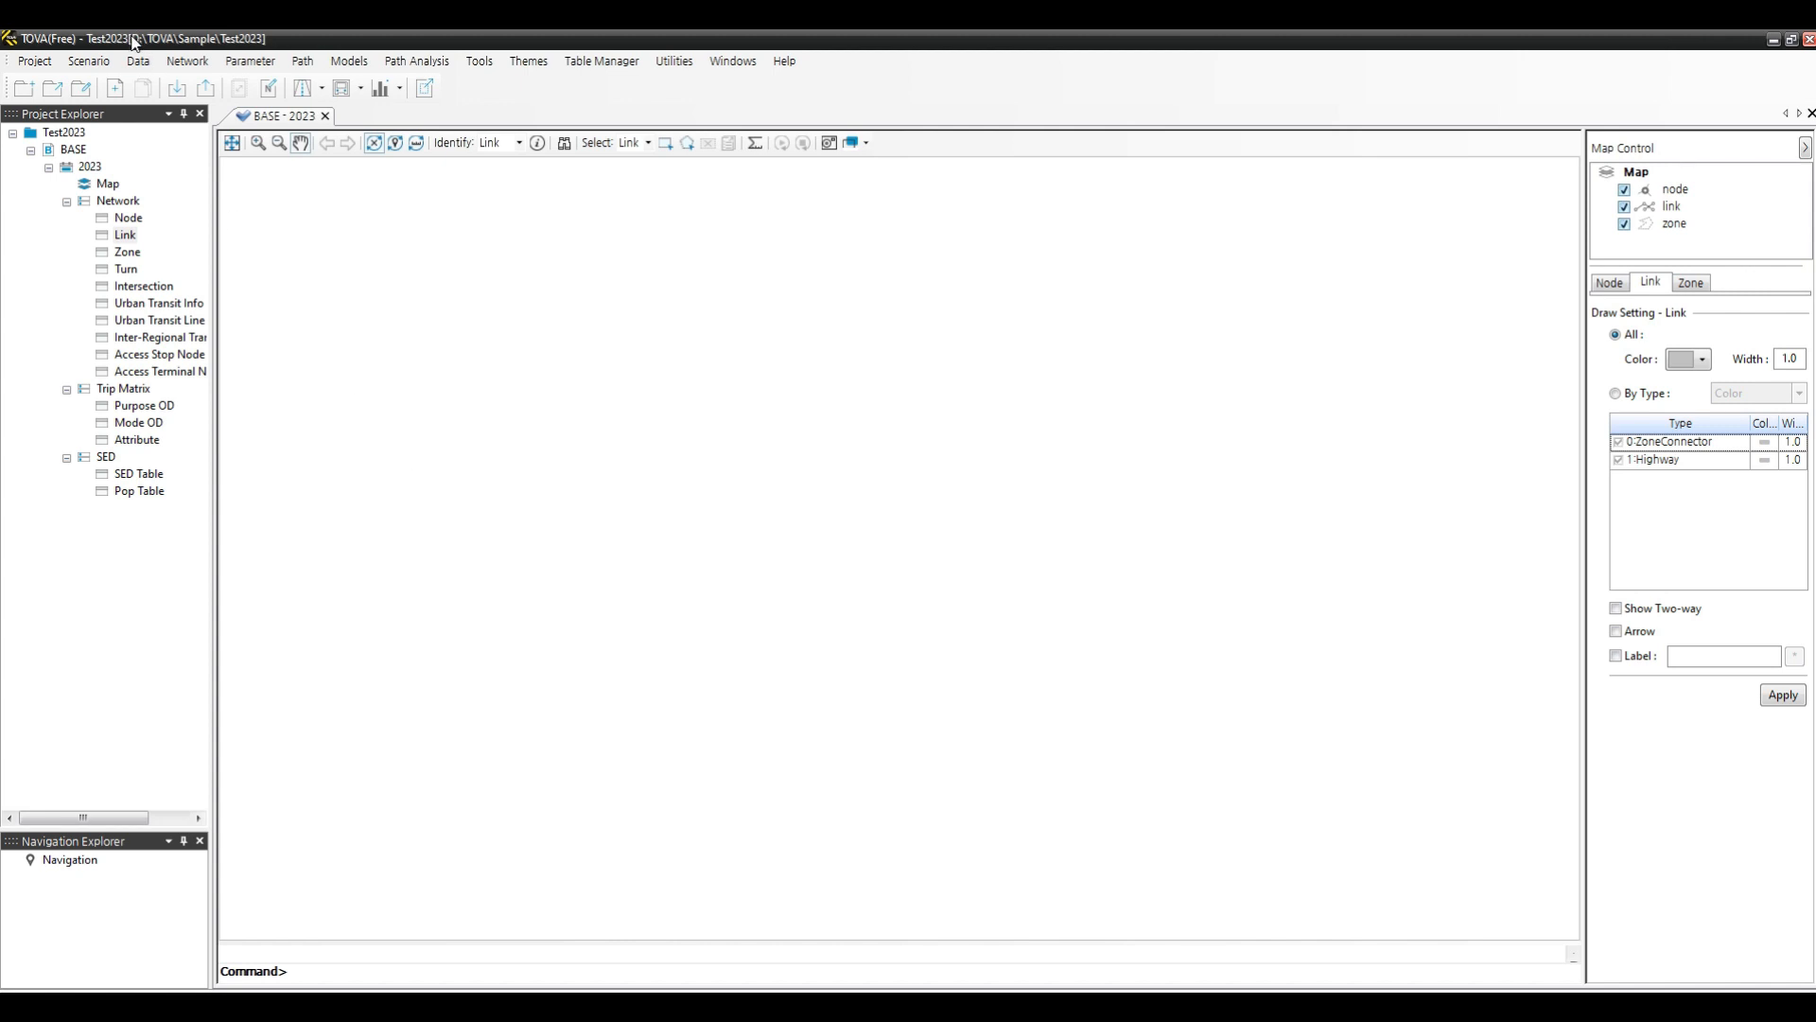
click(140, 61)
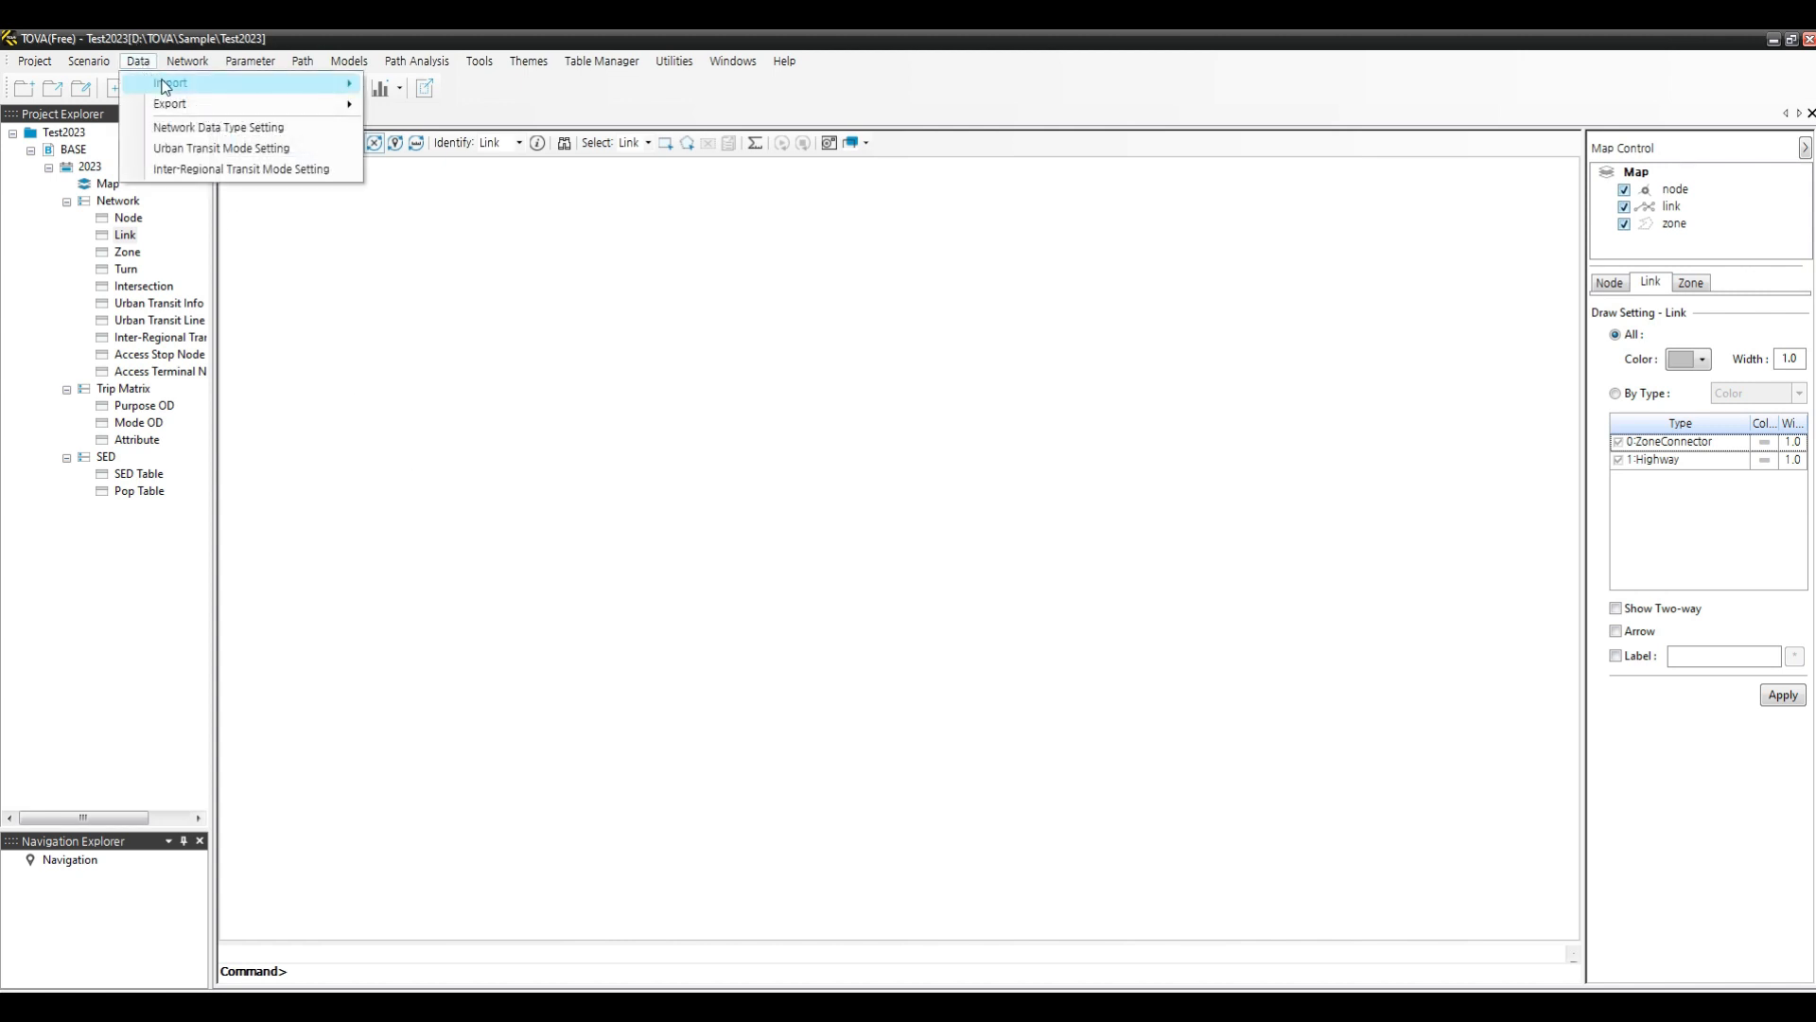
mouse_move(170, 88)
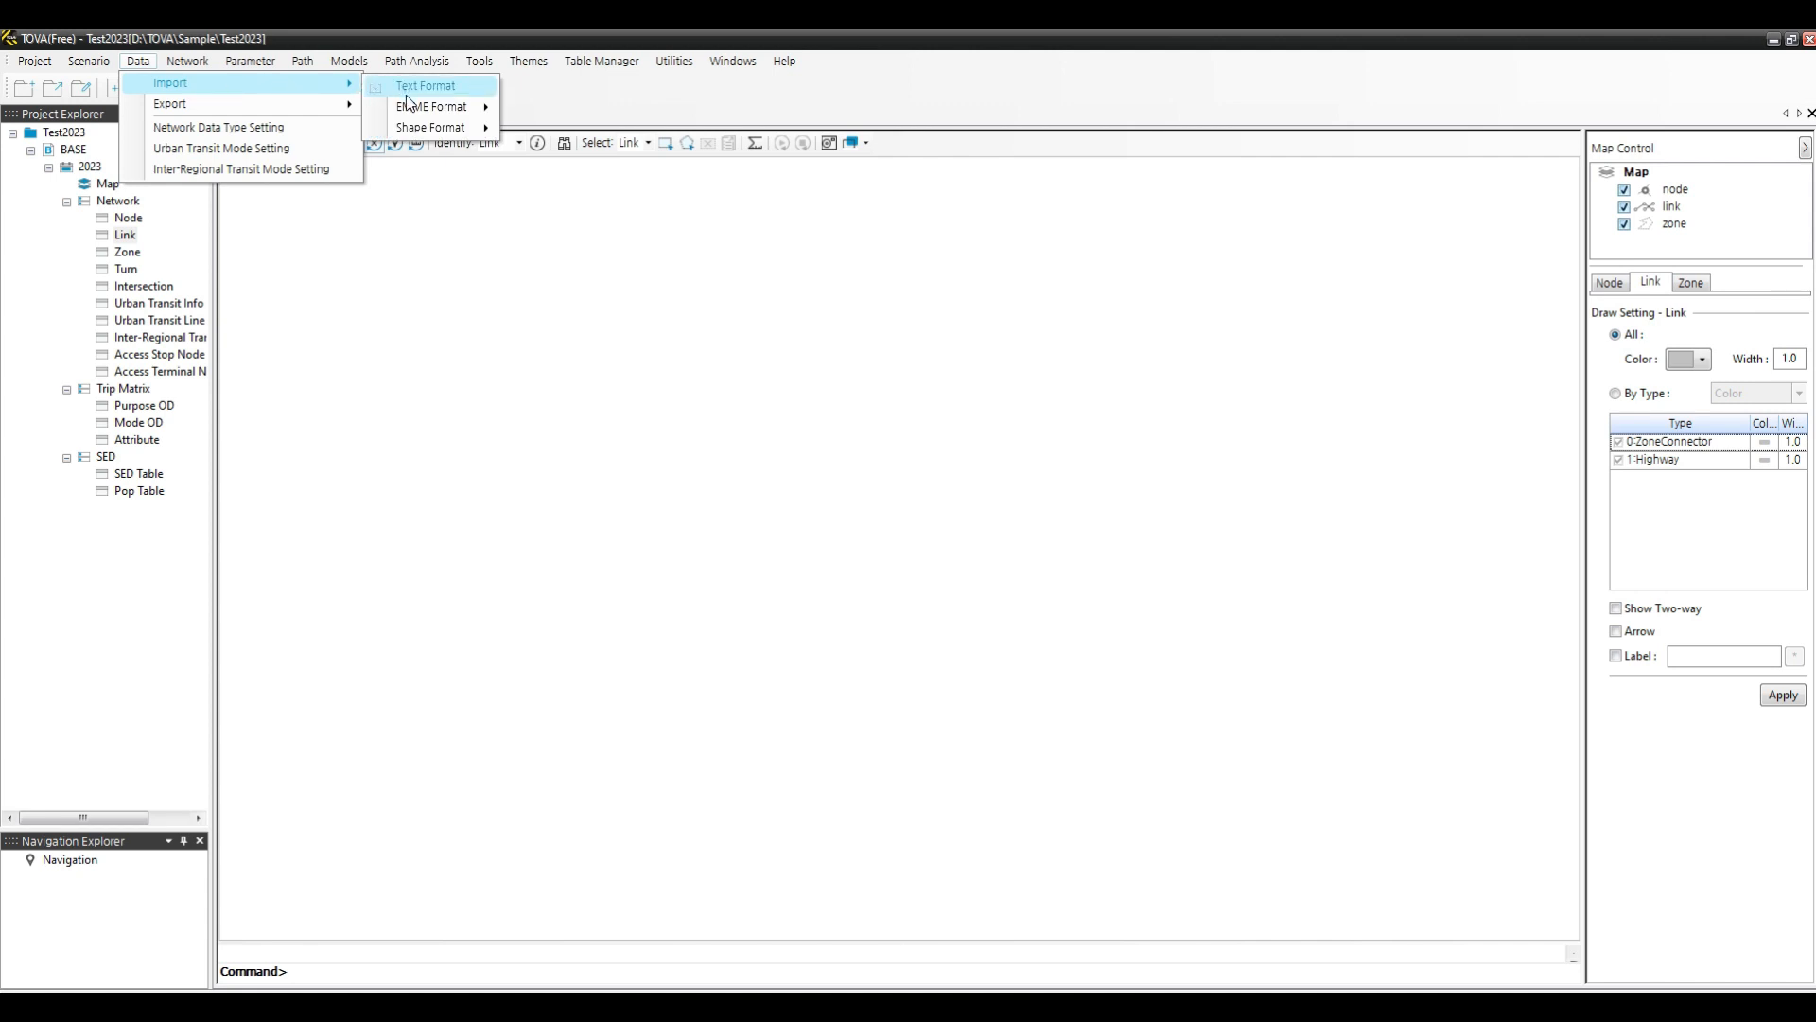
mouse_move(404, 112)
click(445, 88)
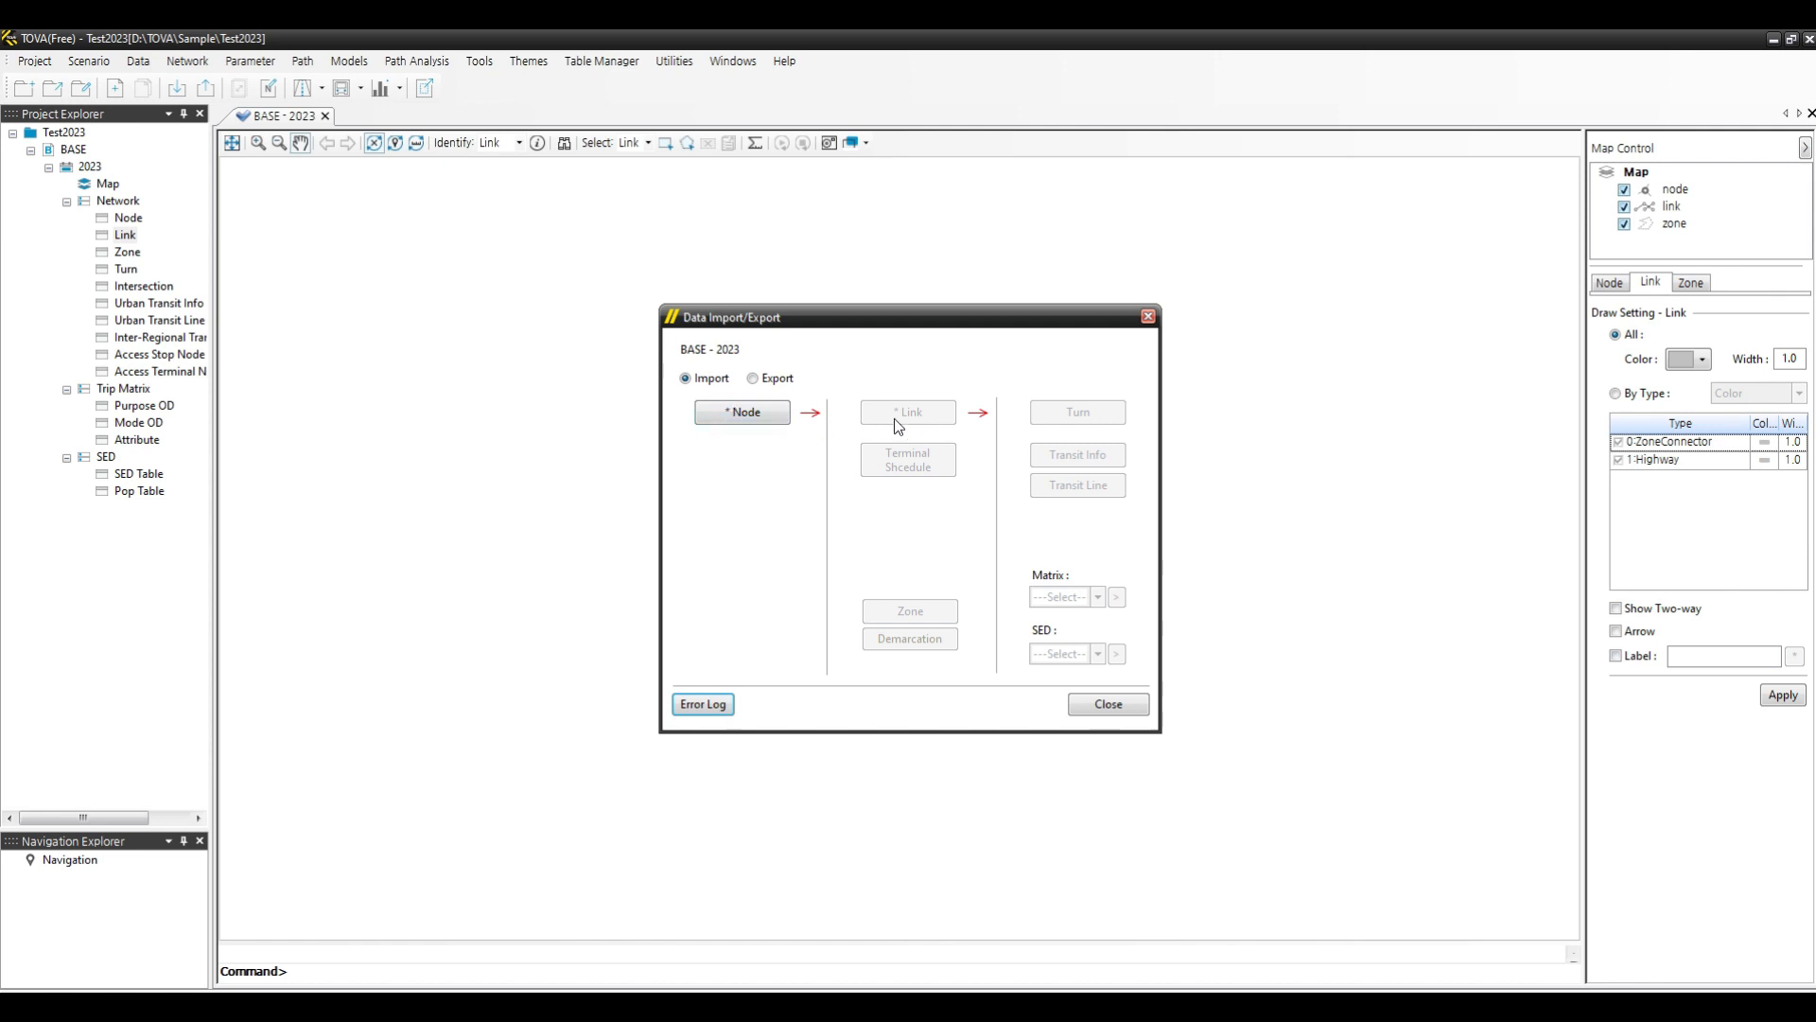
click(749, 414)
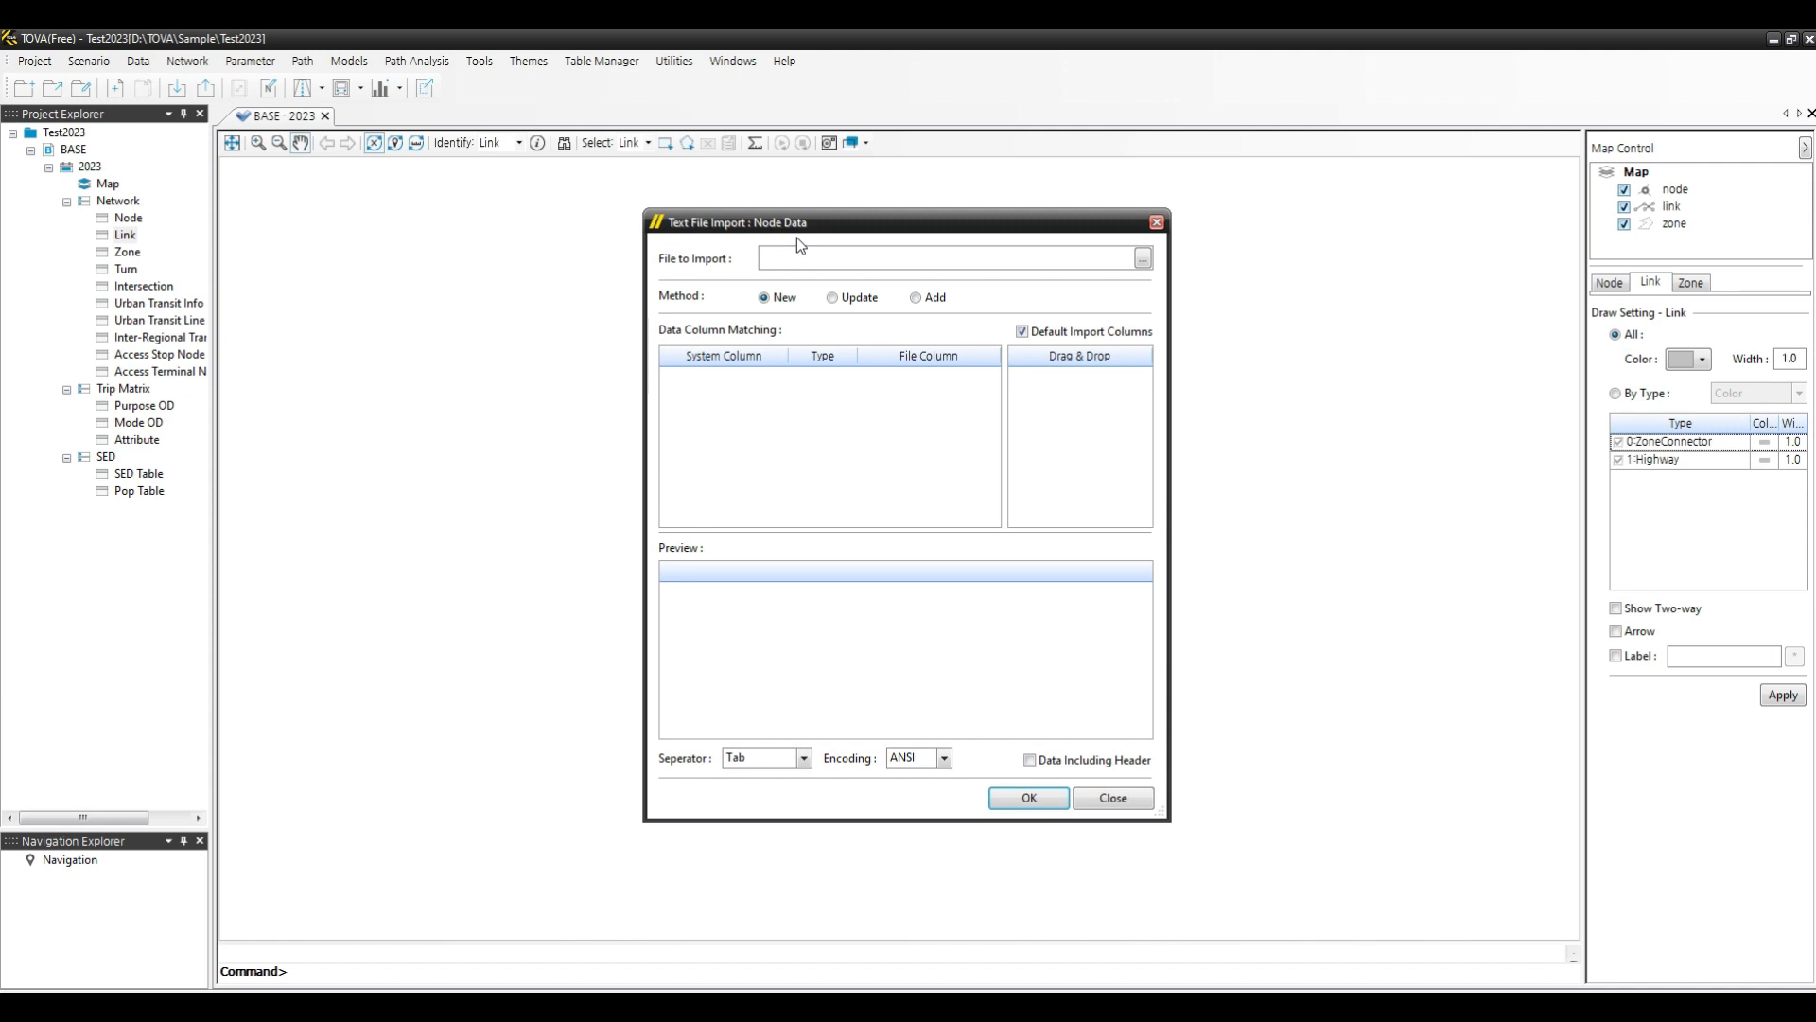
click(1147, 264)
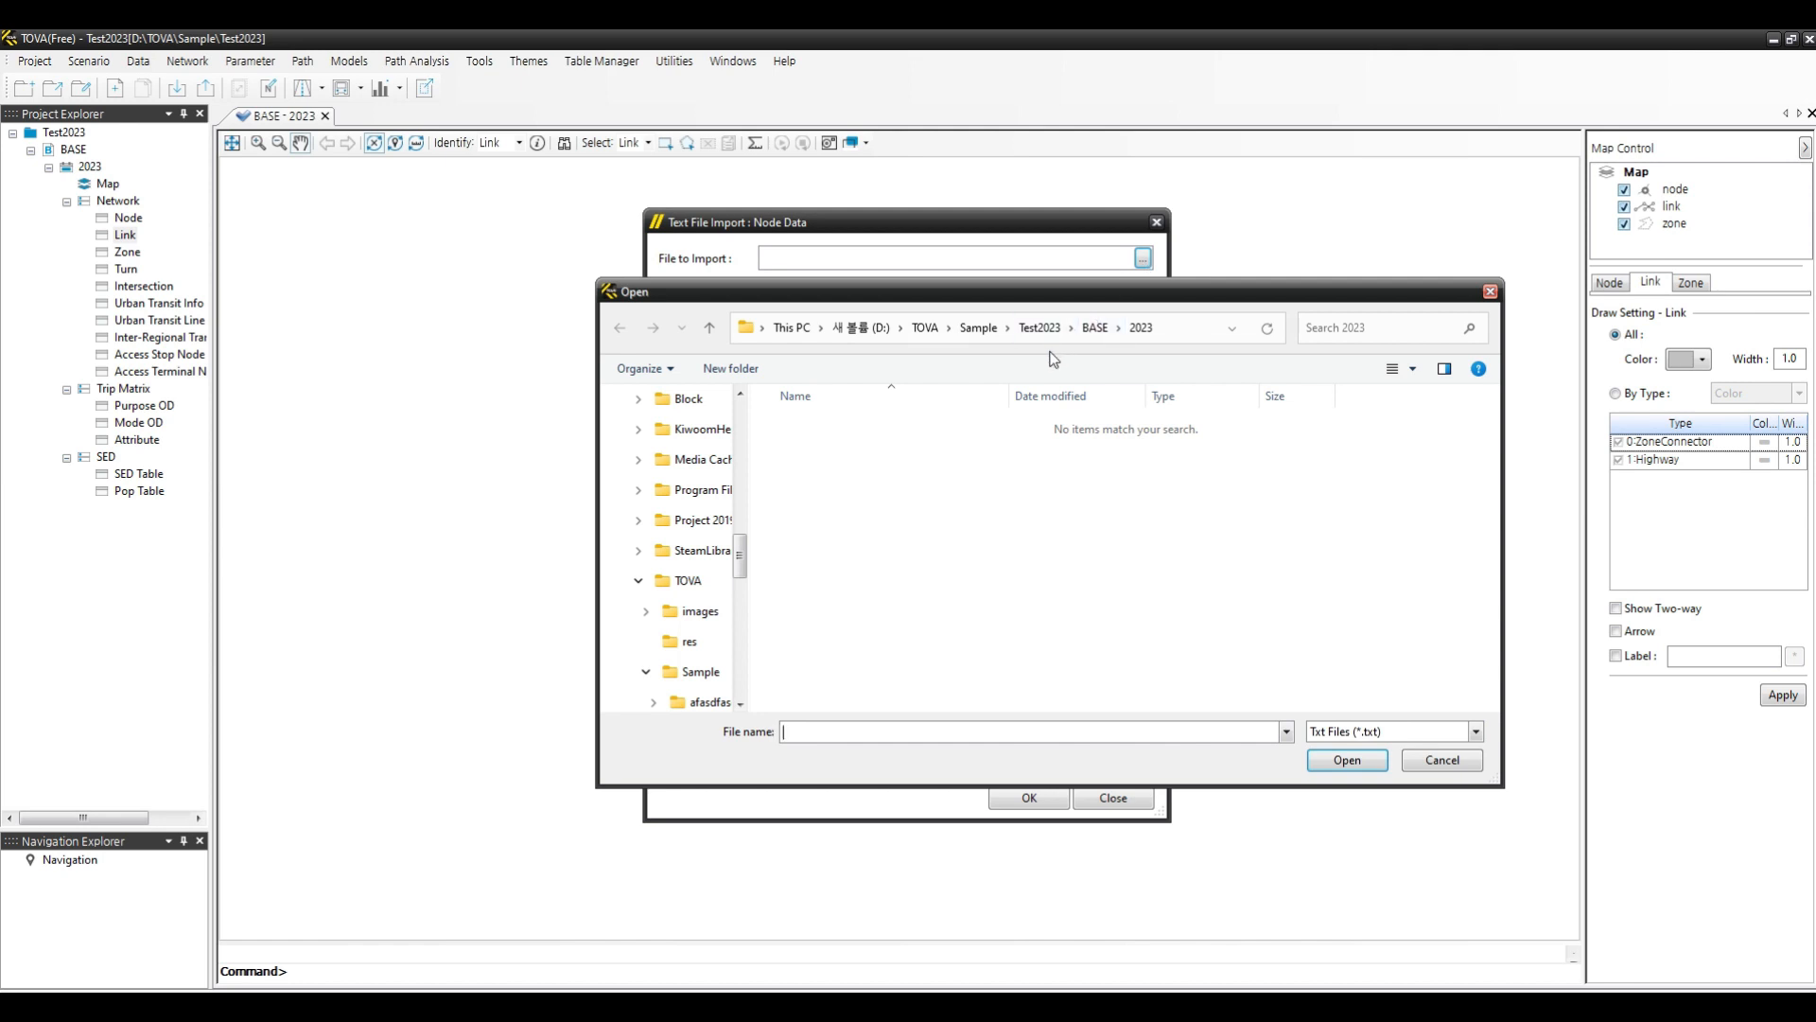
click(978, 335)
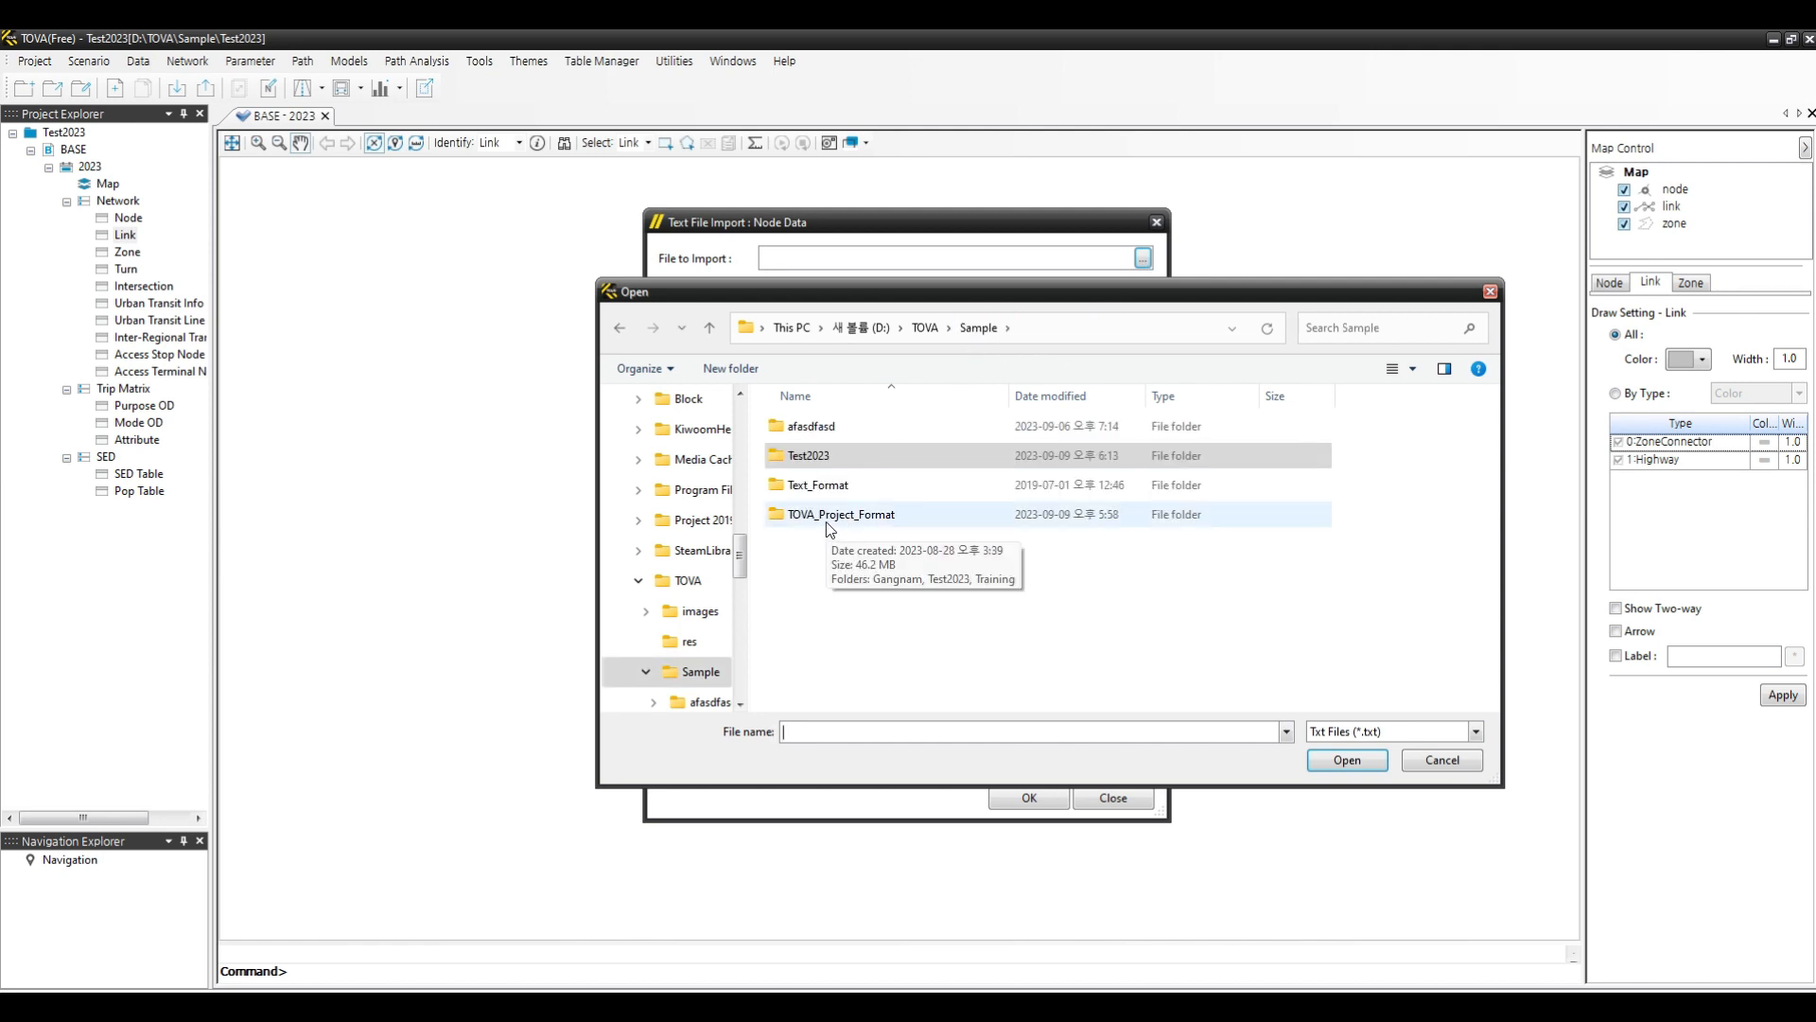
click(1442, 762)
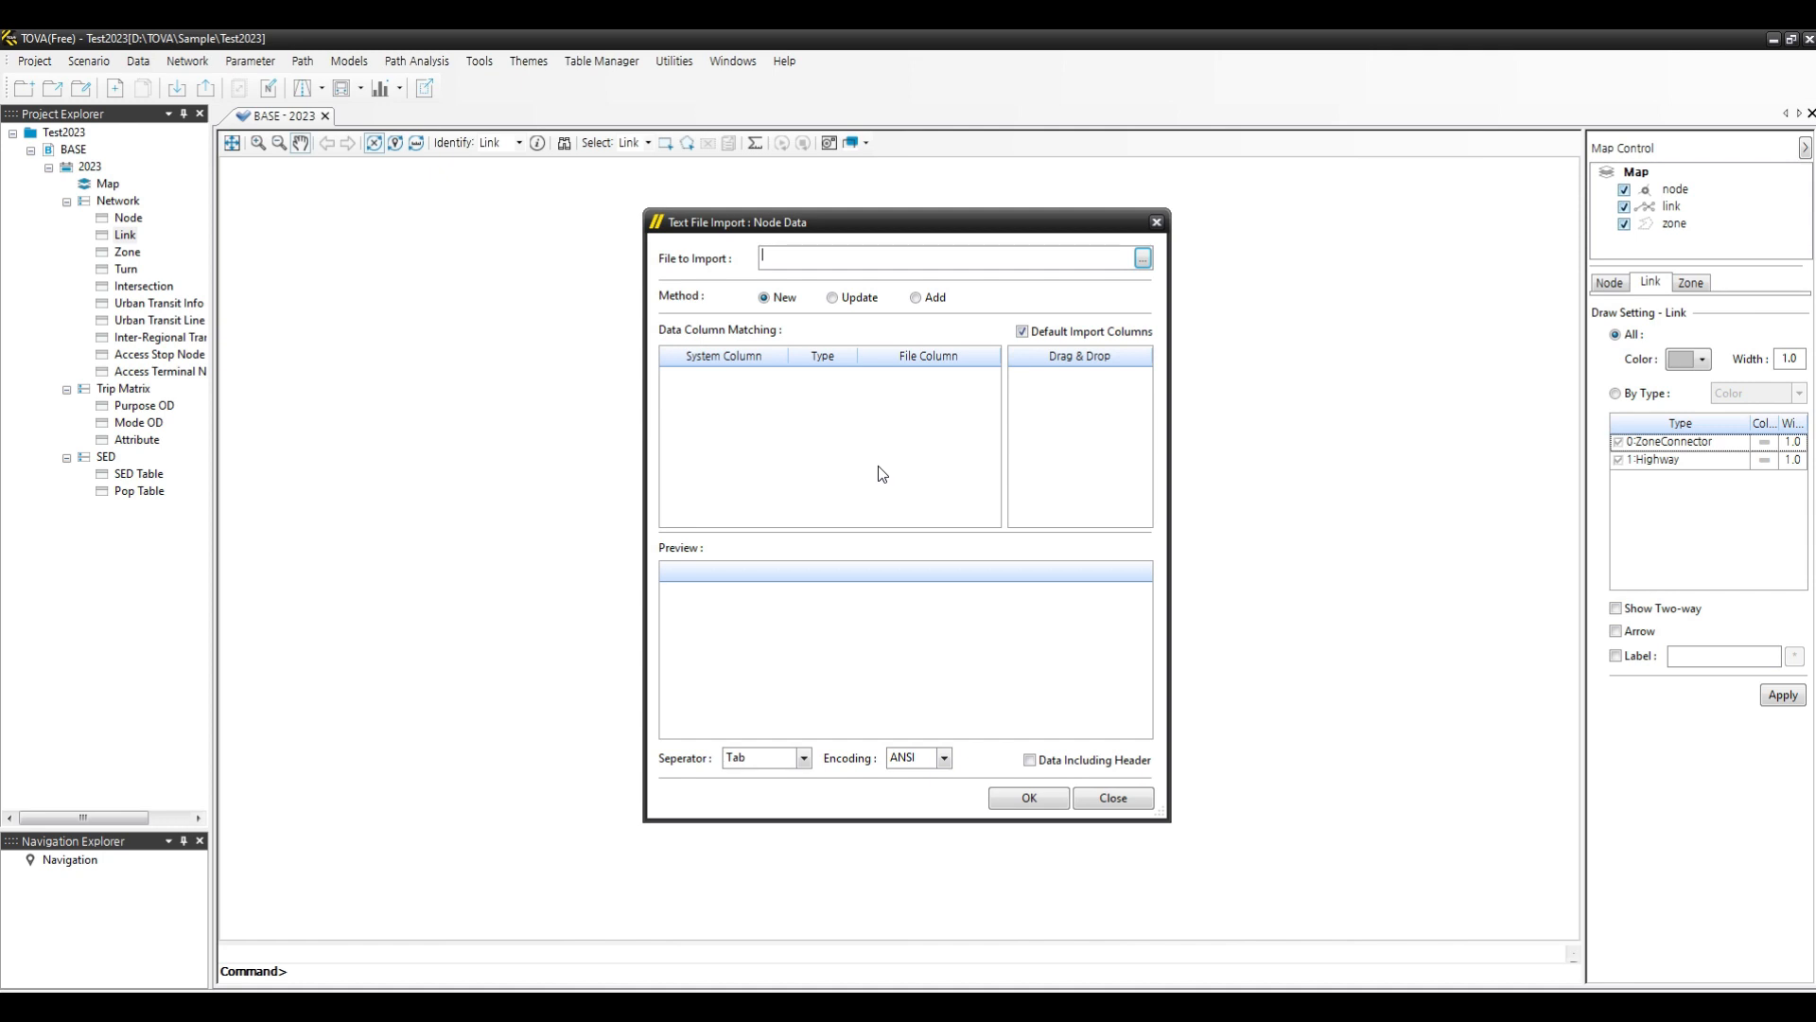
click(1113, 795)
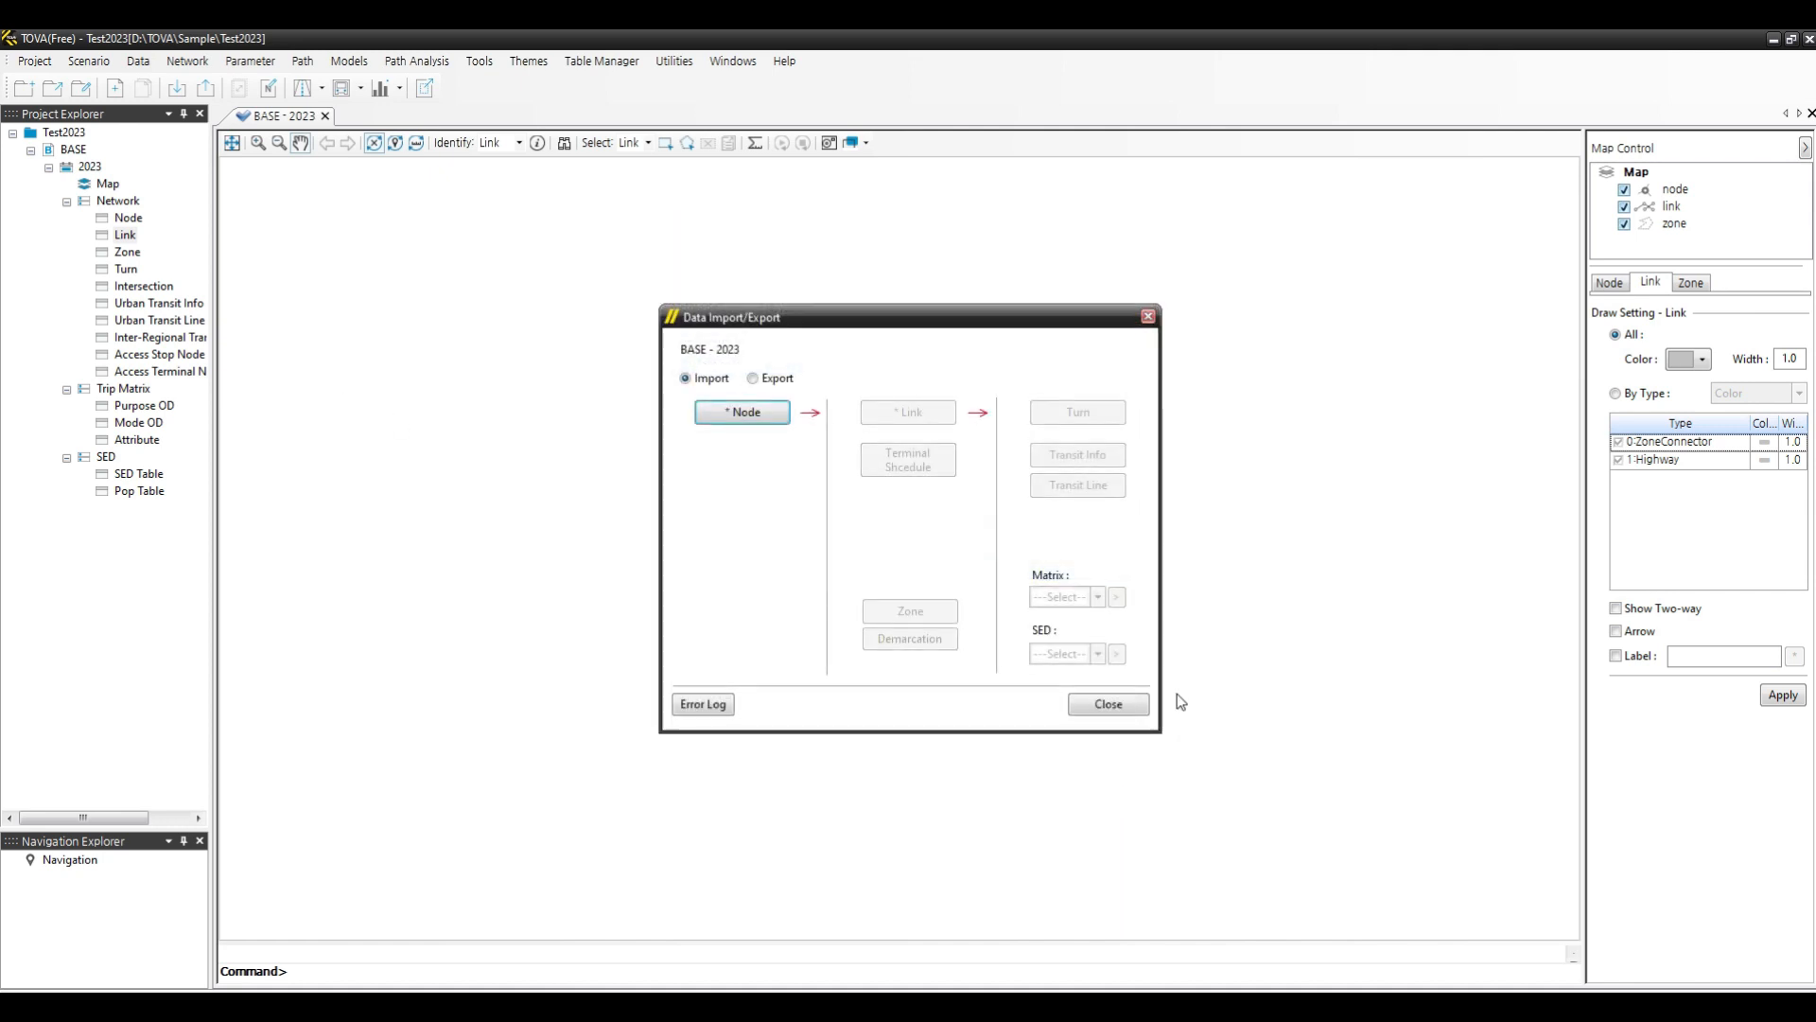
click(1118, 706)
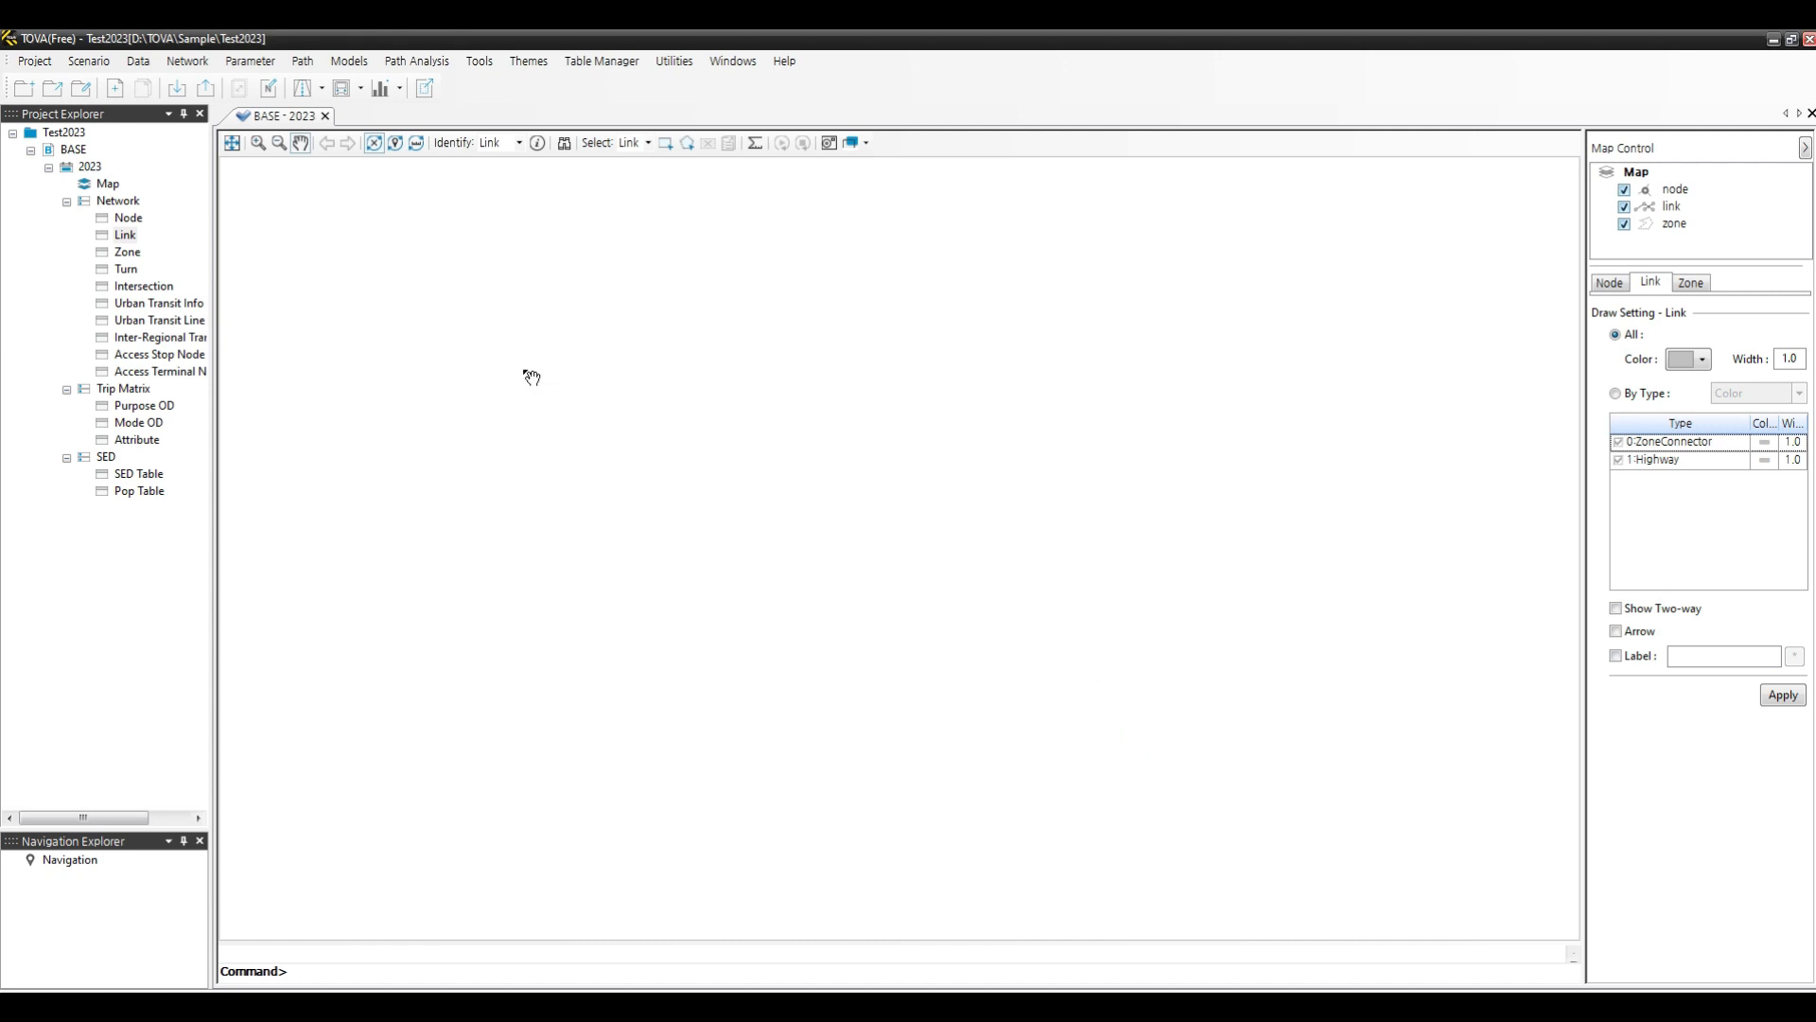
- Open the Node table, start a text import, and choose Node.txt from Sample\TOVA_Project_Format\Gangnam\Txt form
double_click(128, 221)
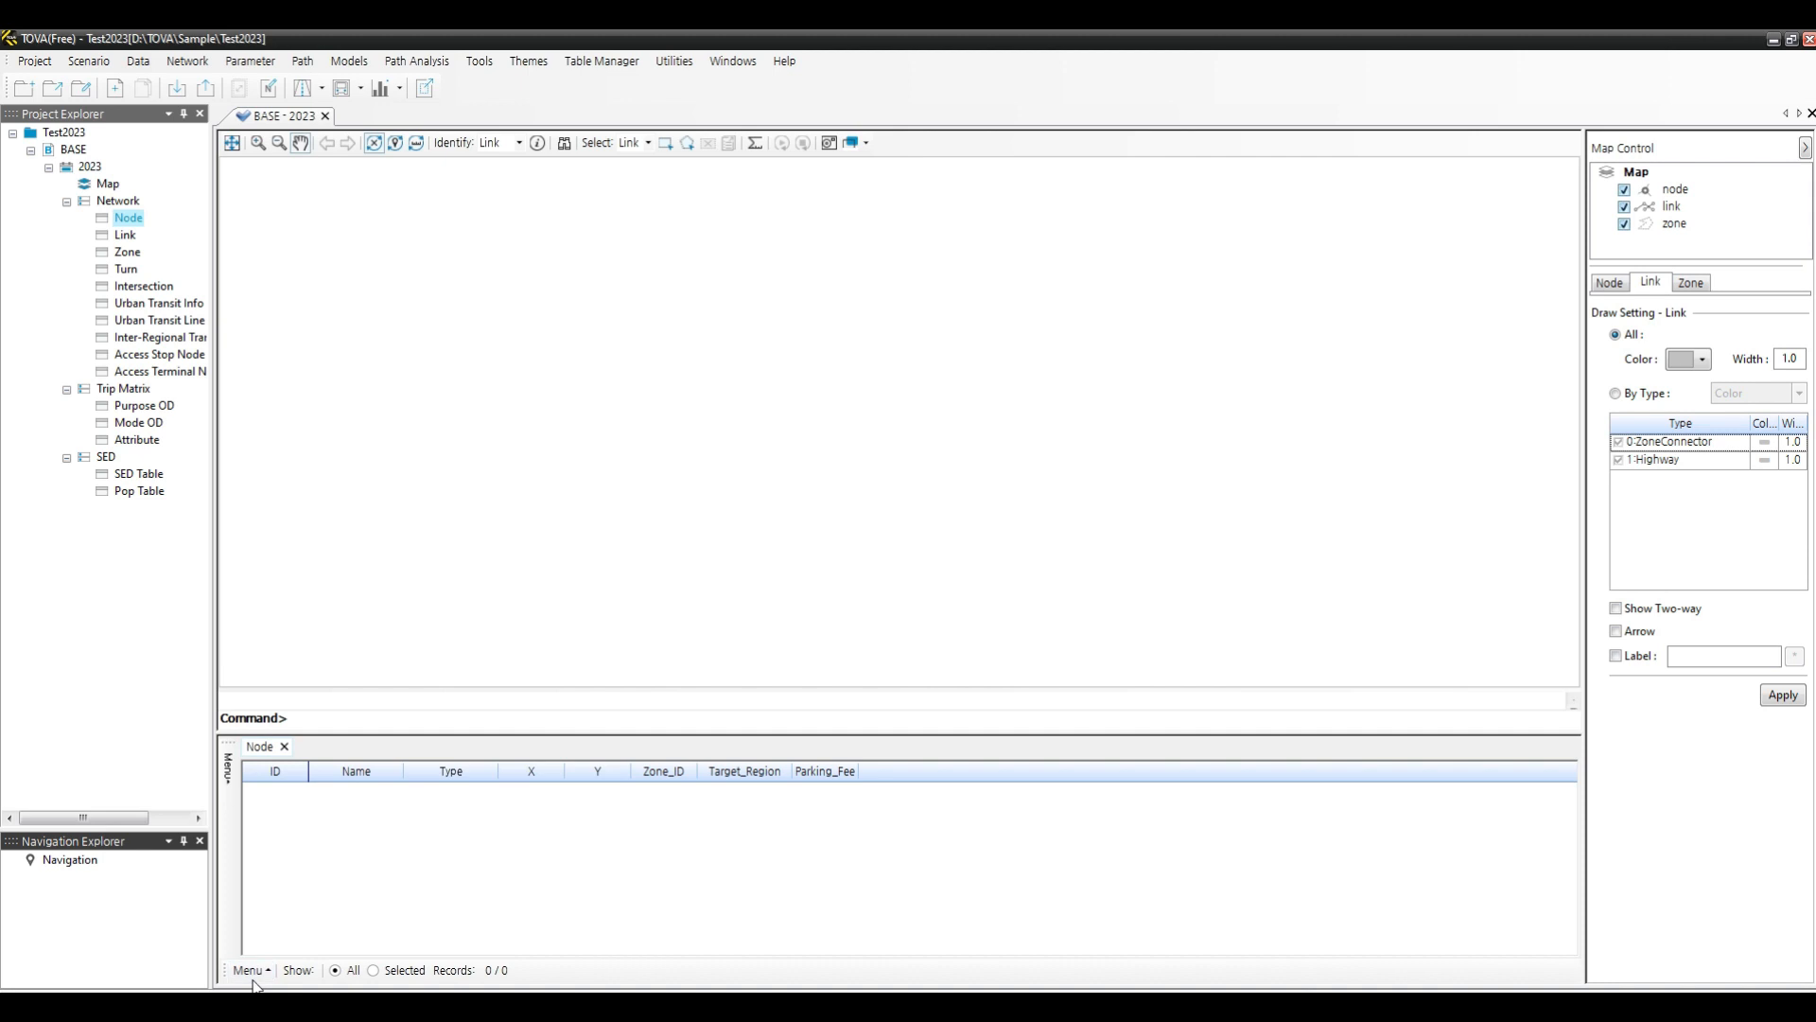
click(231, 779)
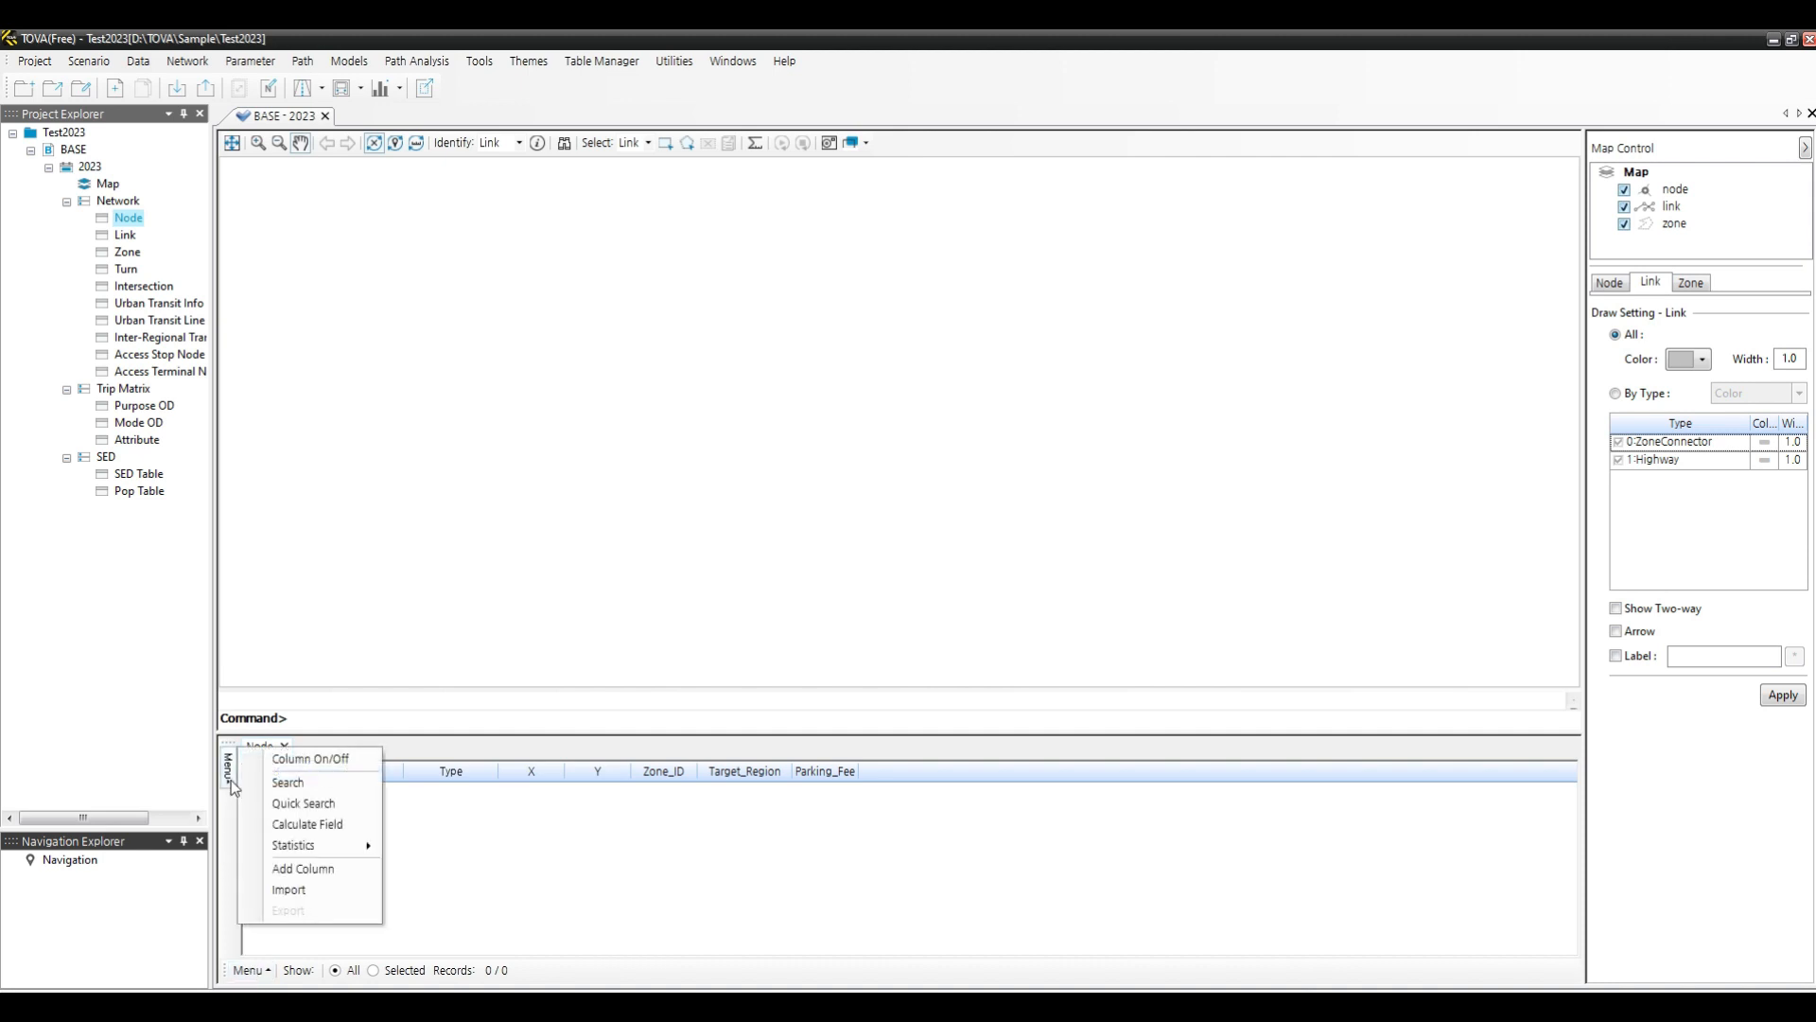
click(315, 889)
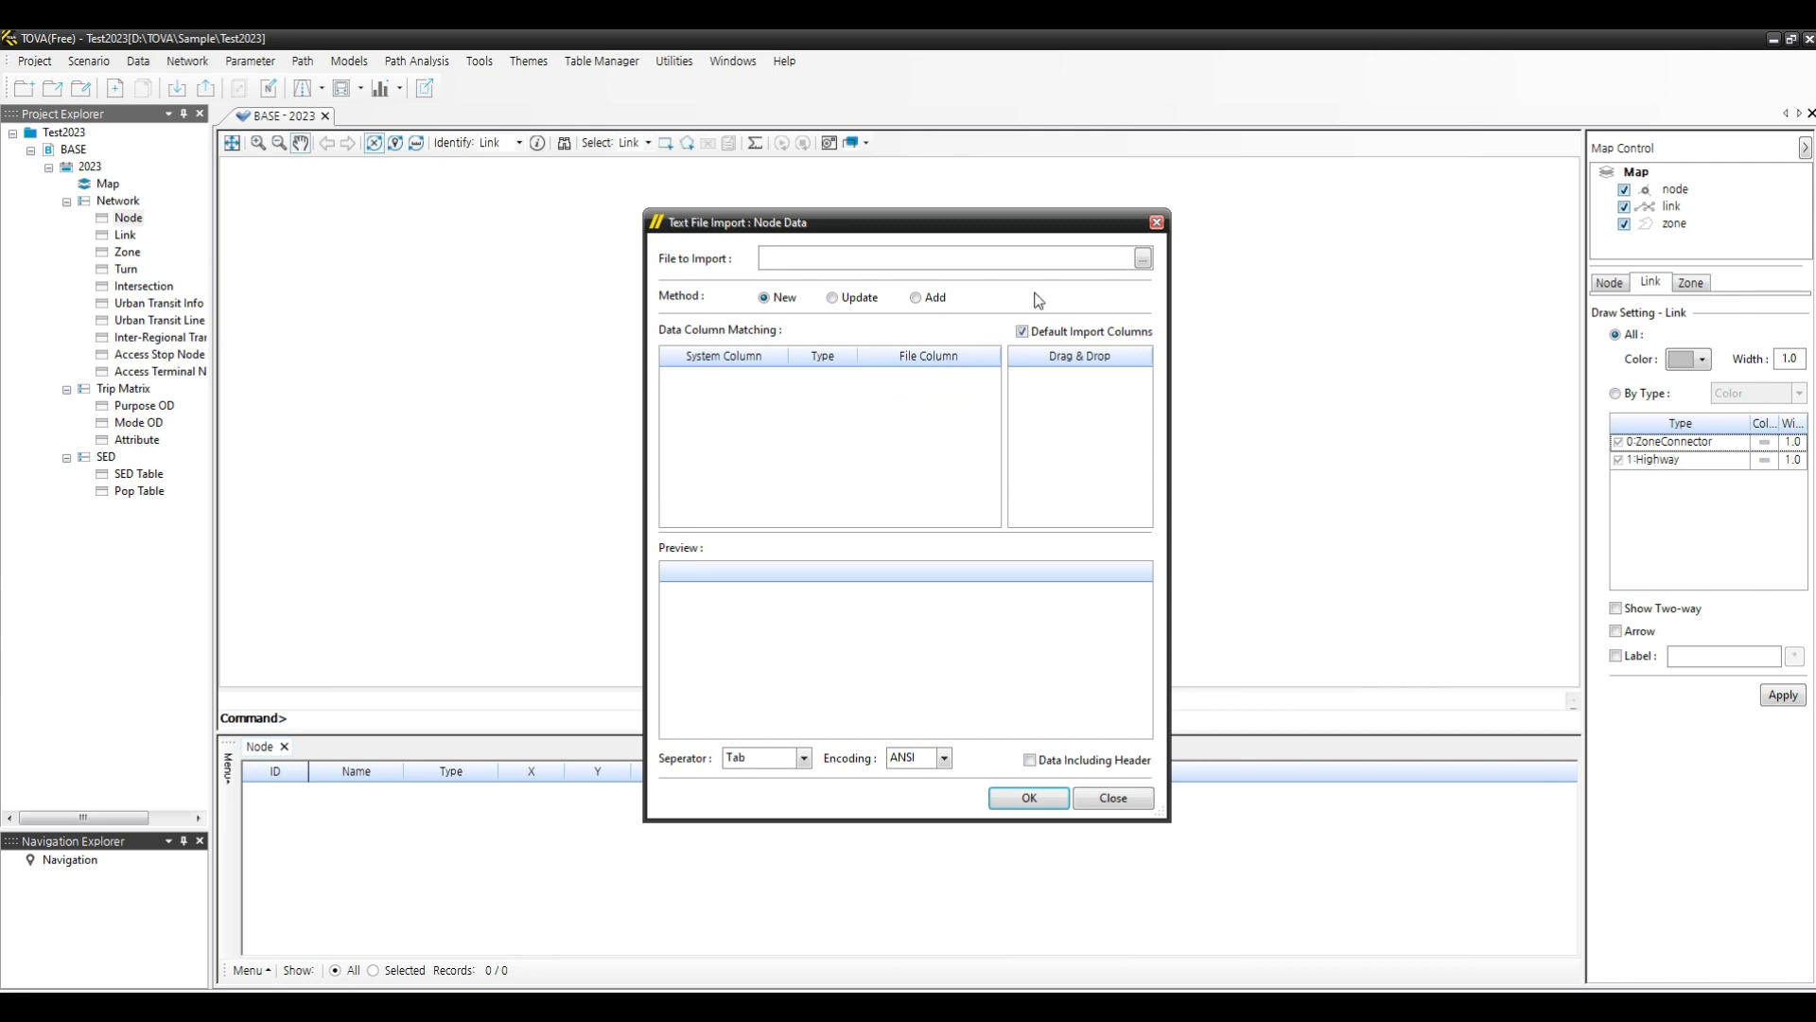
click(1147, 263)
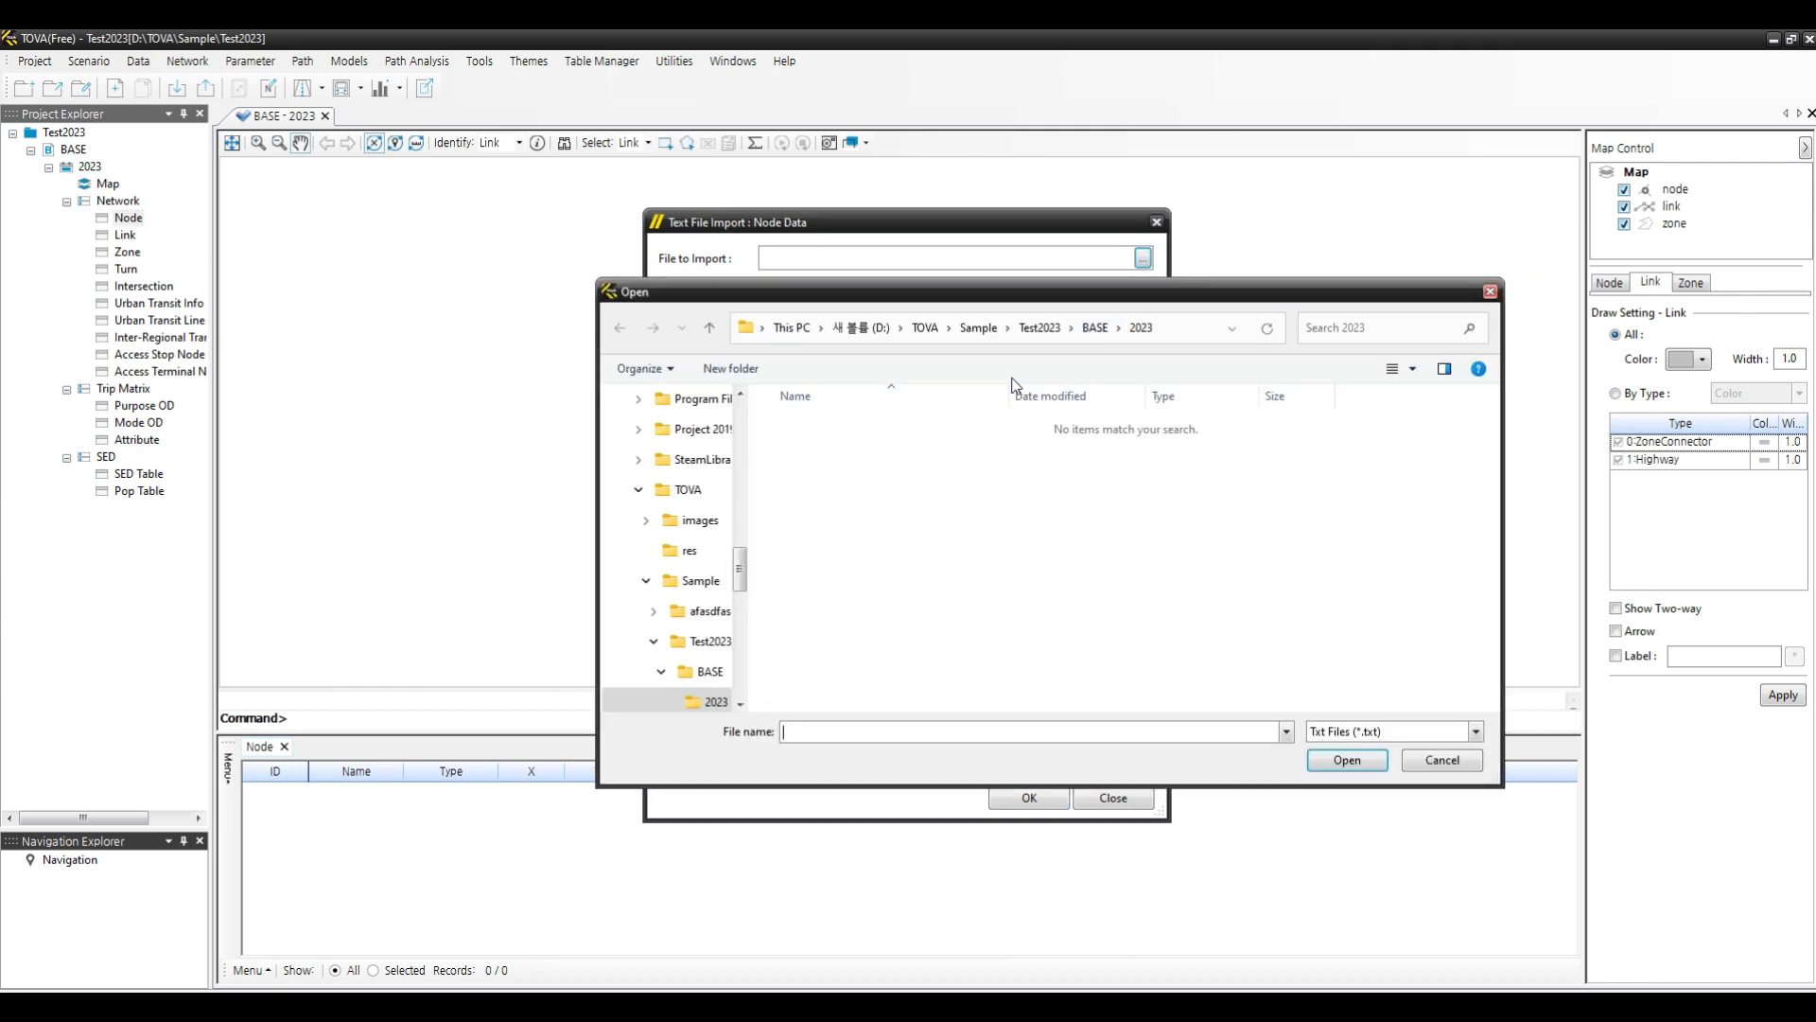
click(980, 331)
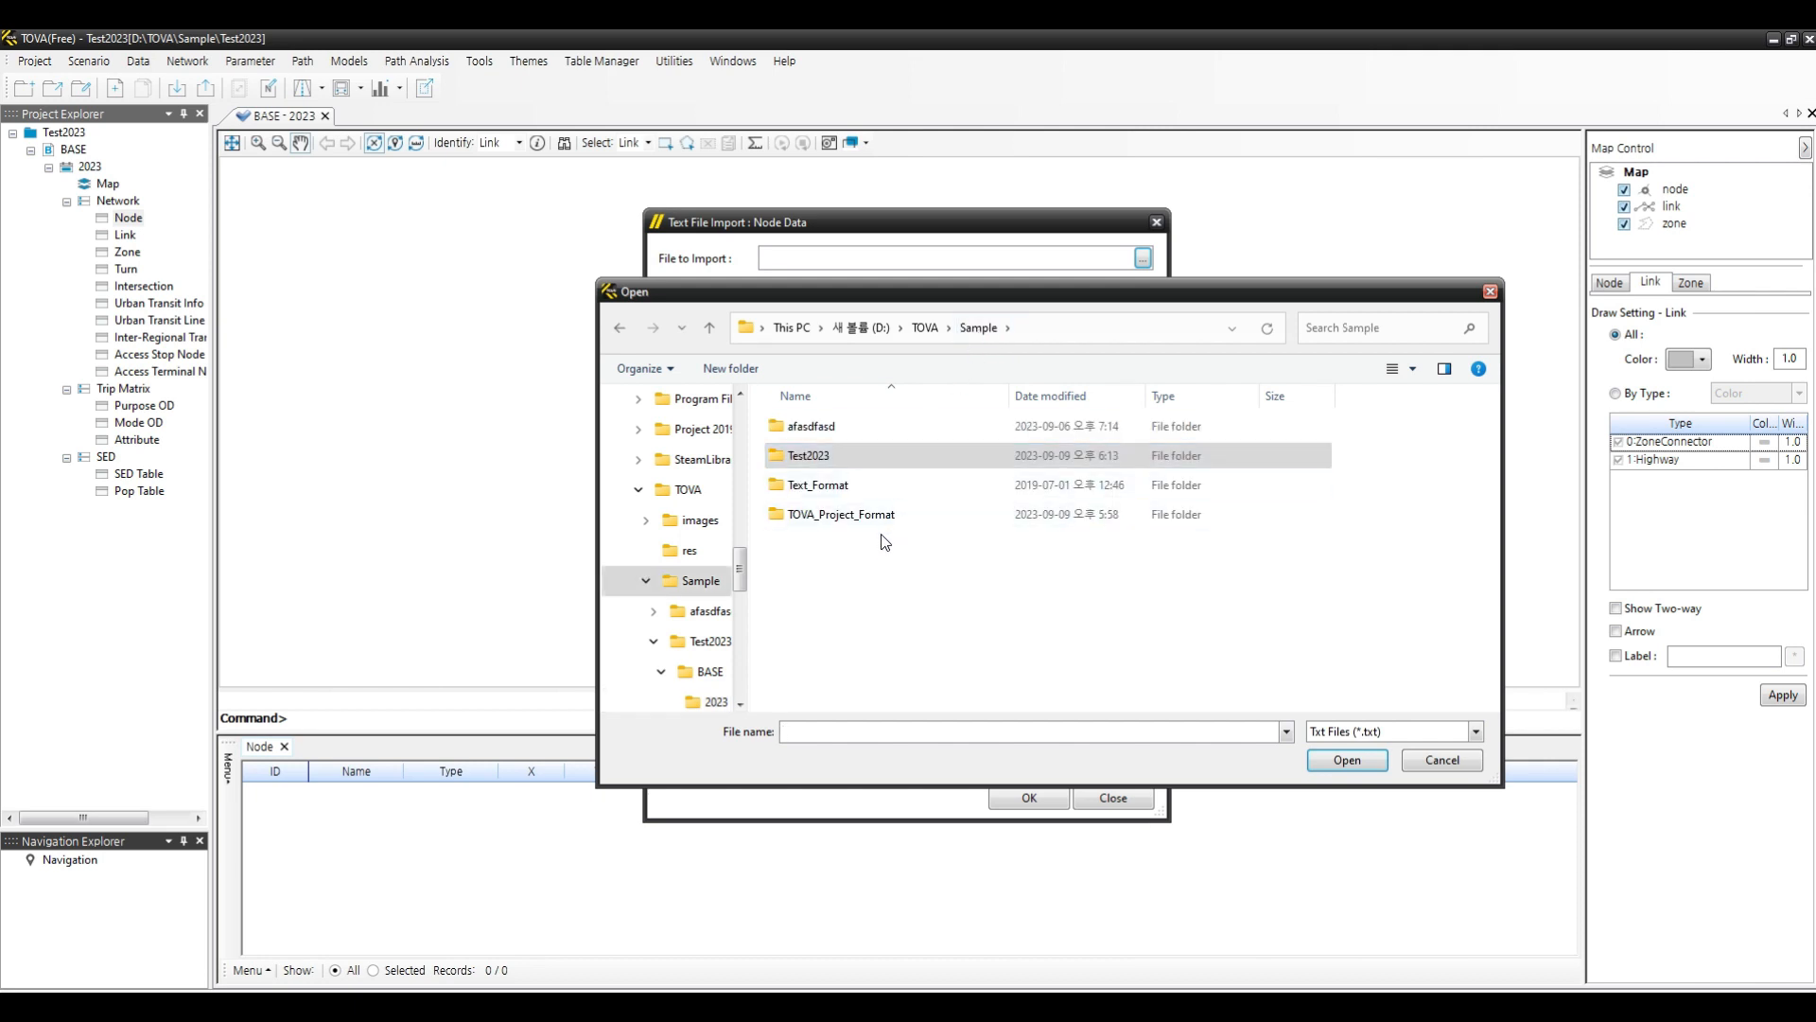
click(819, 517)
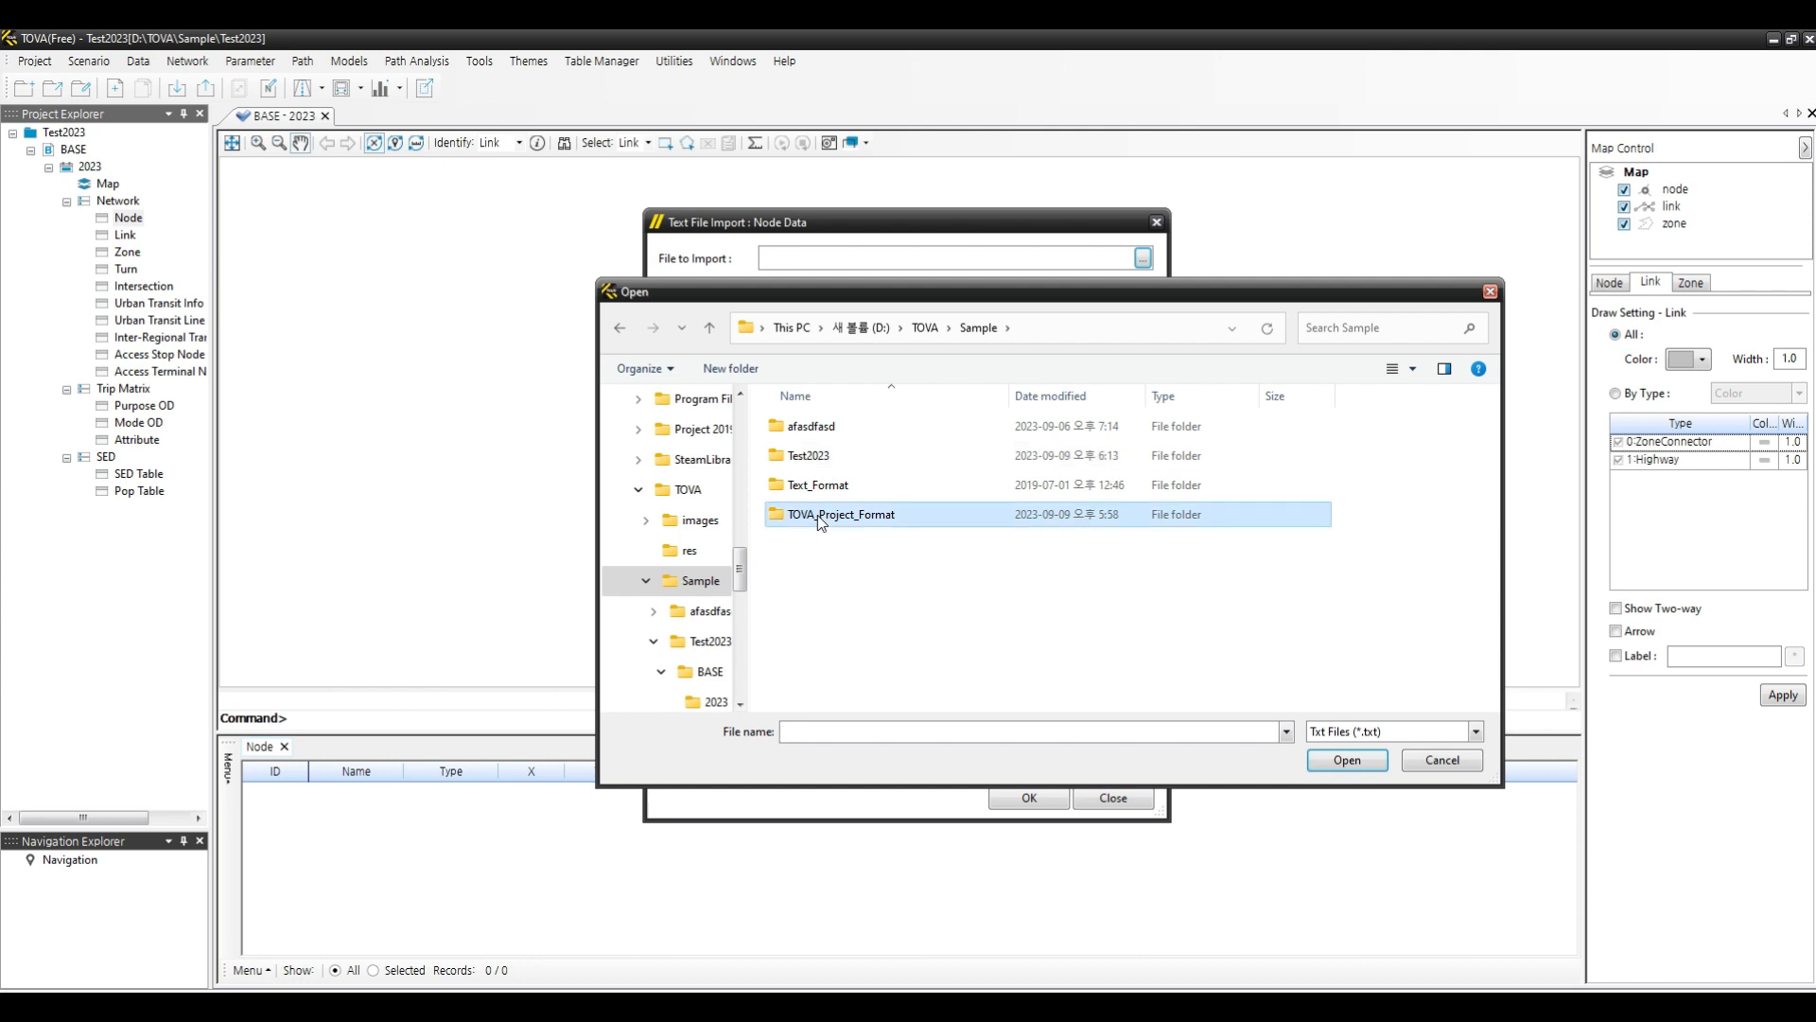
double_click(818, 515)
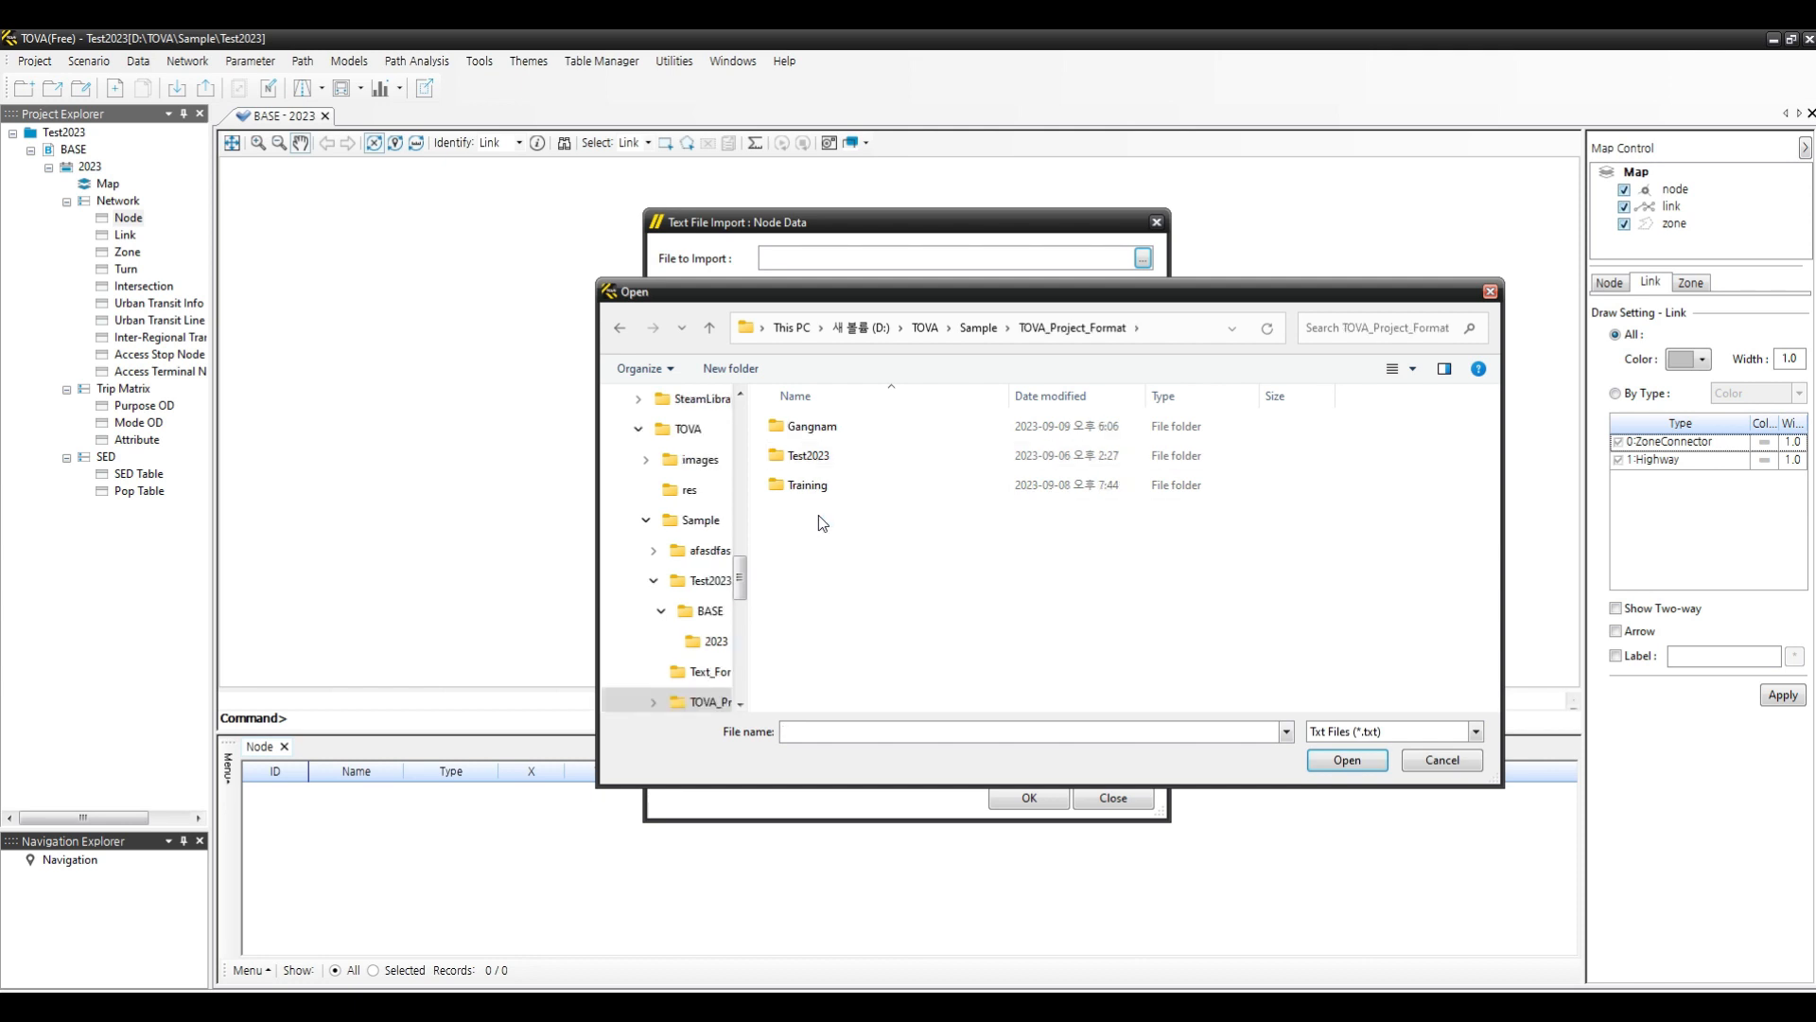
double_click(823, 428)
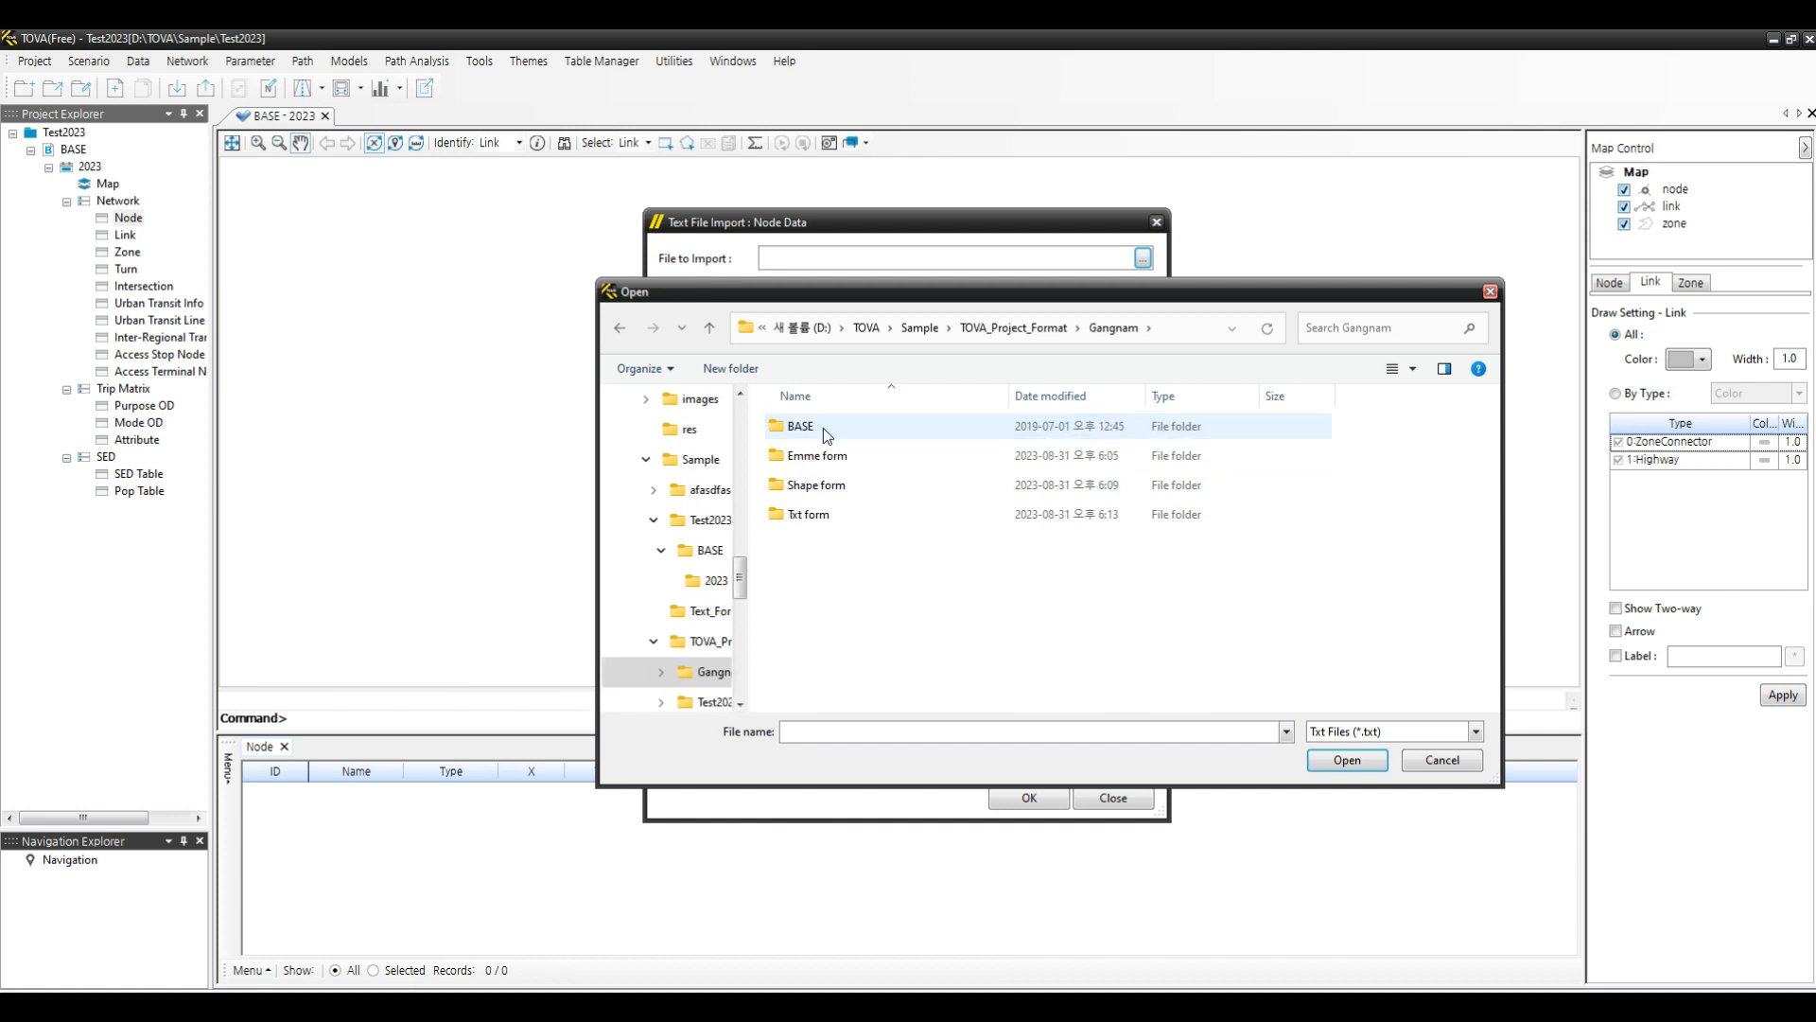
double_click(827, 514)
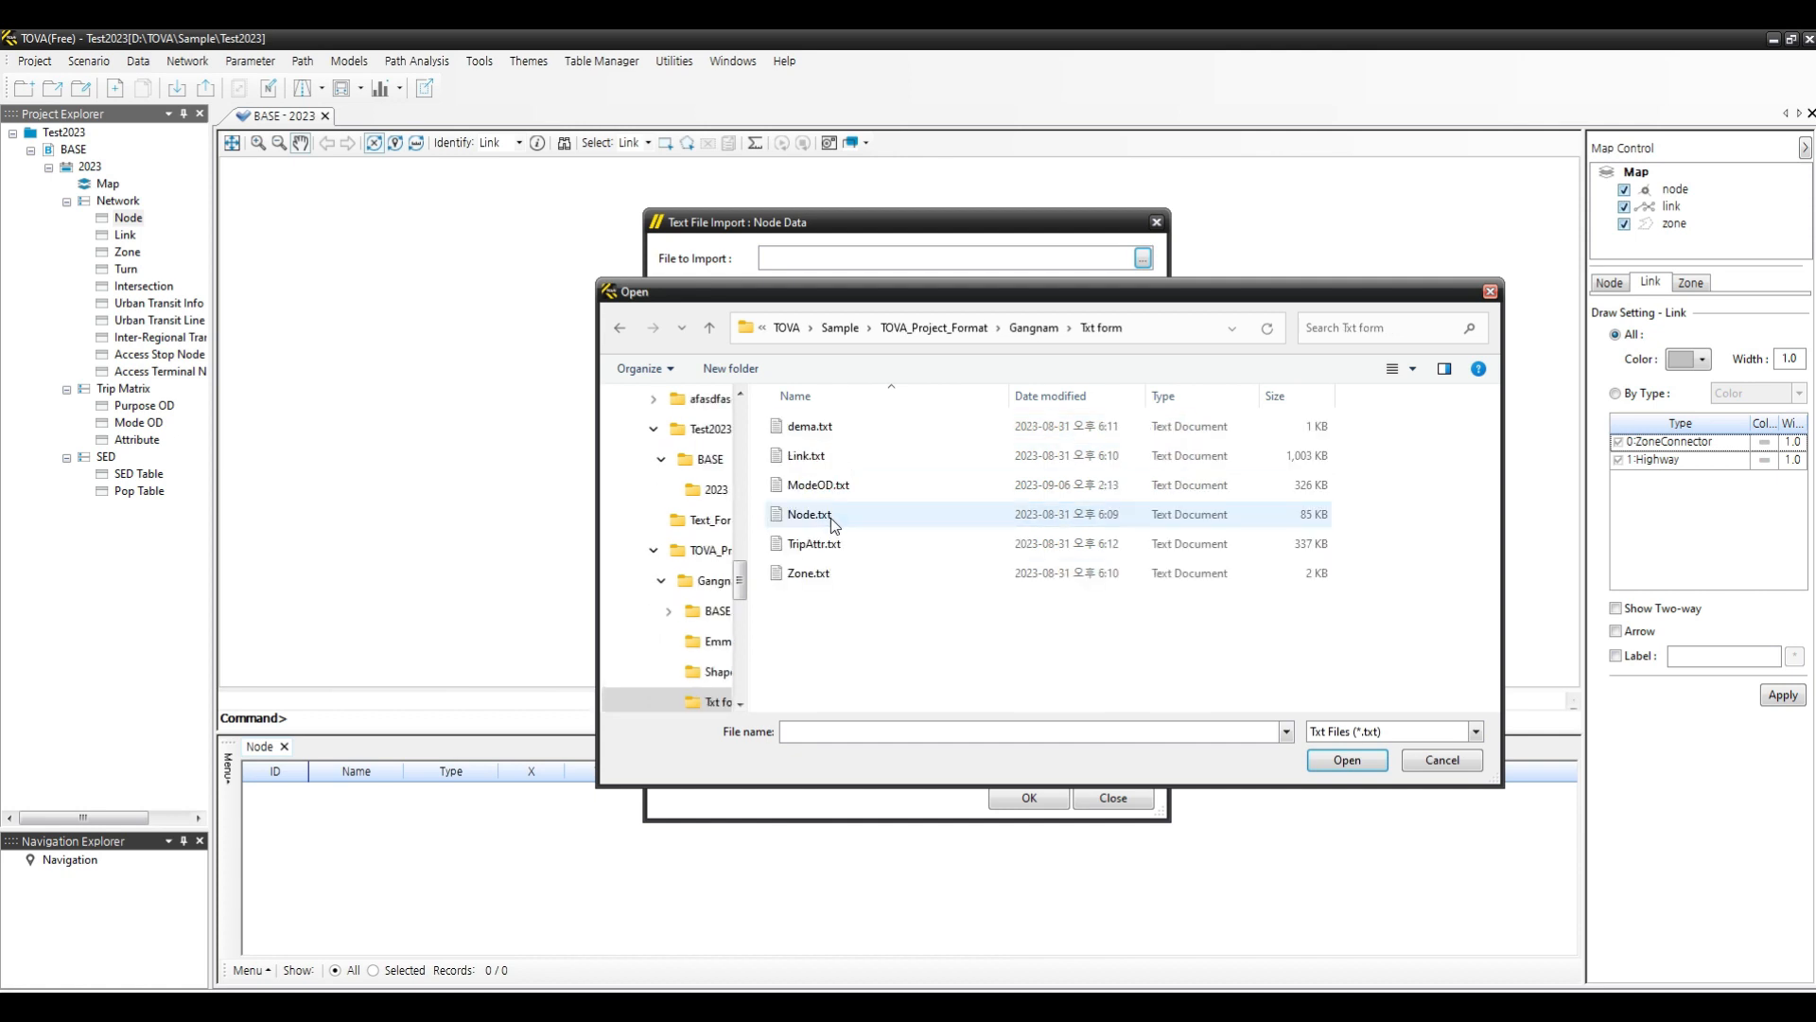
click(814, 515)
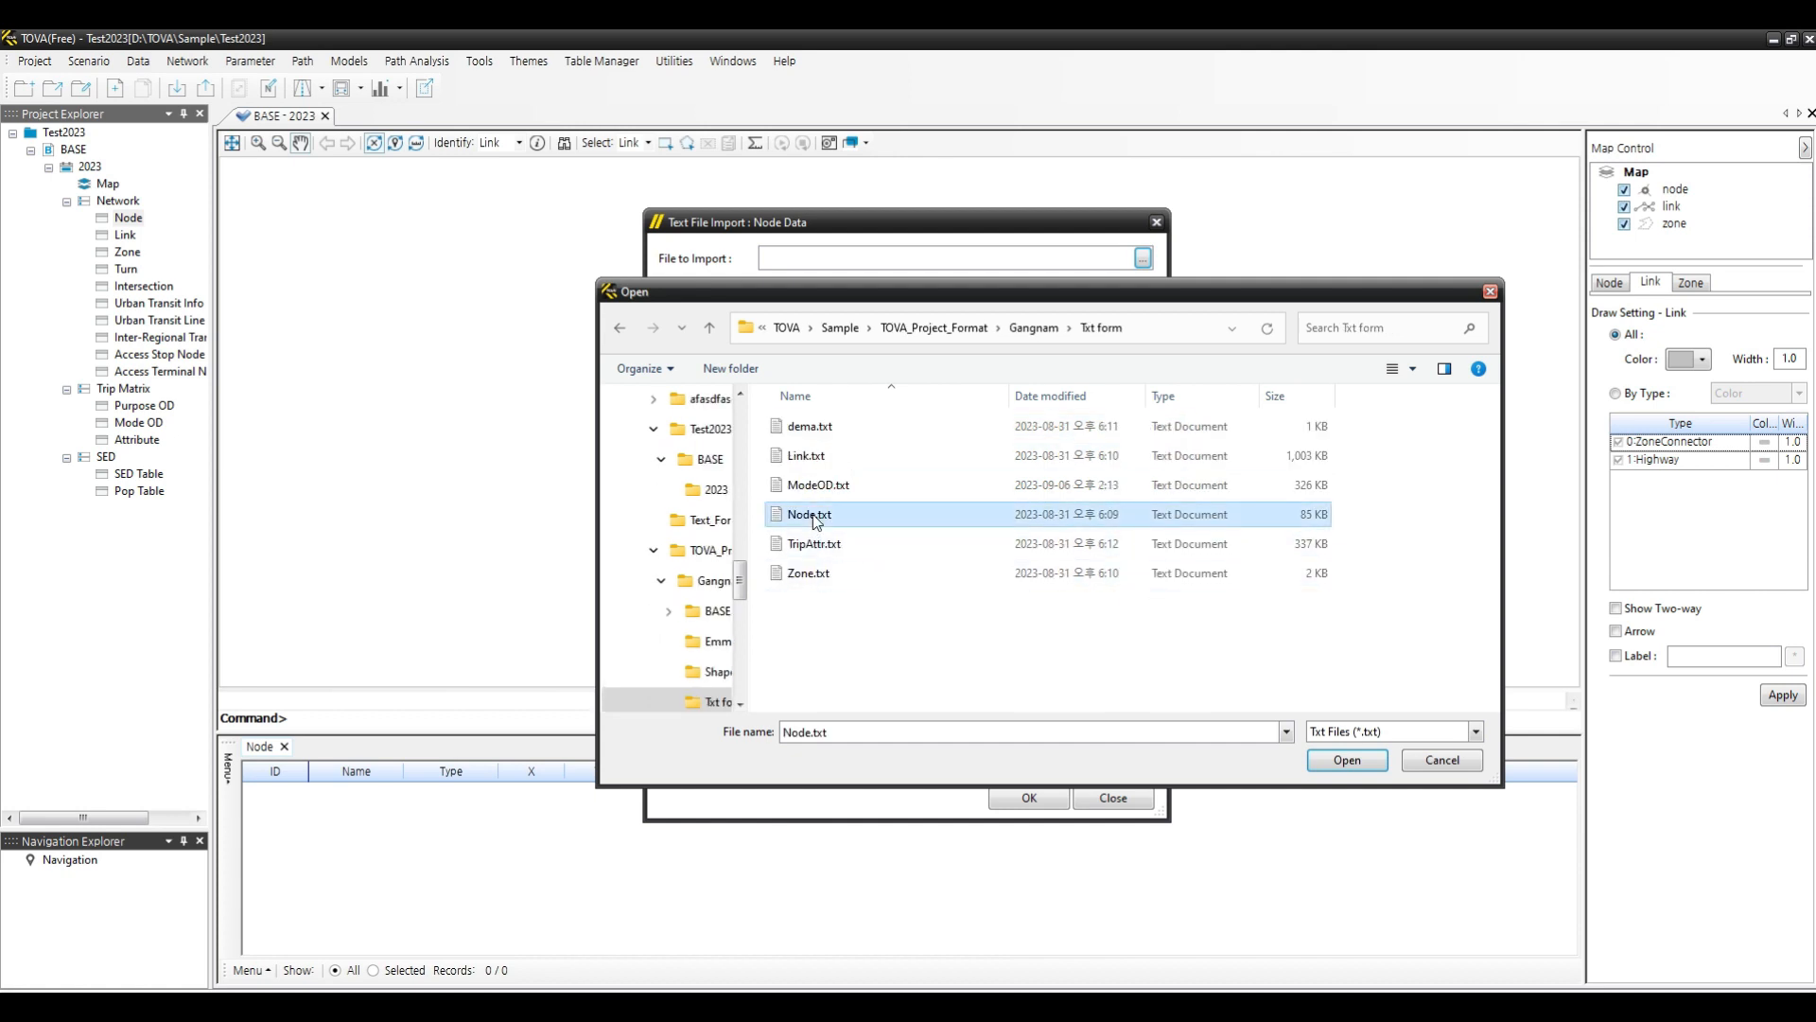
click(1346, 761)
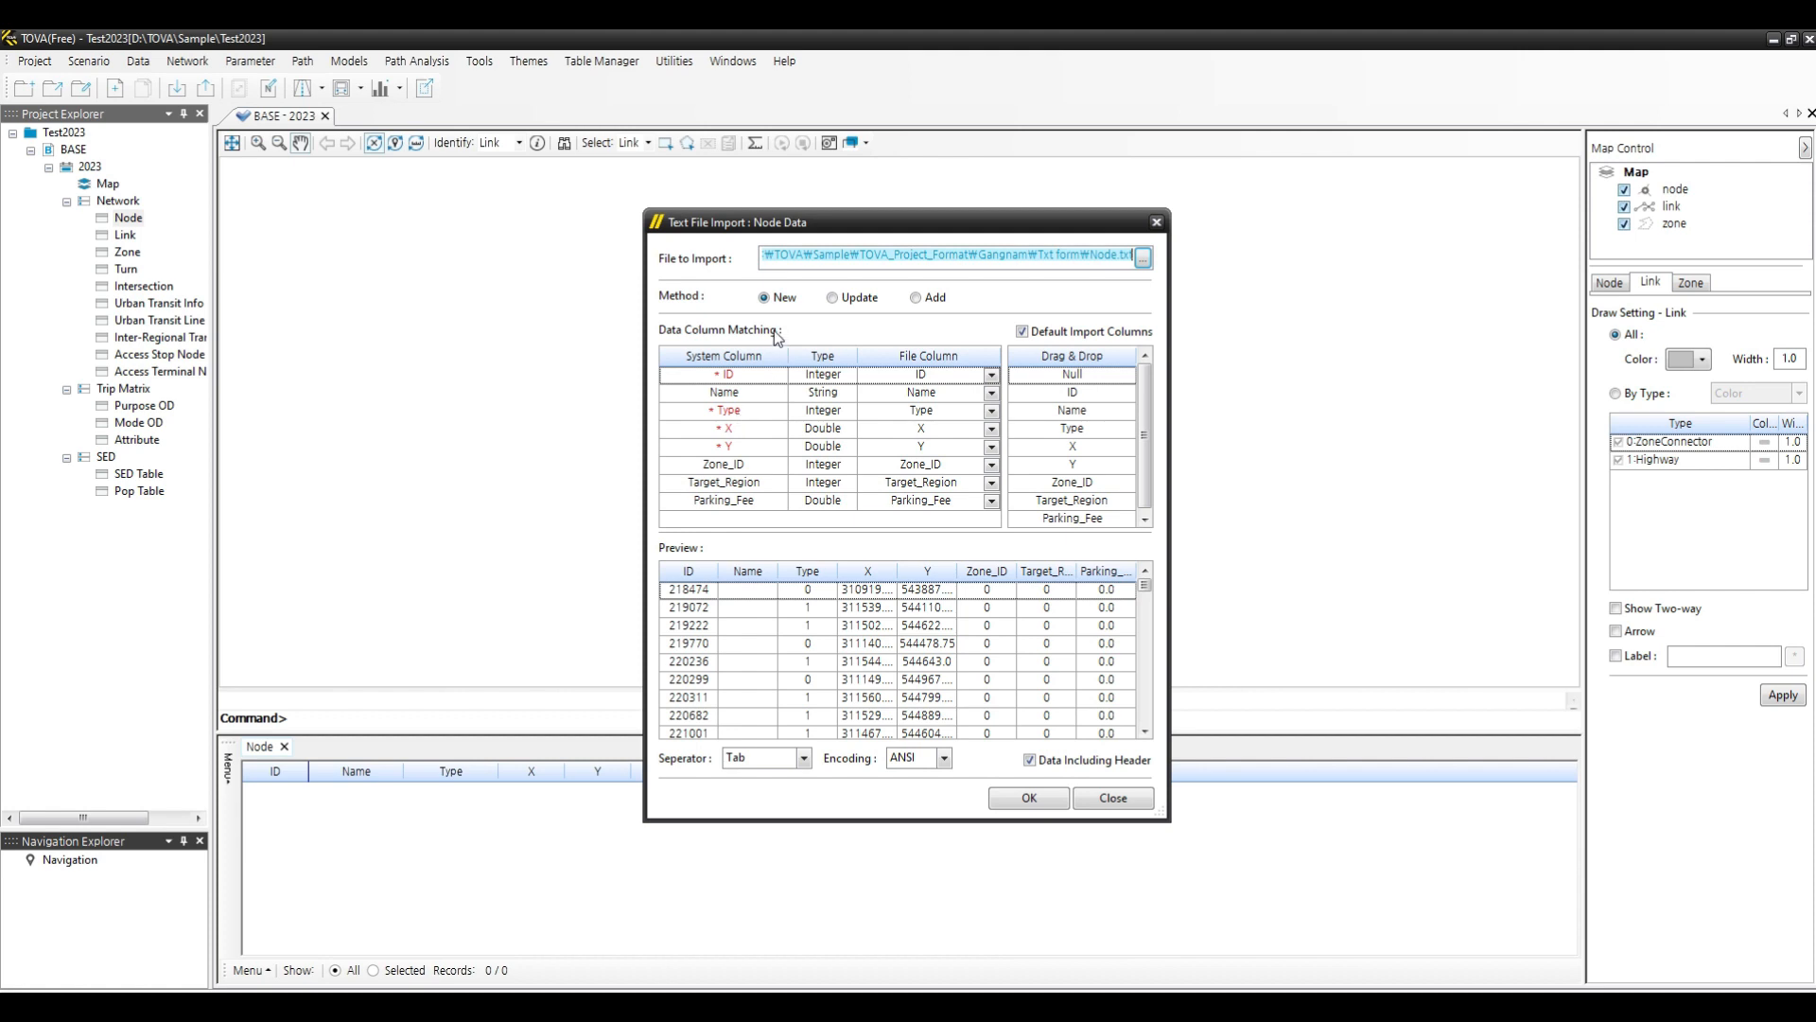
- Try matching the ID, Name, Type, X and Y file columns manually with default import columns turned off
click(769, 300)
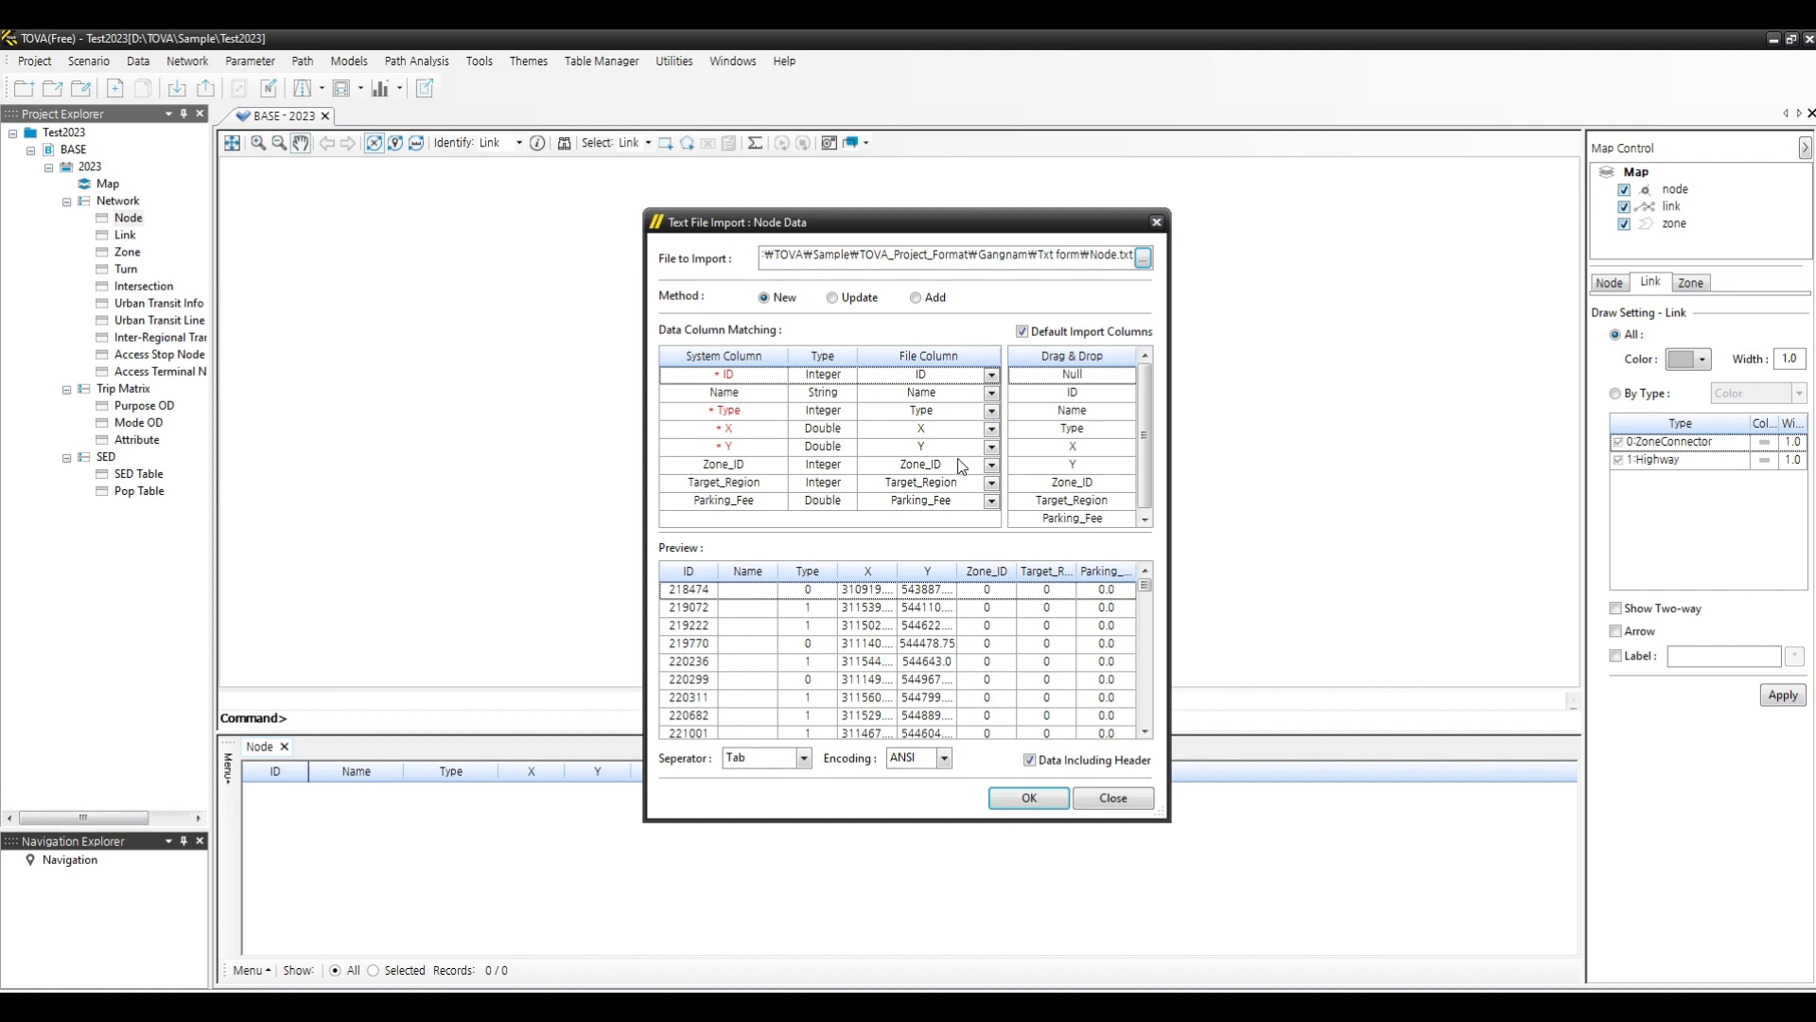
click(1023, 332)
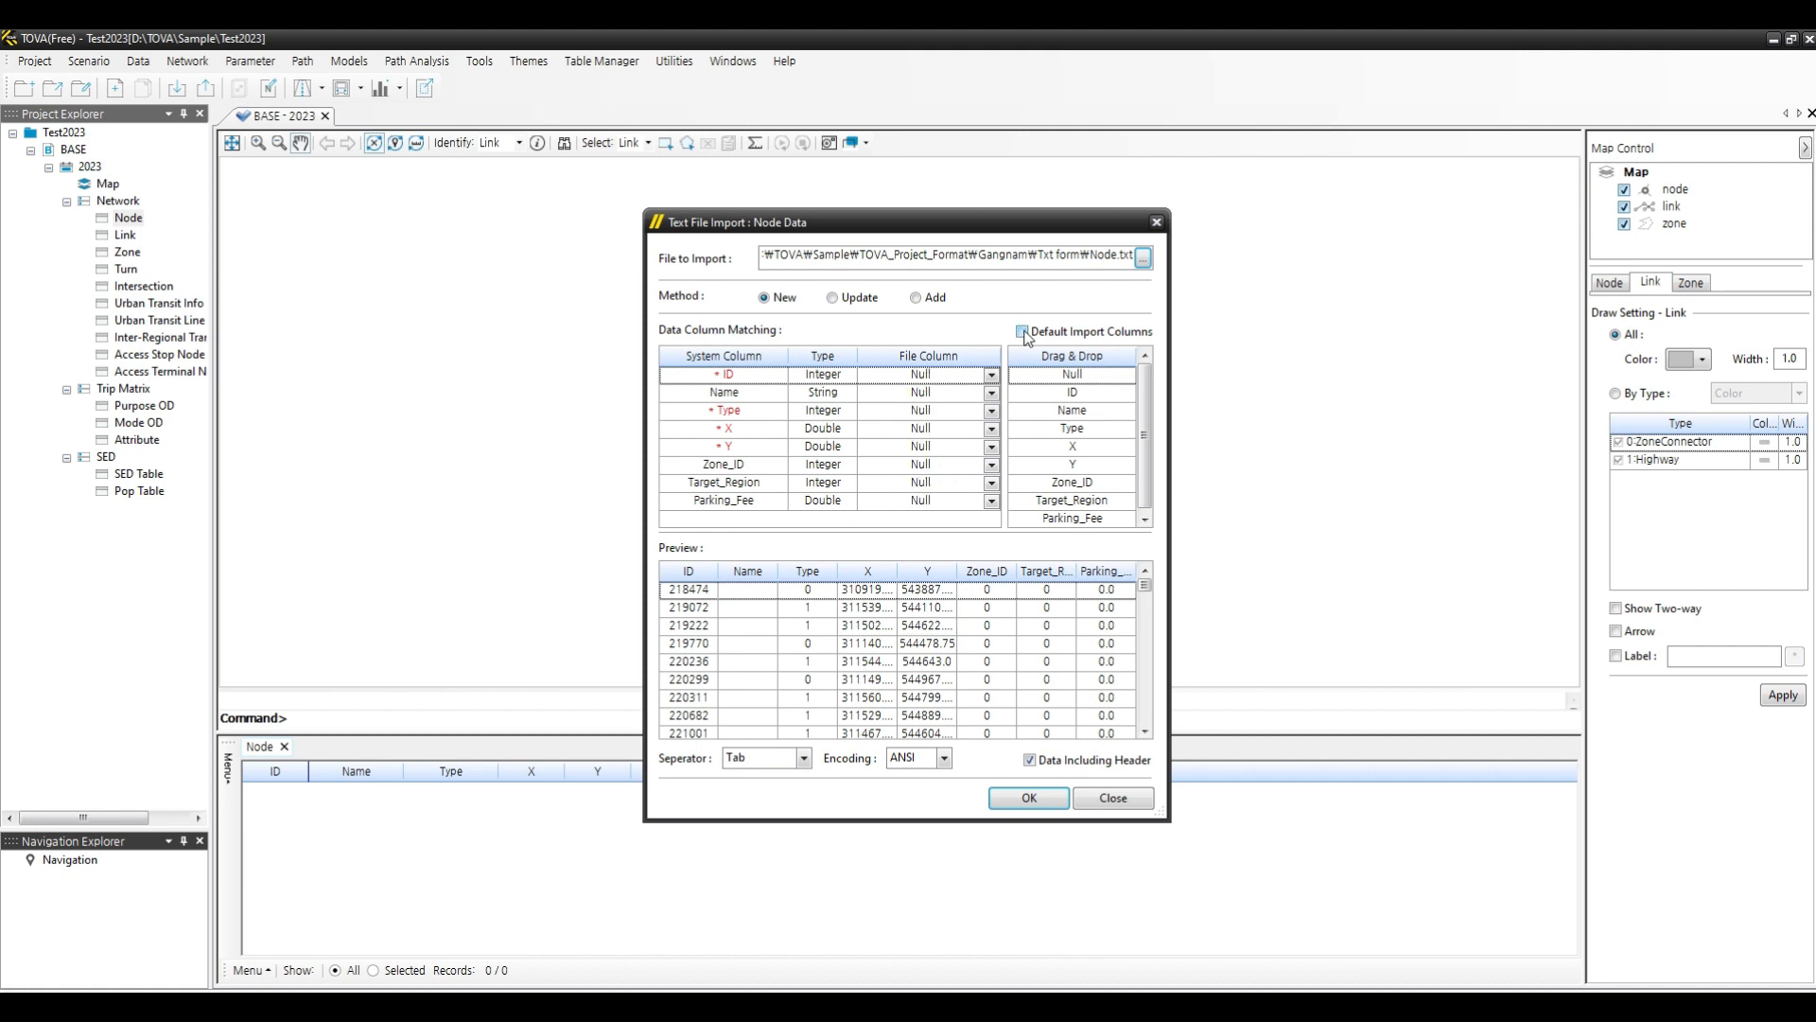
click(993, 375)
click(893, 403)
click(992, 393)
click(992, 398)
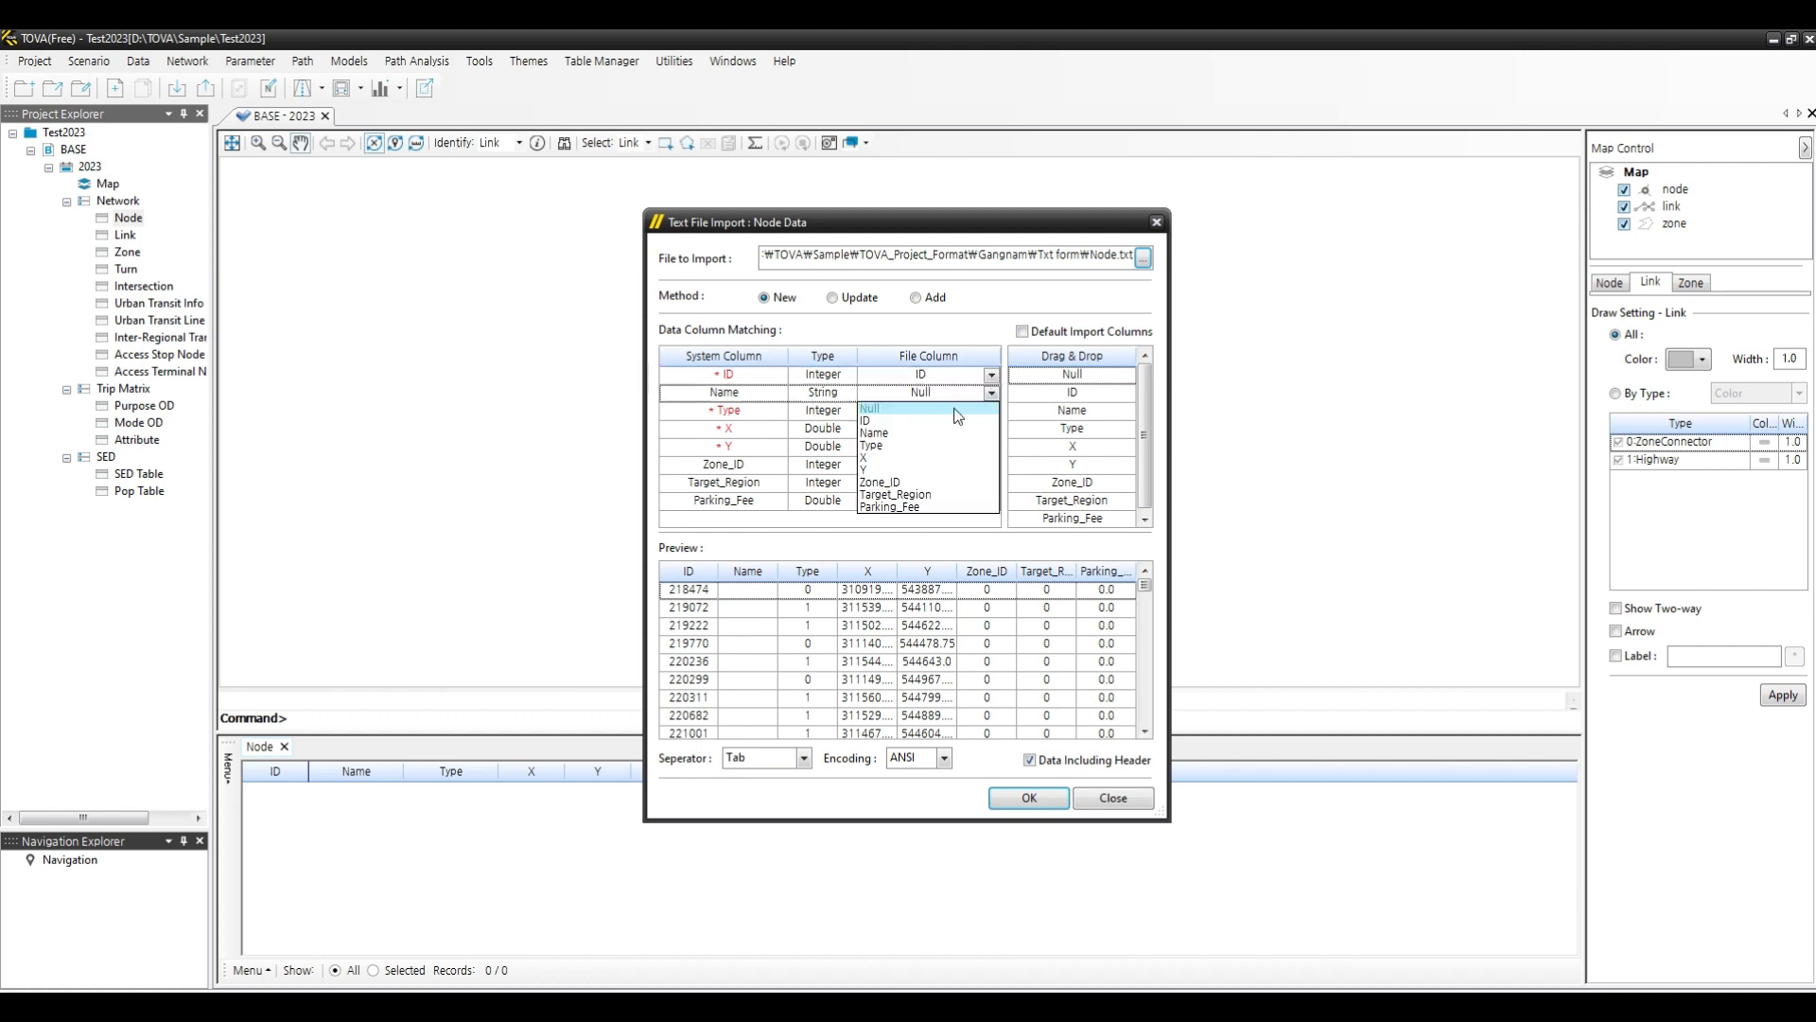
click(920, 436)
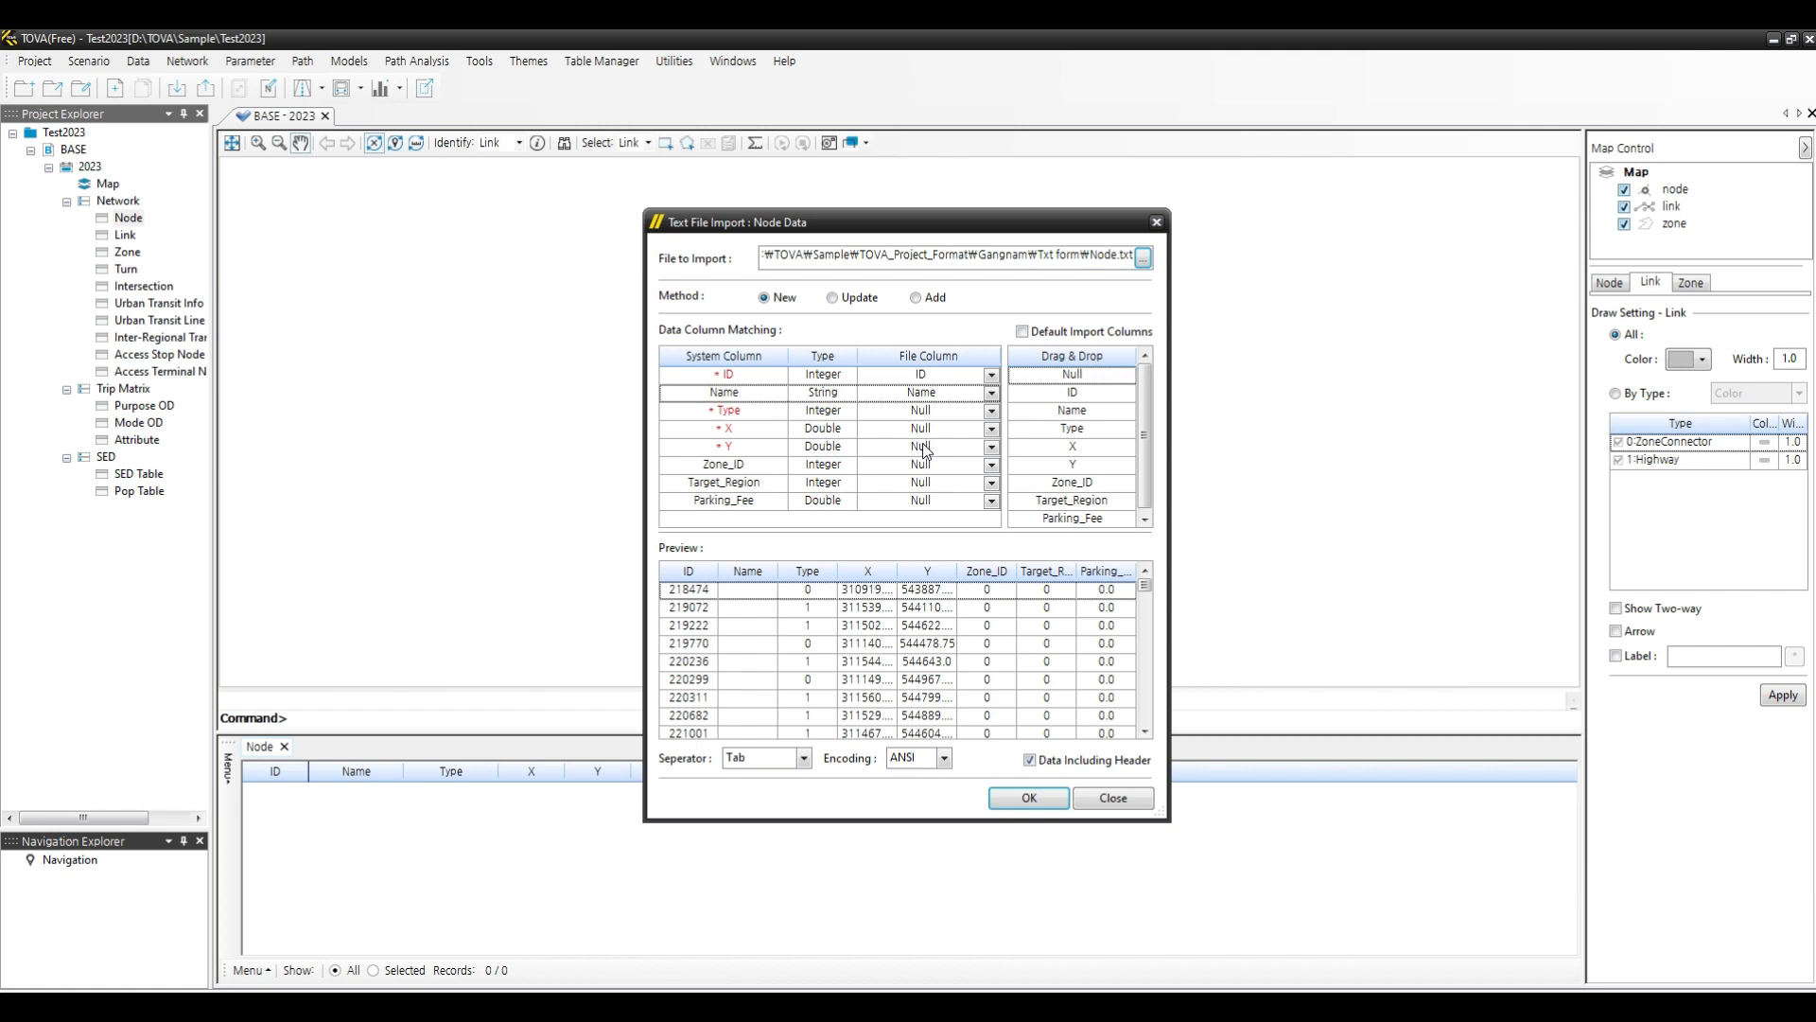
drag(1075, 438, 926, 413)
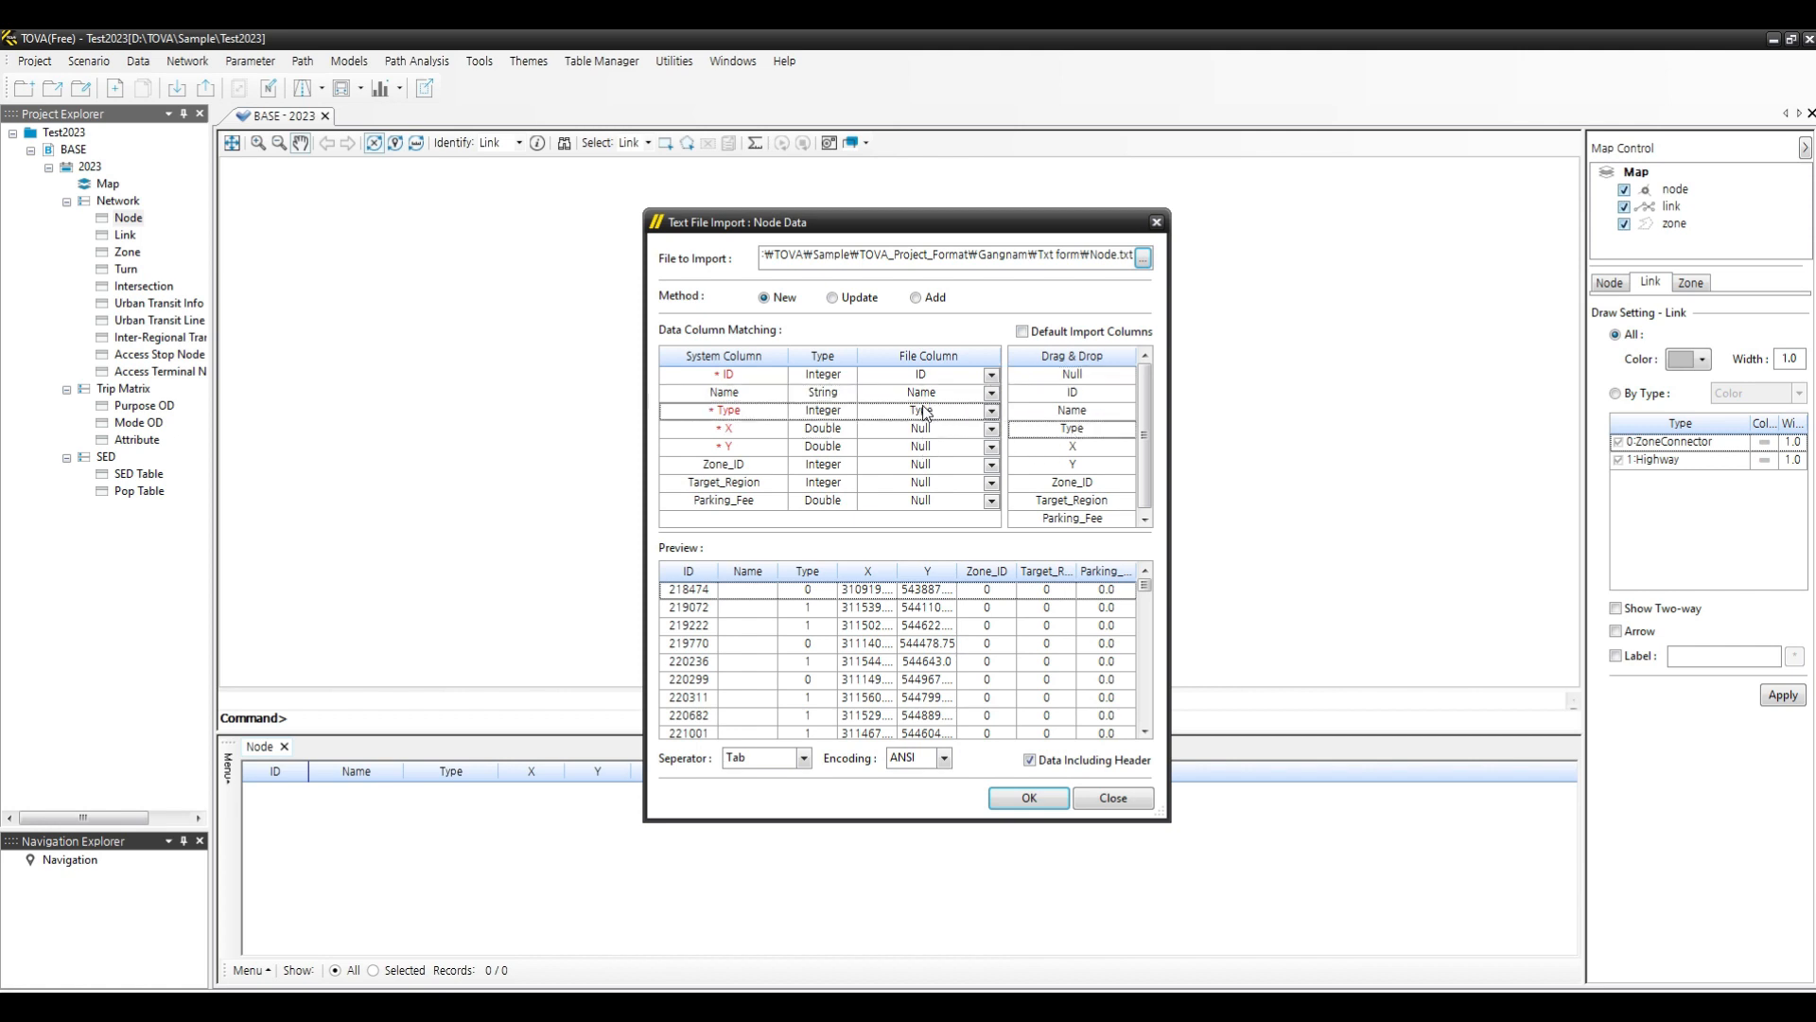
drag(1078, 446, 922, 427)
drag(1078, 464, 927, 447)
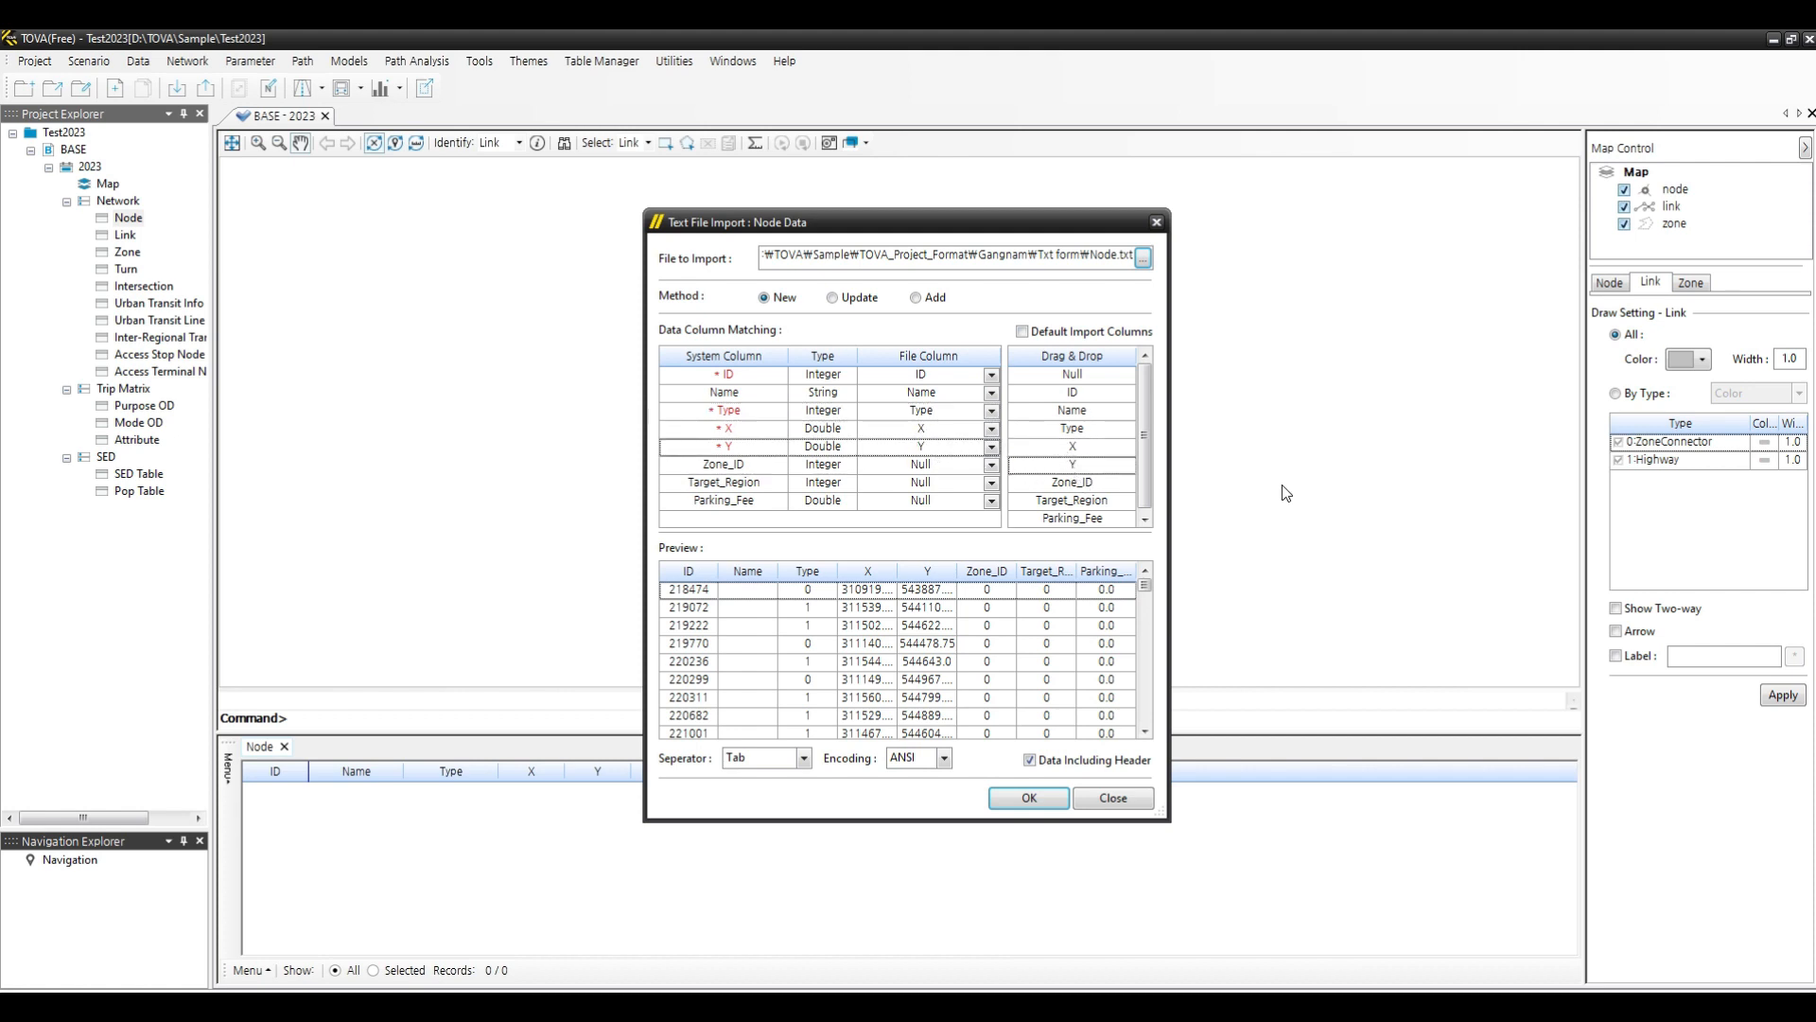
- Re-enable default import columns and scroll through the preview rows of the node data
click(1022, 331)
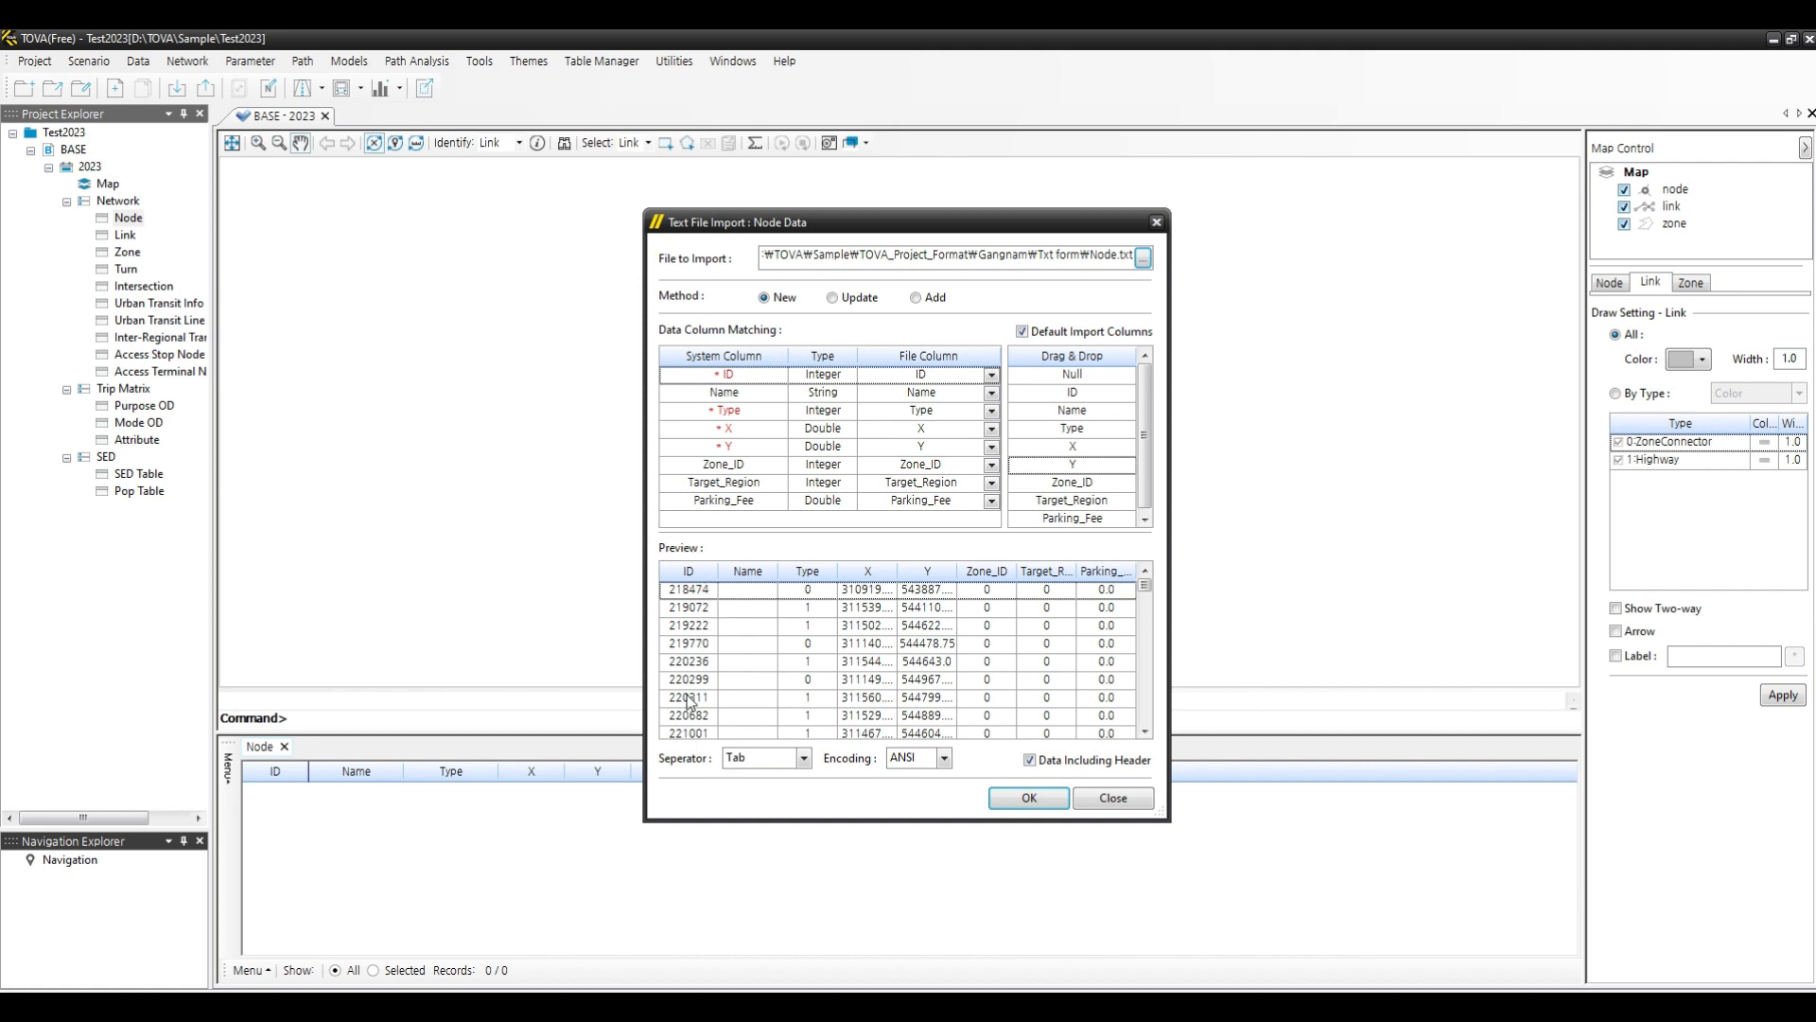
scroll(701, 675, down, 1)
scroll(701, 675, up, 1)
scroll(937, 670, down, 10)
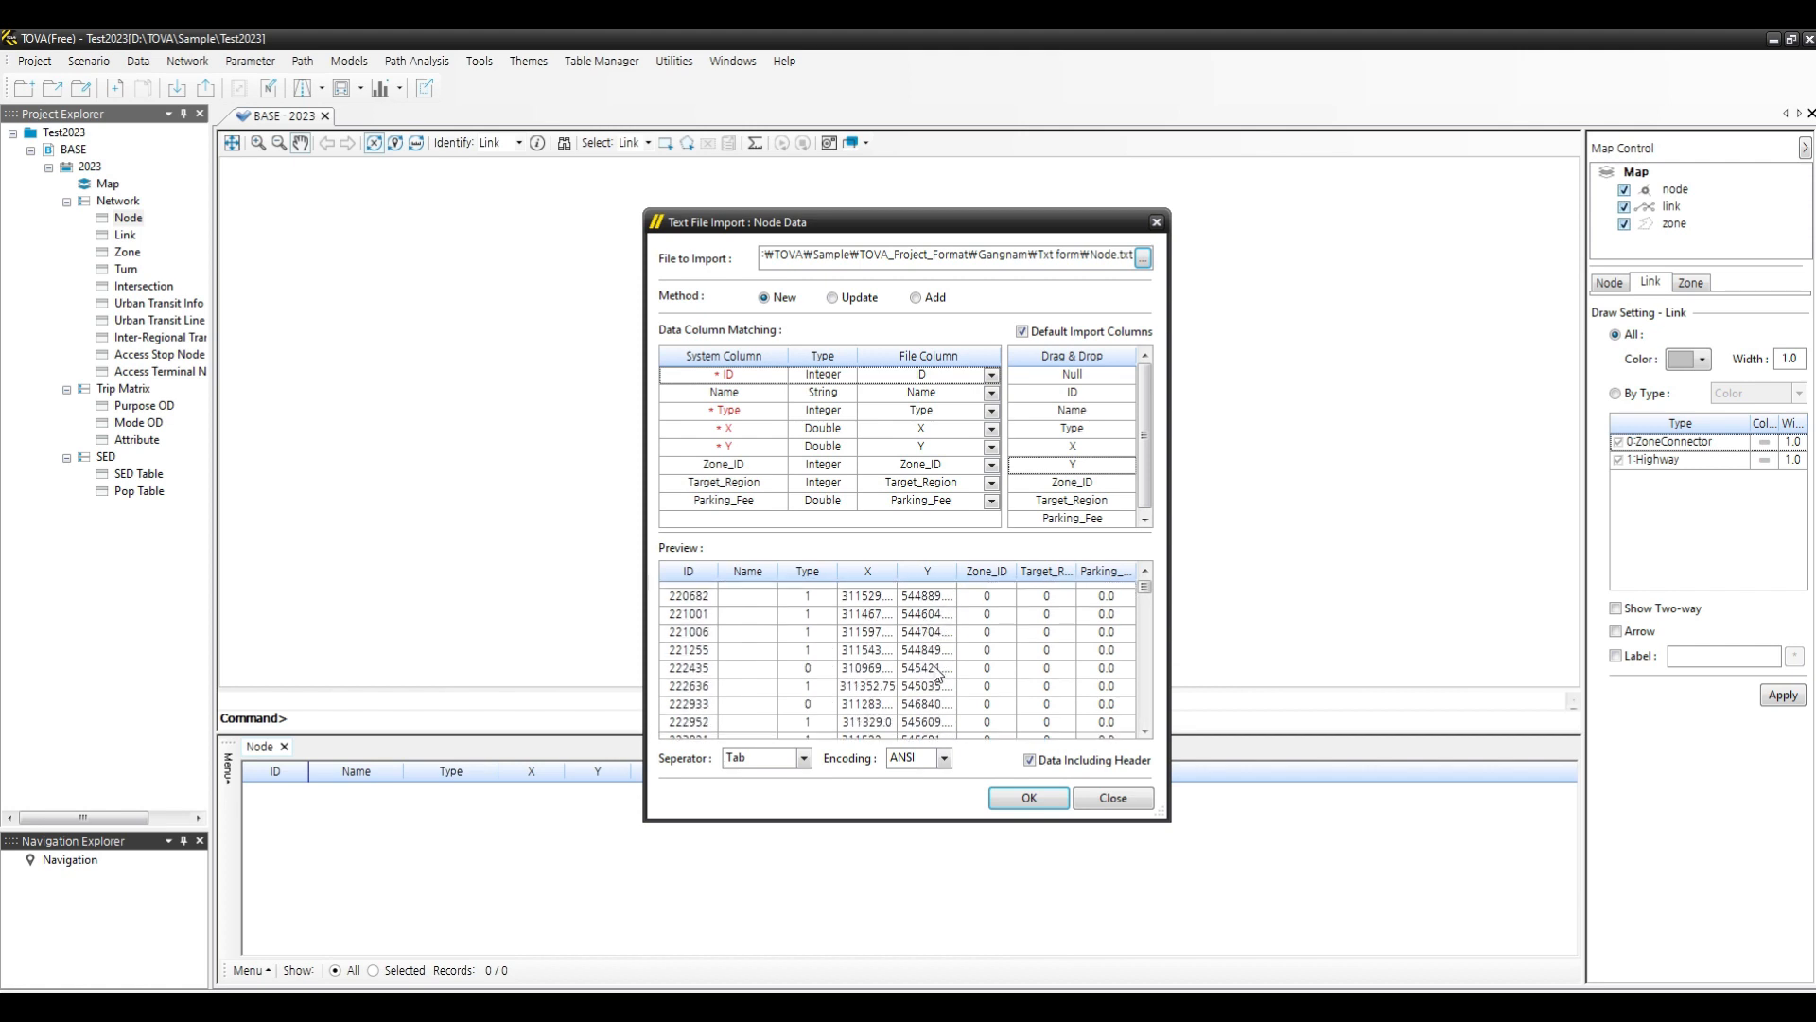
scroll(937, 671, down, 8)
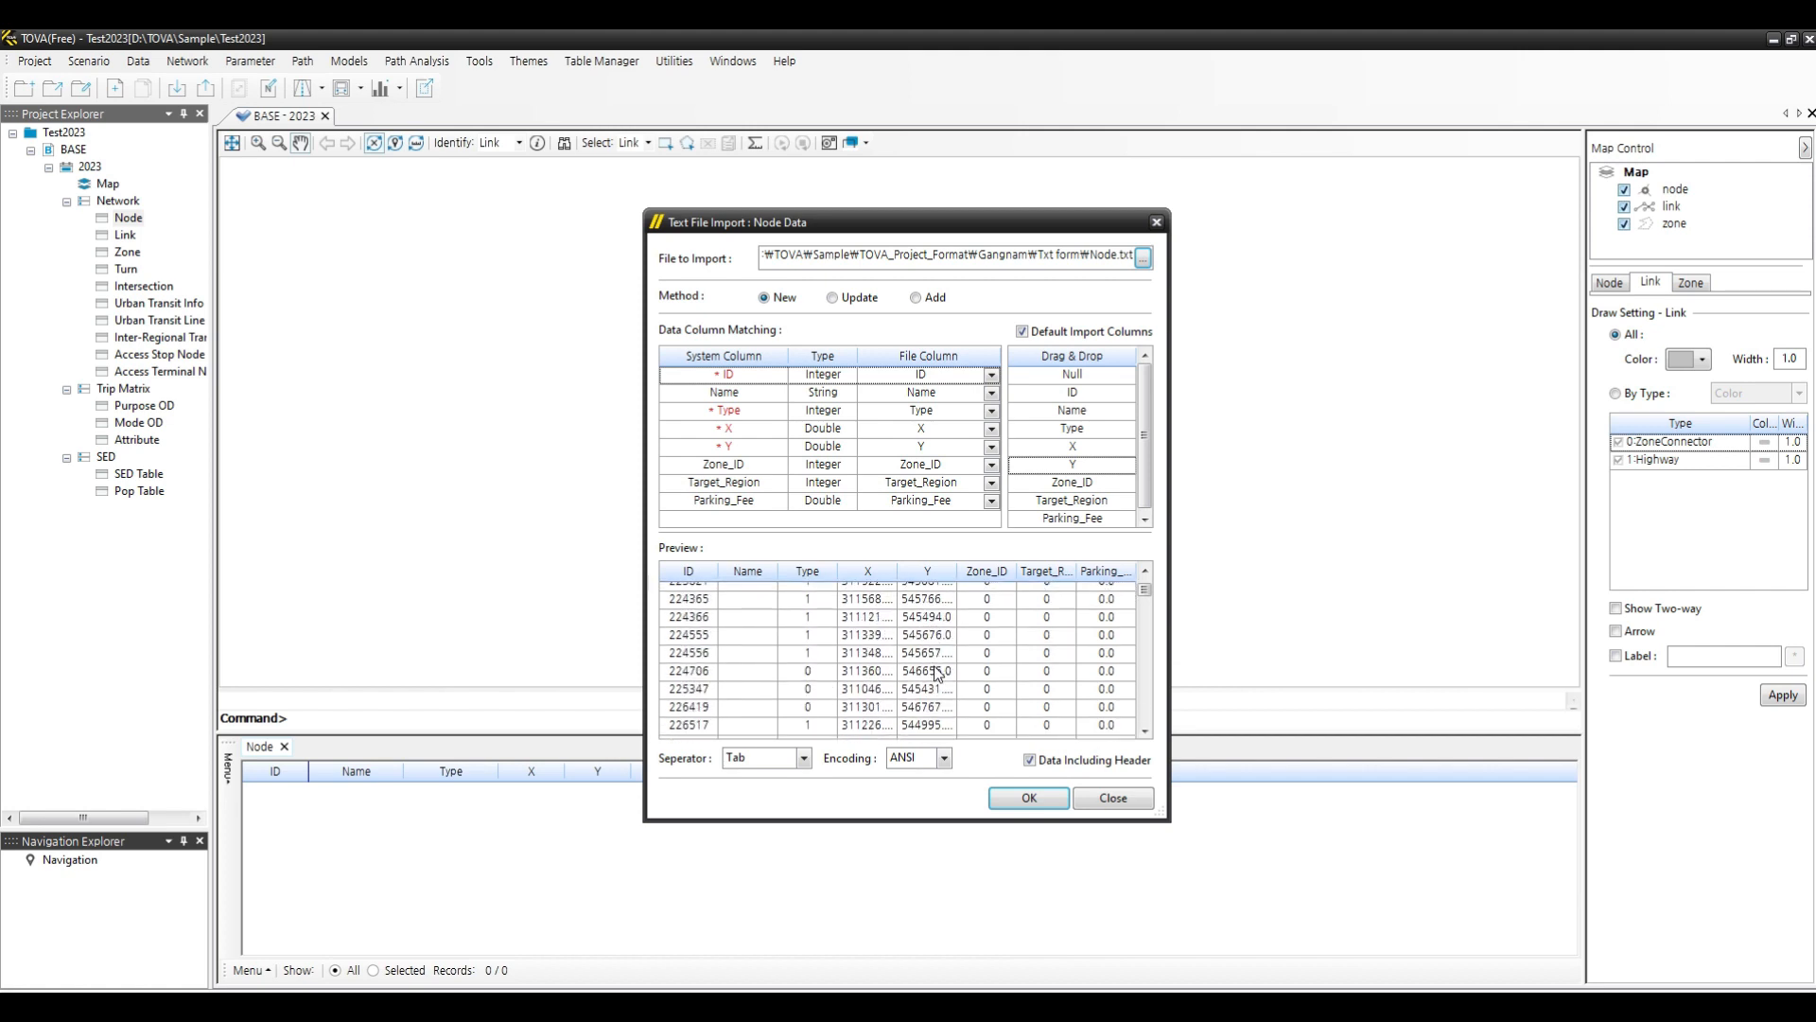
scroll(937, 671, up, 18)
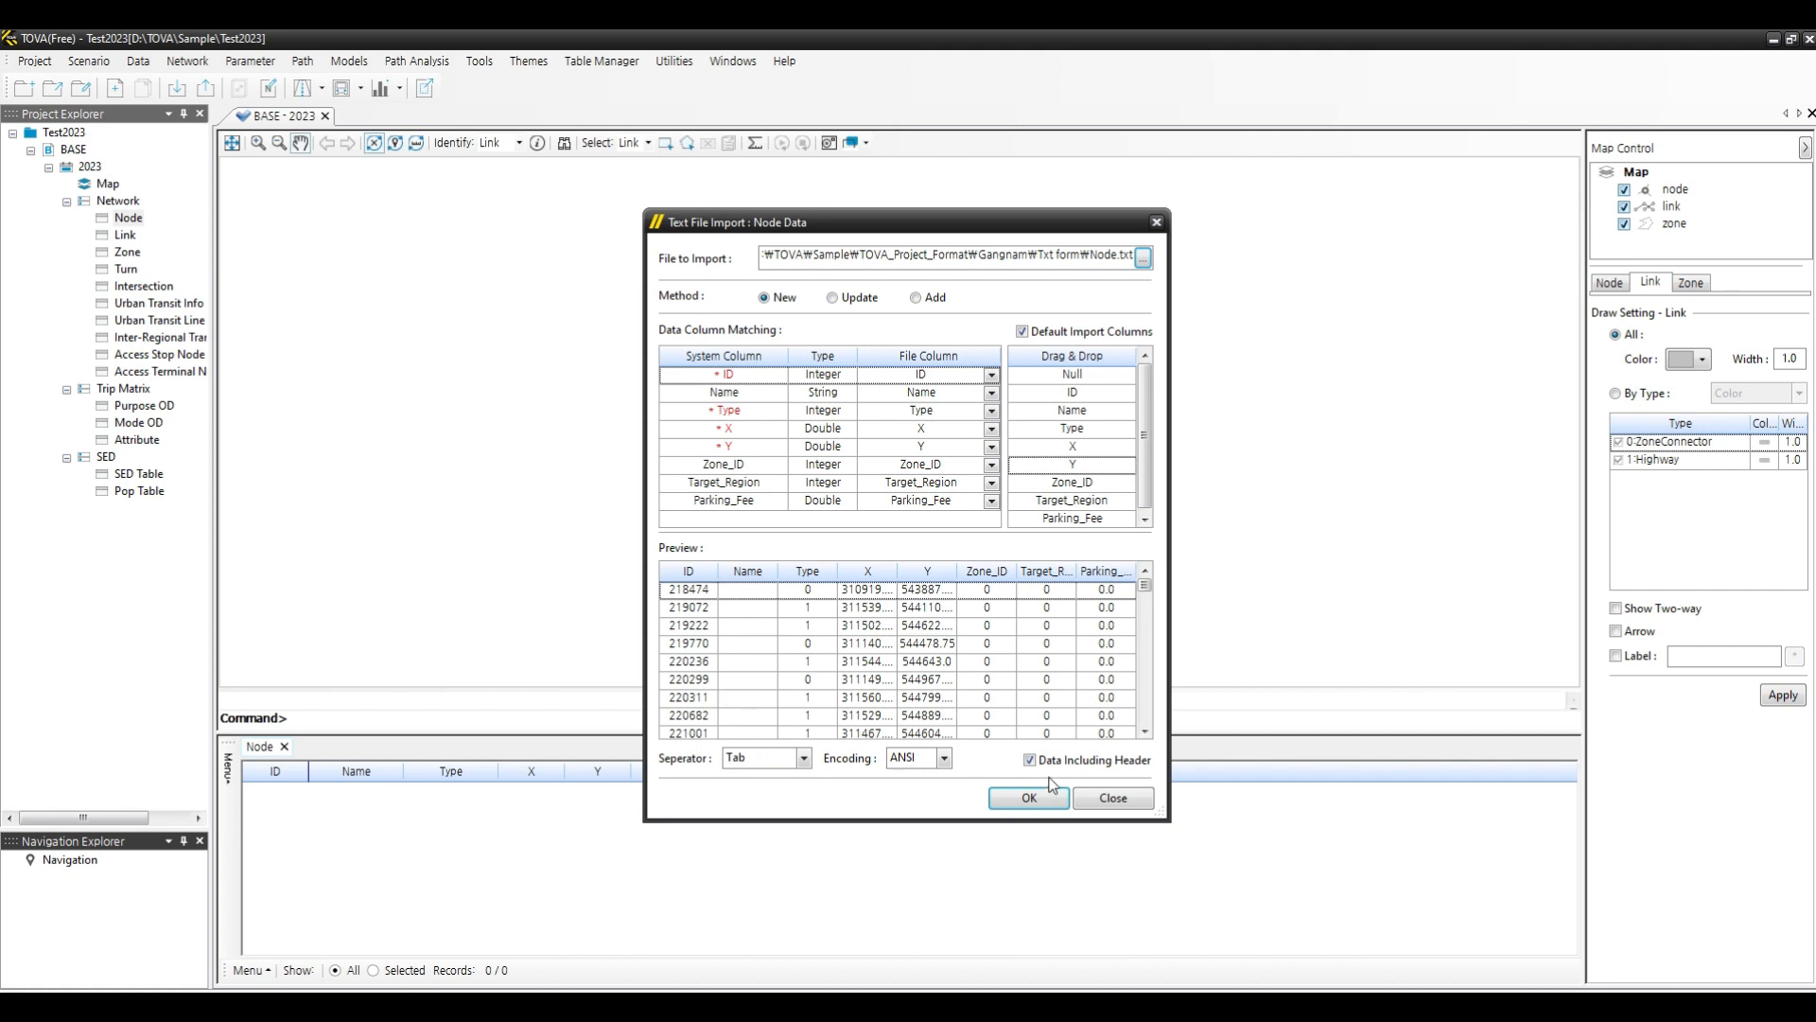
- Set the separator to Tab and the encoding to ANSI
click(804, 759)
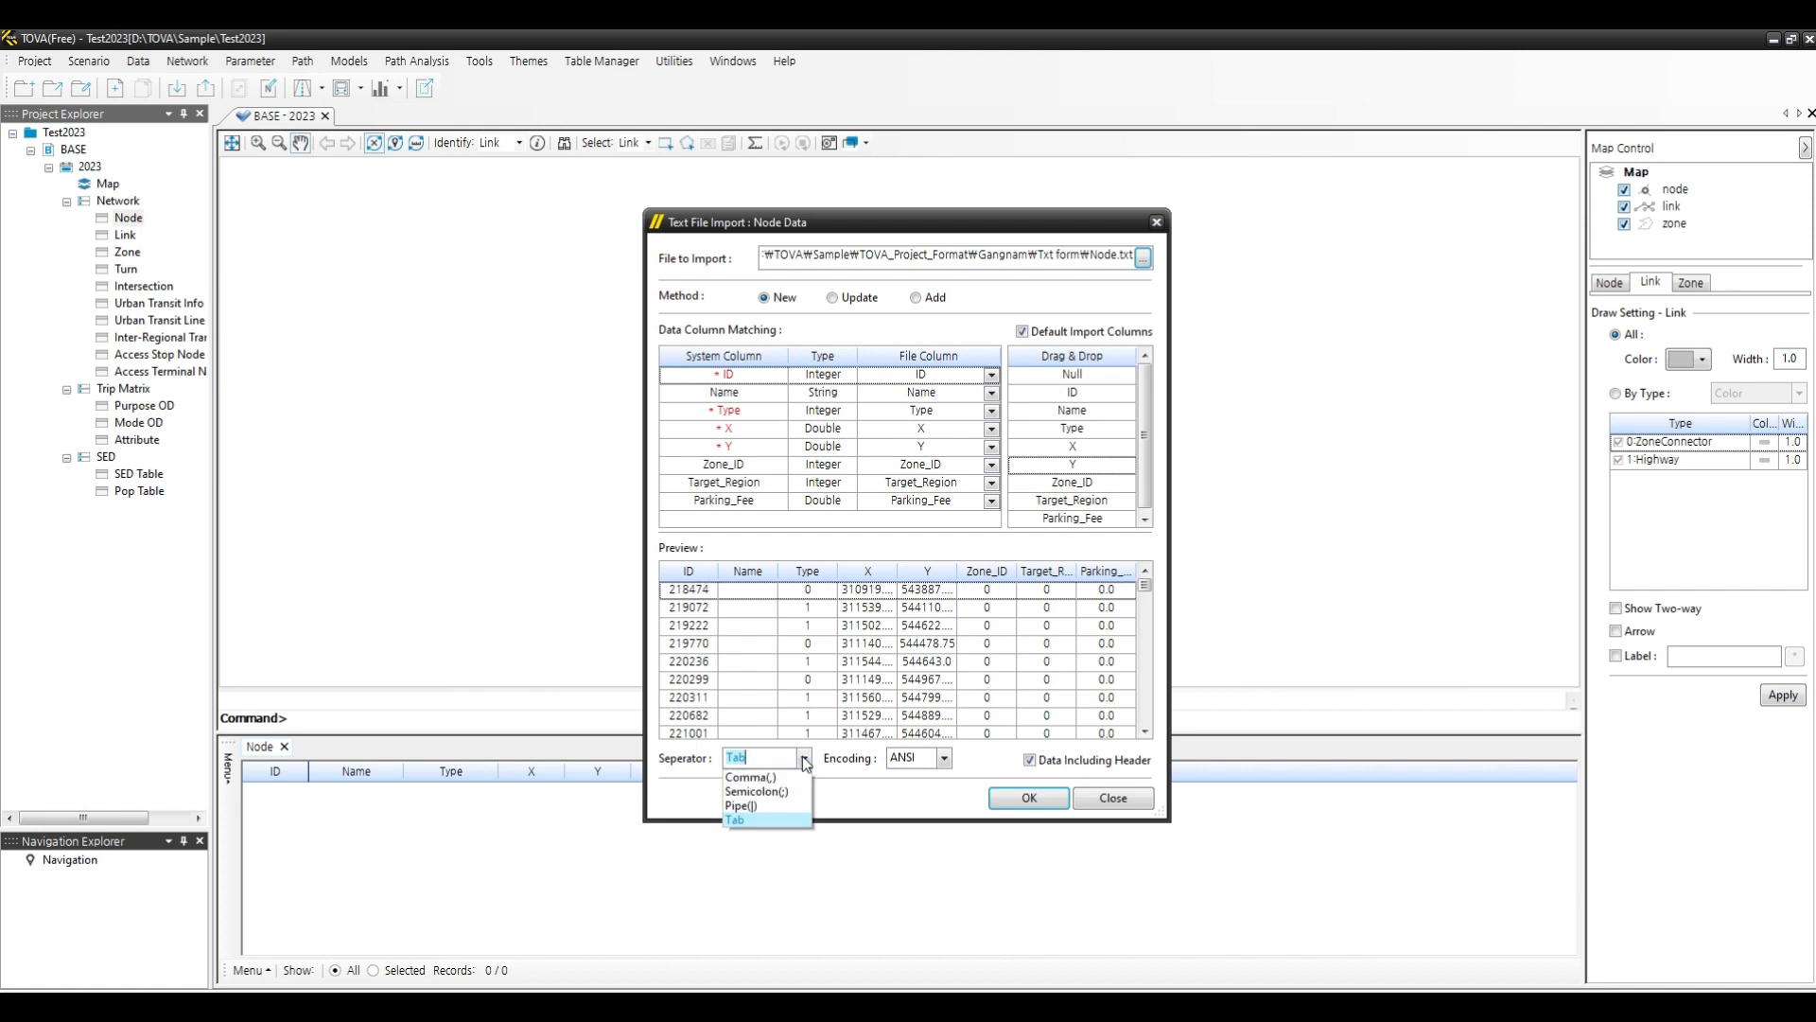
click(757, 820)
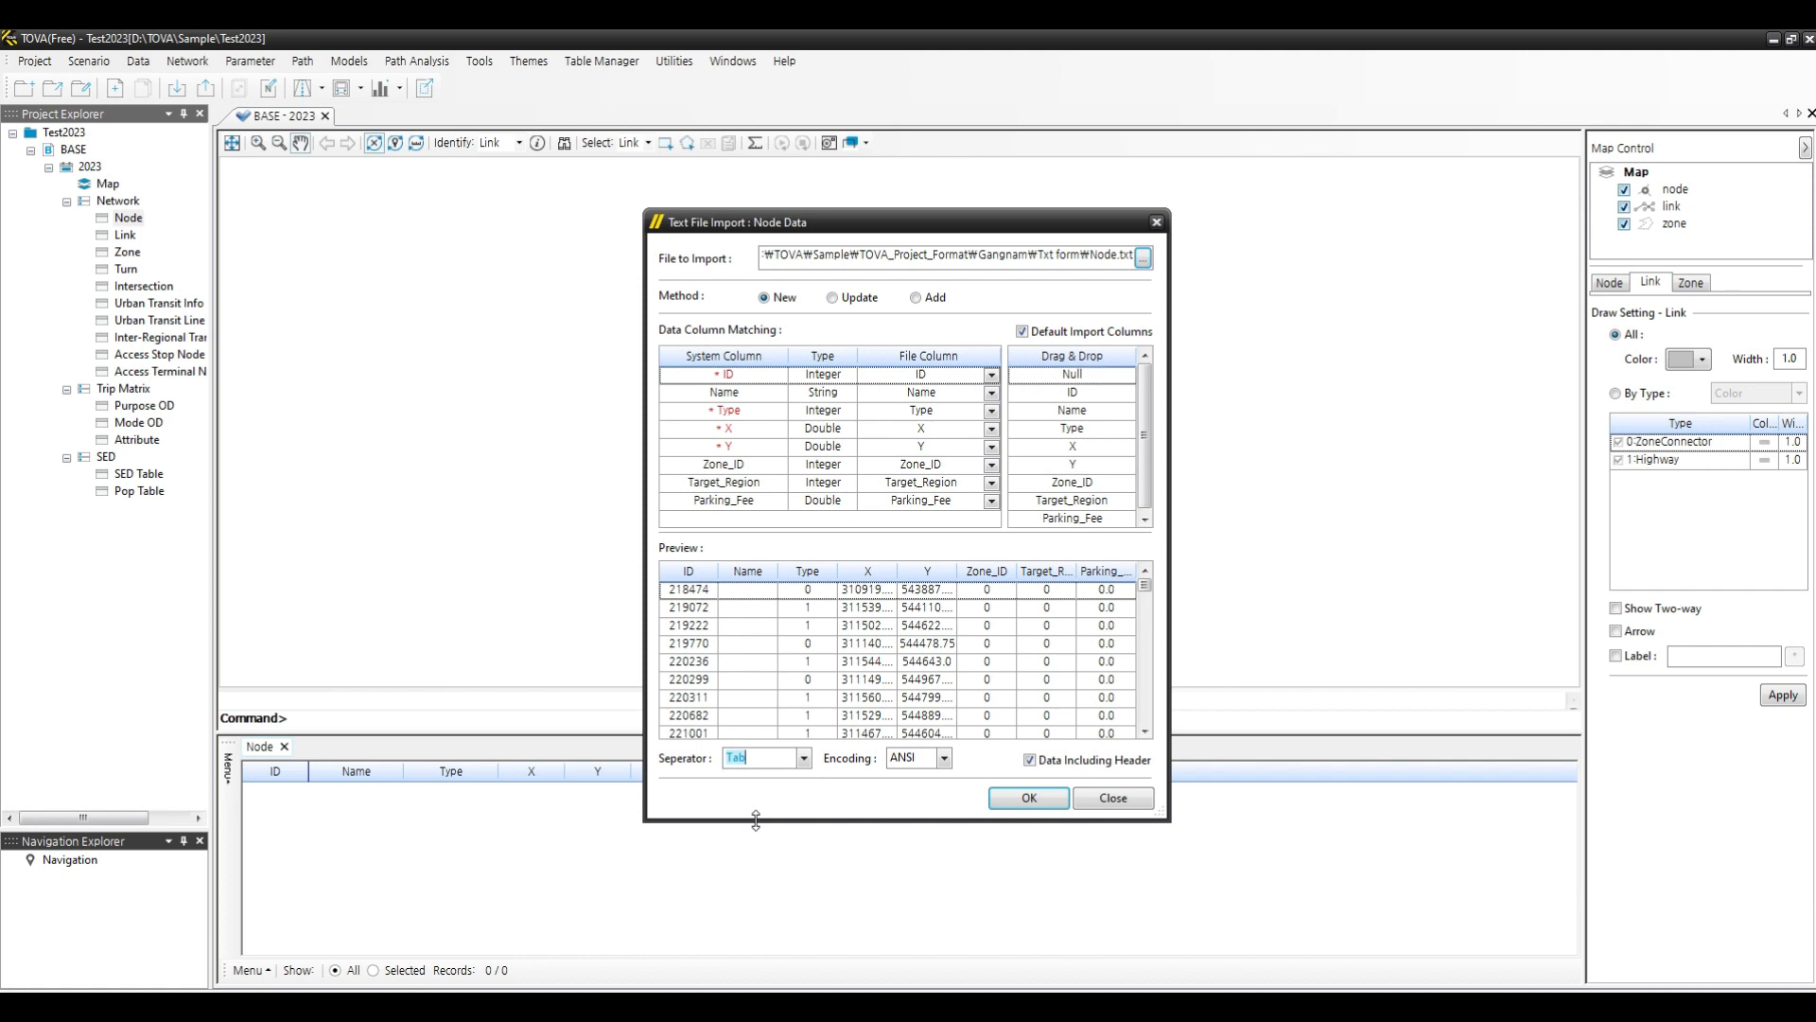
click(944, 761)
click(921, 776)
- Run the node import, confirm continuing, and accept node type 0 as the zone node type
click(1034, 804)
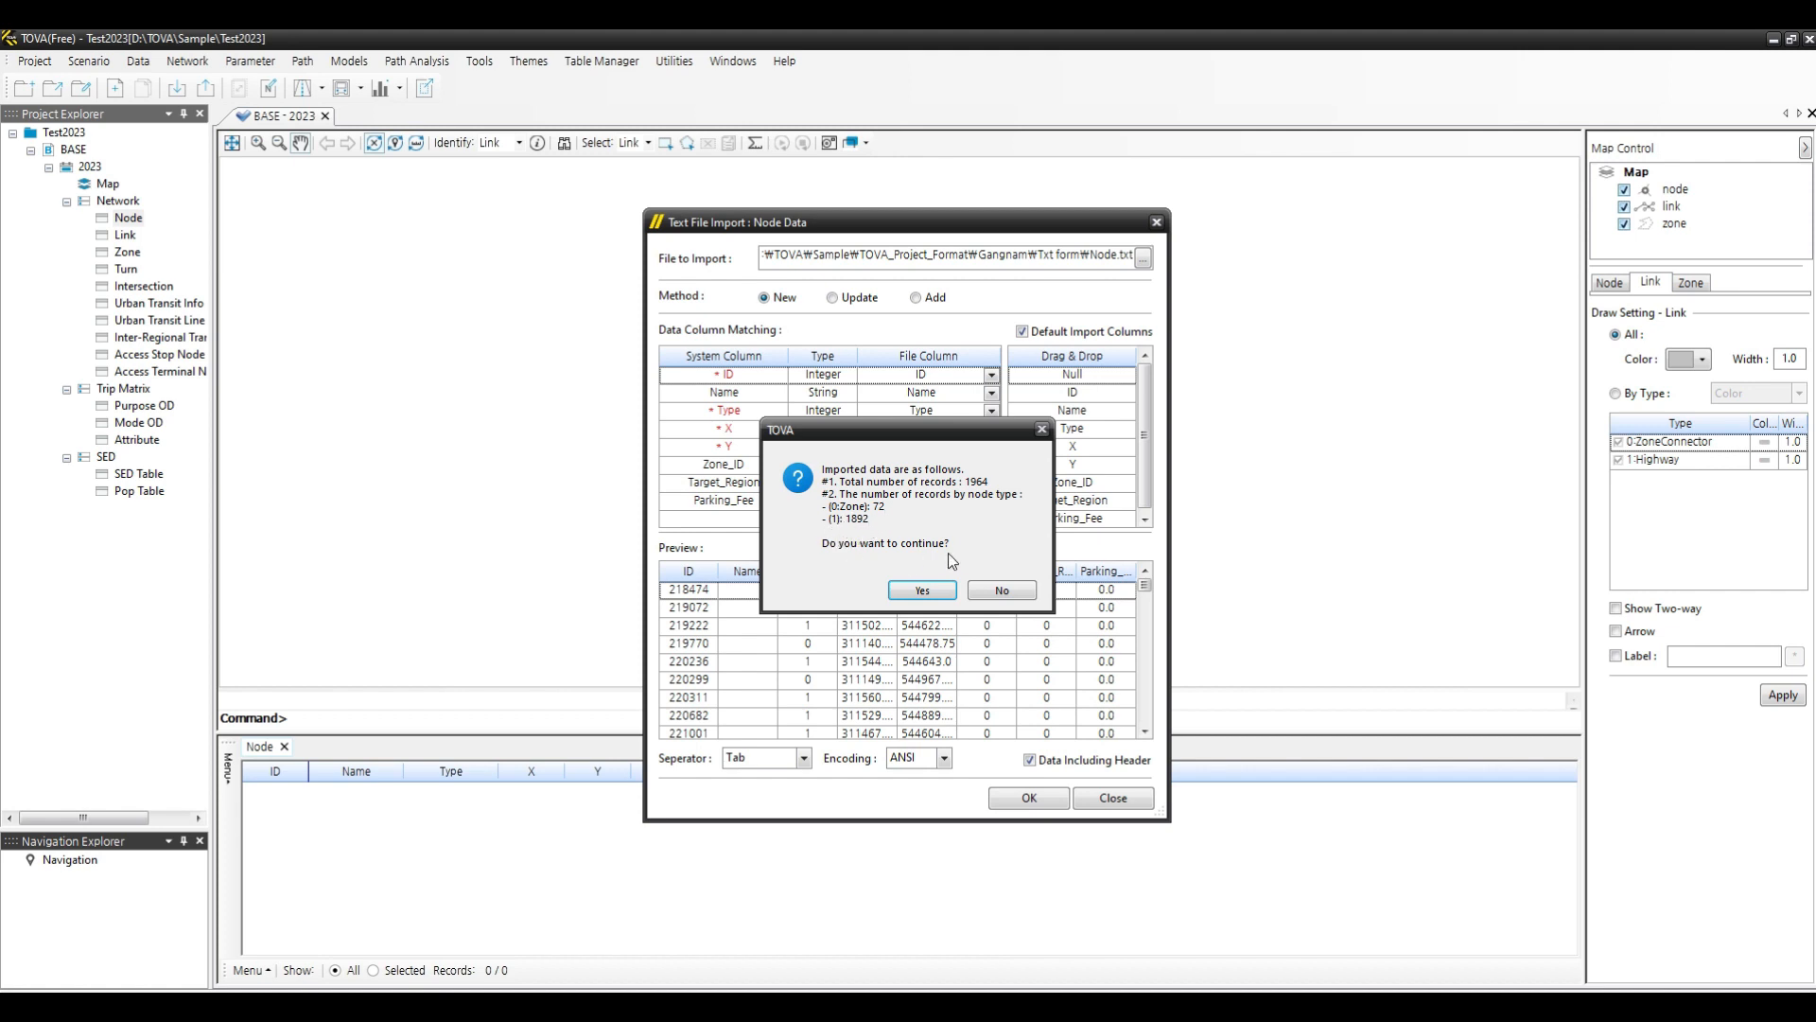
click(922, 590)
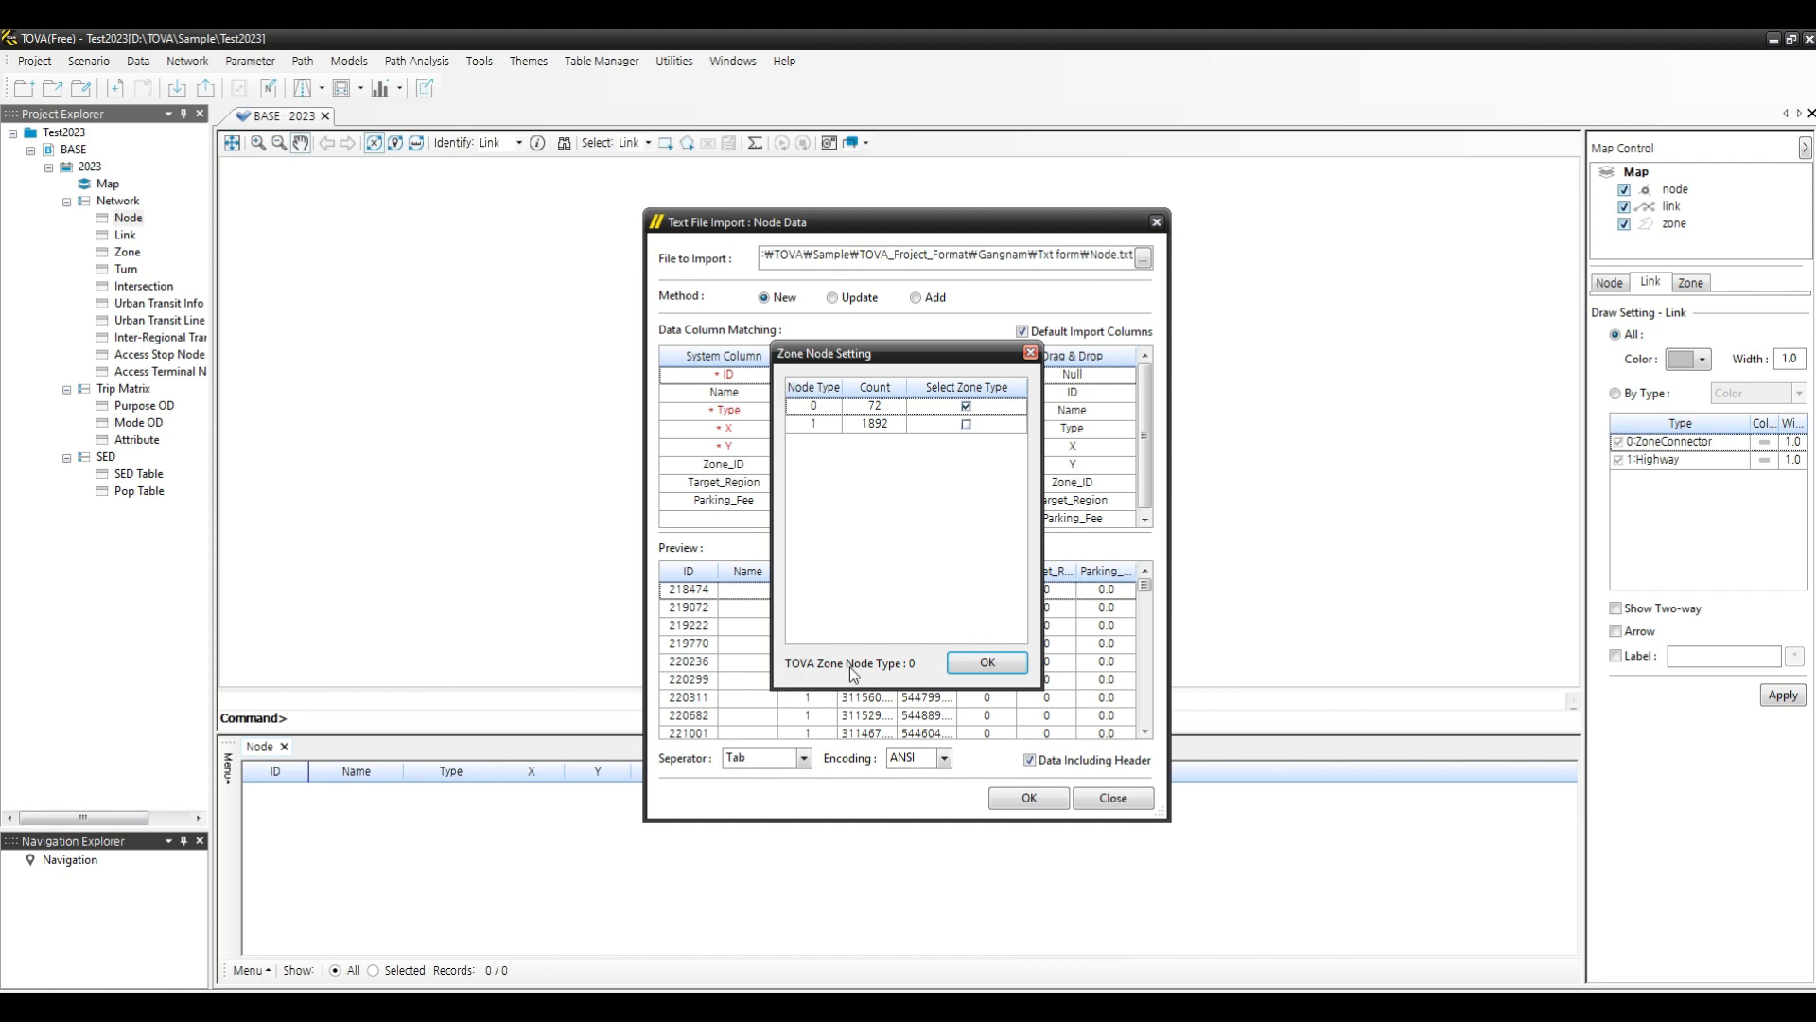
click(984, 670)
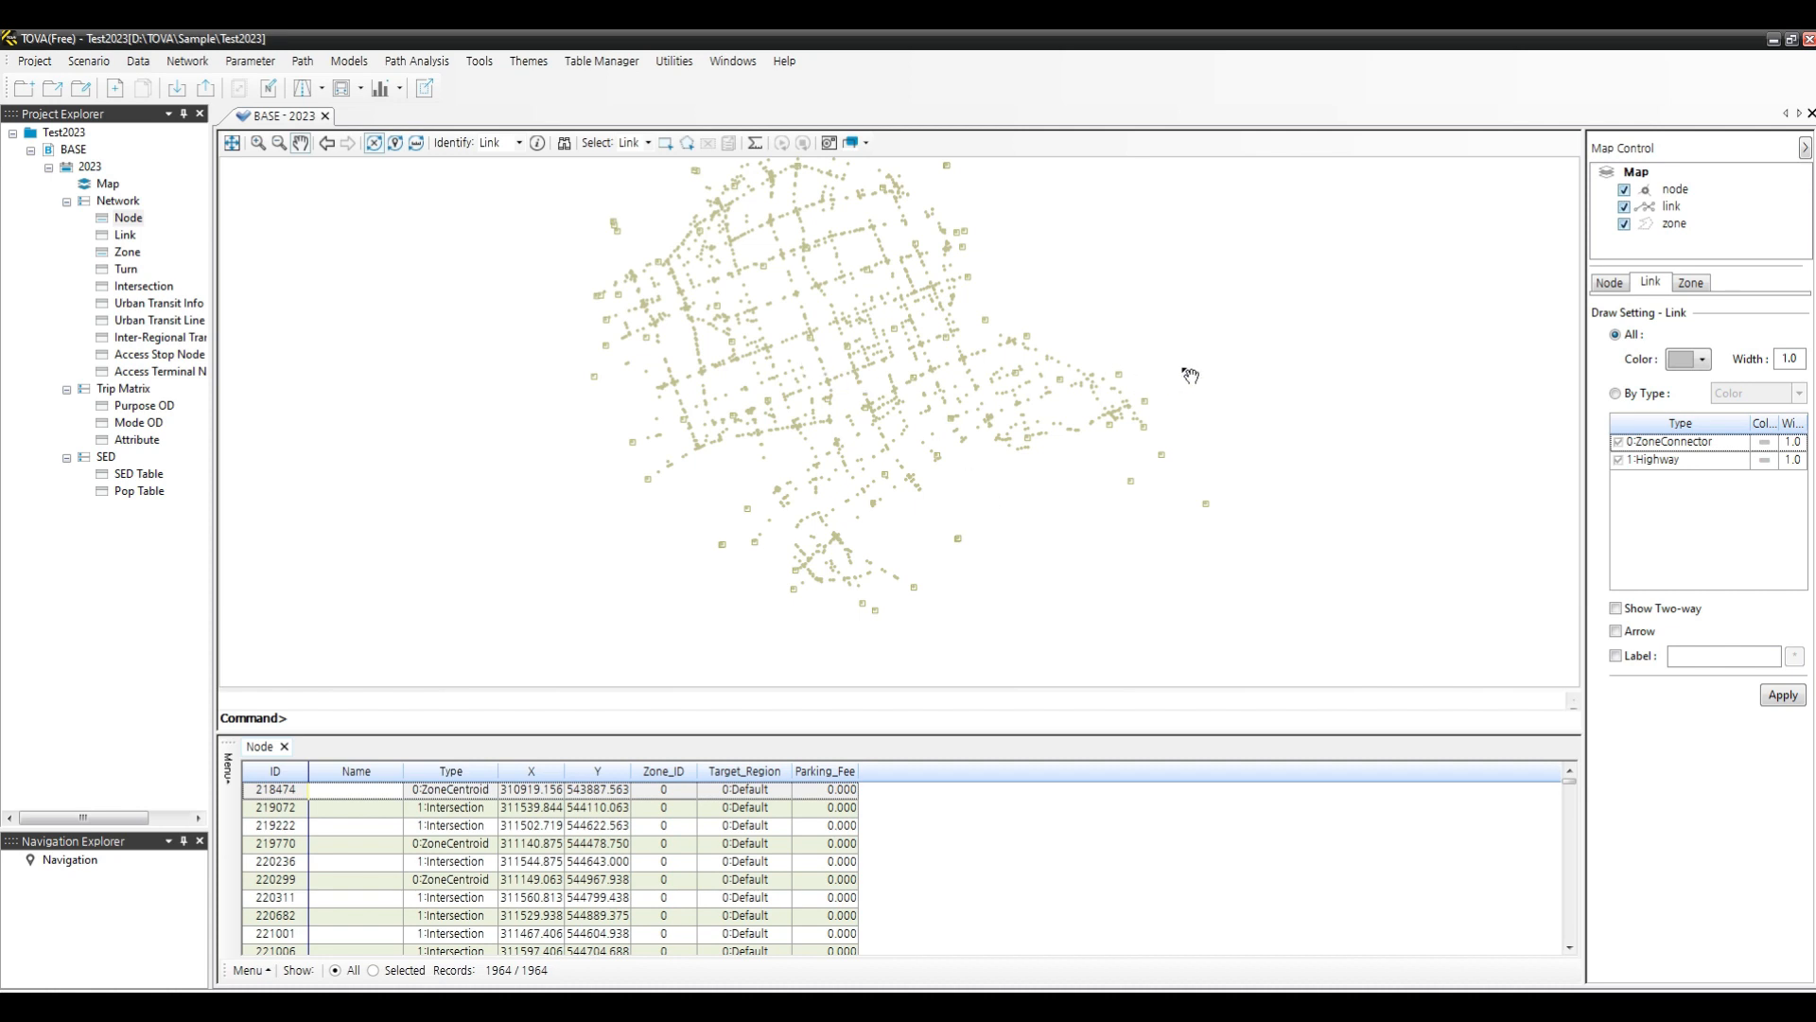
- Display zone centroid nodes by type as red square symbols on the map and apply the node draw setting
drag(1207, 361, 1194, 414)
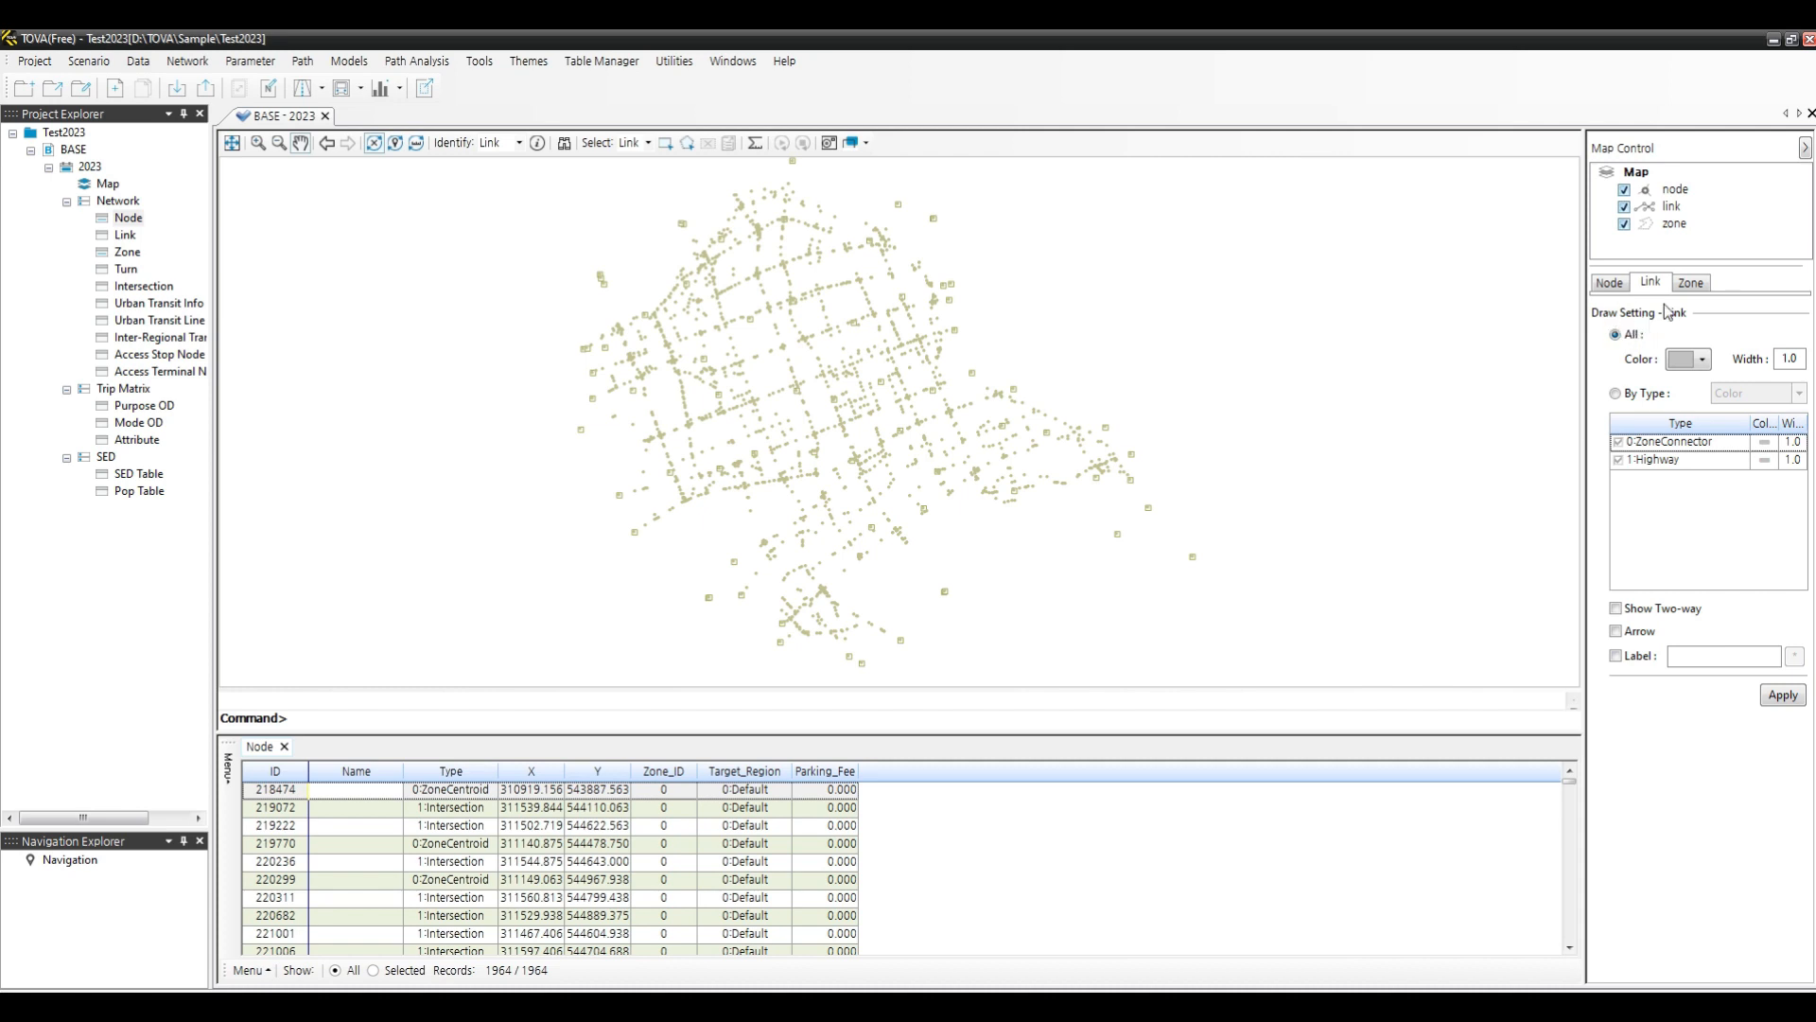
click(1608, 284)
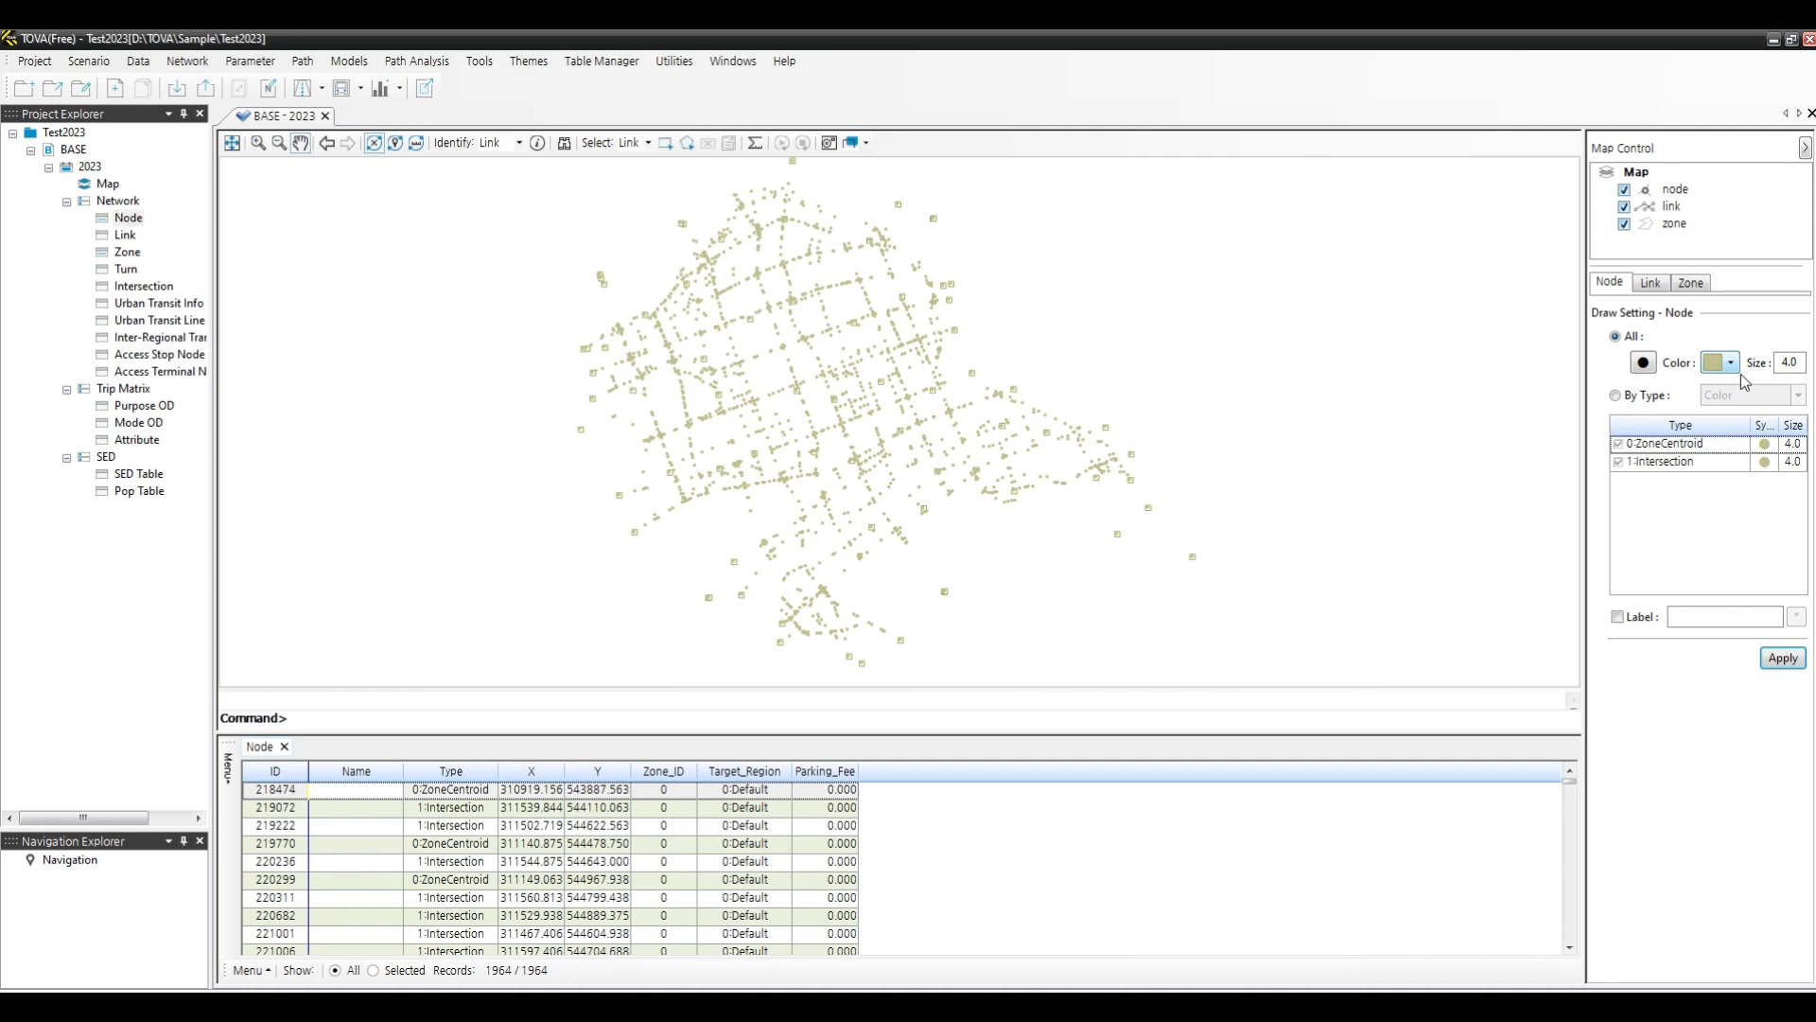
click(1626, 398)
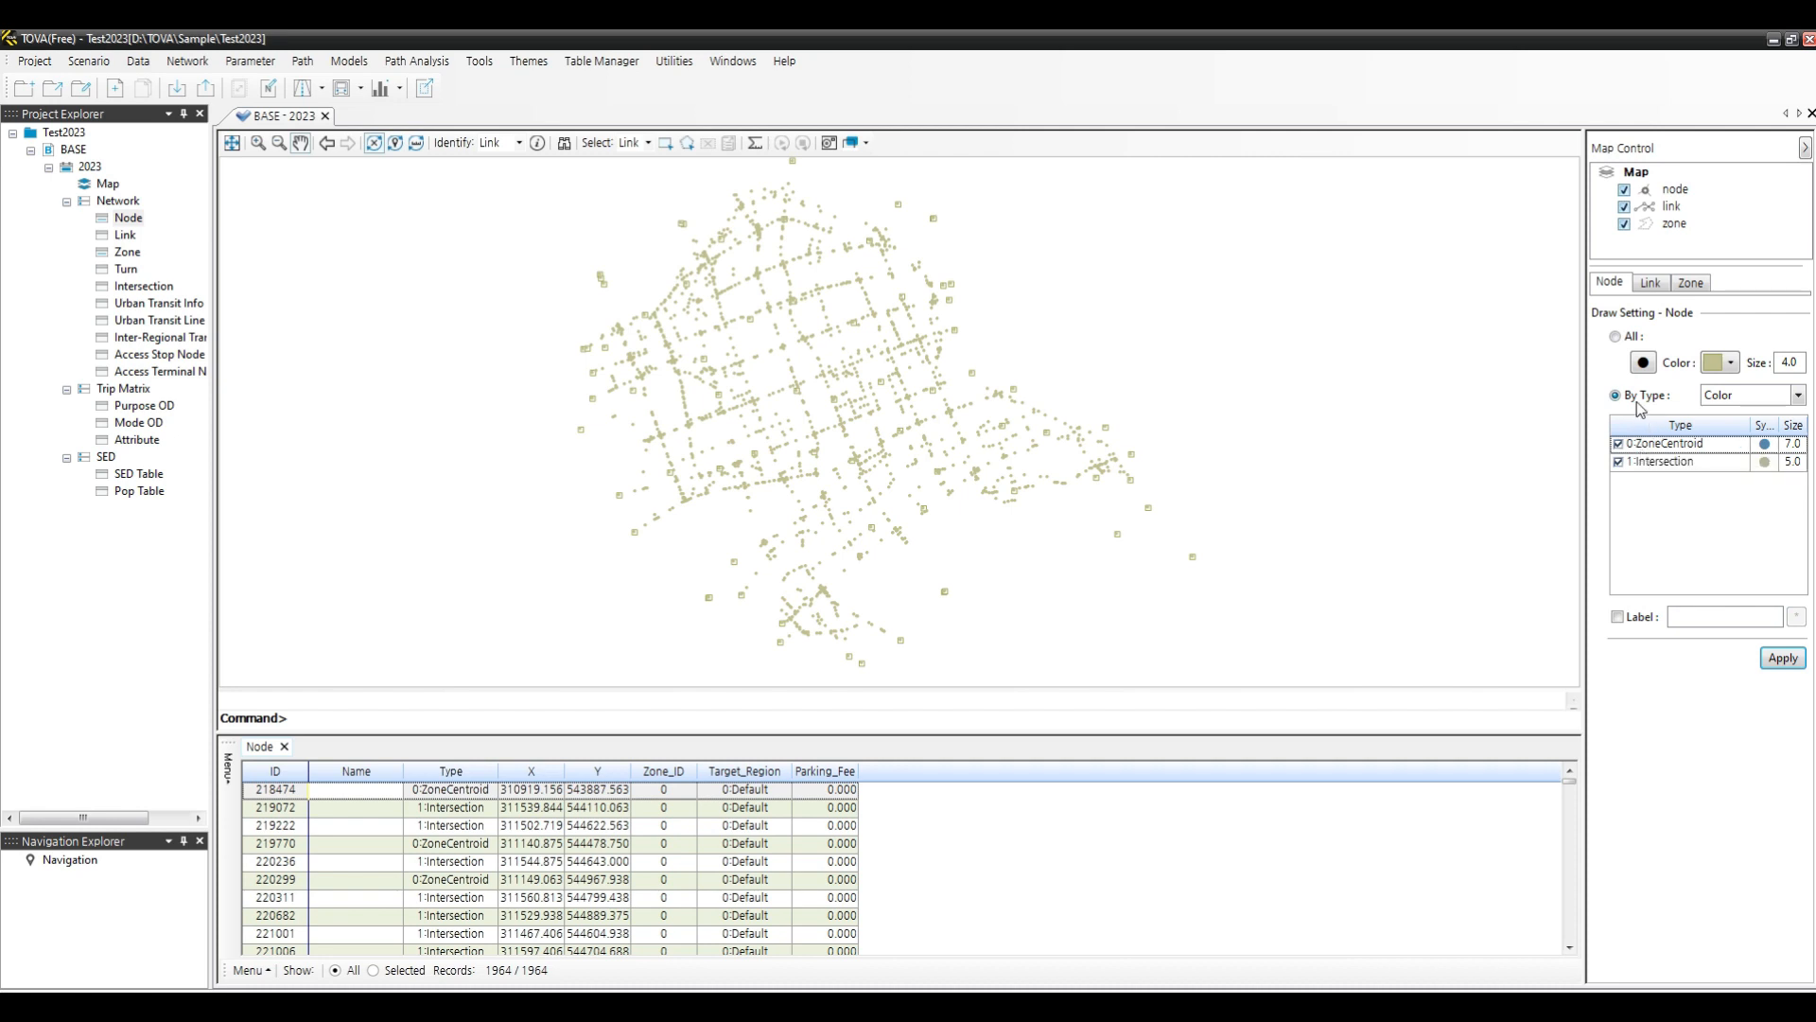
click(1765, 445)
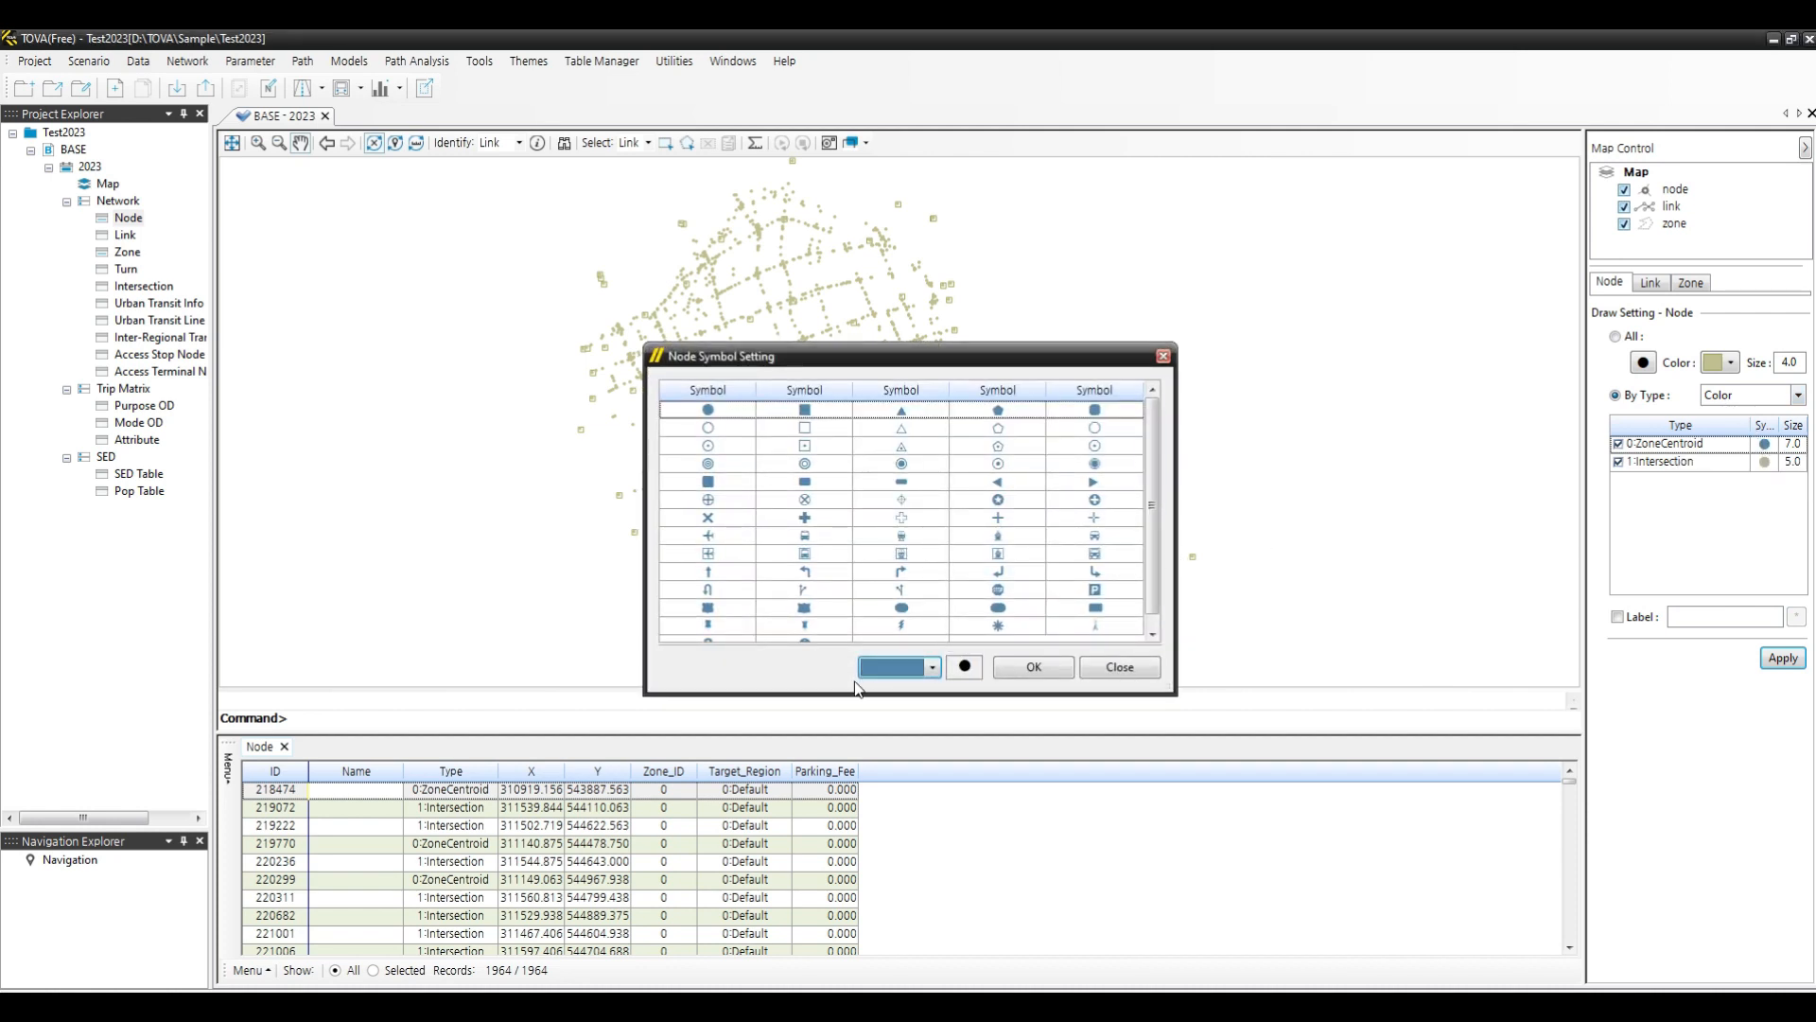
click(897, 668)
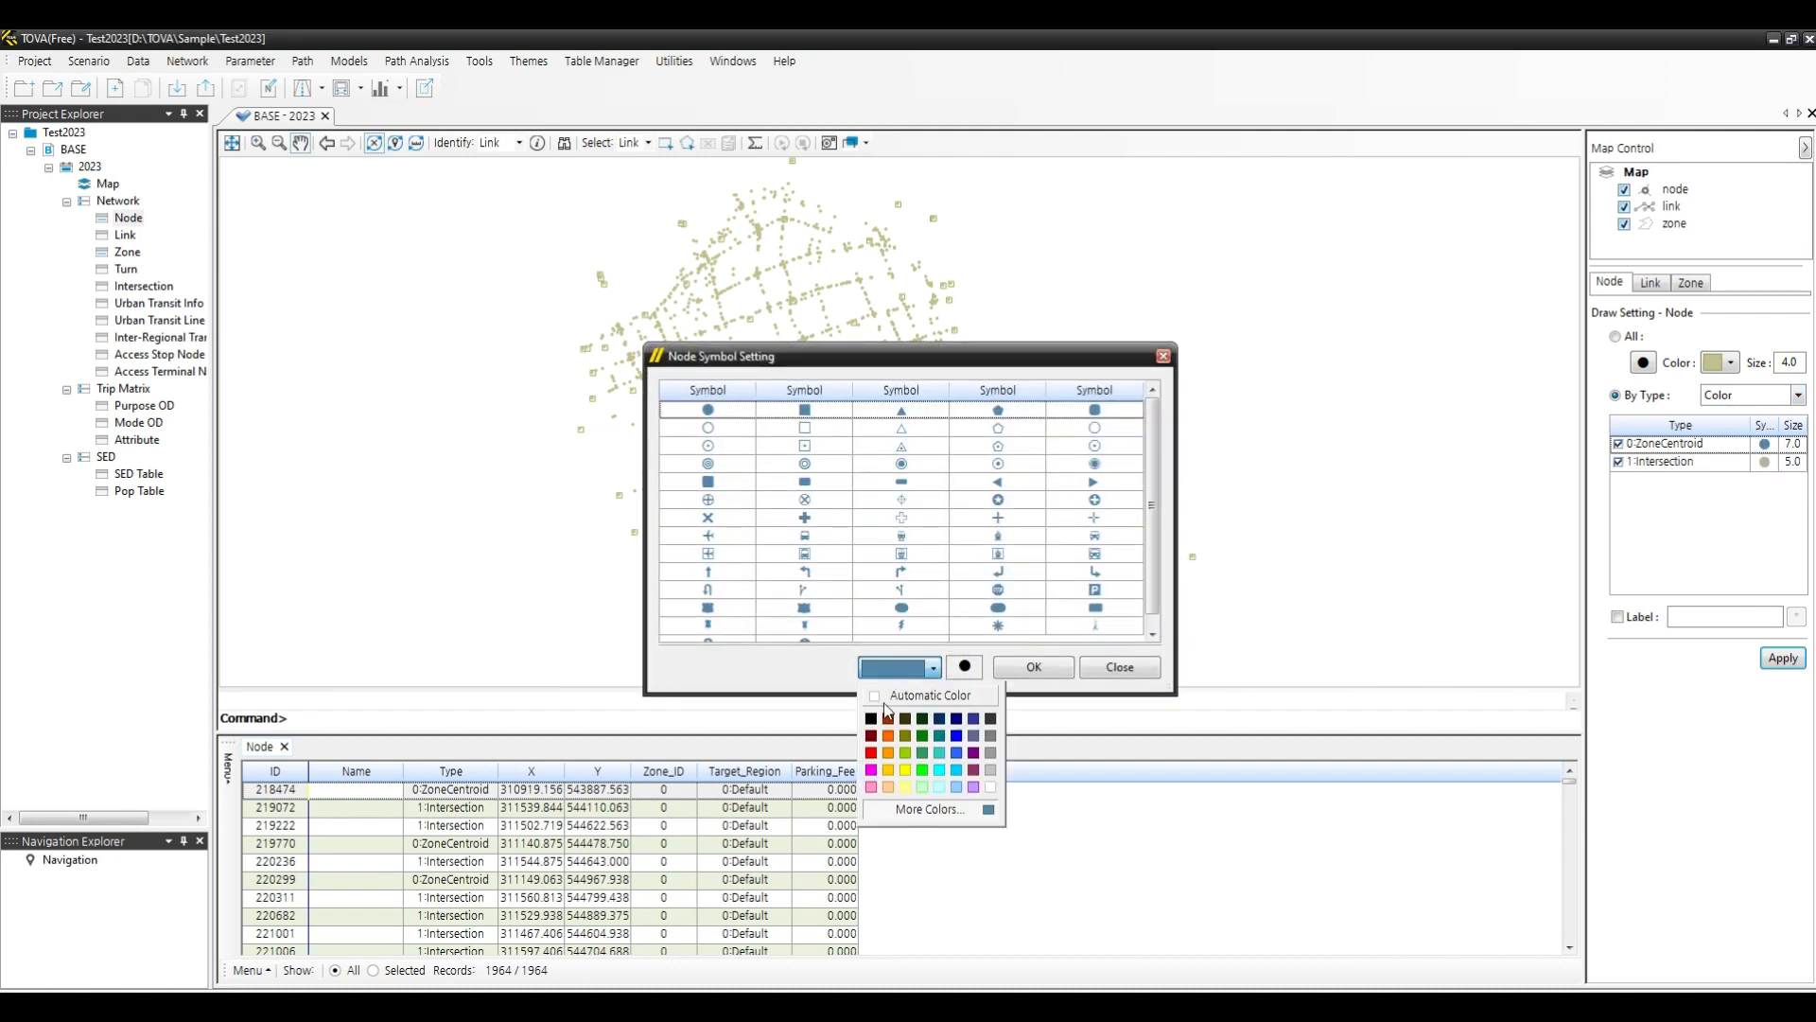
click(872, 753)
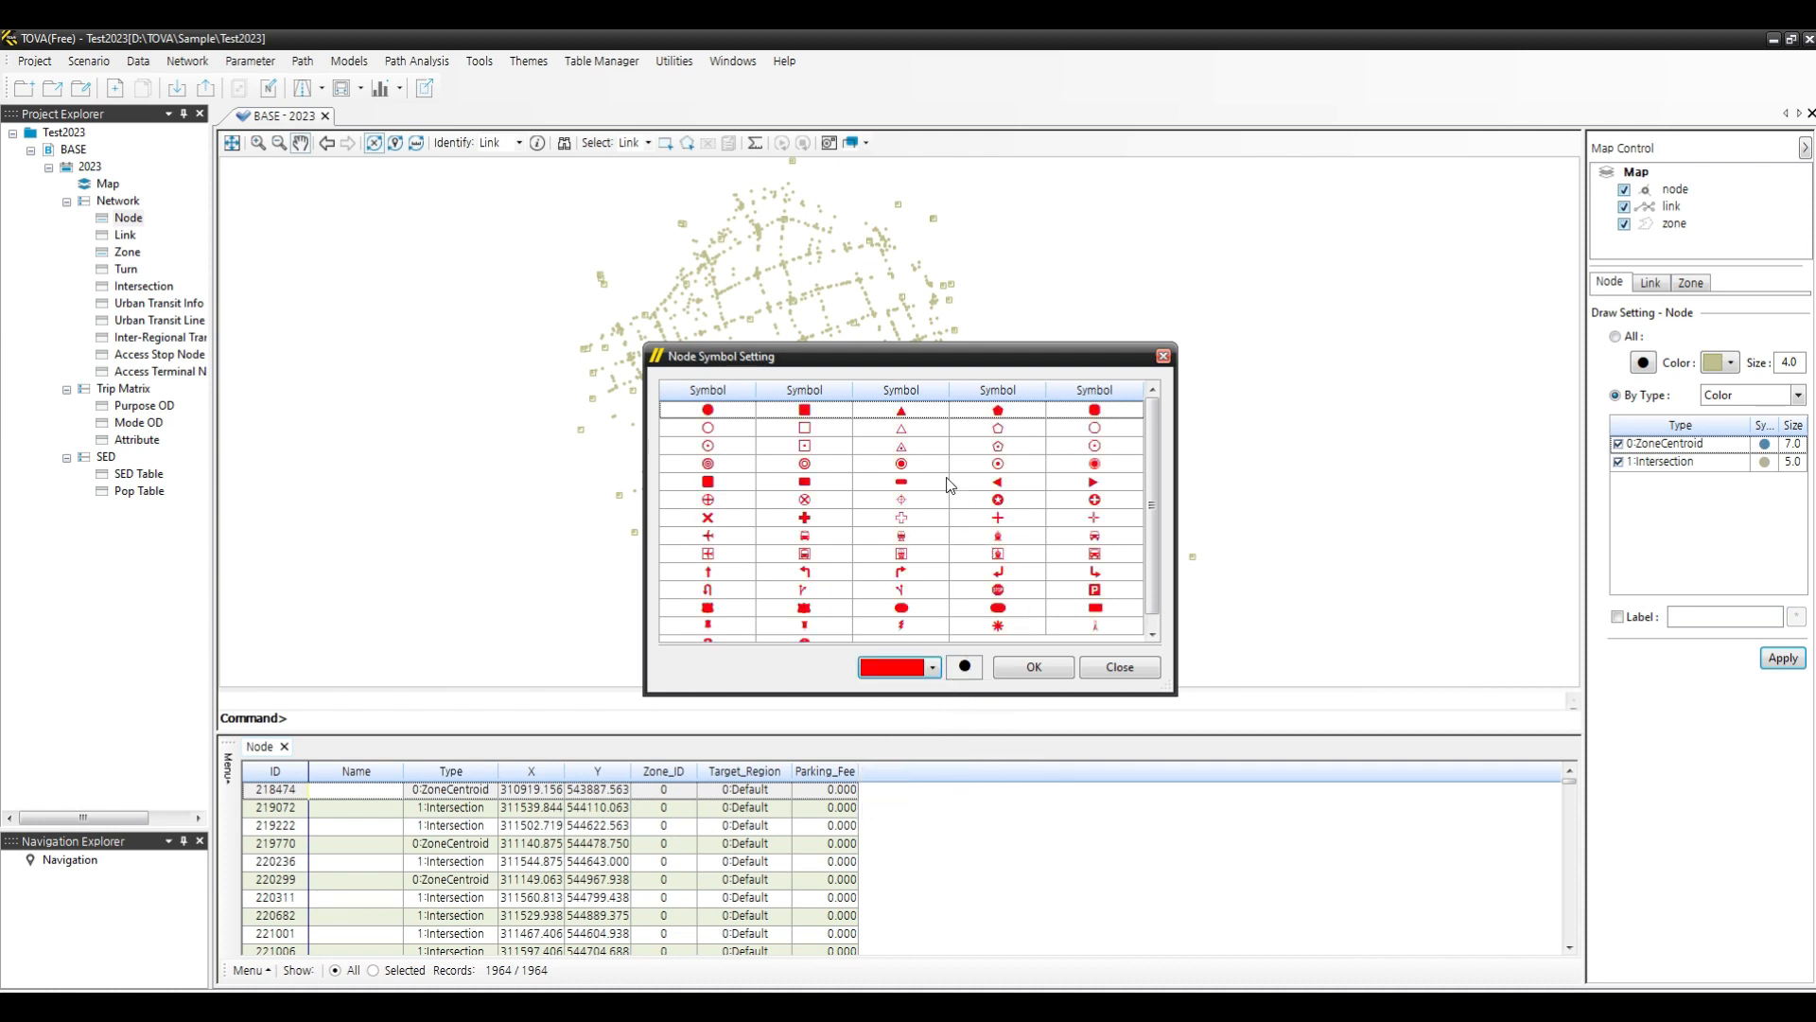
click(811, 416)
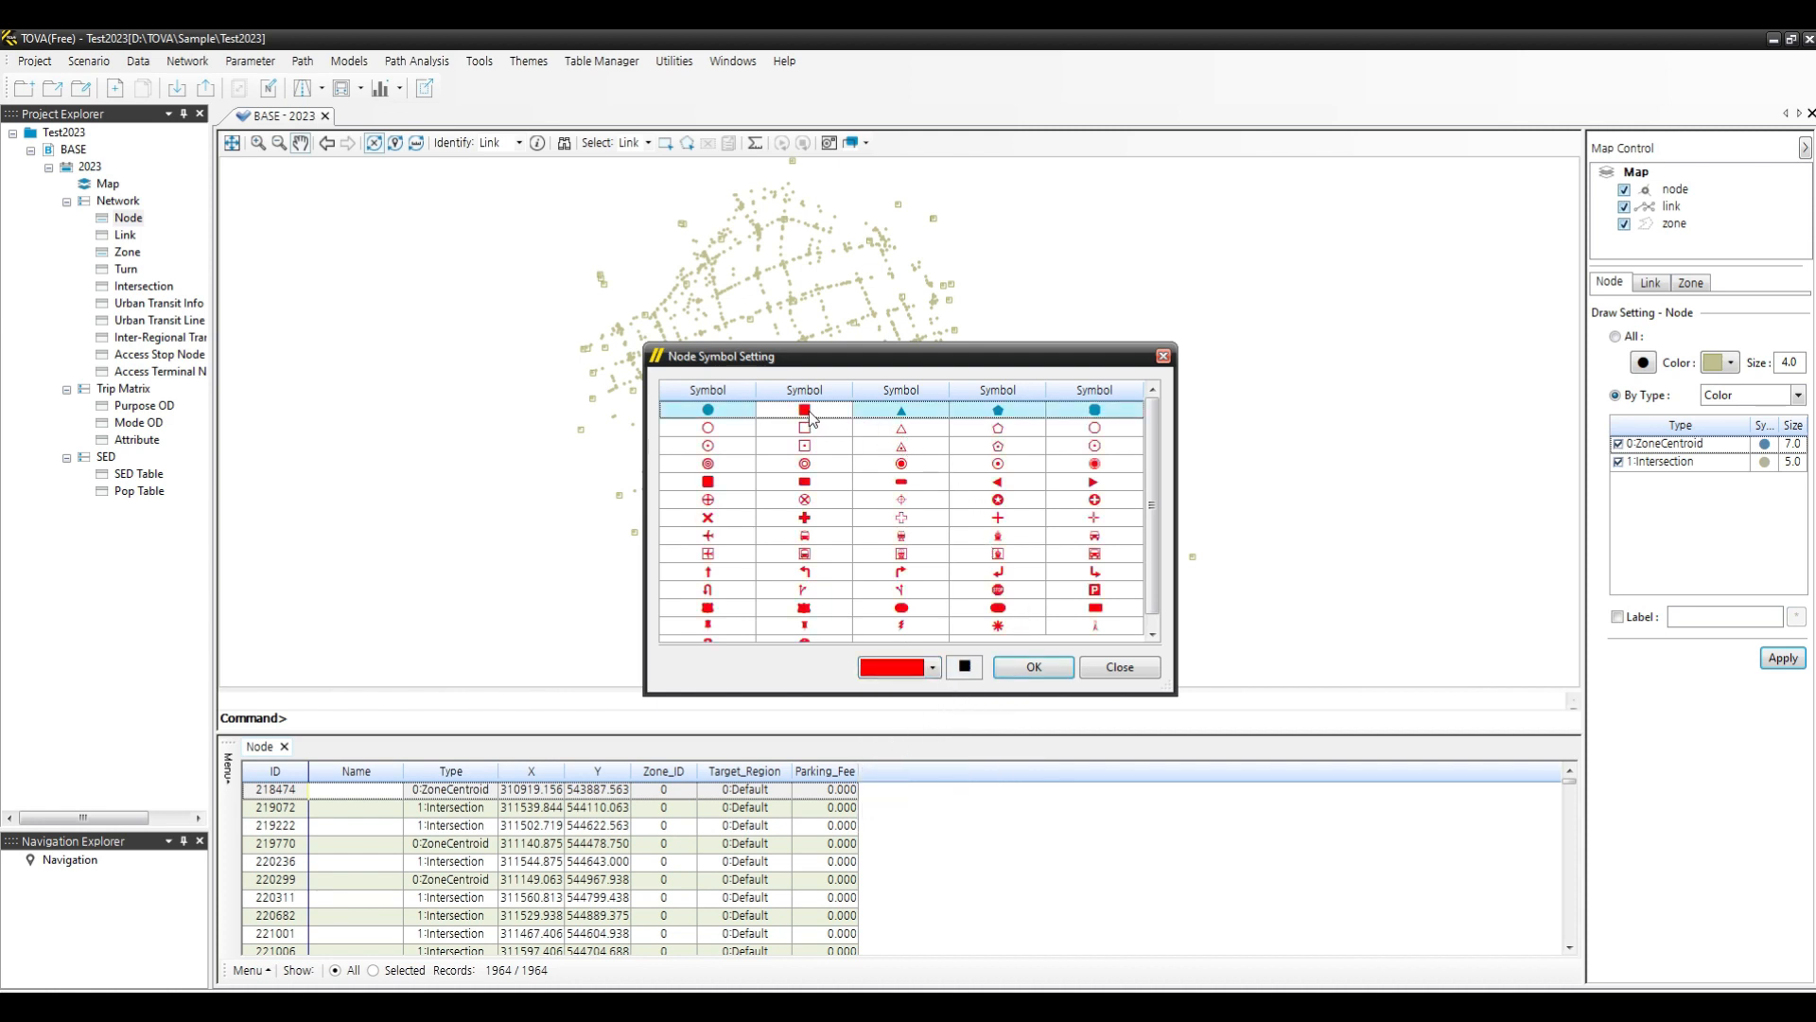
click(1041, 670)
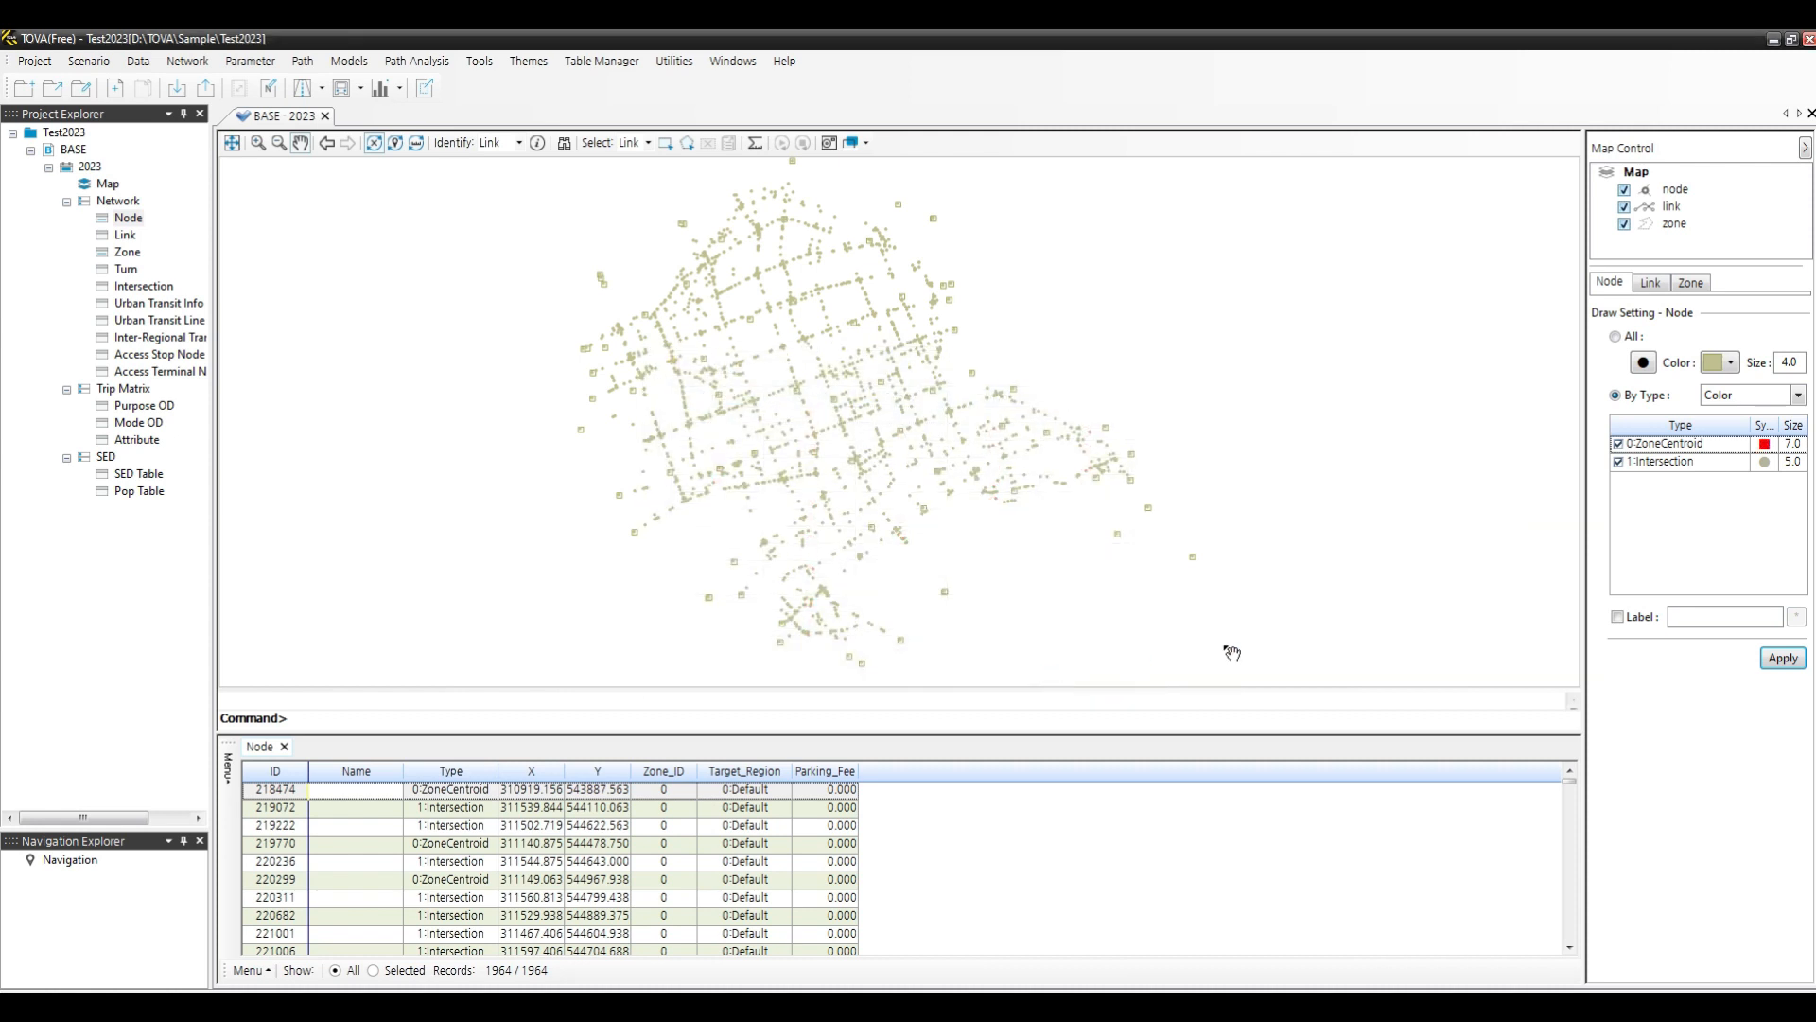
click(1783, 662)
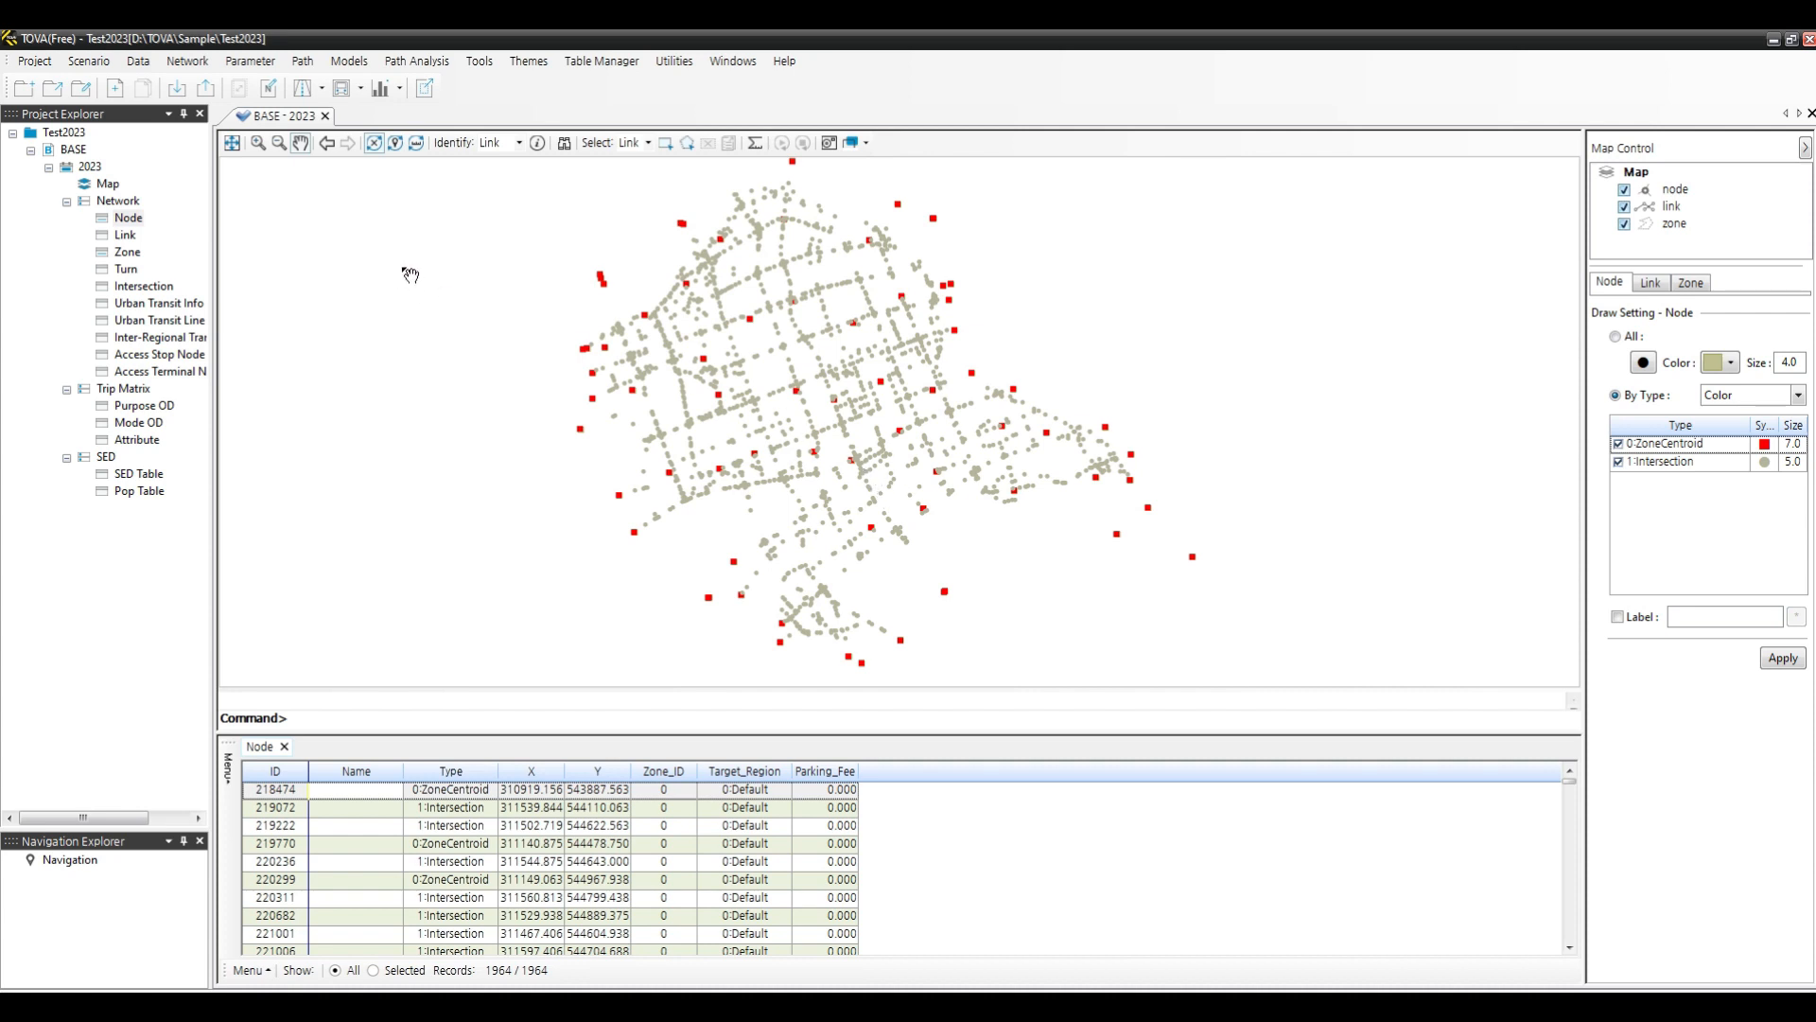
- Open the Link table and start a text import of Link.txt from the Gangnam Txt form folder
double_click(125, 236)
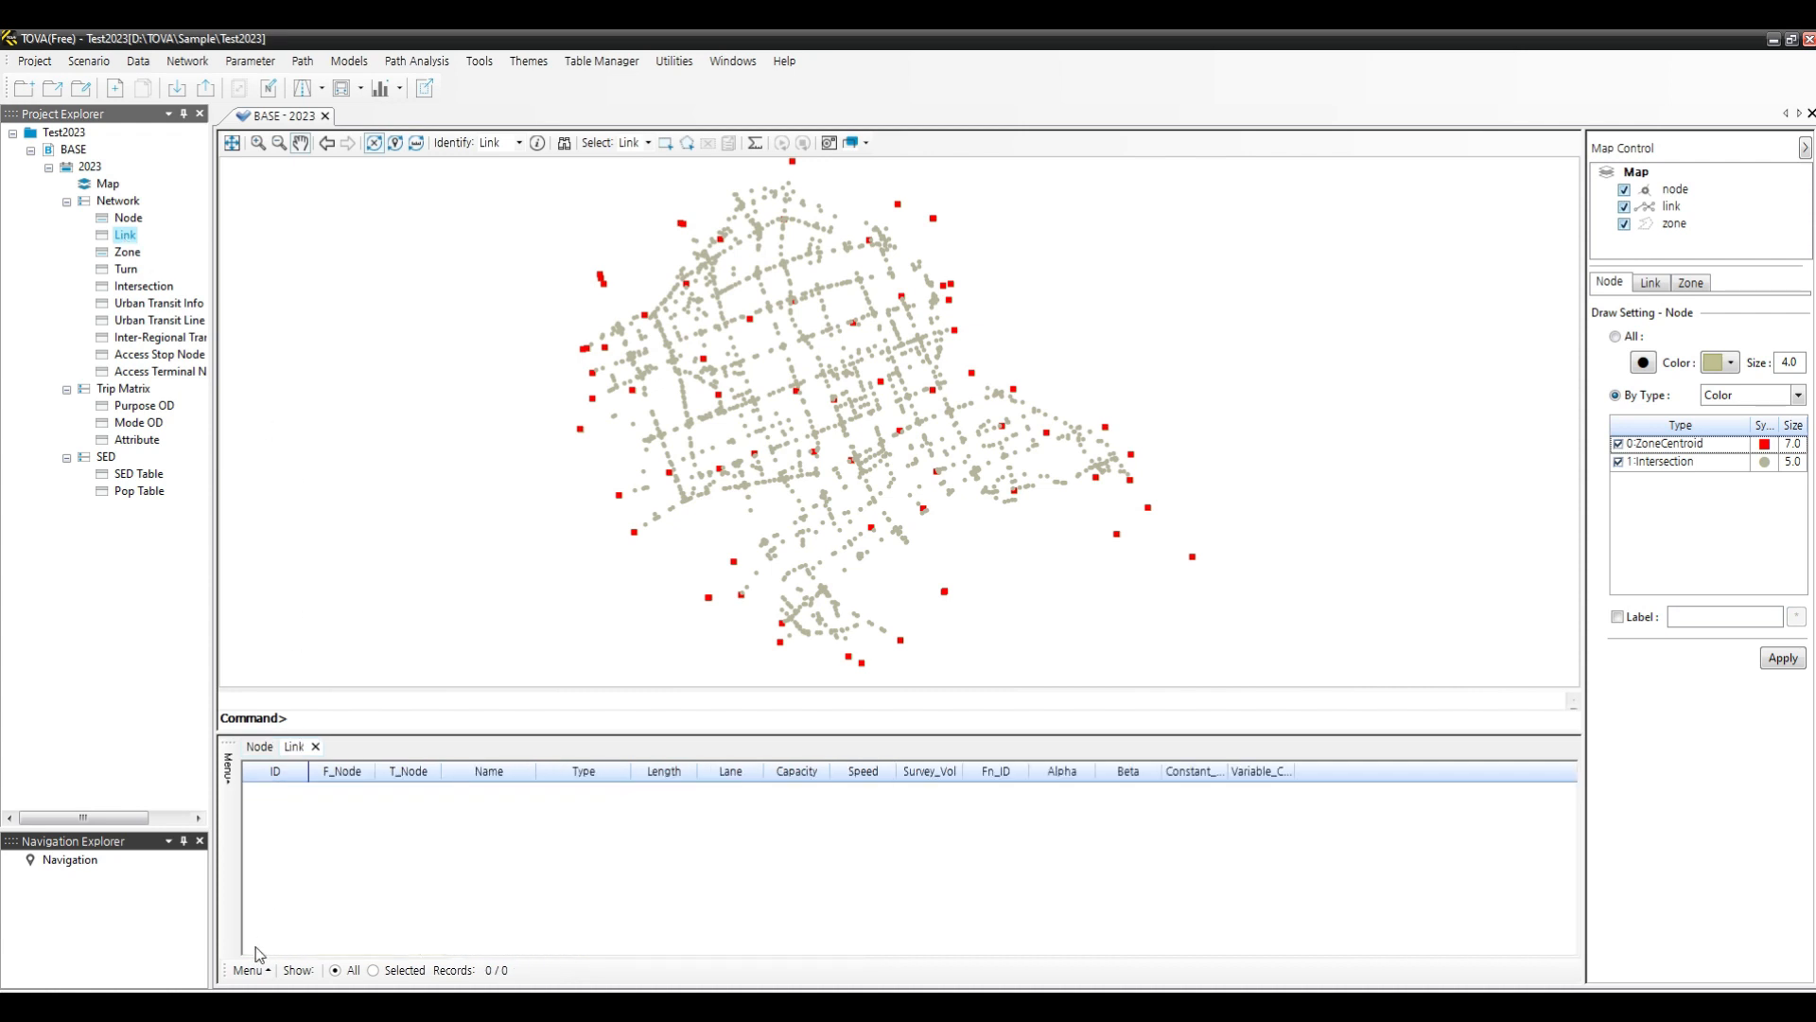
click(249, 971)
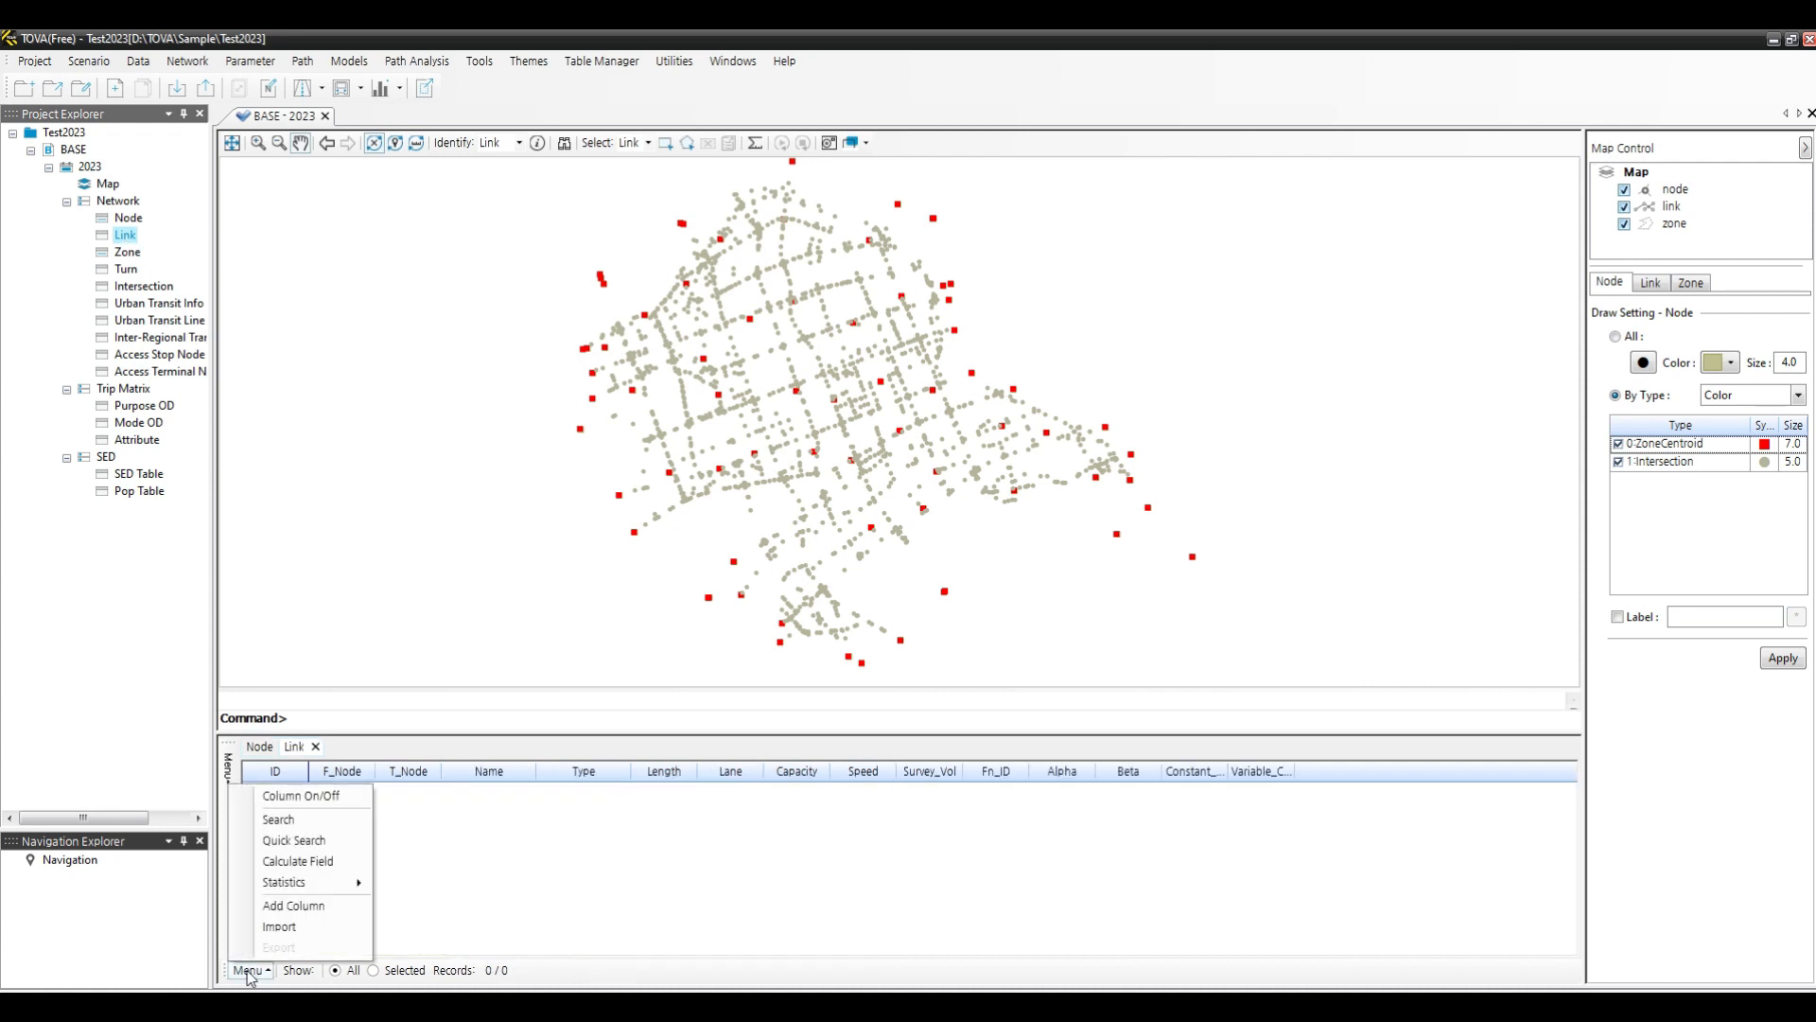
click(280, 928)
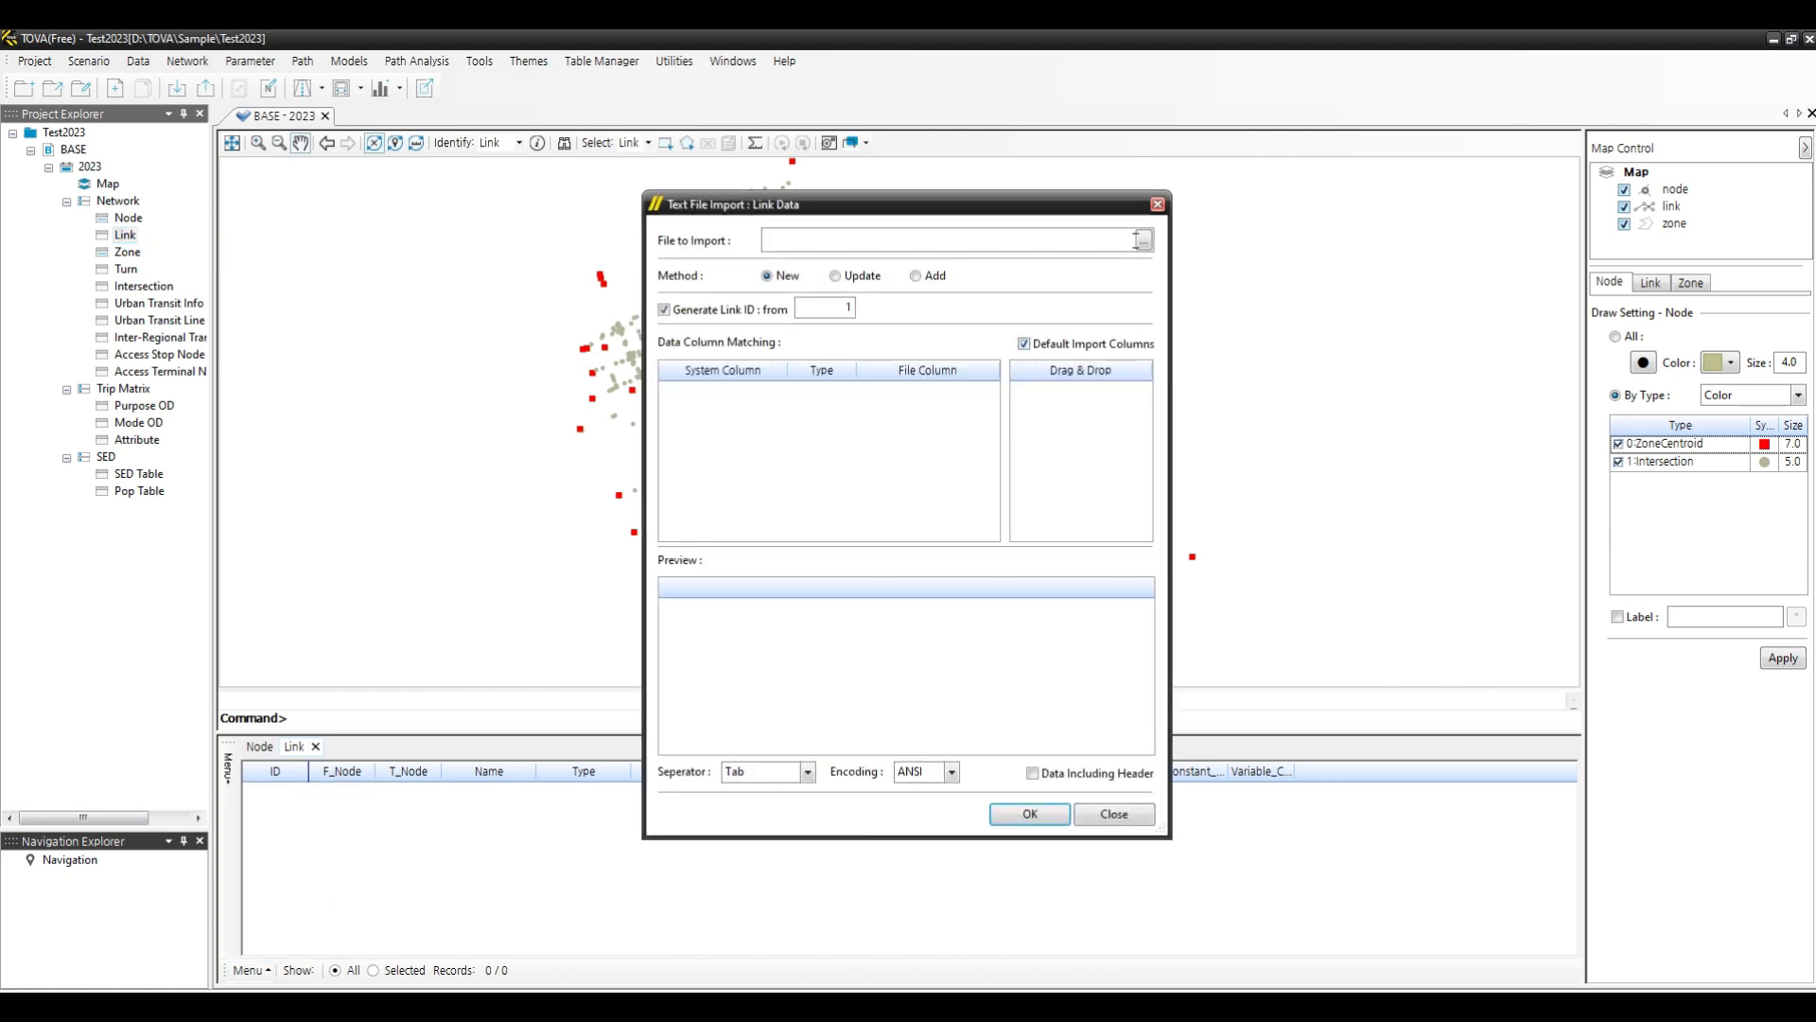
click(1143, 242)
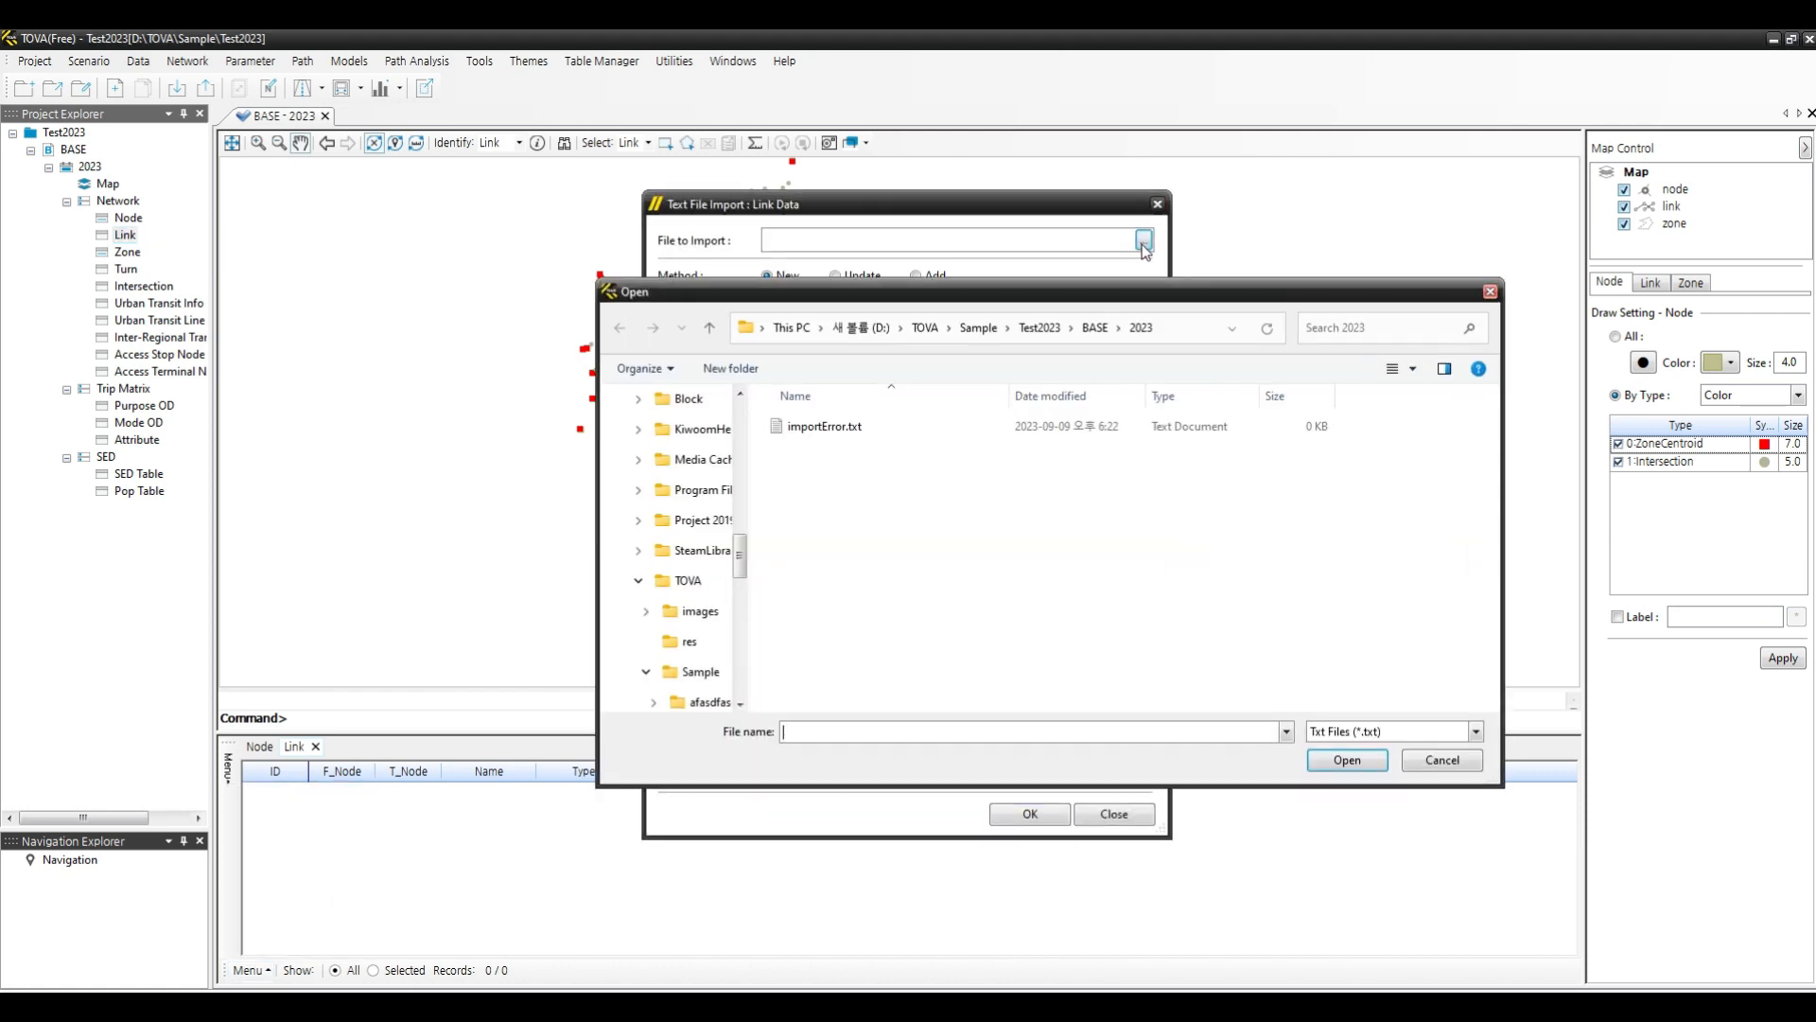
click(979, 328)
double_click(842, 520)
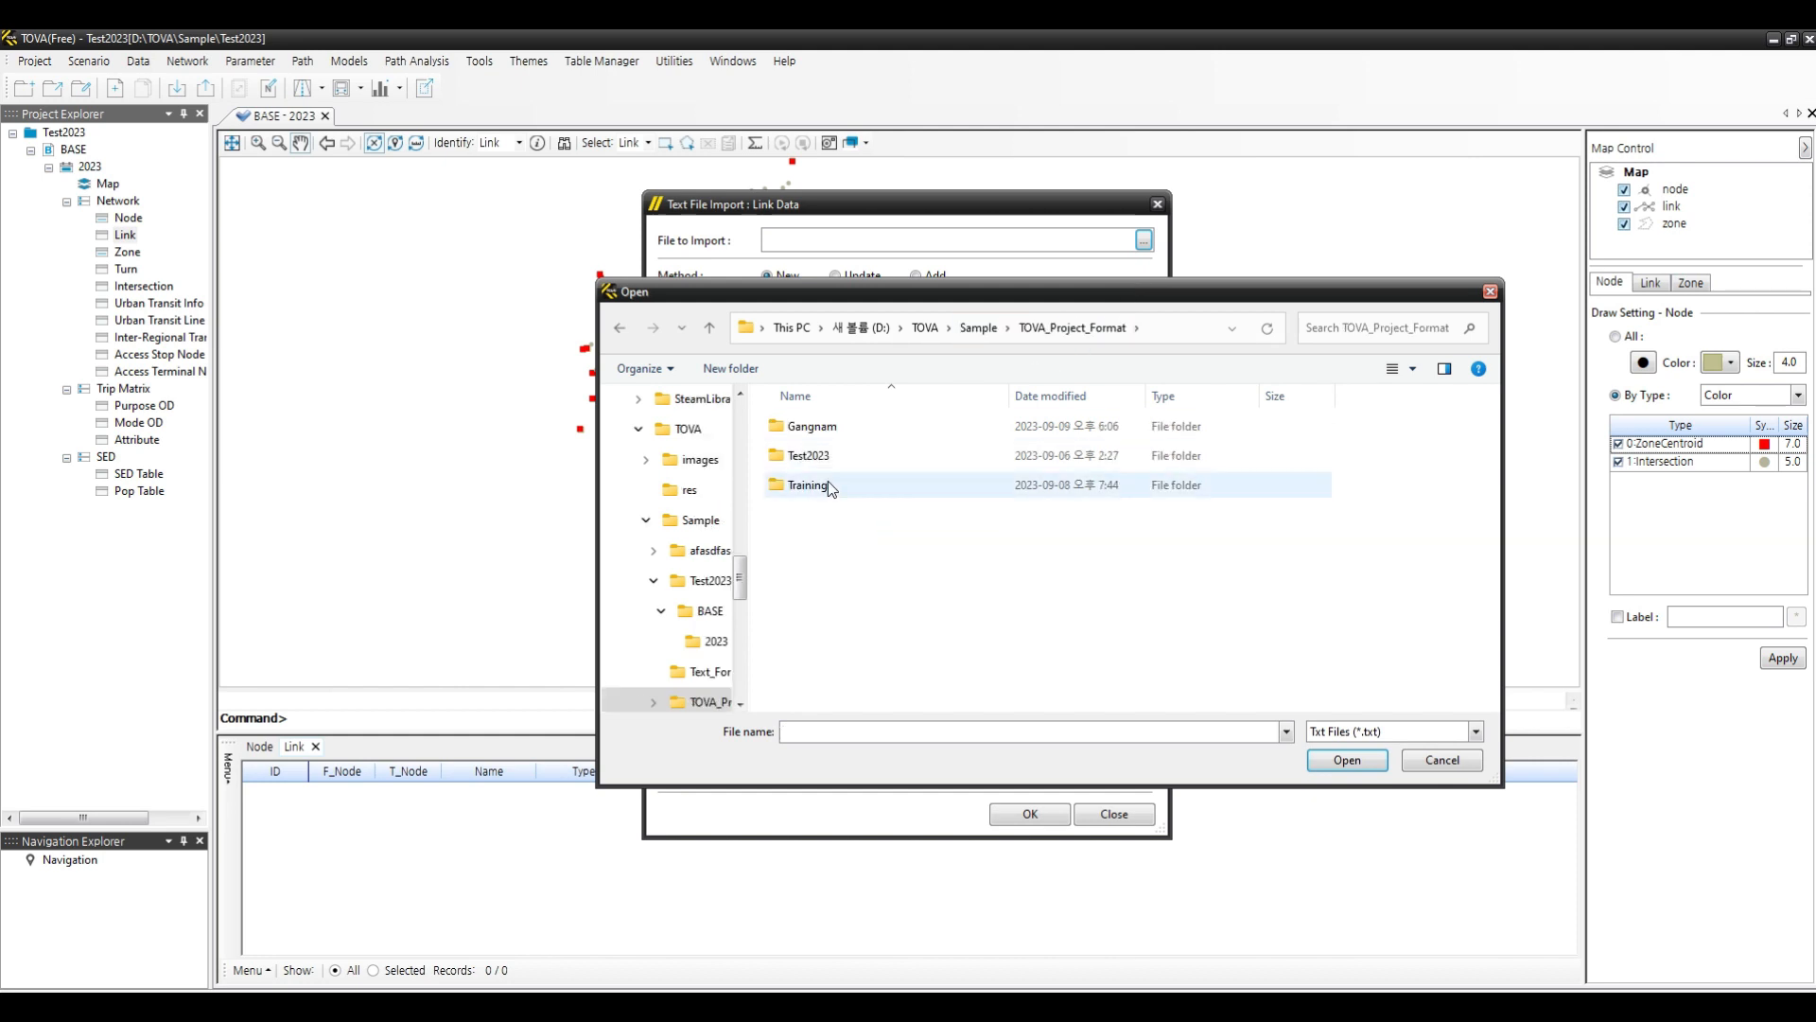
double_click(815, 428)
double_click(825, 516)
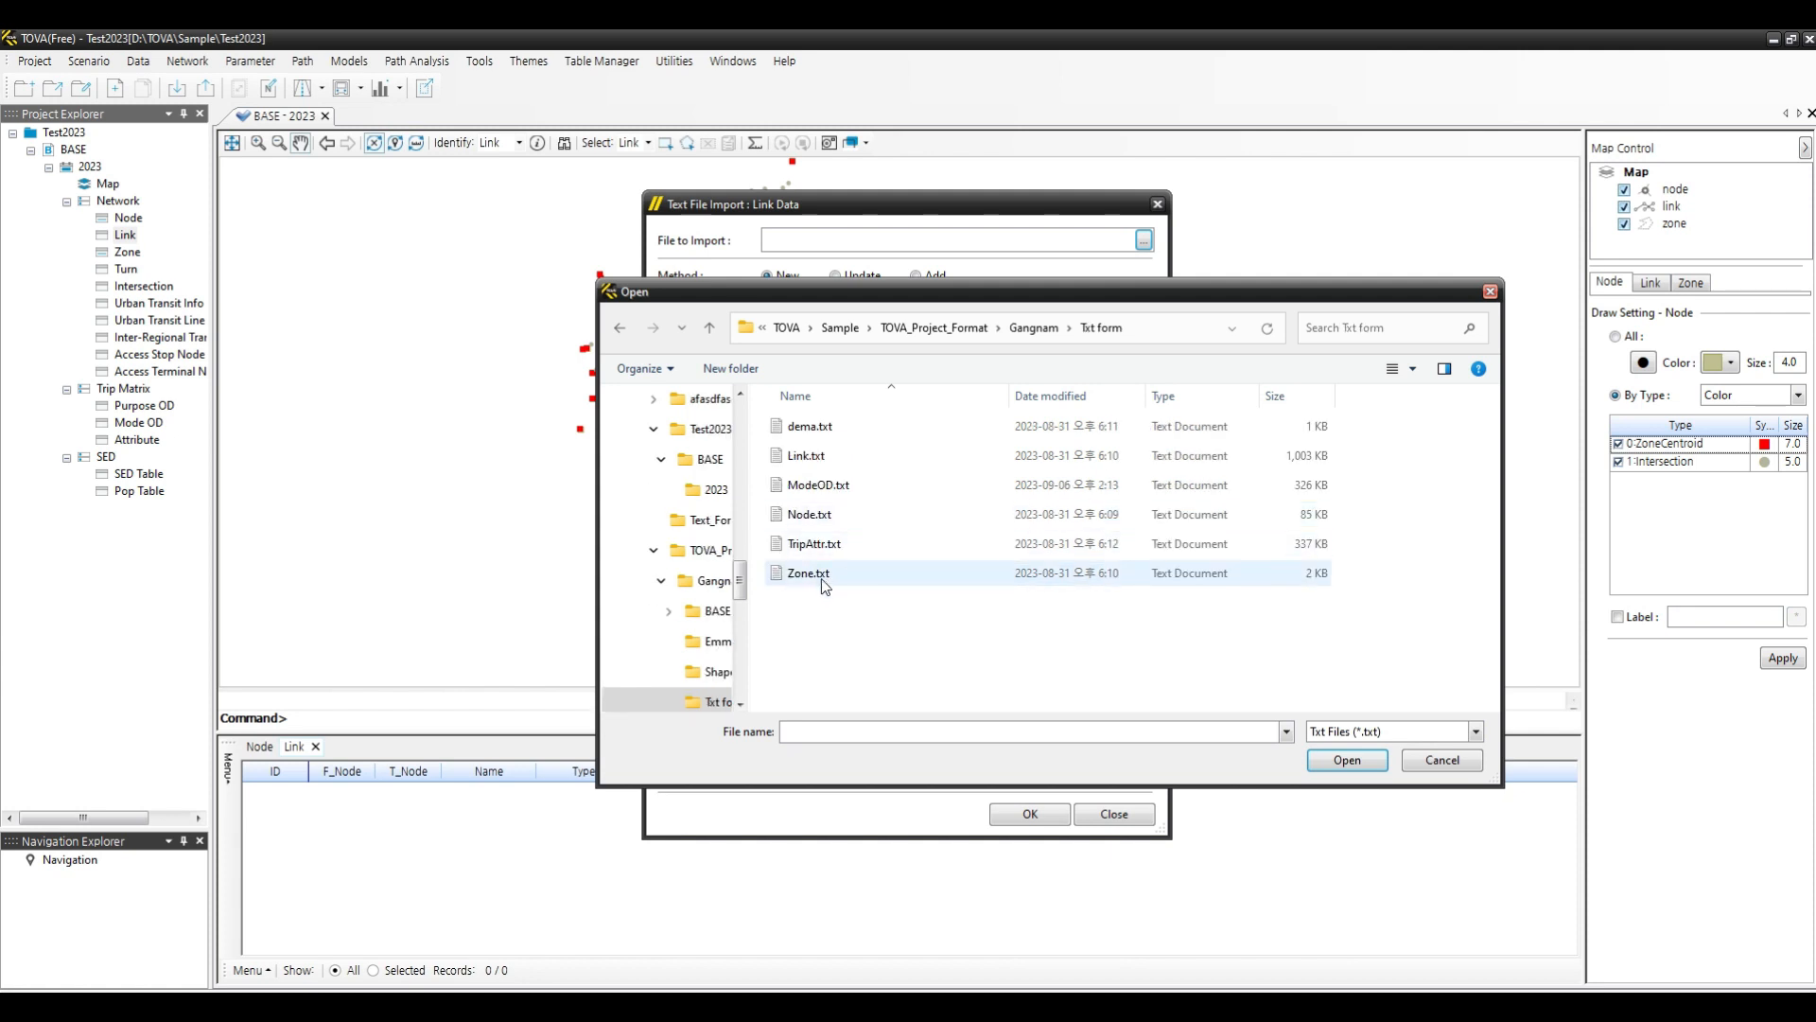
click(830, 460)
double_click(826, 456)
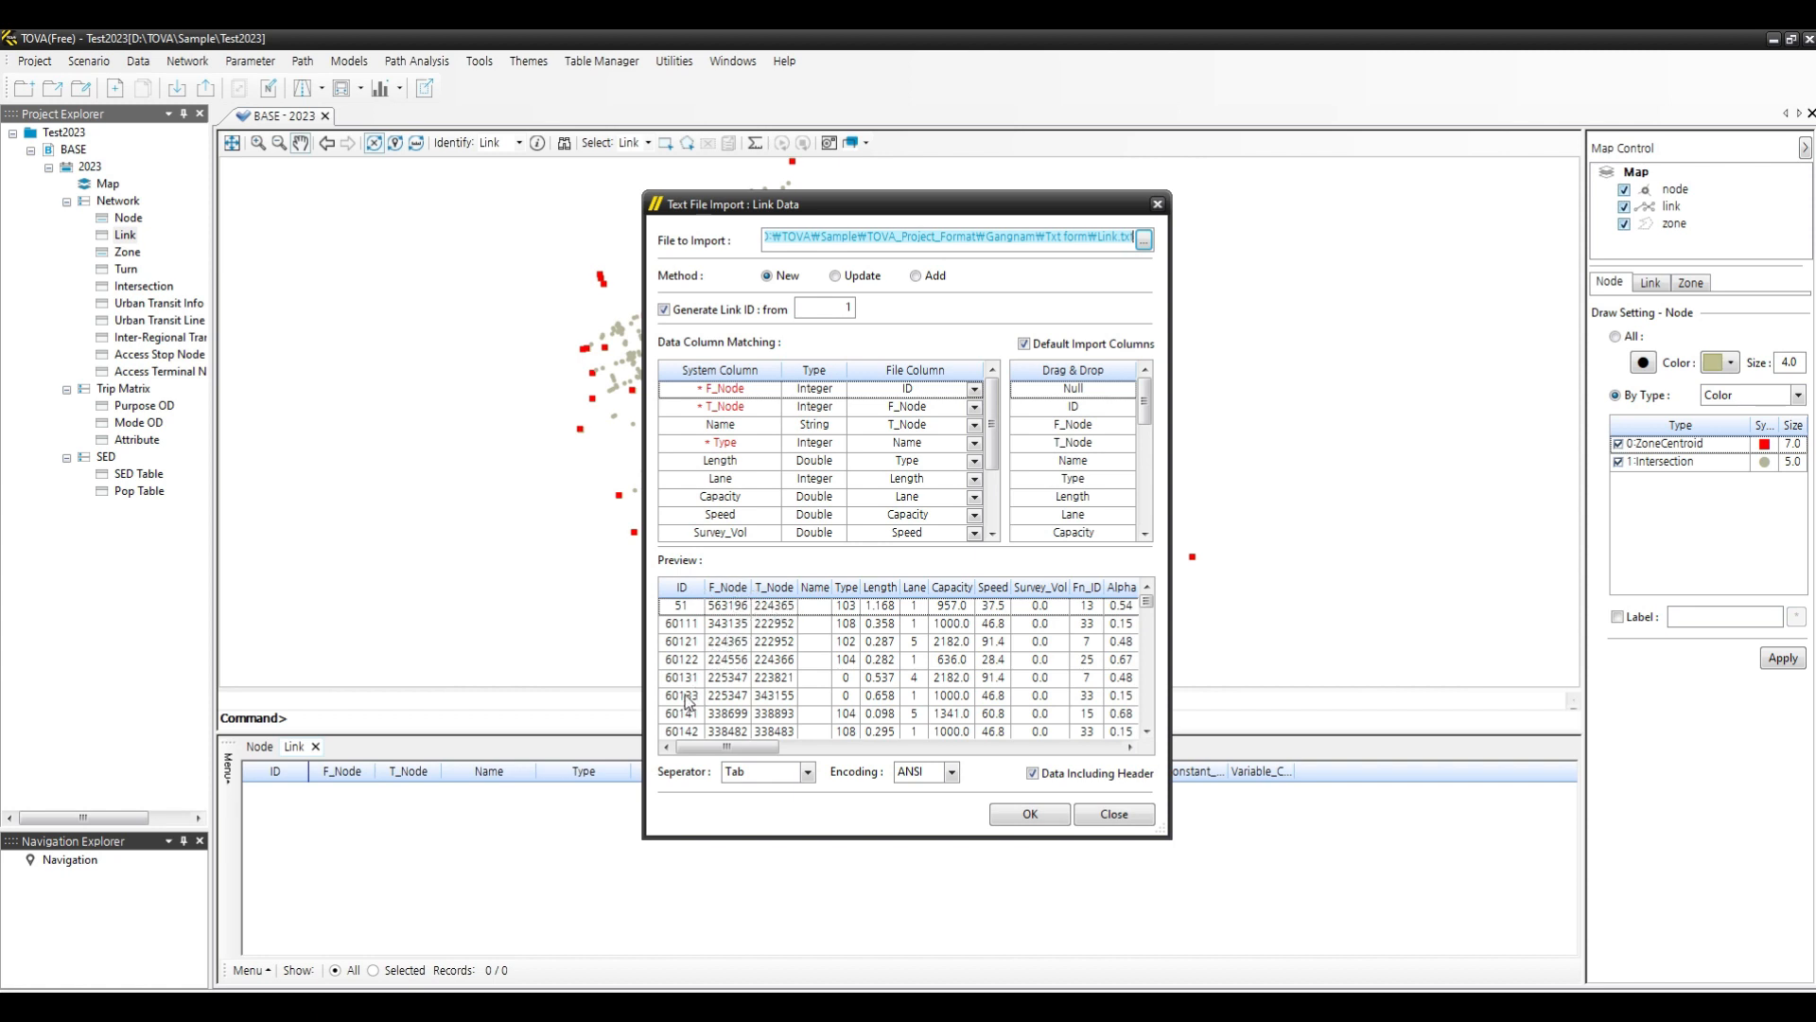
- Turn off Generate Link ID so link IDs come from the file's ID column
scroll(688, 701, down, 5)
scroll(688, 701, up, 5)
click(669, 309)
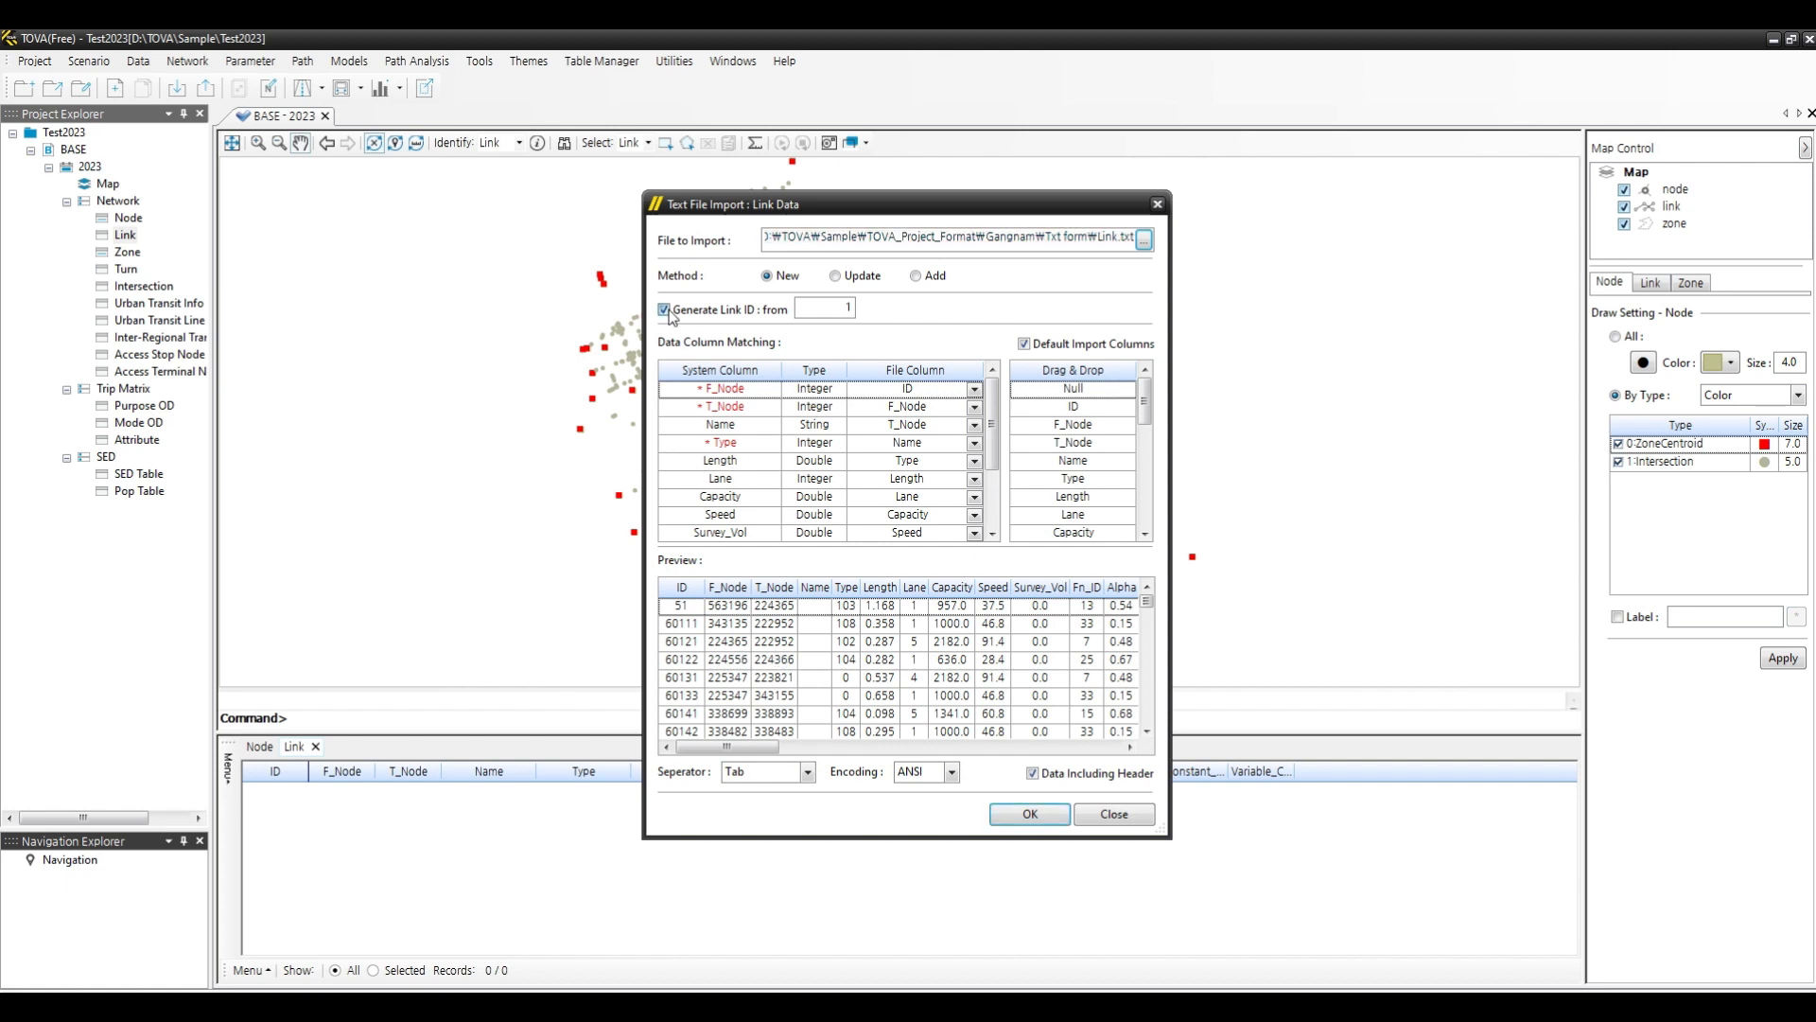
click(665, 310)
click(668, 310)
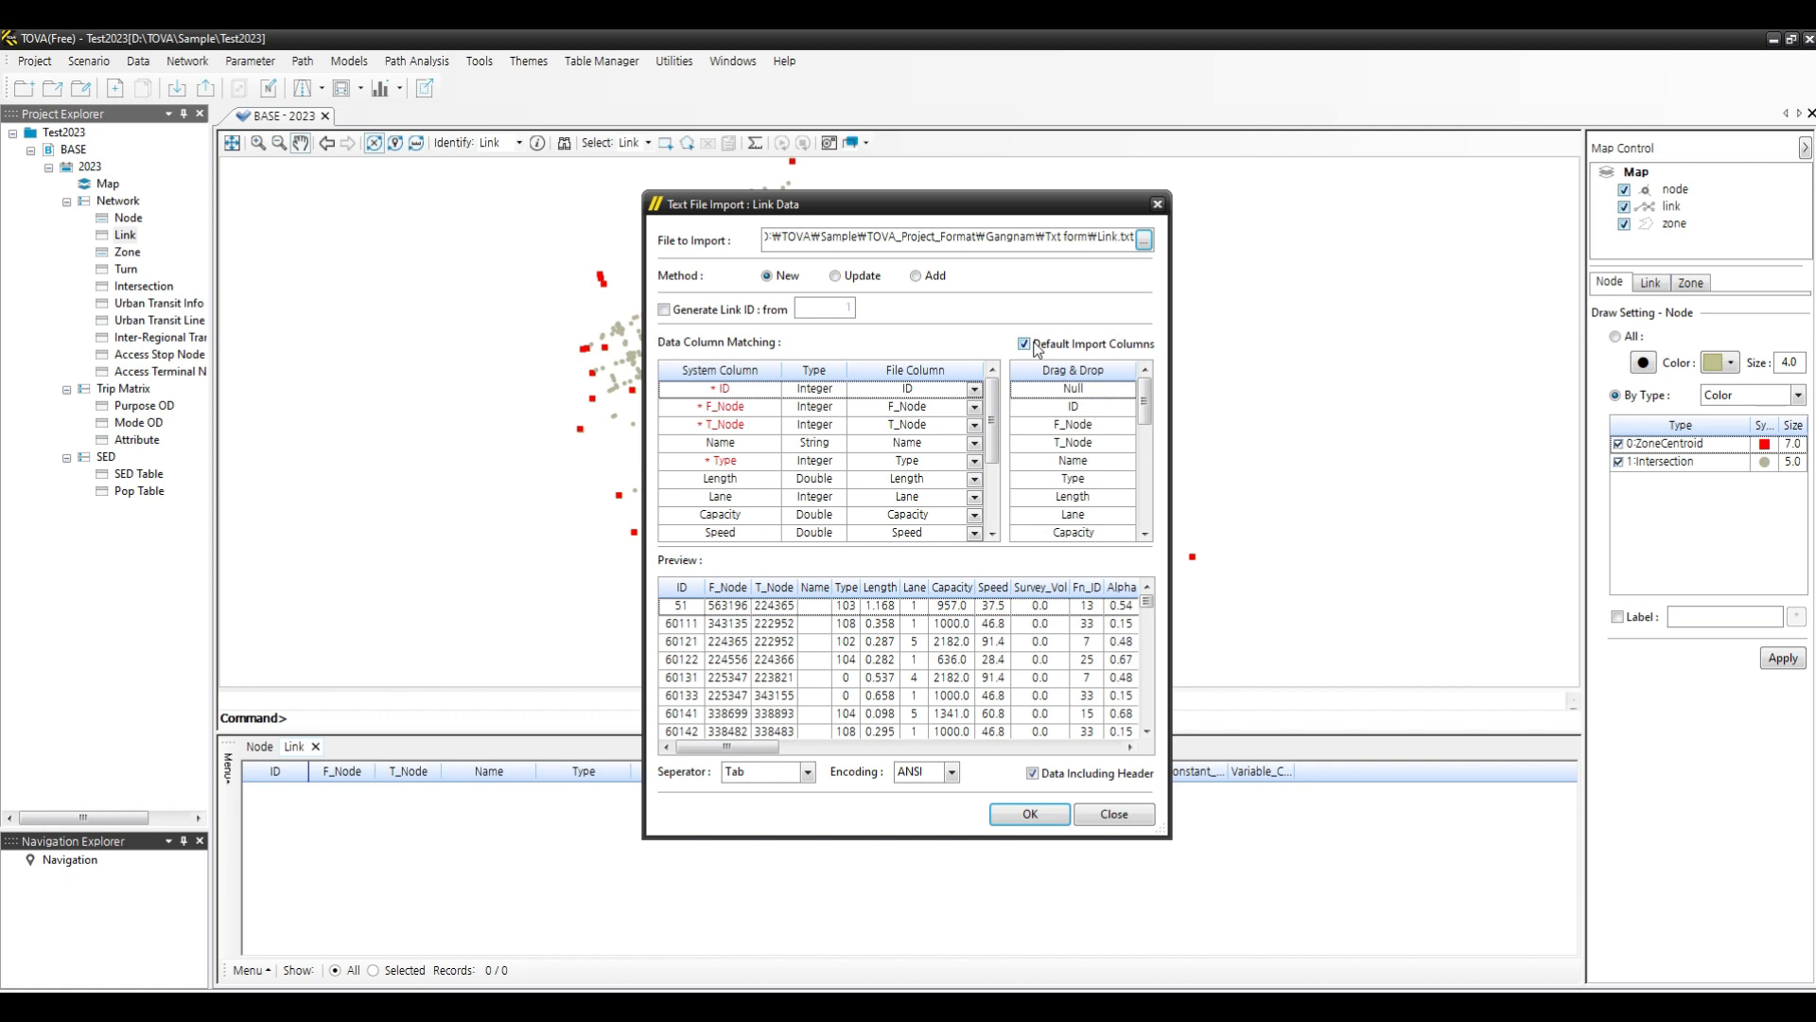
- Run the link import, confirm continuing, and accept link type 0 as the zone connector type
click(1027, 816)
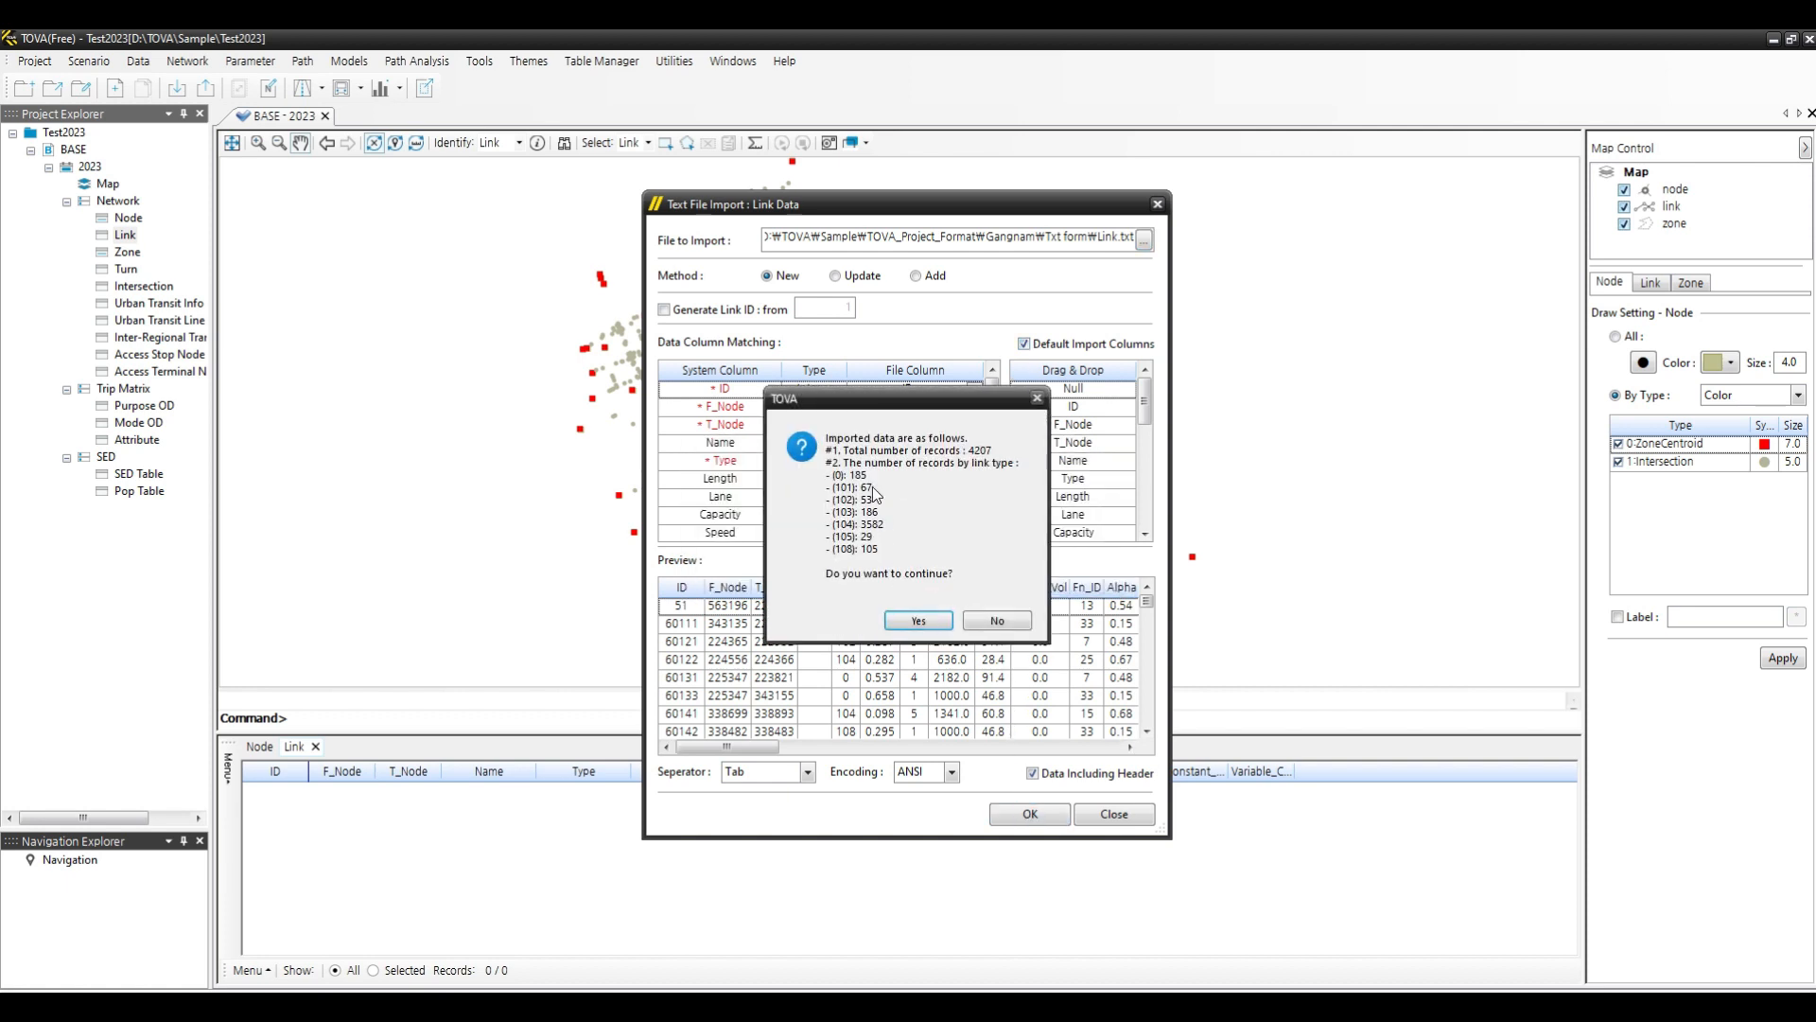
click(920, 621)
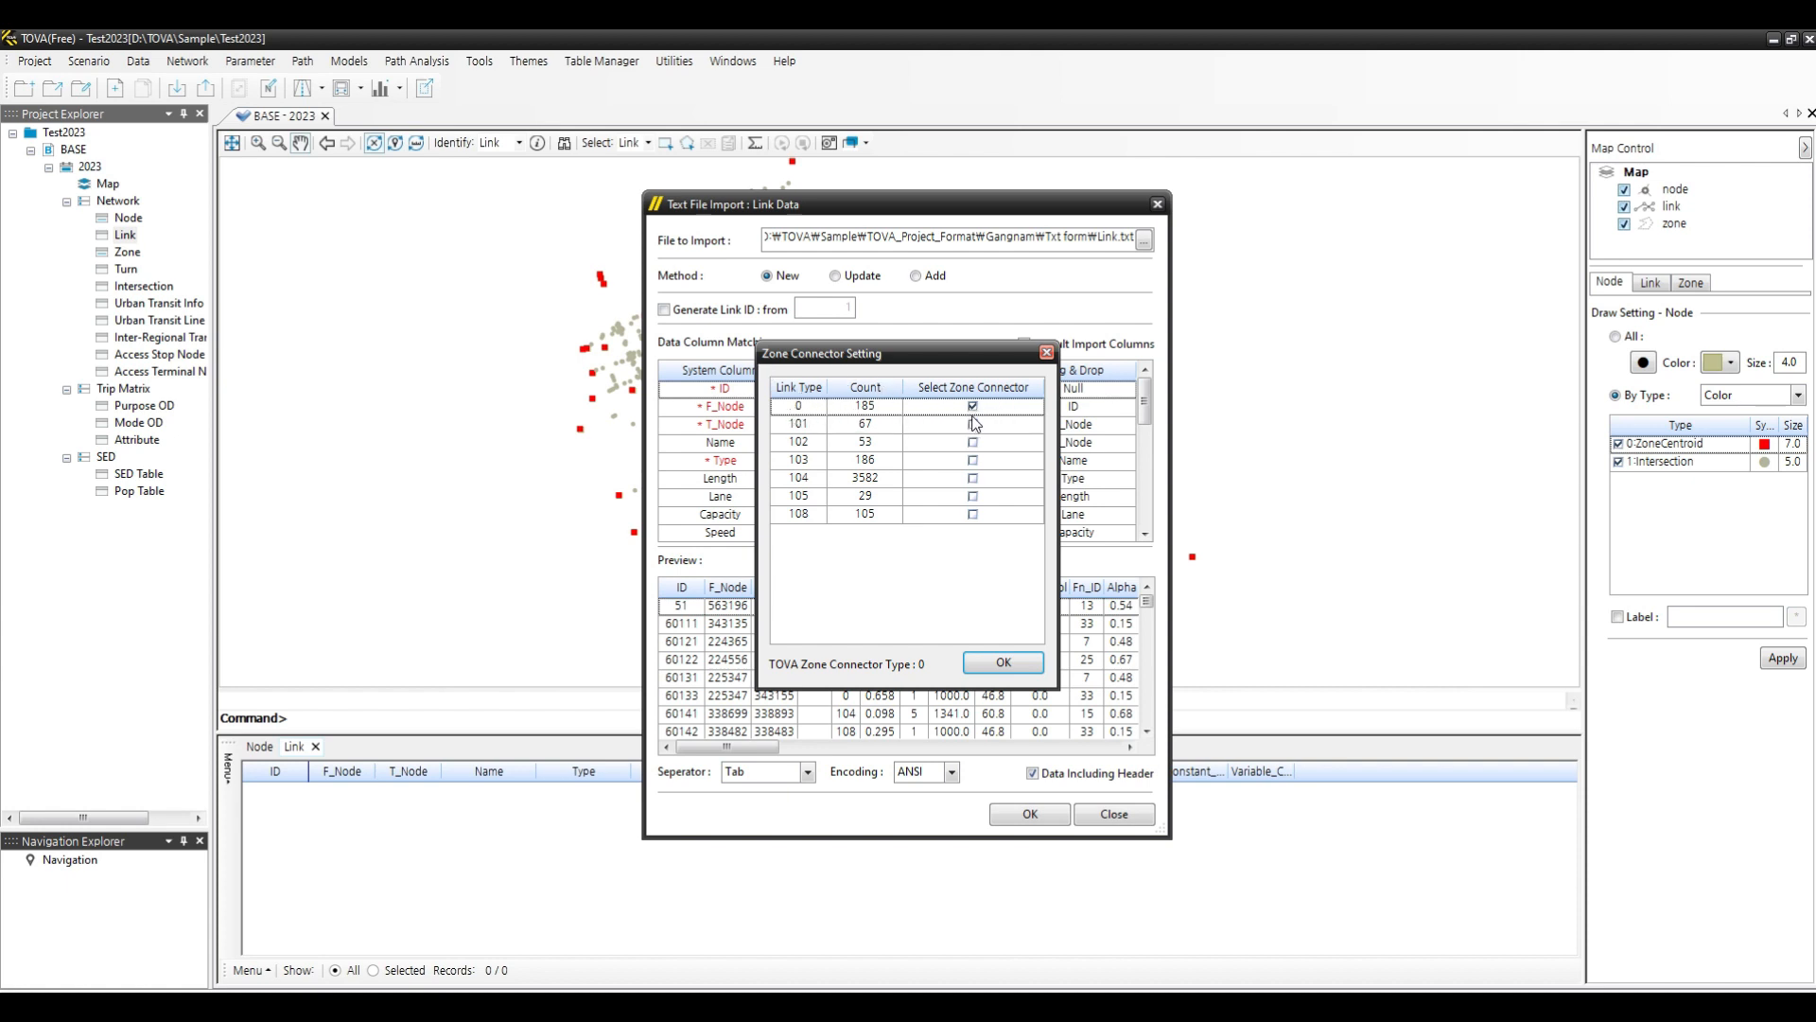
click(1003, 662)
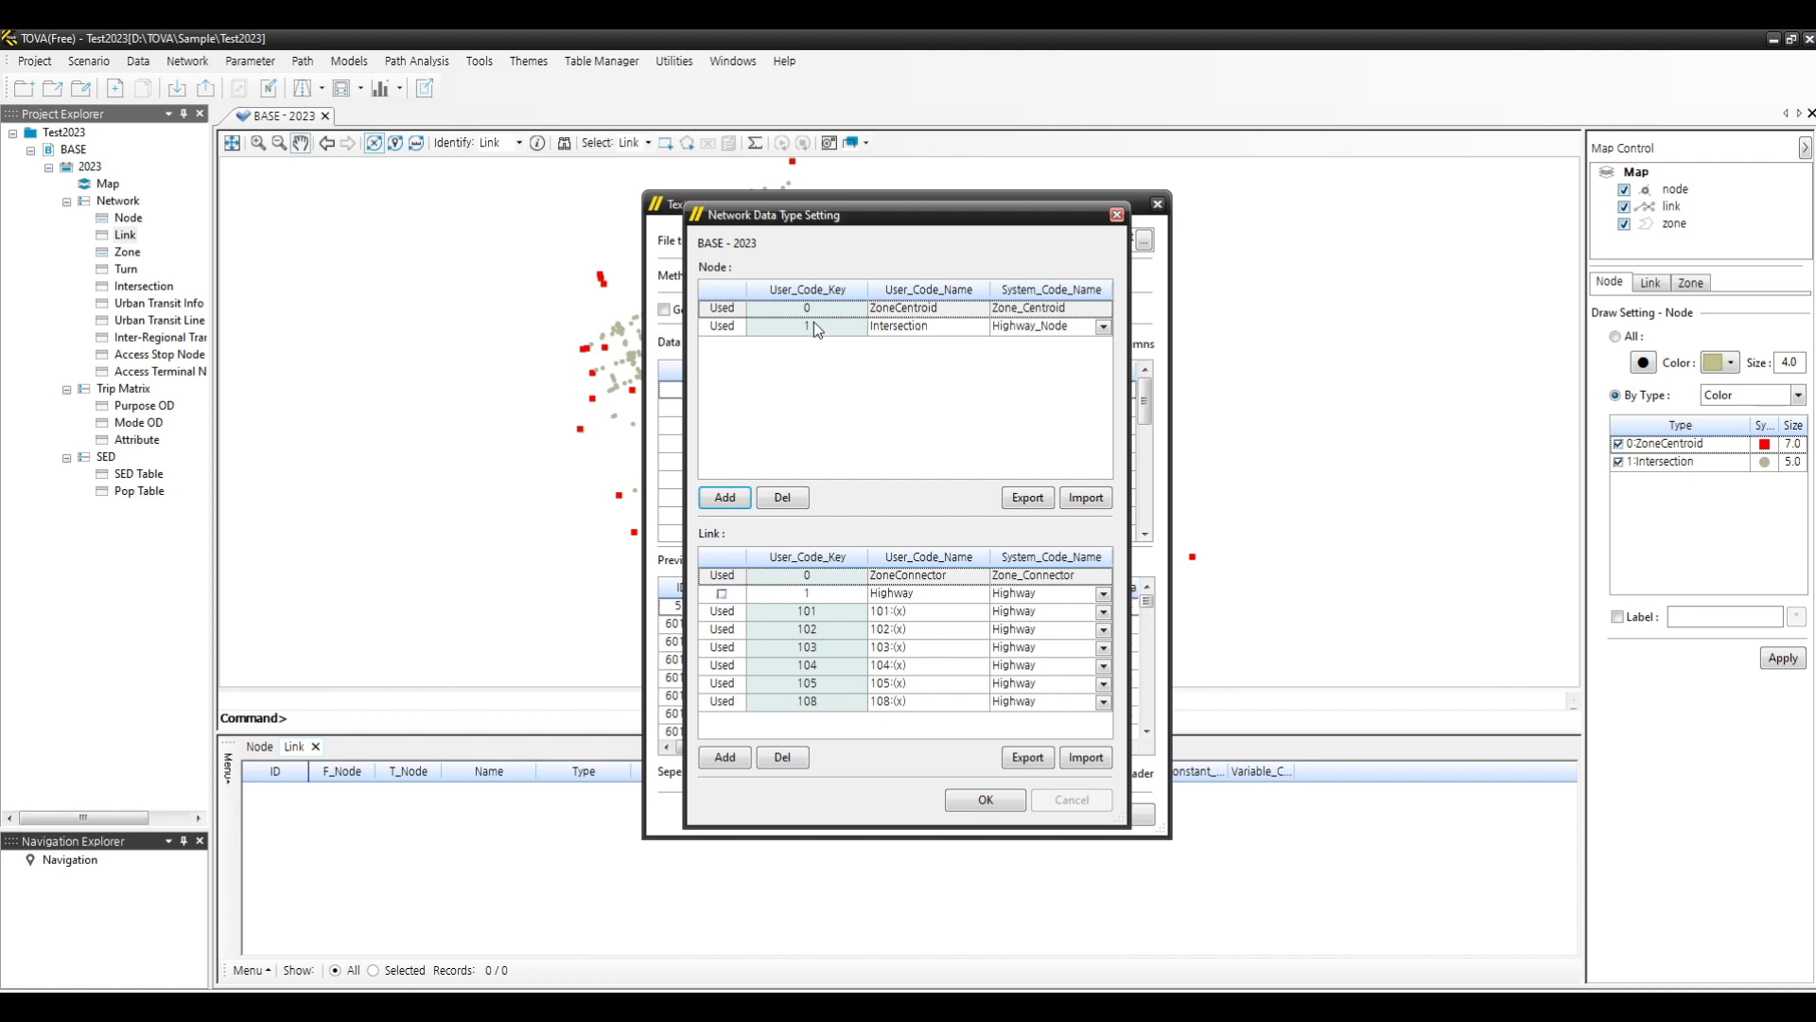
- Delete the unused link type 1 Highway in the network data type settings
click(1105, 327)
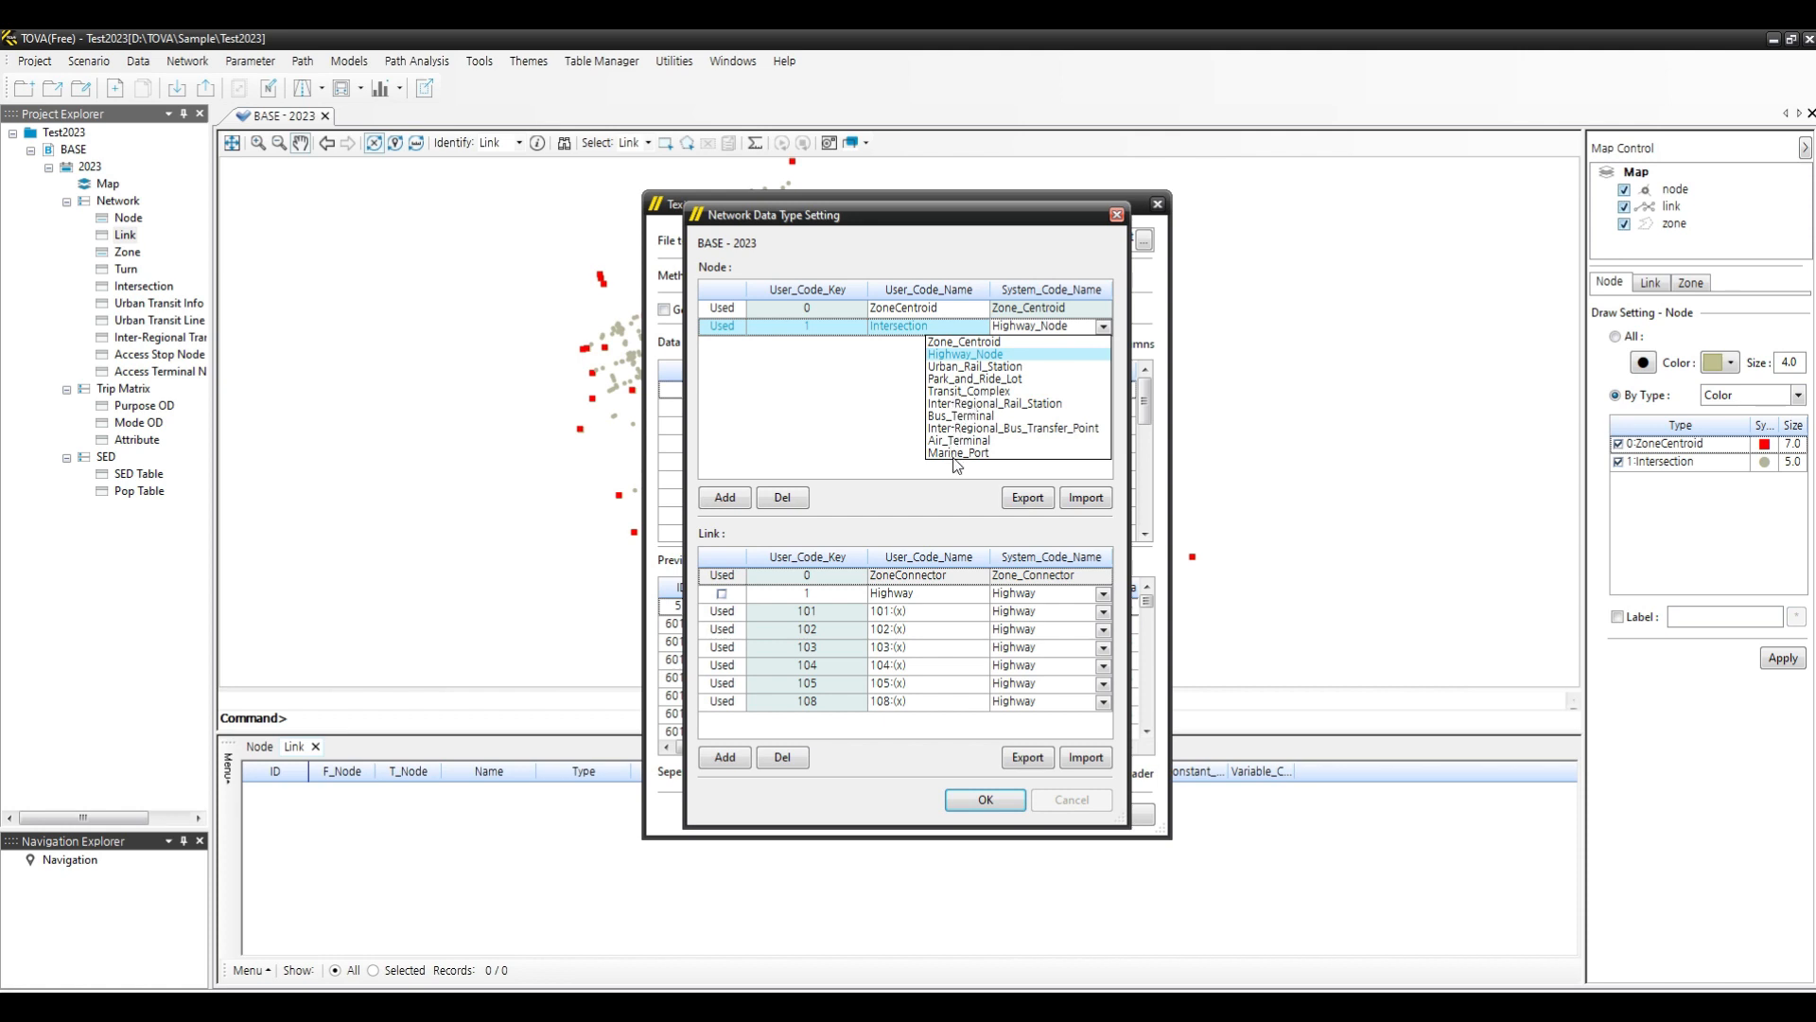
click(994, 356)
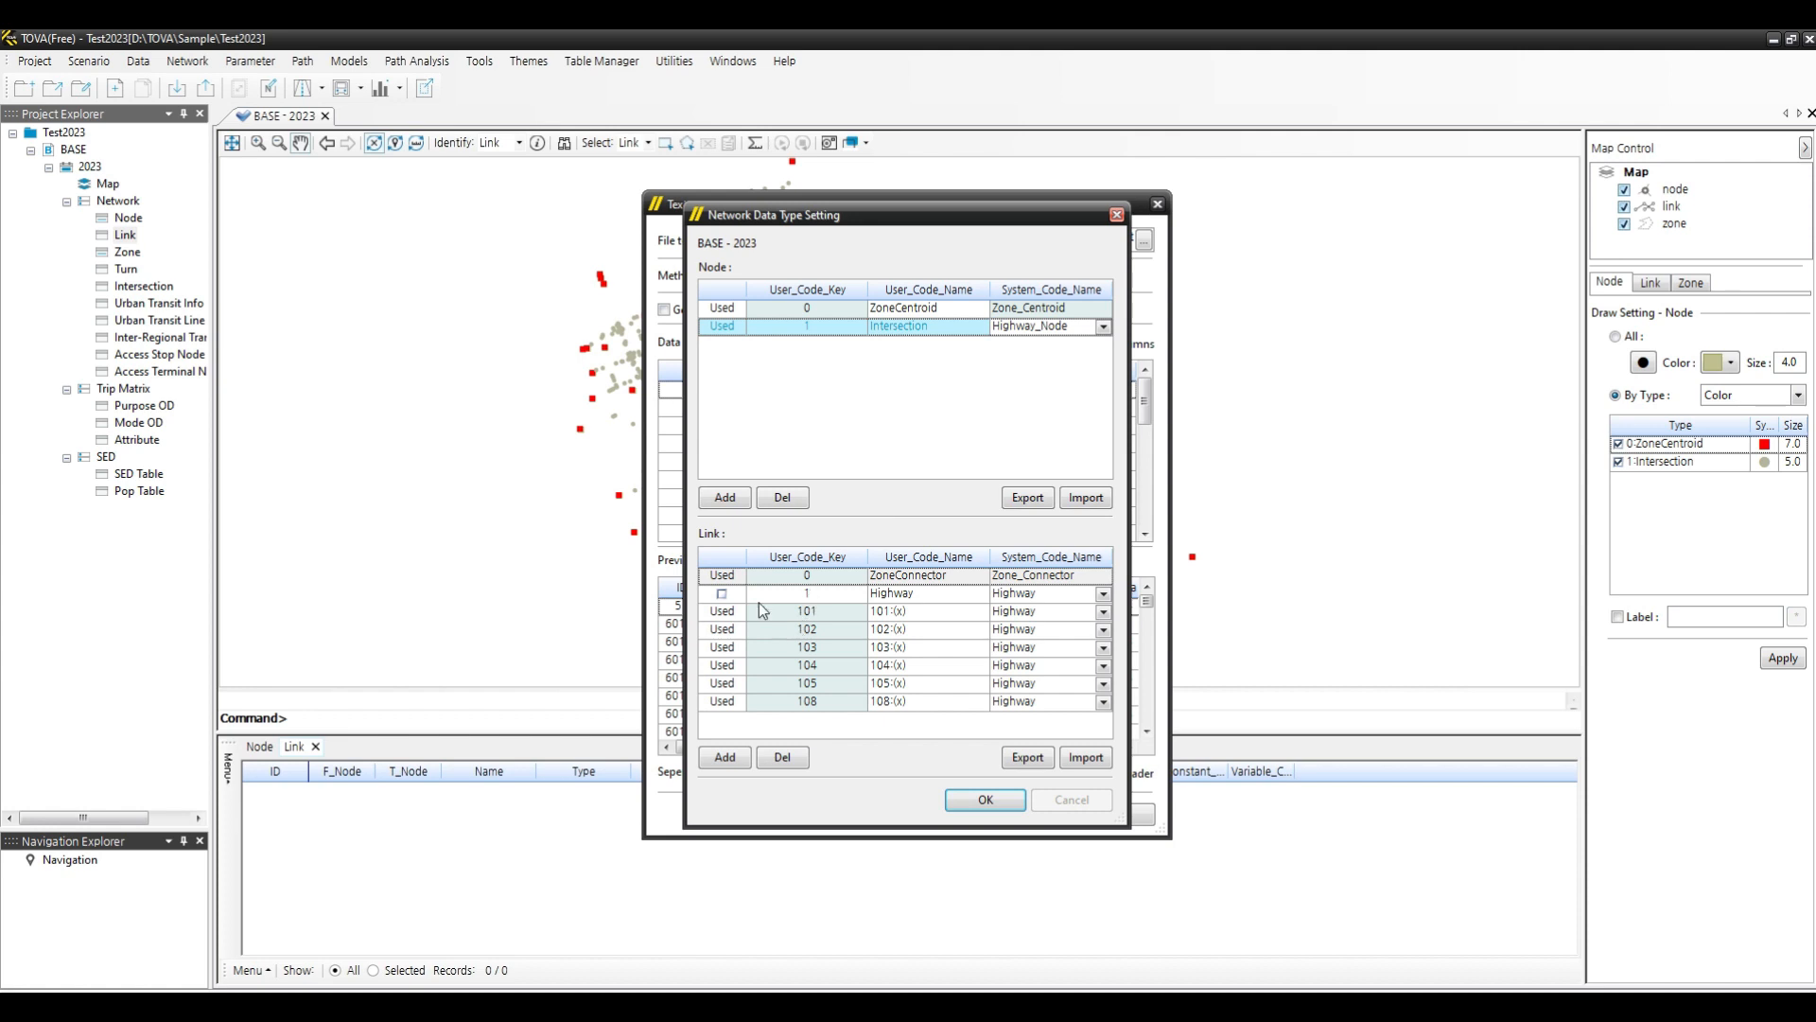
click(1036, 579)
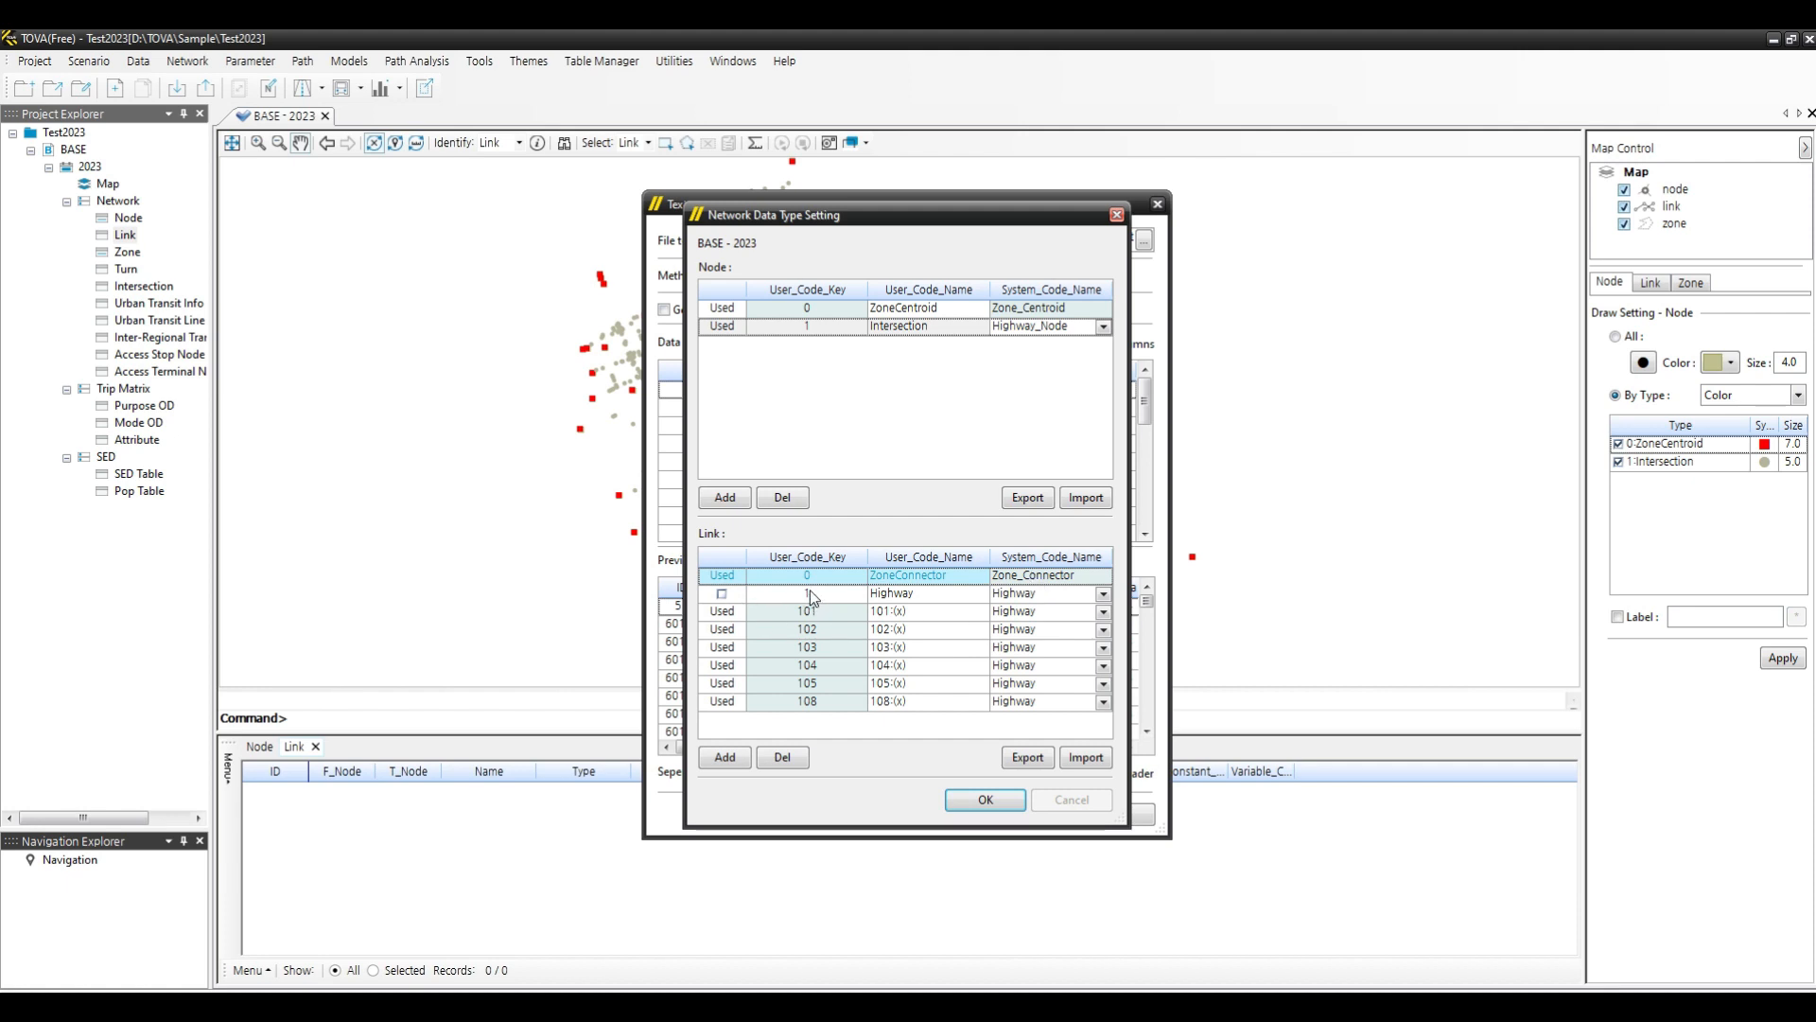
click(722, 594)
click(784, 758)
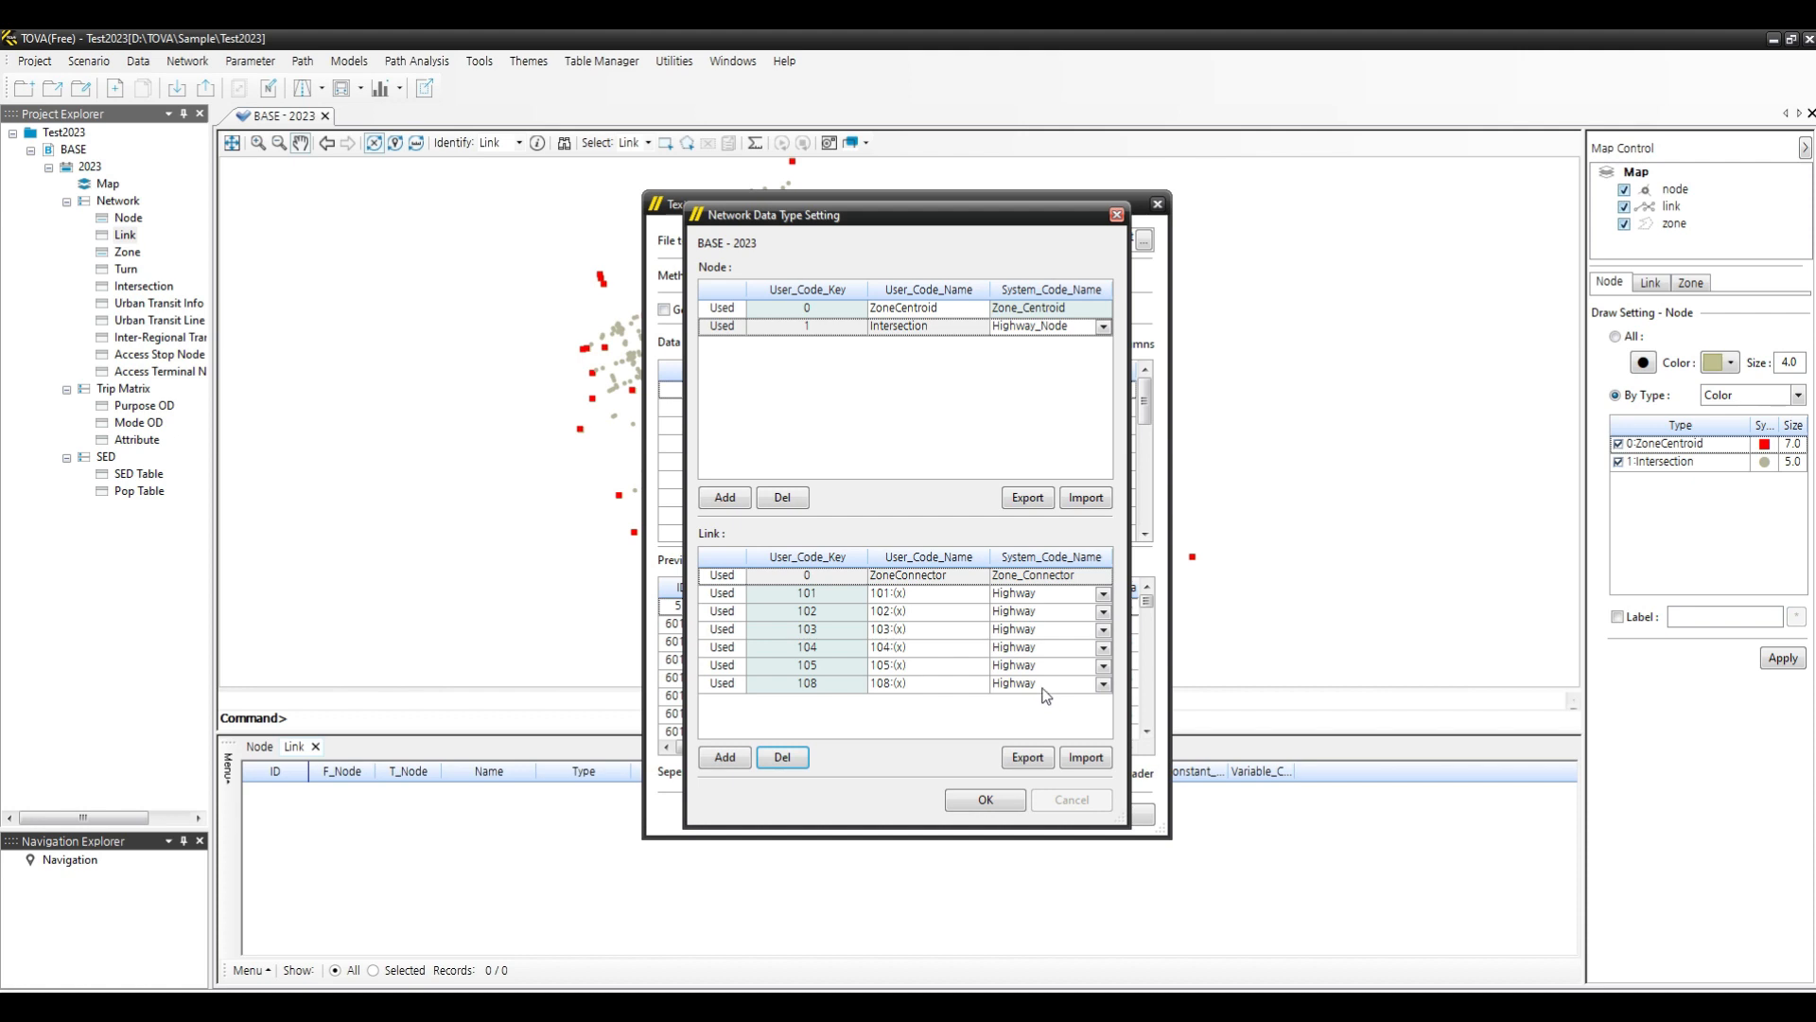
- Rename link types 101 and 102 as Express and UrbanEx
click(925, 594)
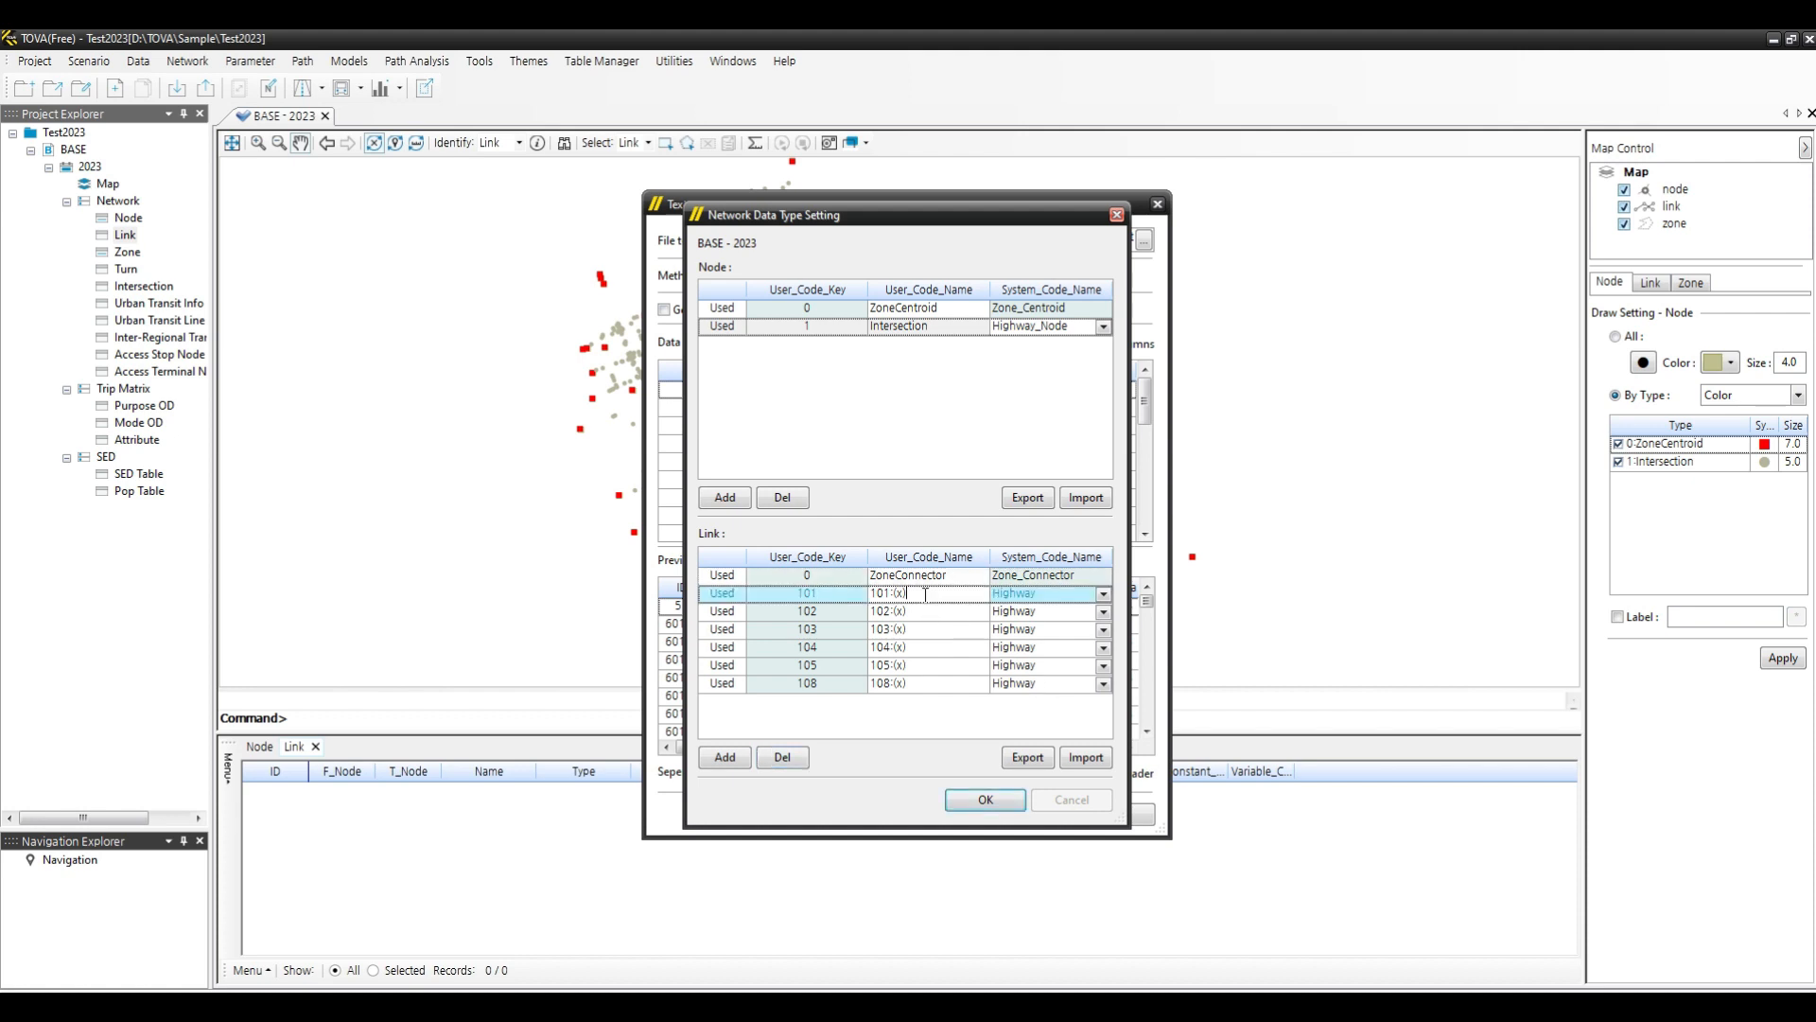
click(1103, 594)
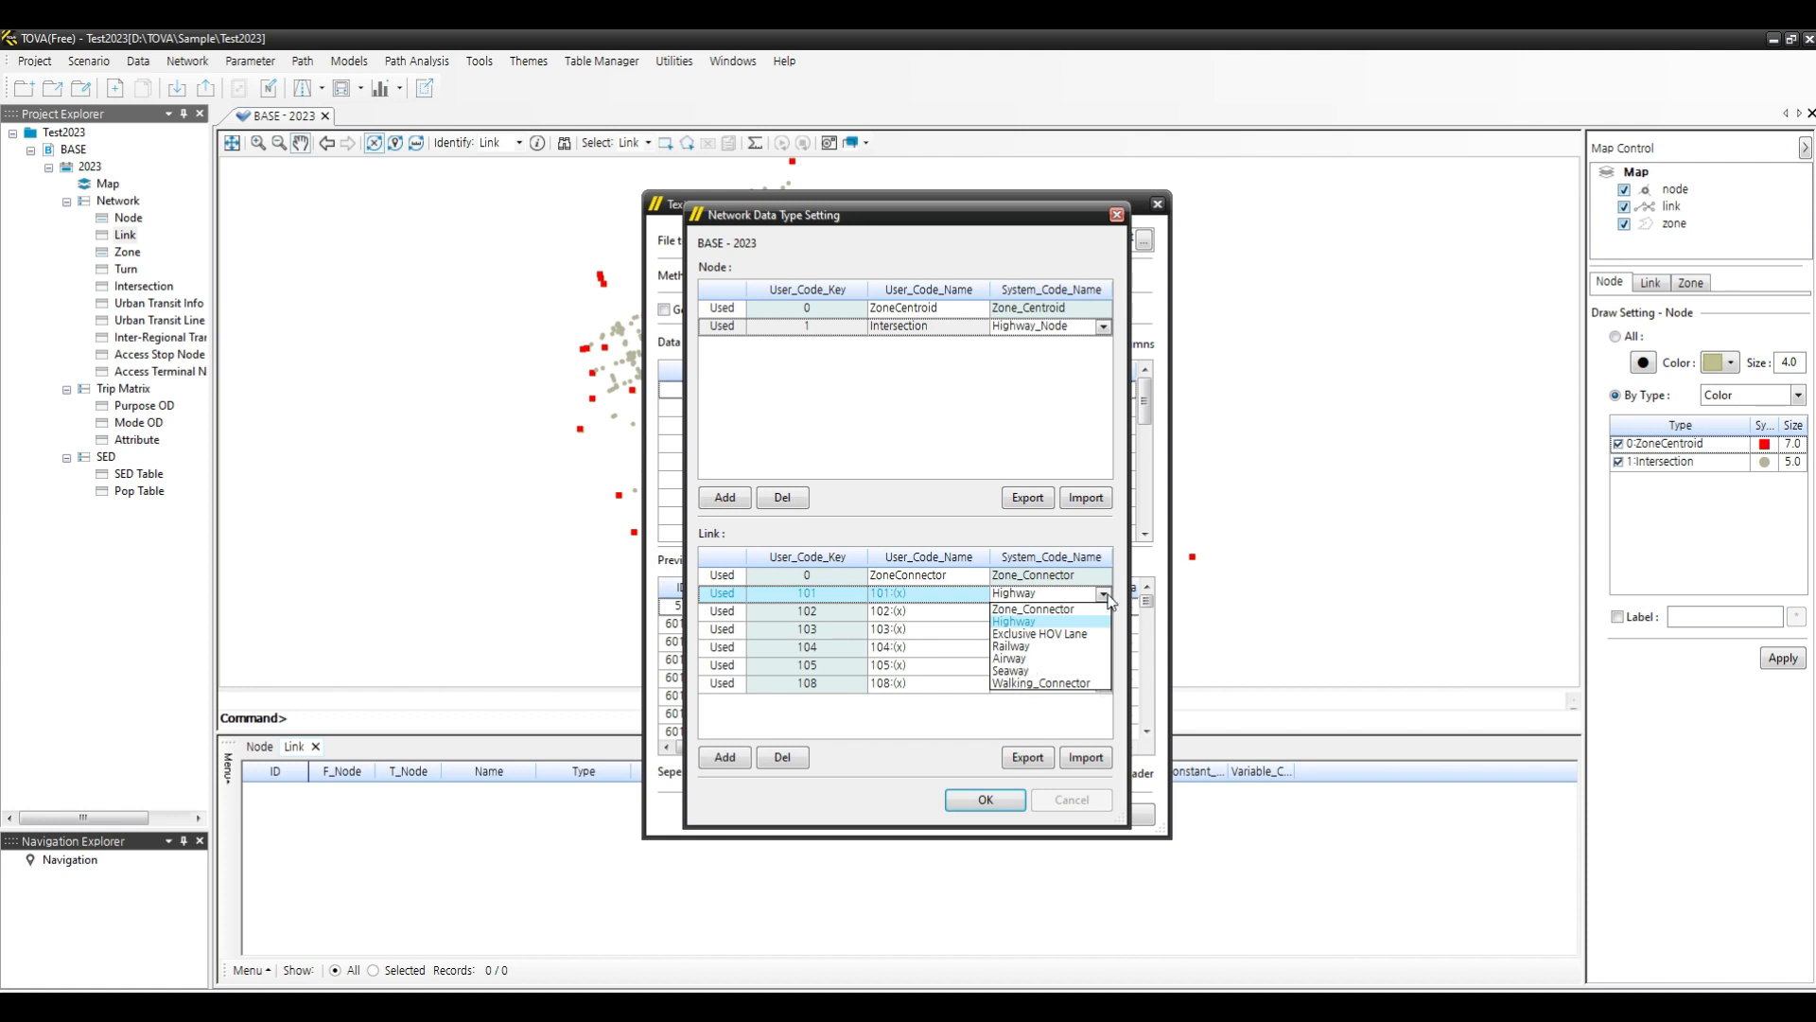
click(1011, 622)
click(925, 594)
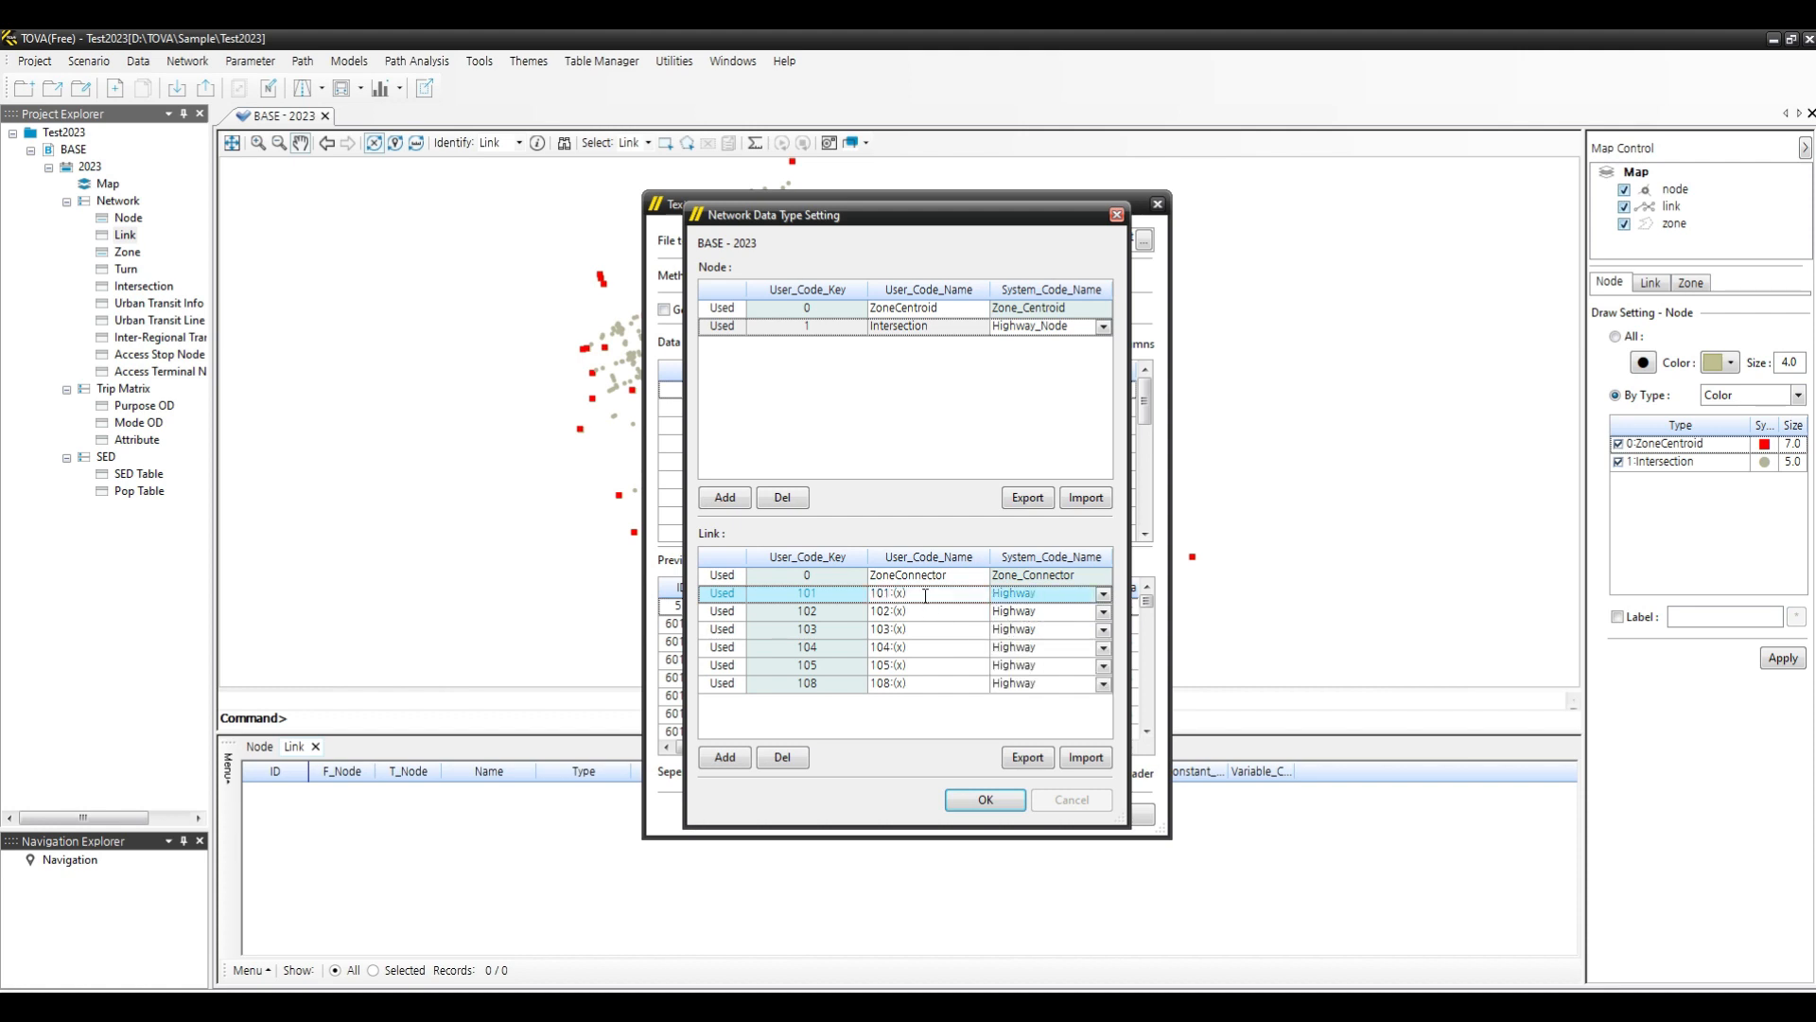
drag(925, 594, 728, 569)
text(Express)
click(934, 612)
drag(934, 612, 804, 610)
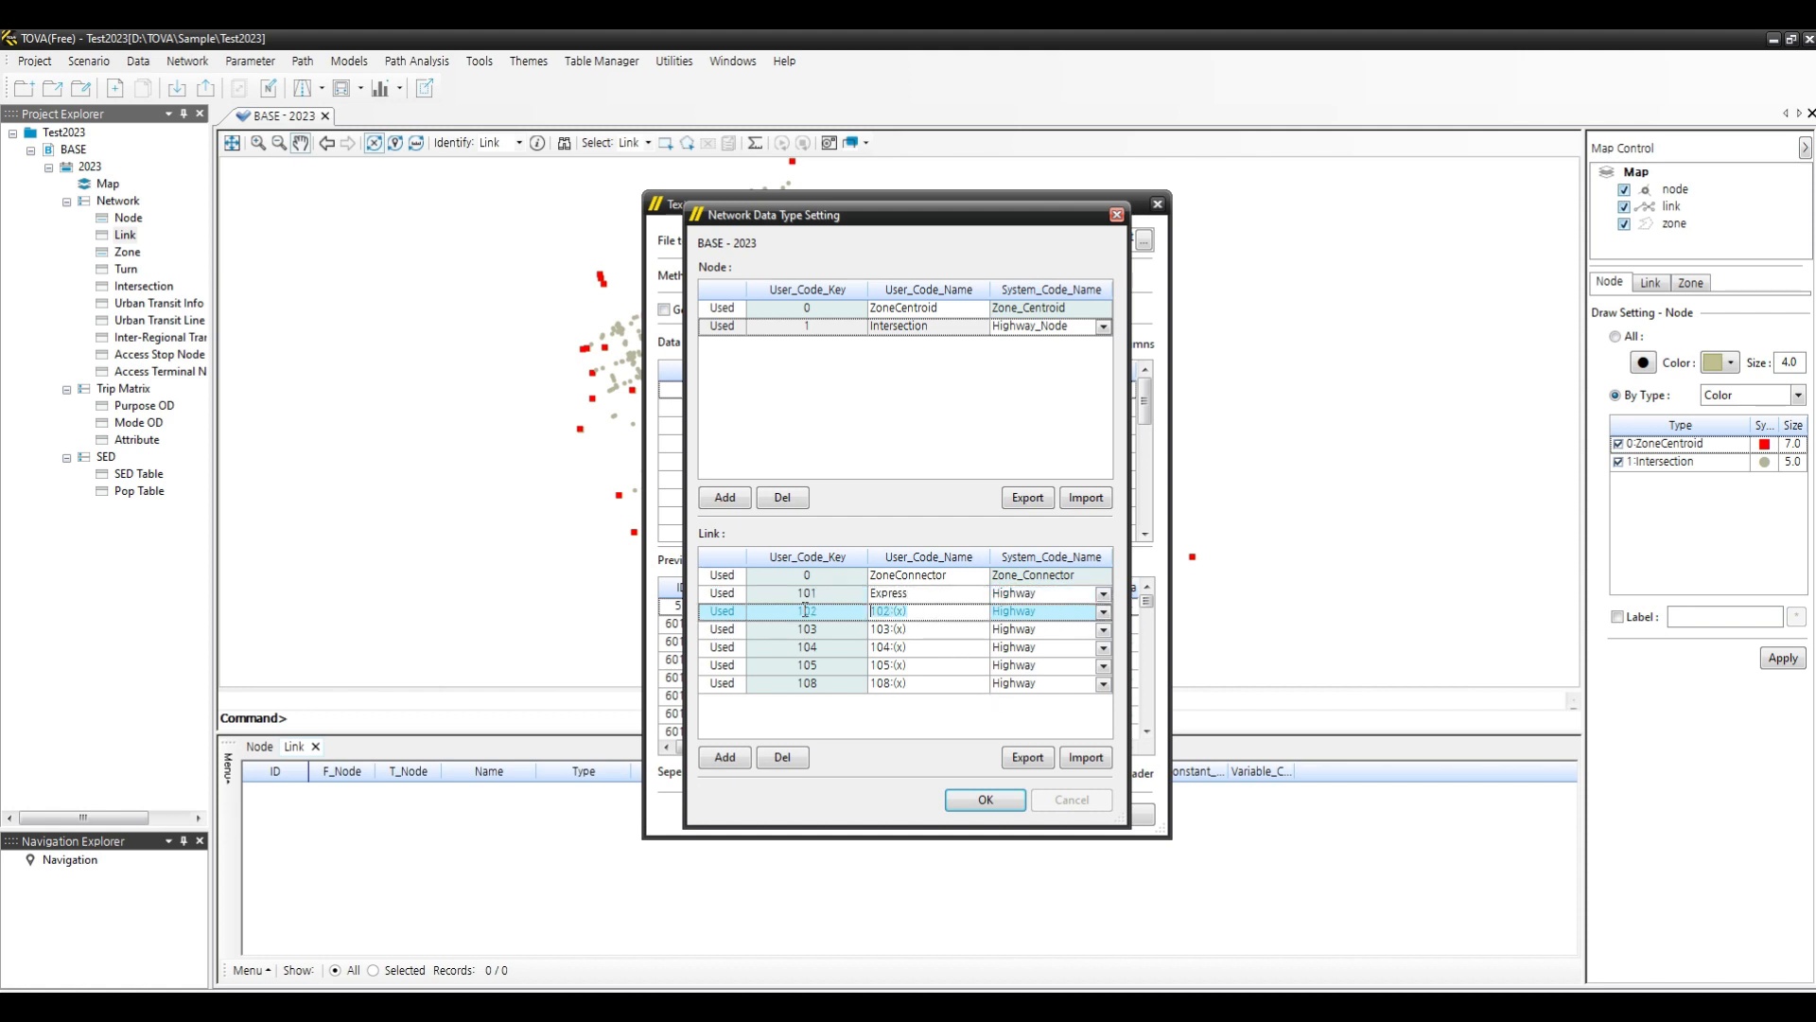
text(UrbanEx)
- Rename link types 103 and 104 as NationalHW and Interzonal
click(920, 630)
click(920, 630)
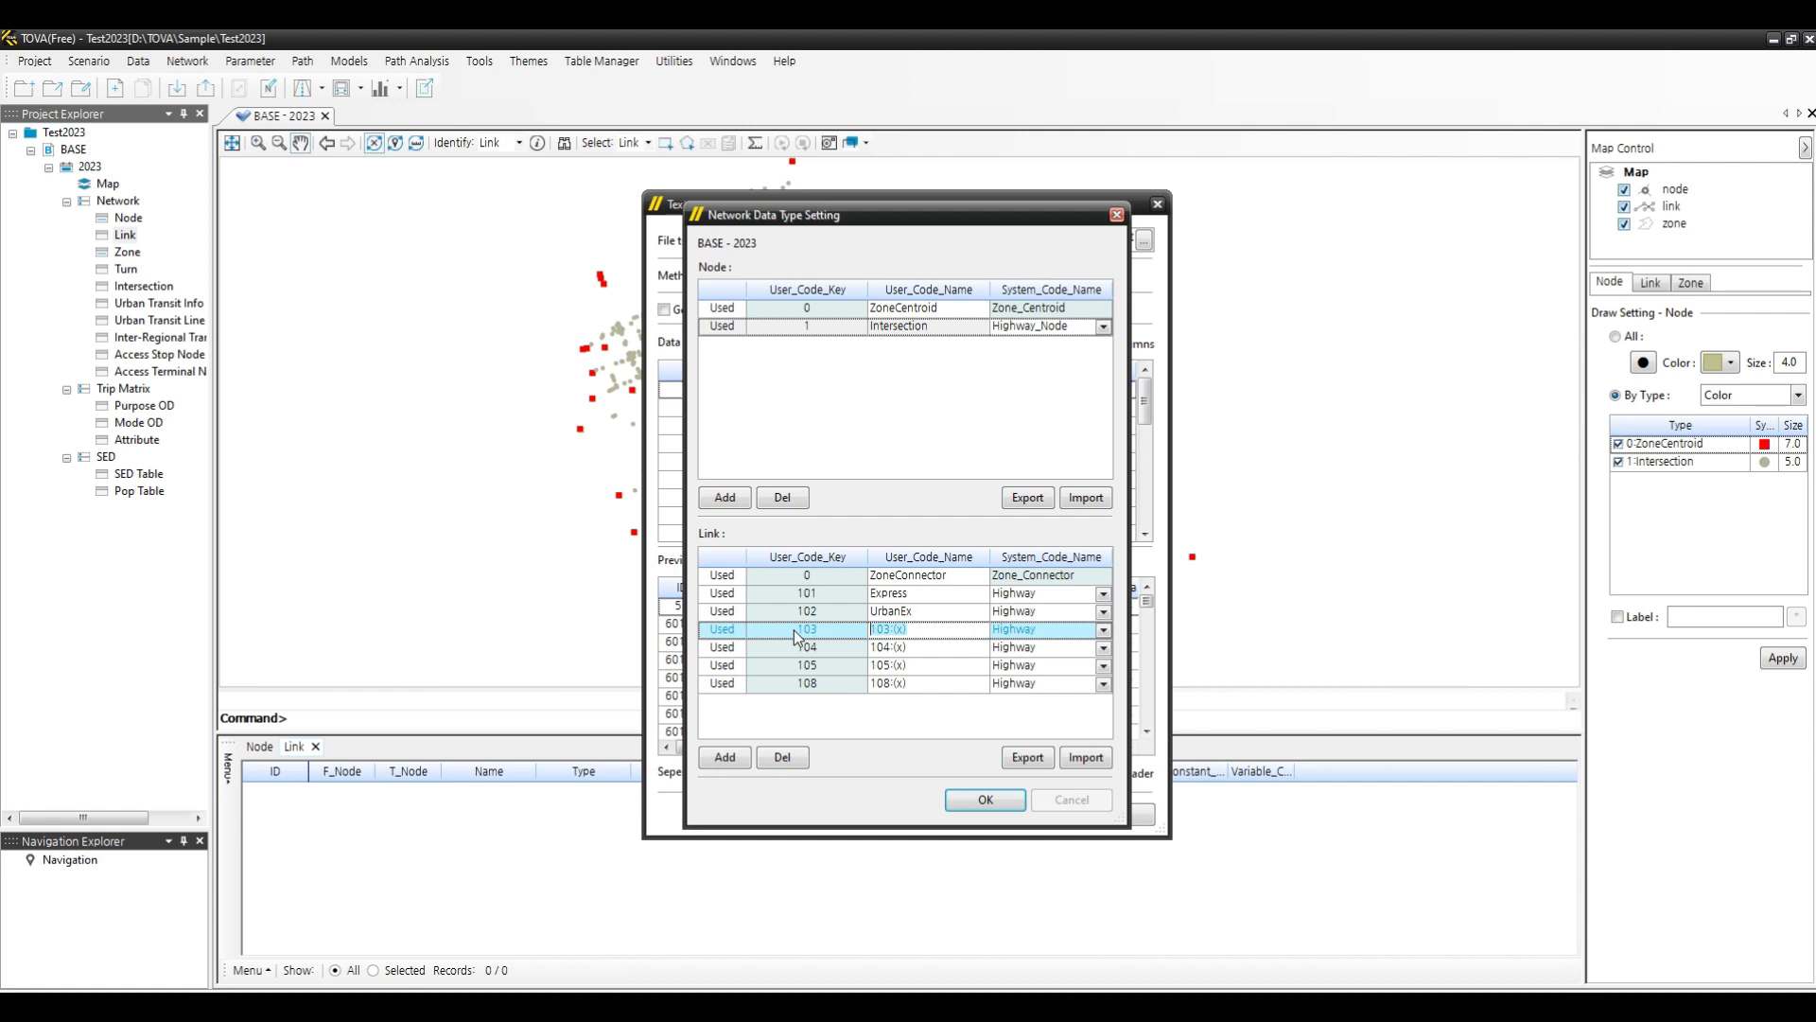
text(Natino)
key(BackSpace)
key(BackSpace)
text(on)
text(alHW)
click(922, 648)
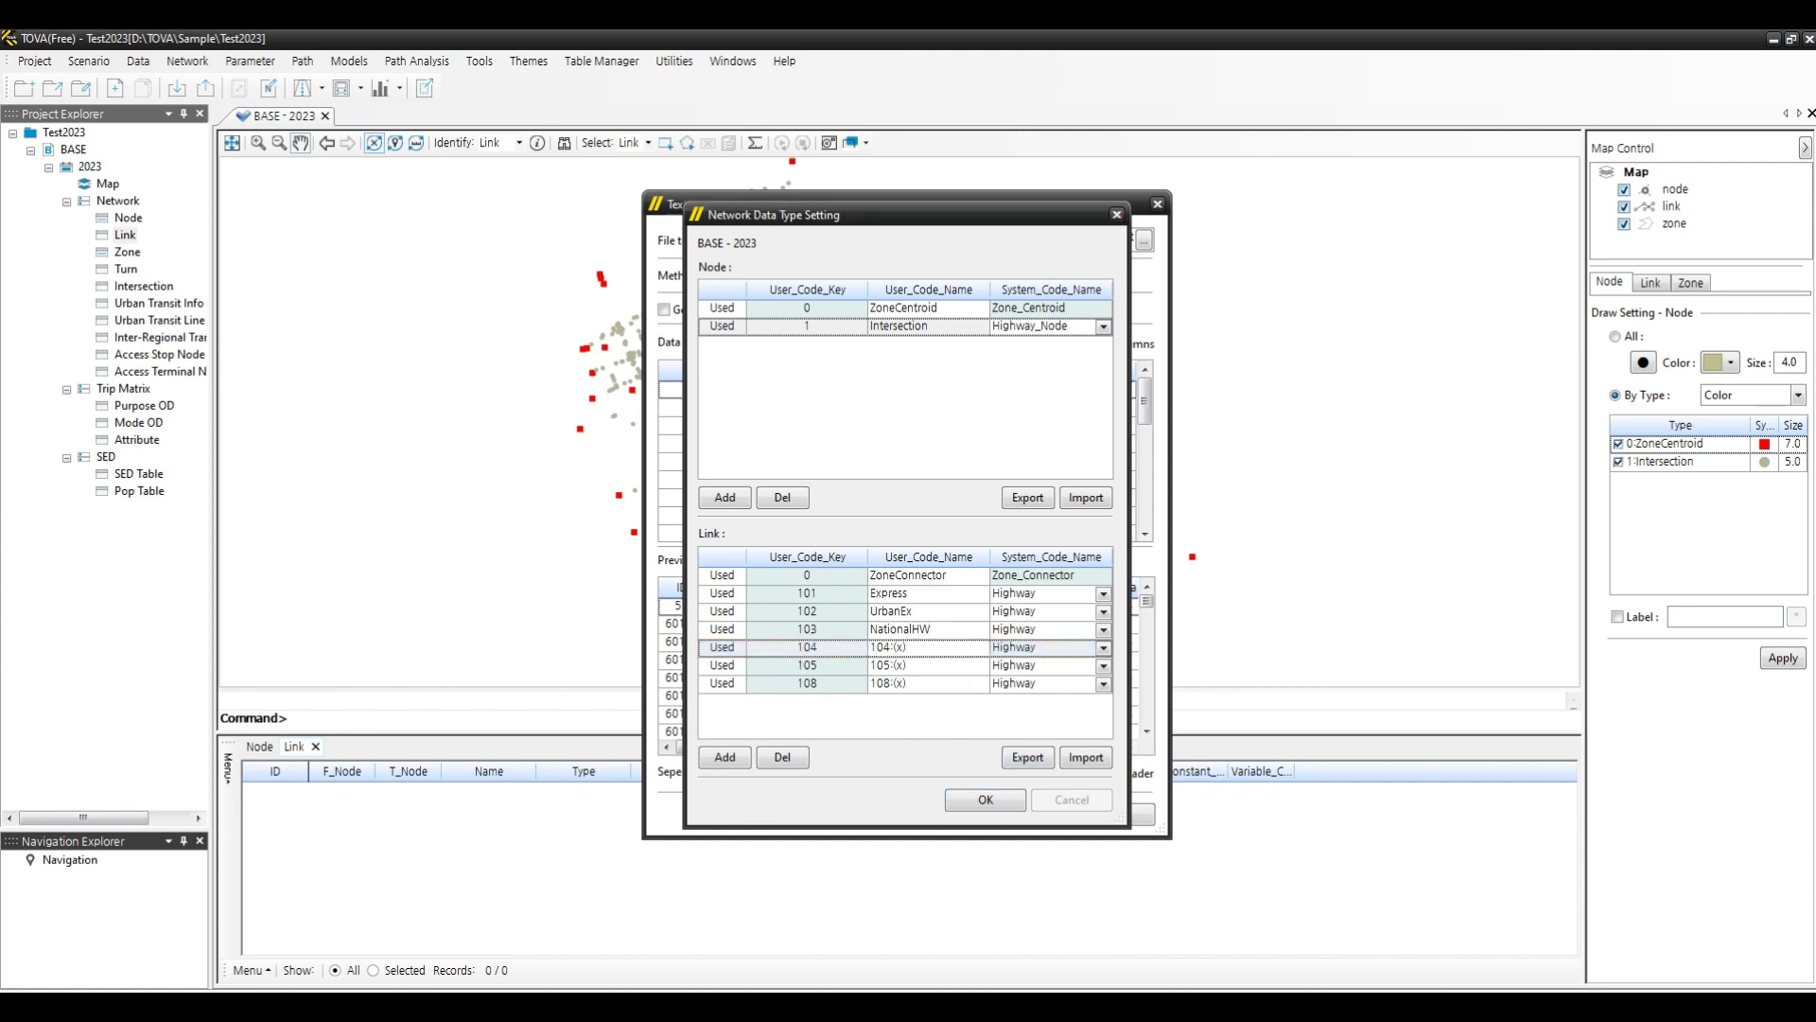
click(948, 647)
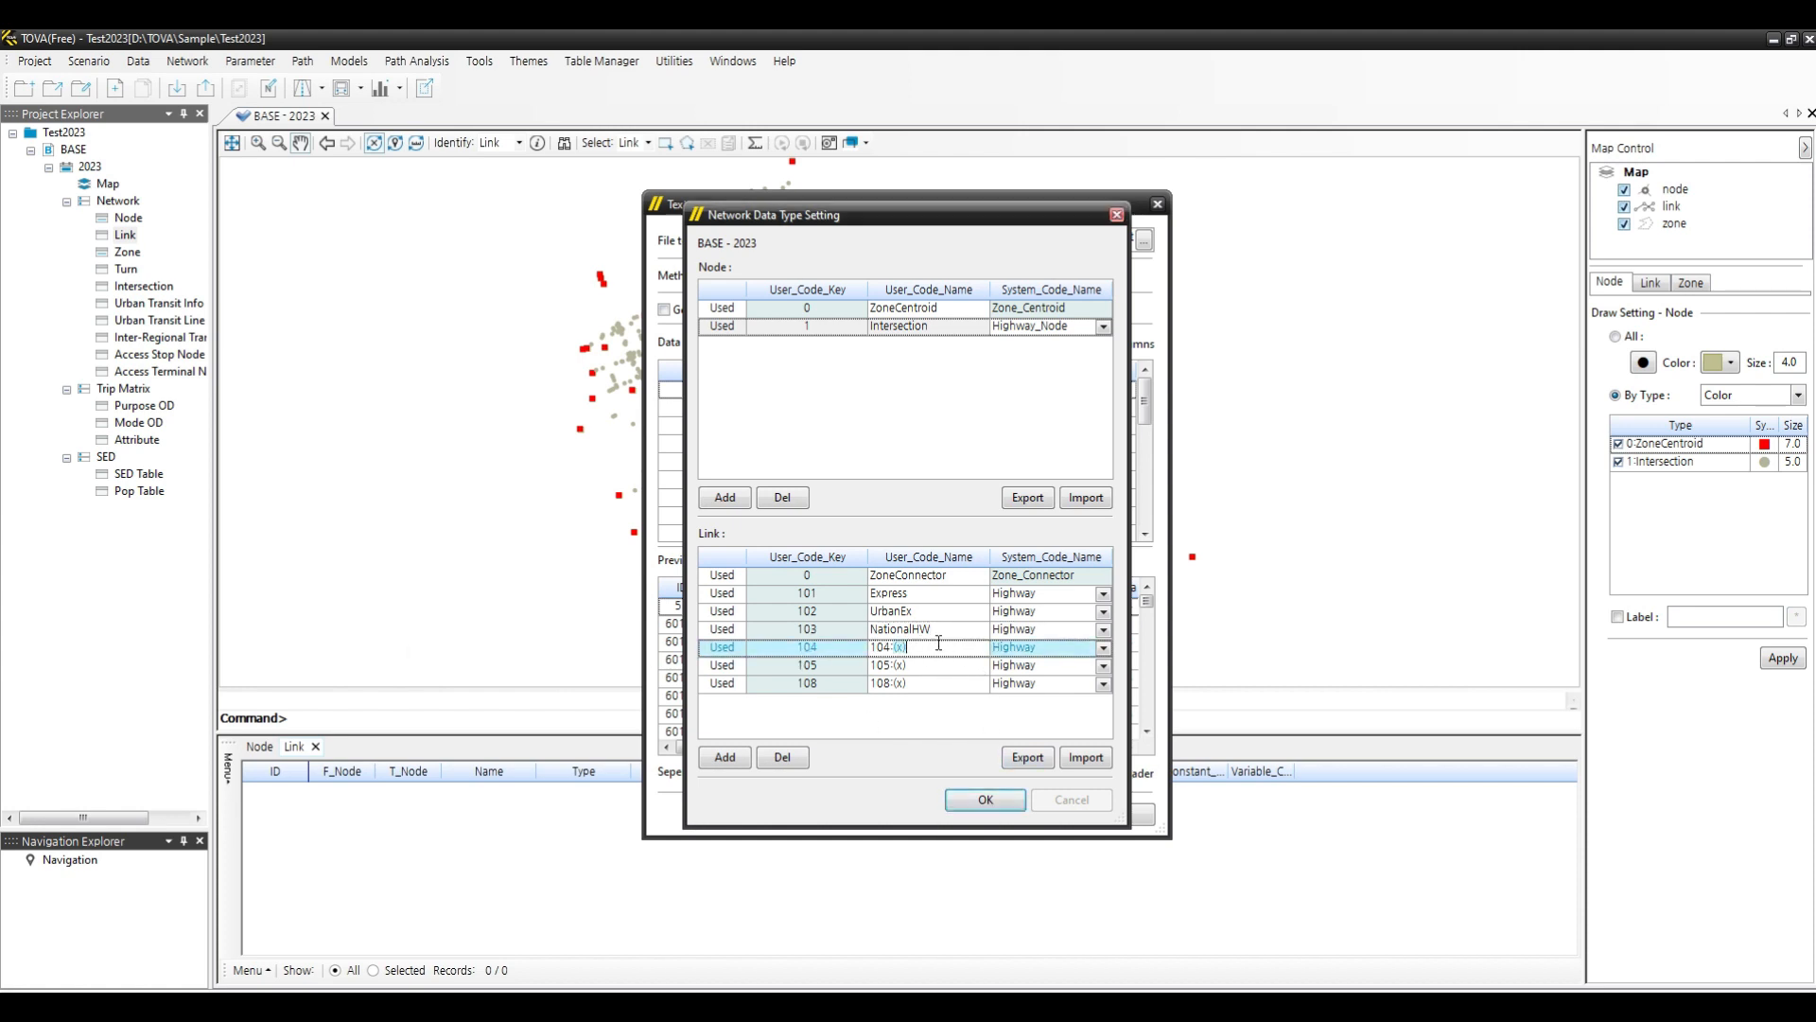
click(910, 645)
drag(910, 645, 818, 641)
key(BackSpace)
text(Interzonal)
- Rename link types 105 and 108 as NSRural and Ramp, and apply the network data type settings
click(915, 665)
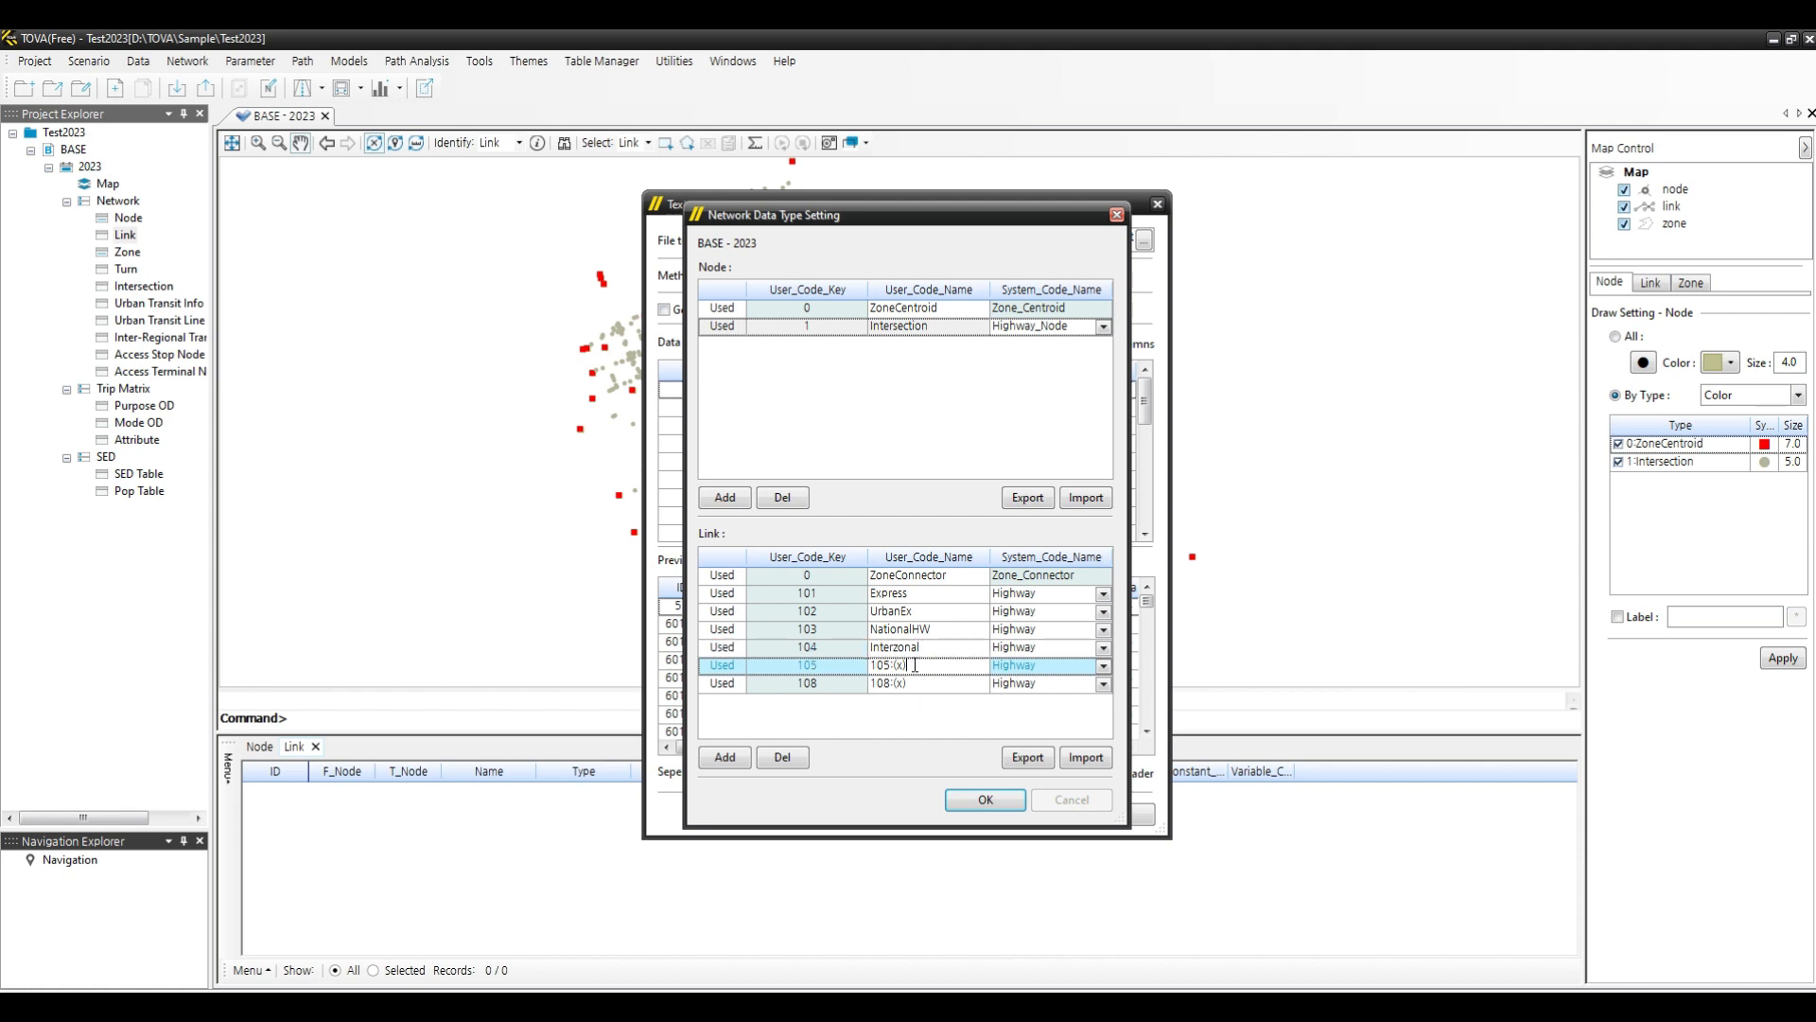
click(915, 665)
text(City)
key(BackSpace)
text(SRural)
click(920, 685)
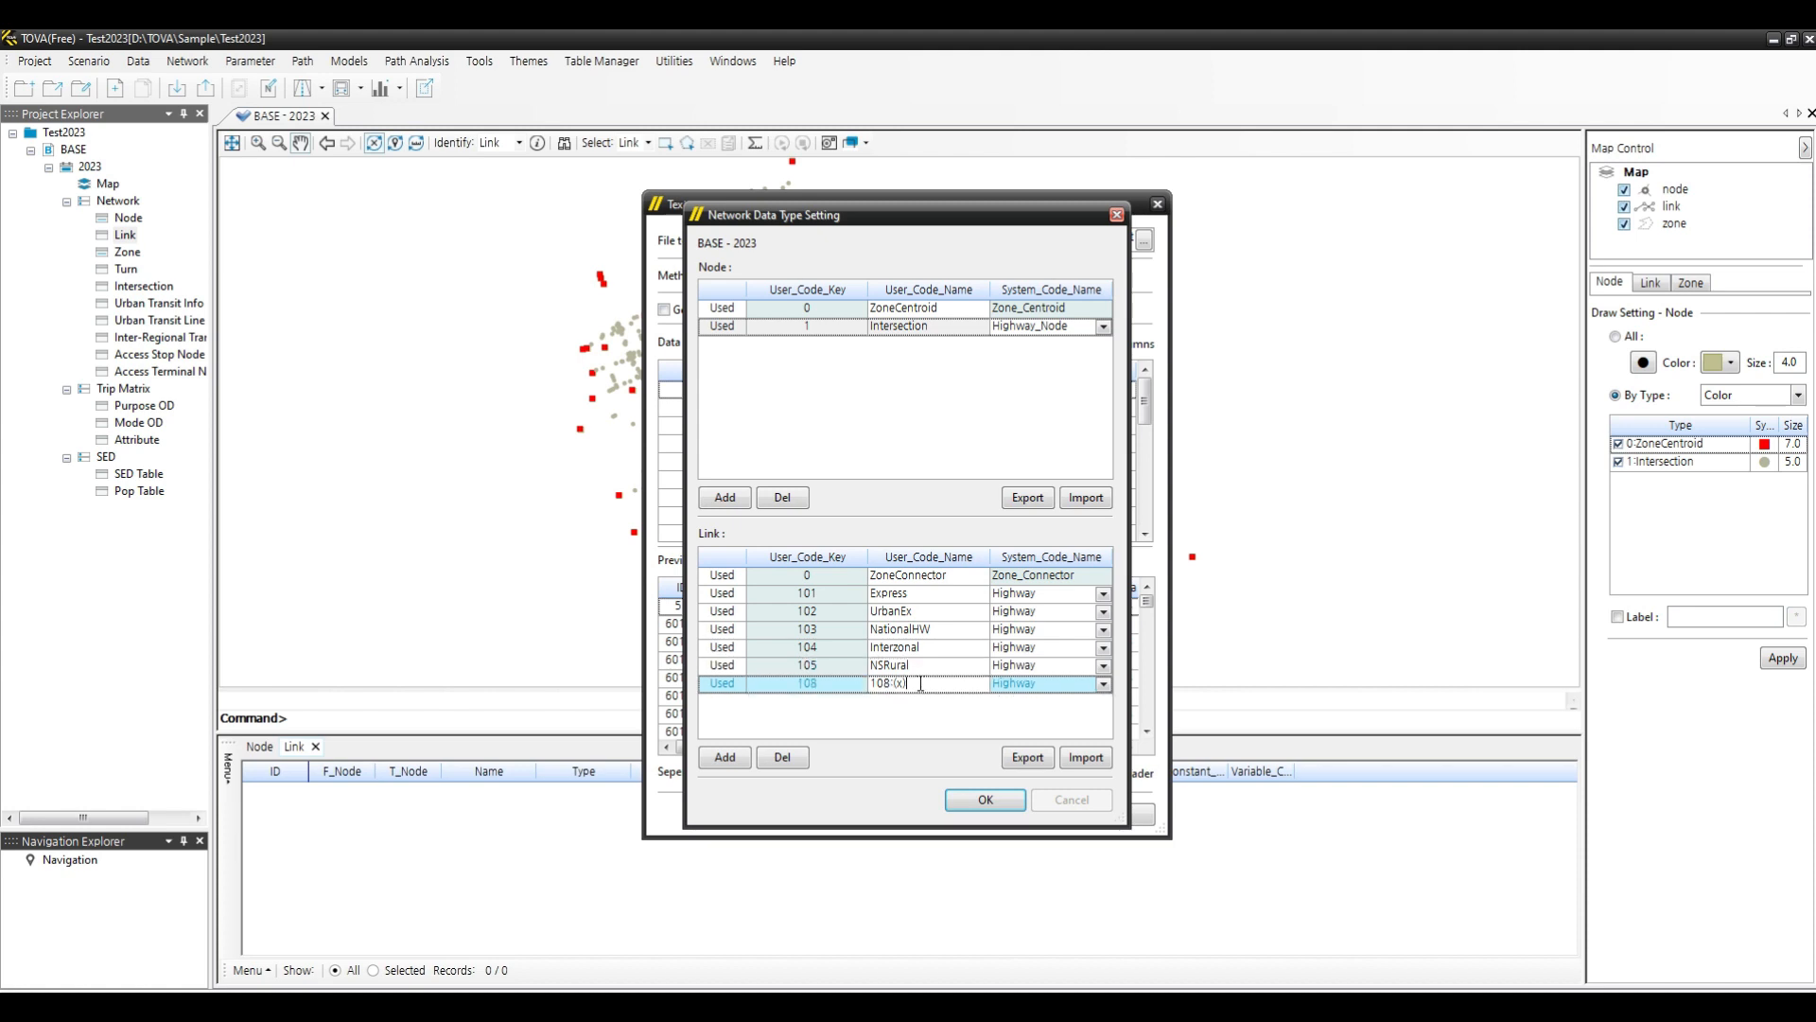
click(921, 683)
text(Ramp)
click(983, 802)
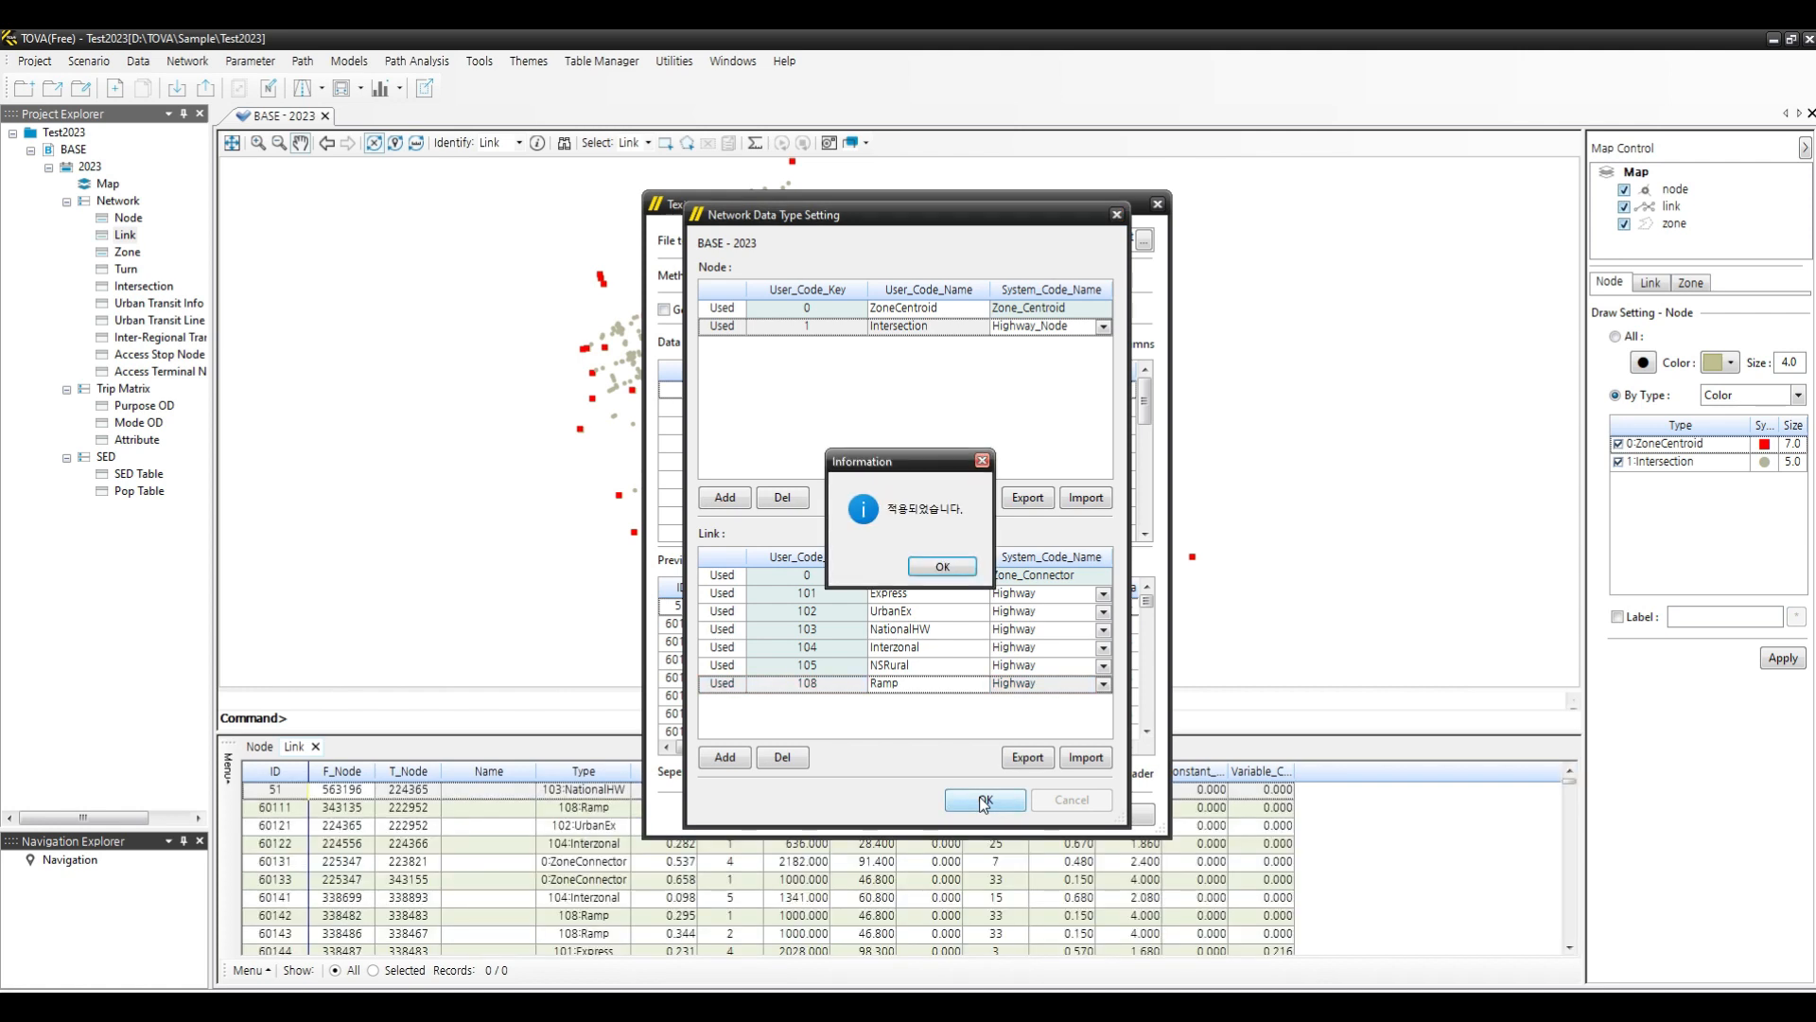
- Confirm the applied type settings and switch the link display to draw by type
click(946, 567)
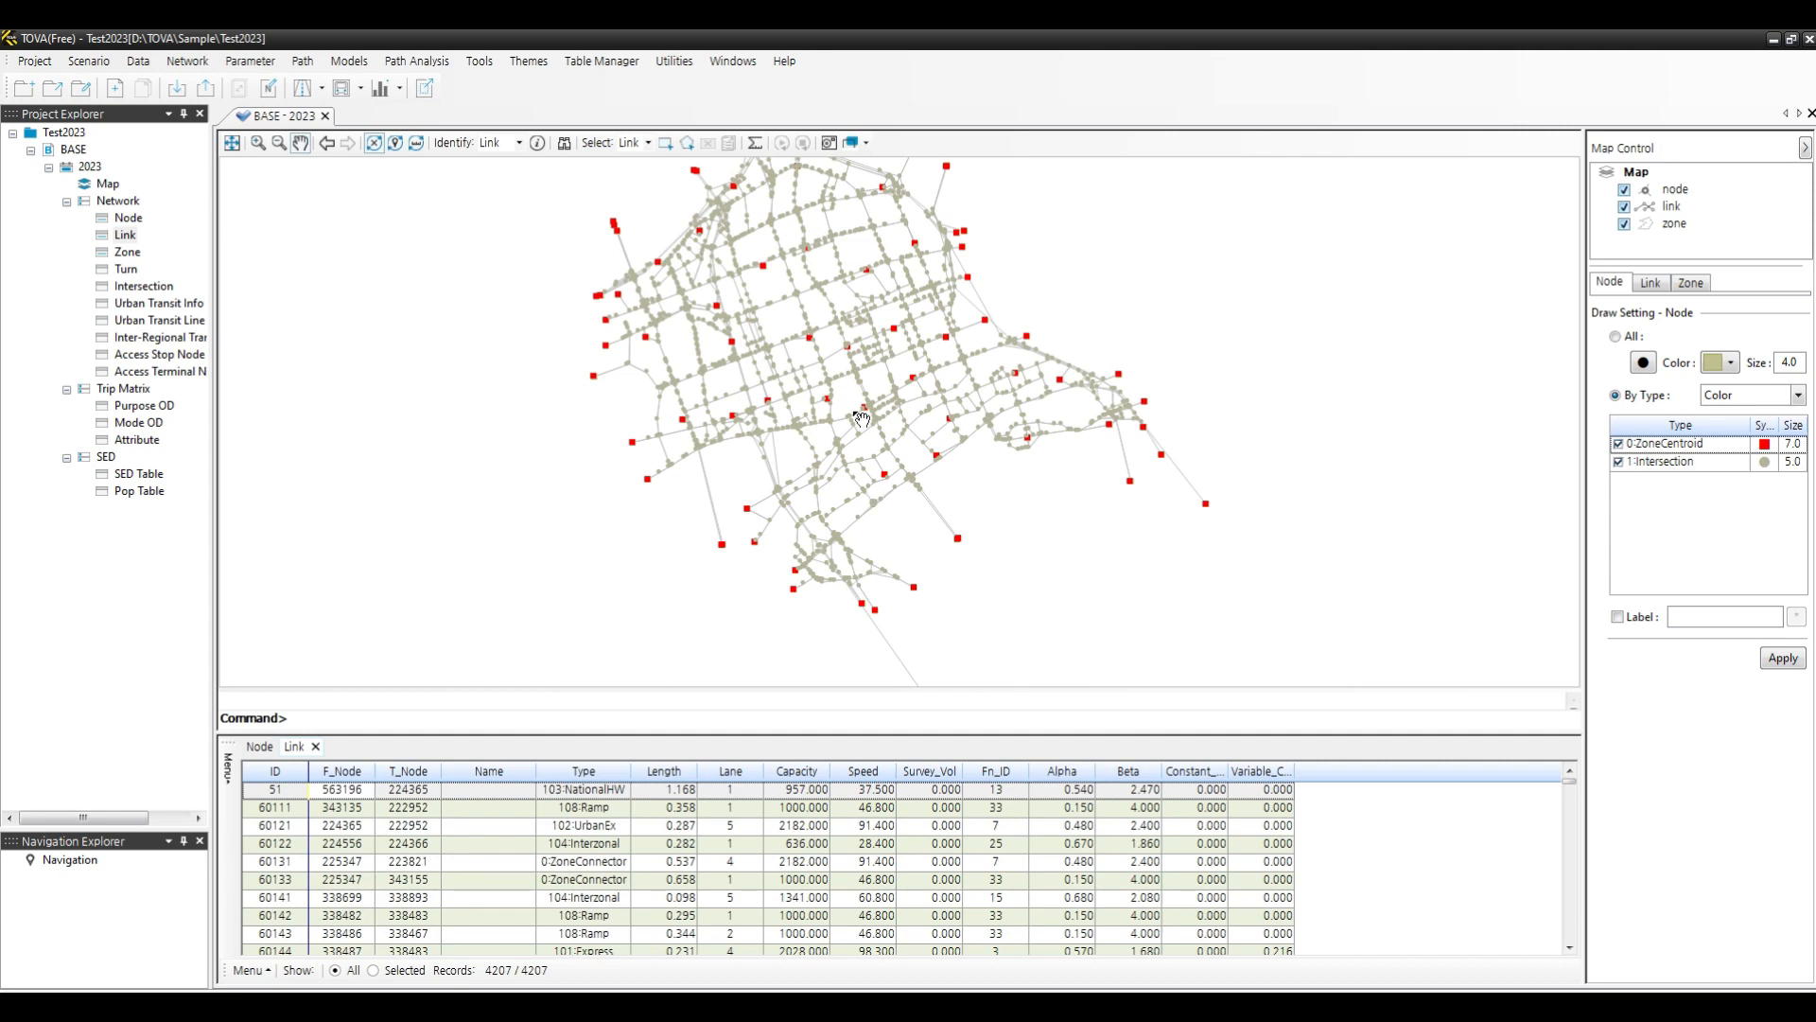
scroll(859, 416, up, 4)
scroll(833, 575, down, 5)
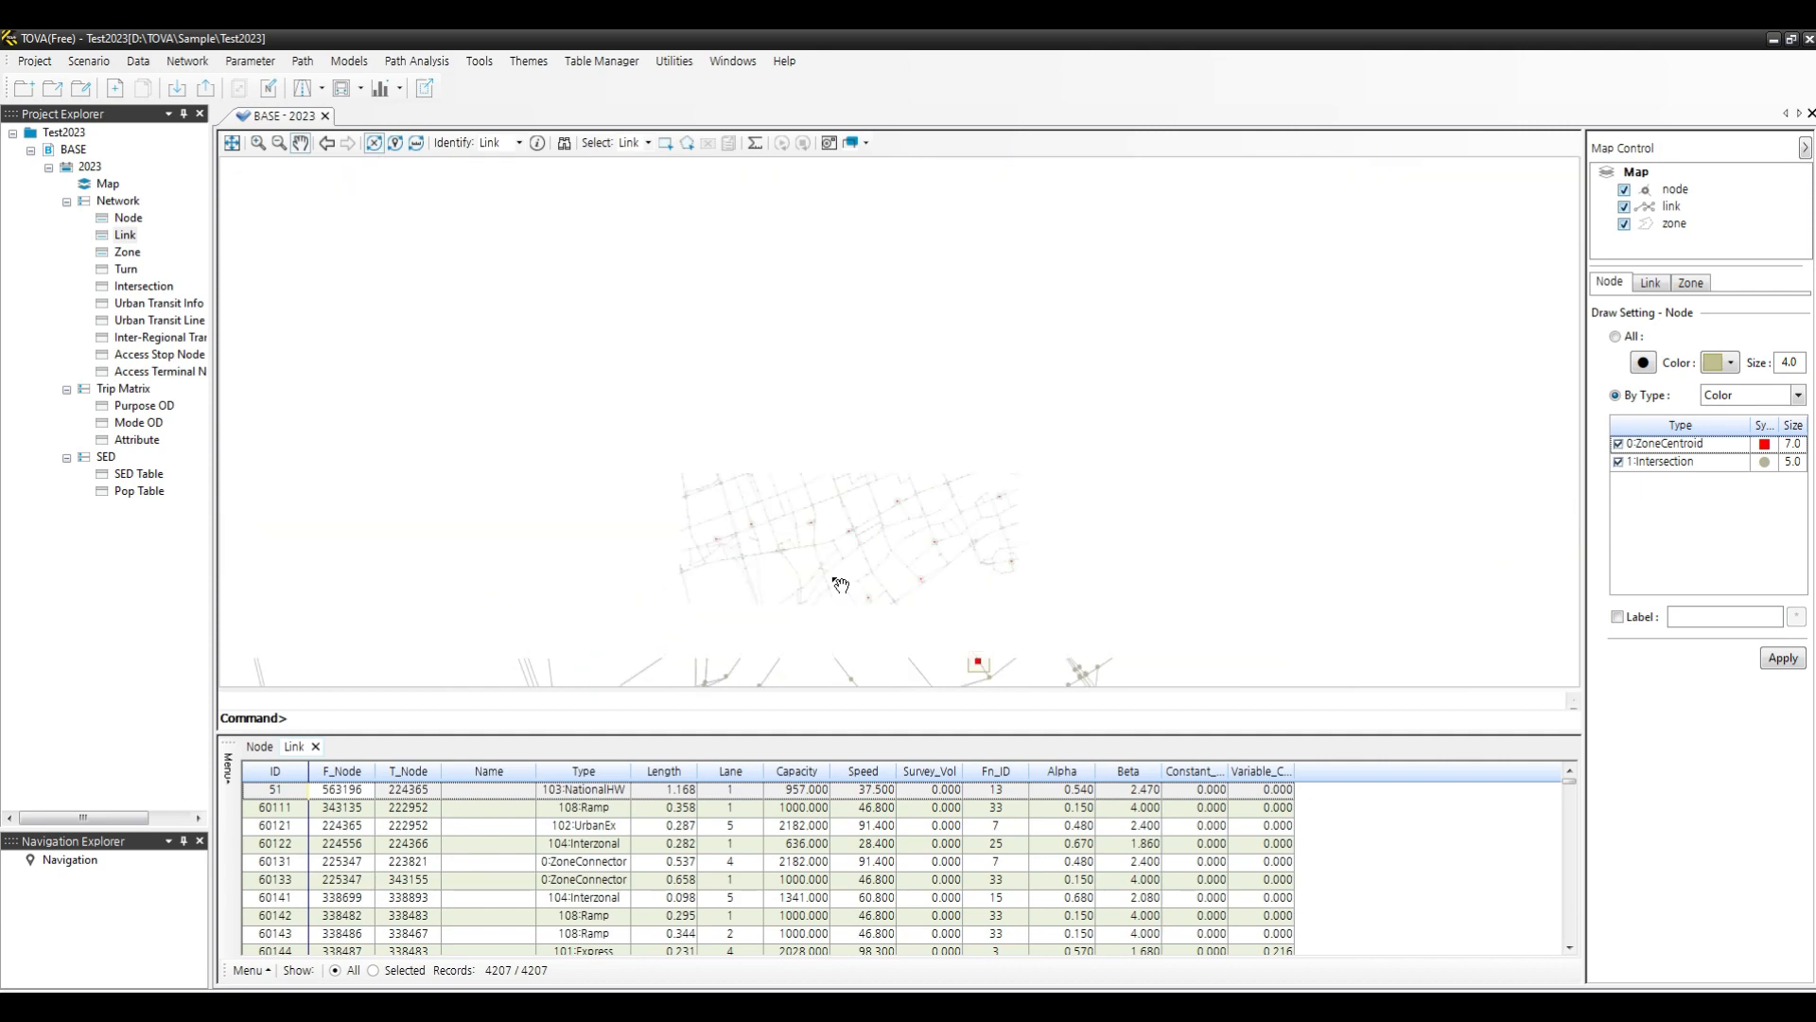
scroll(815, 404, up, 2)
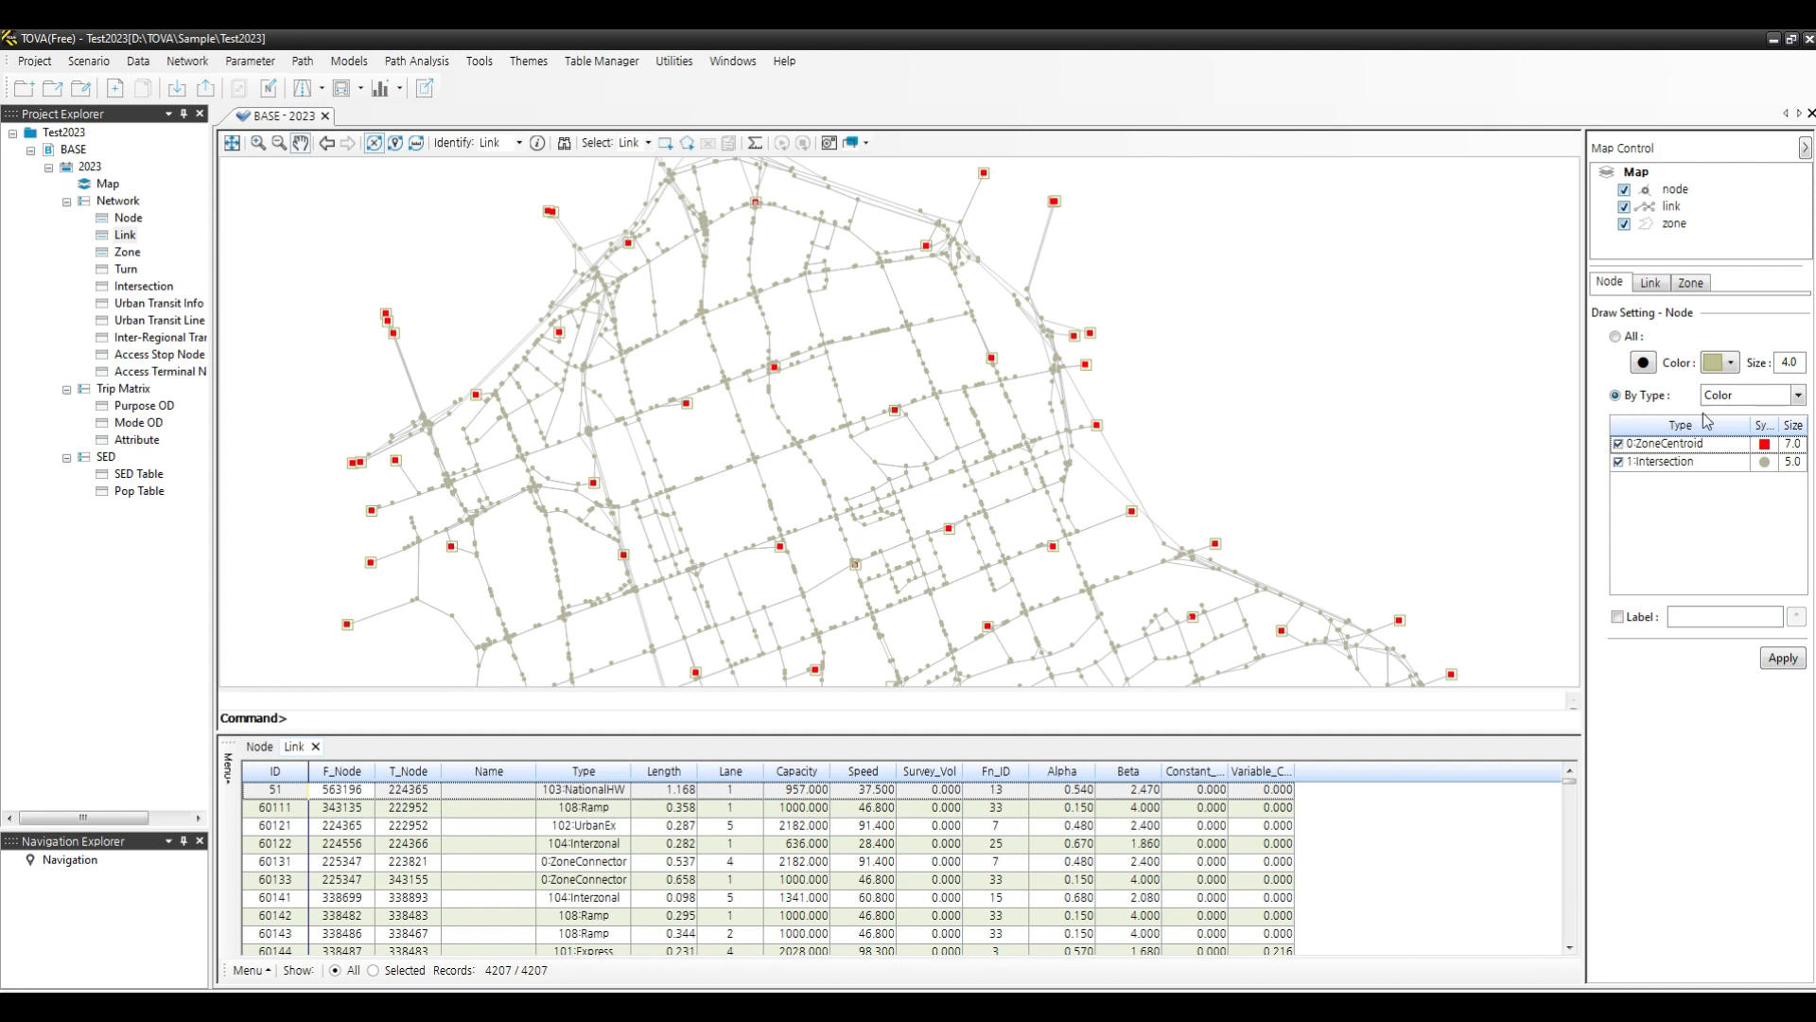
click(1651, 283)
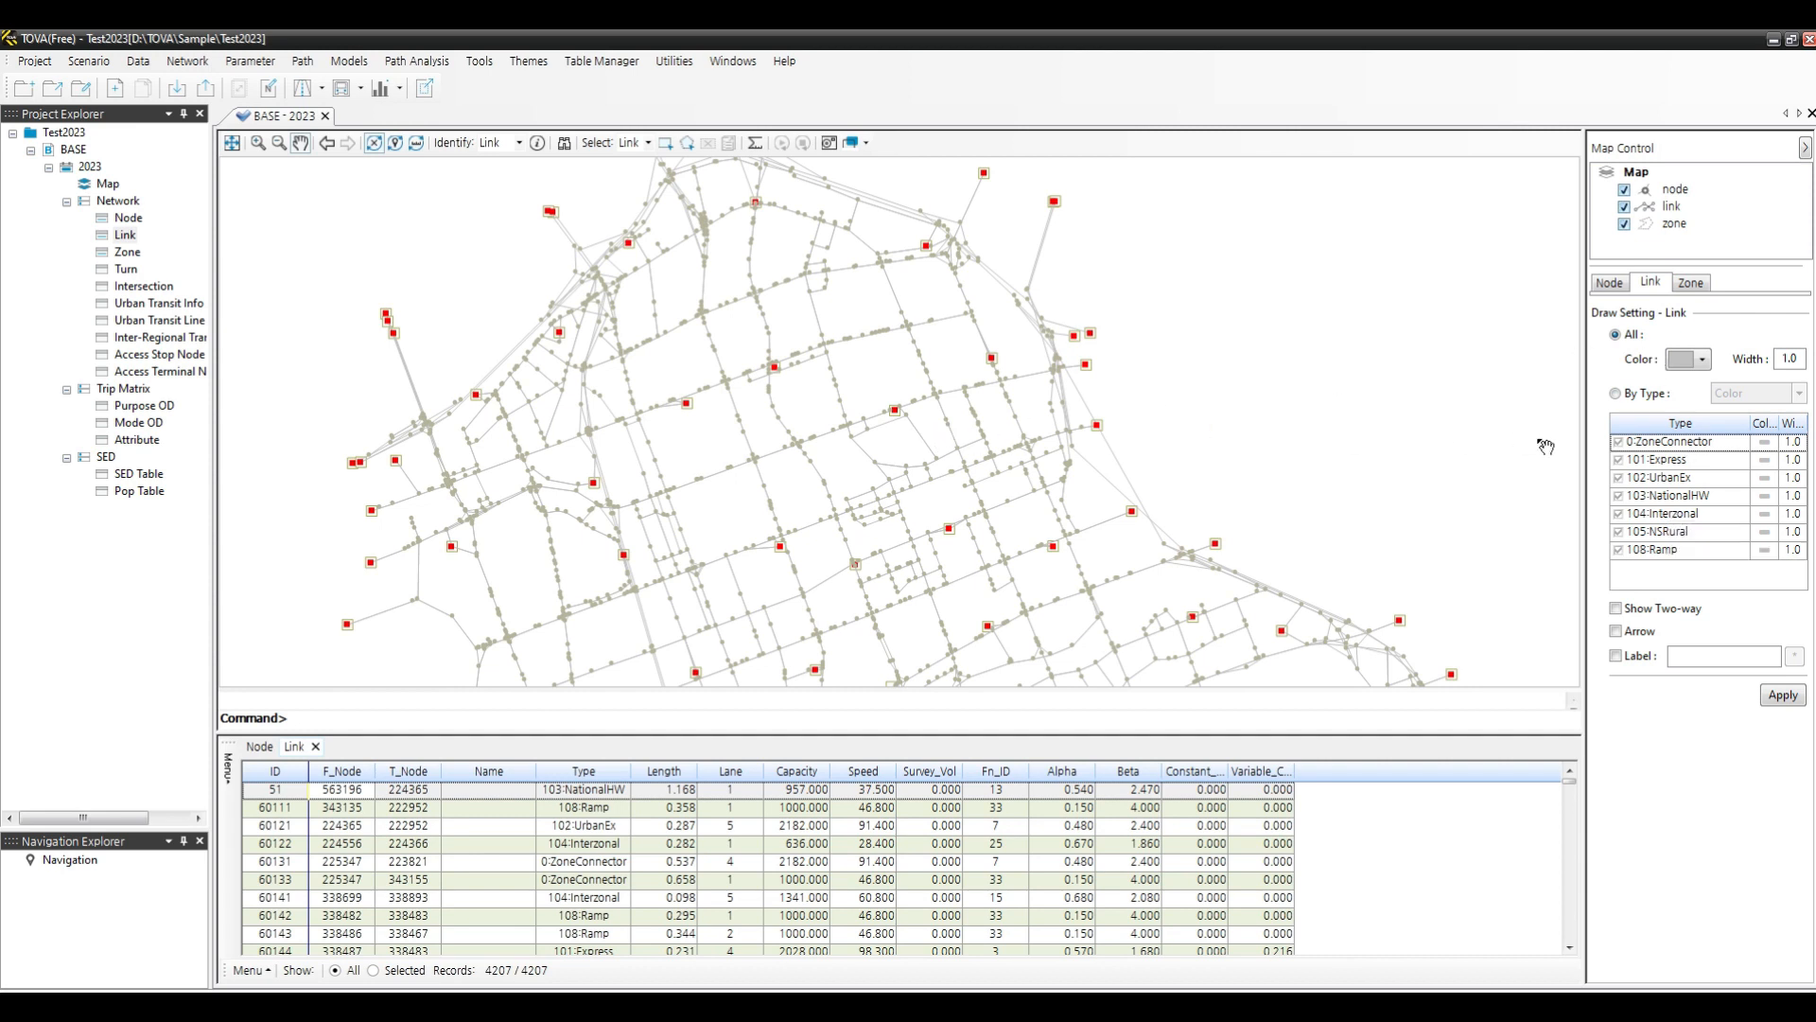
click(1616, 393)
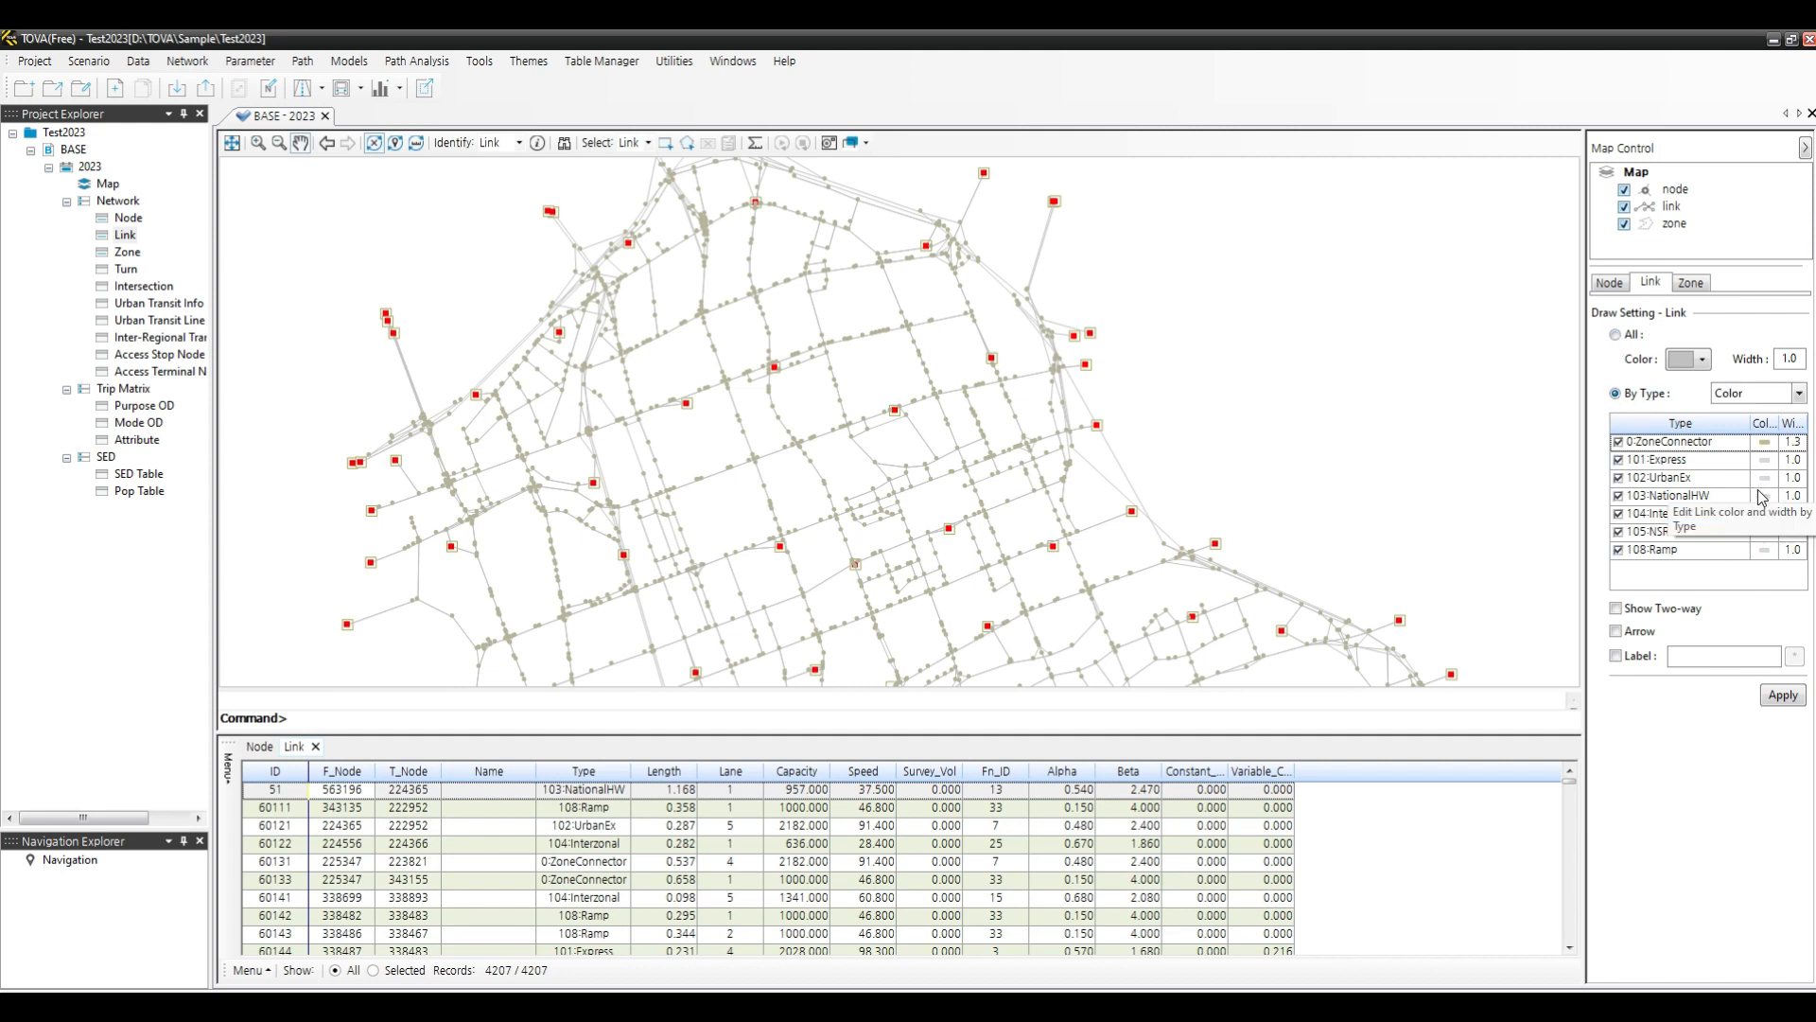
click(1765, 441)
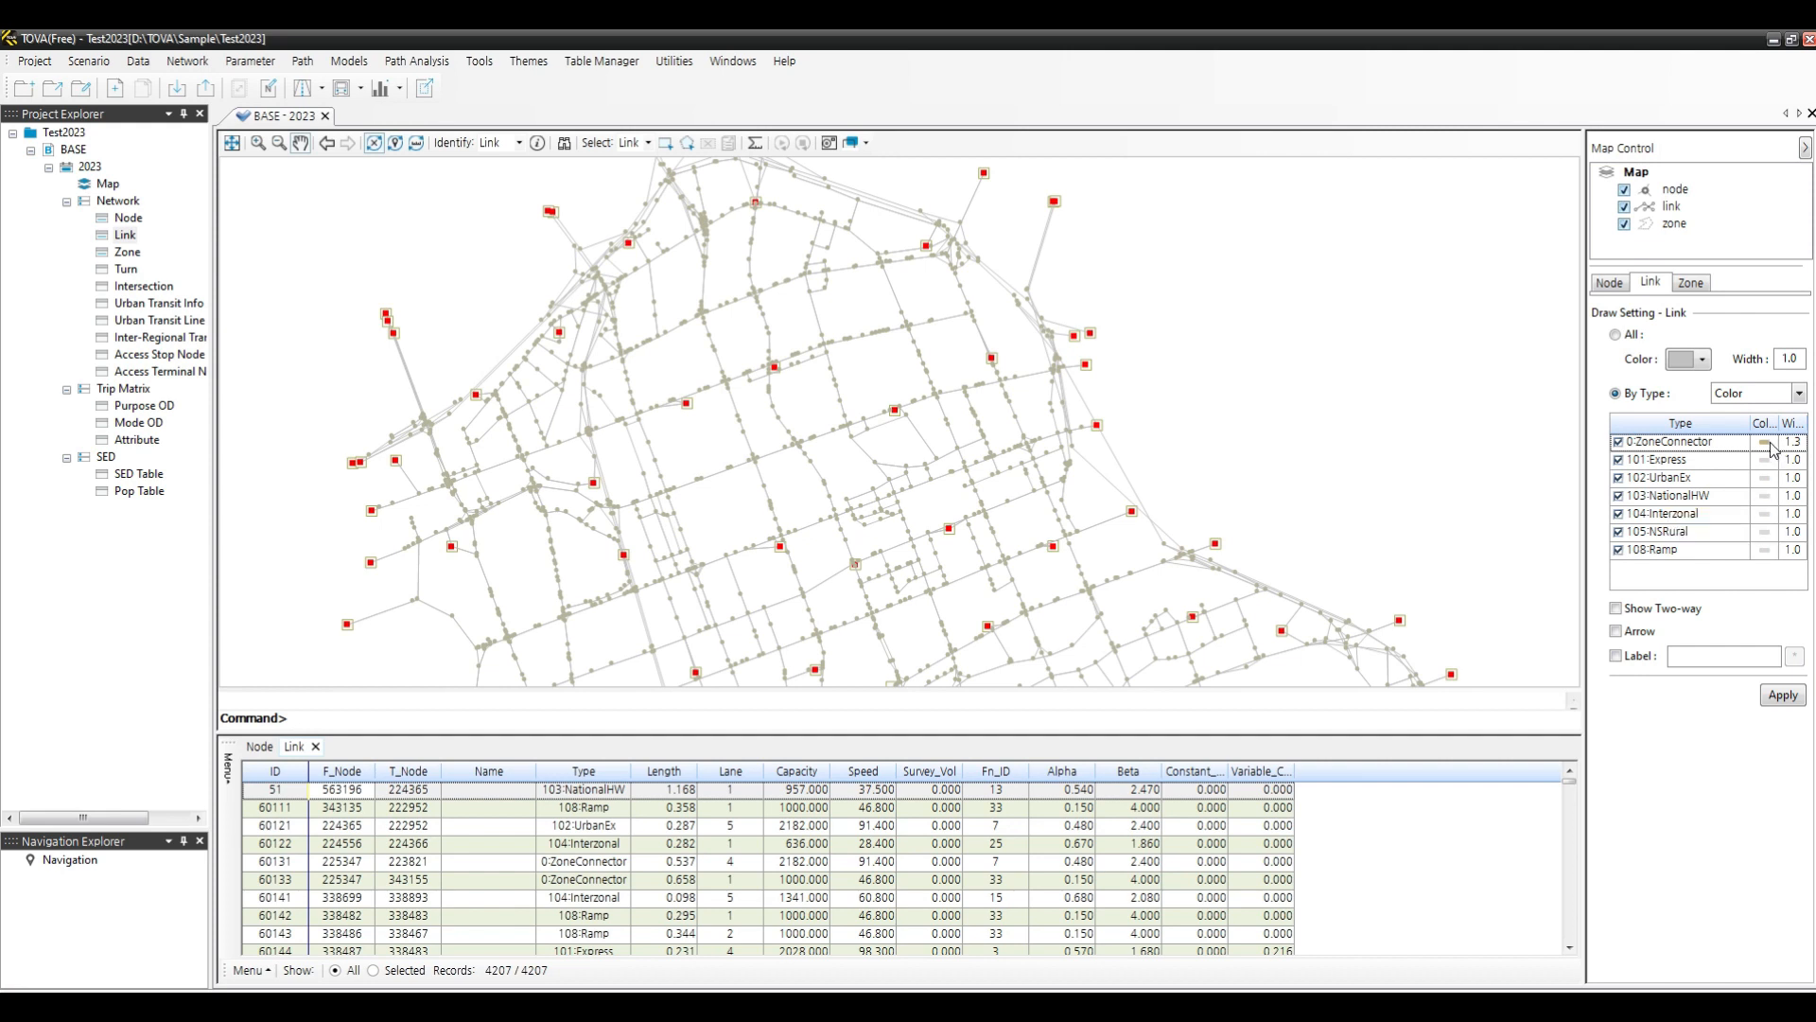
click(843, 604)
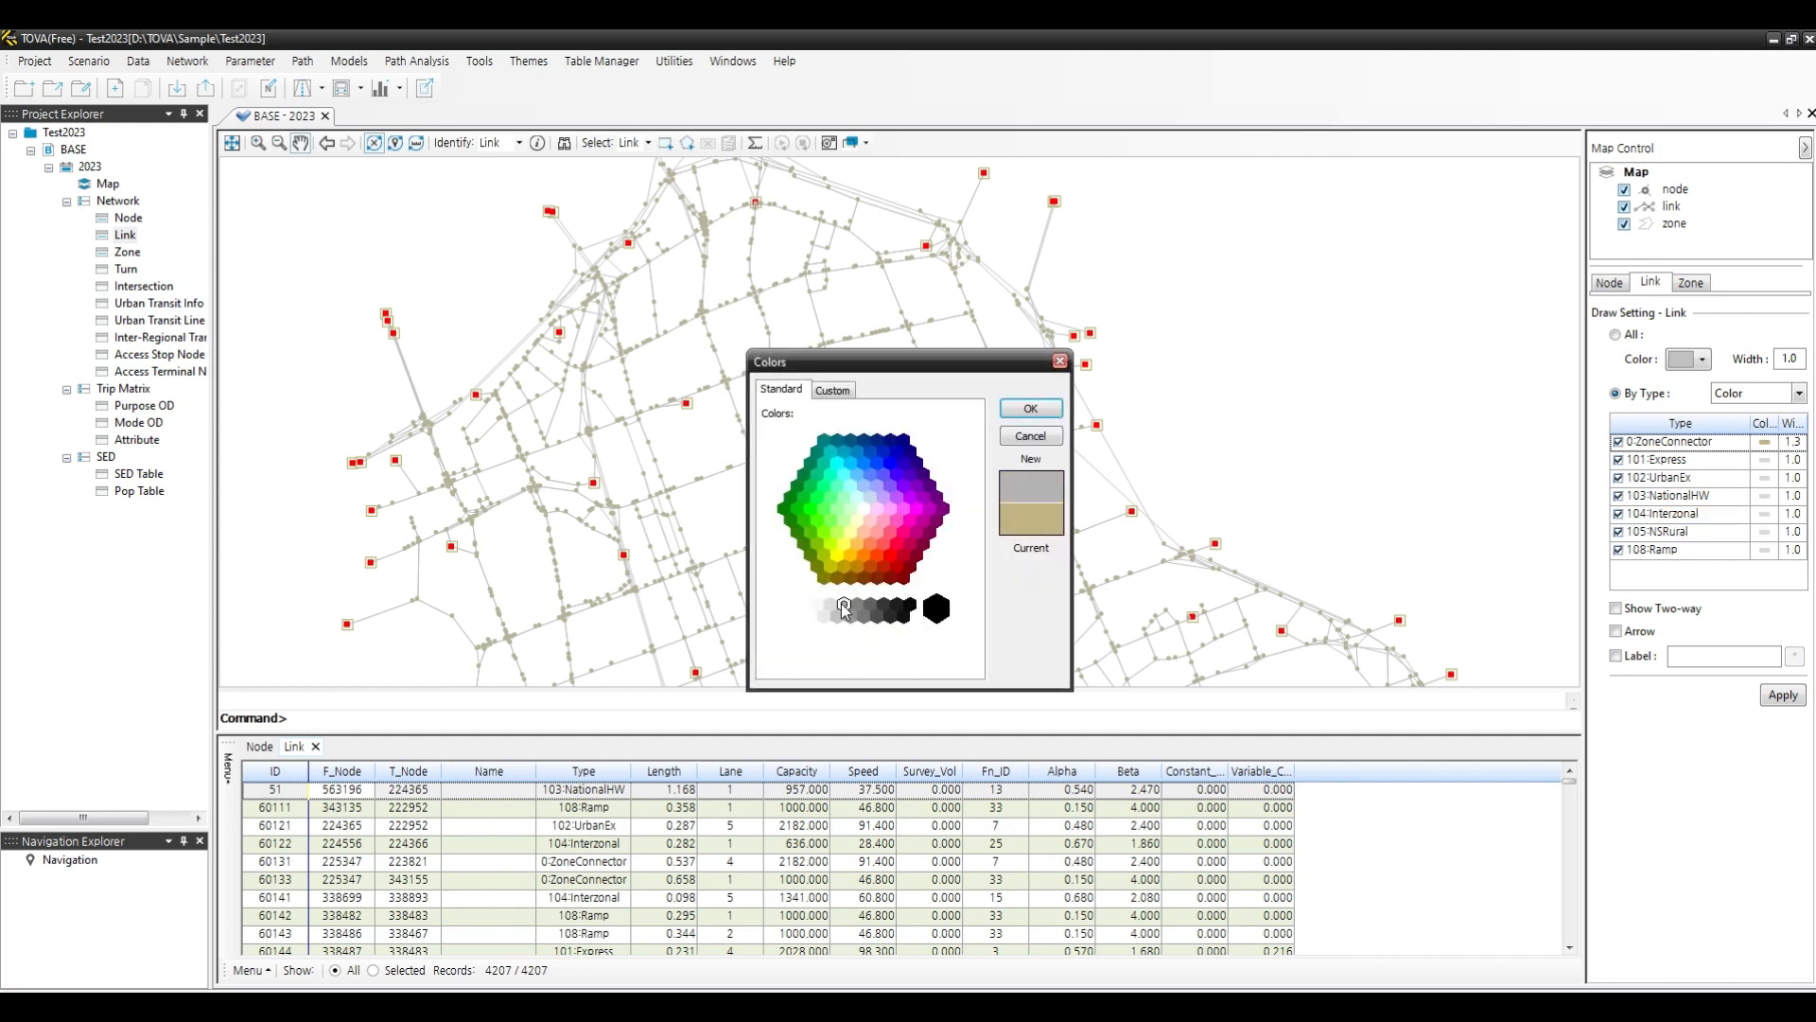
click(1025, 435)
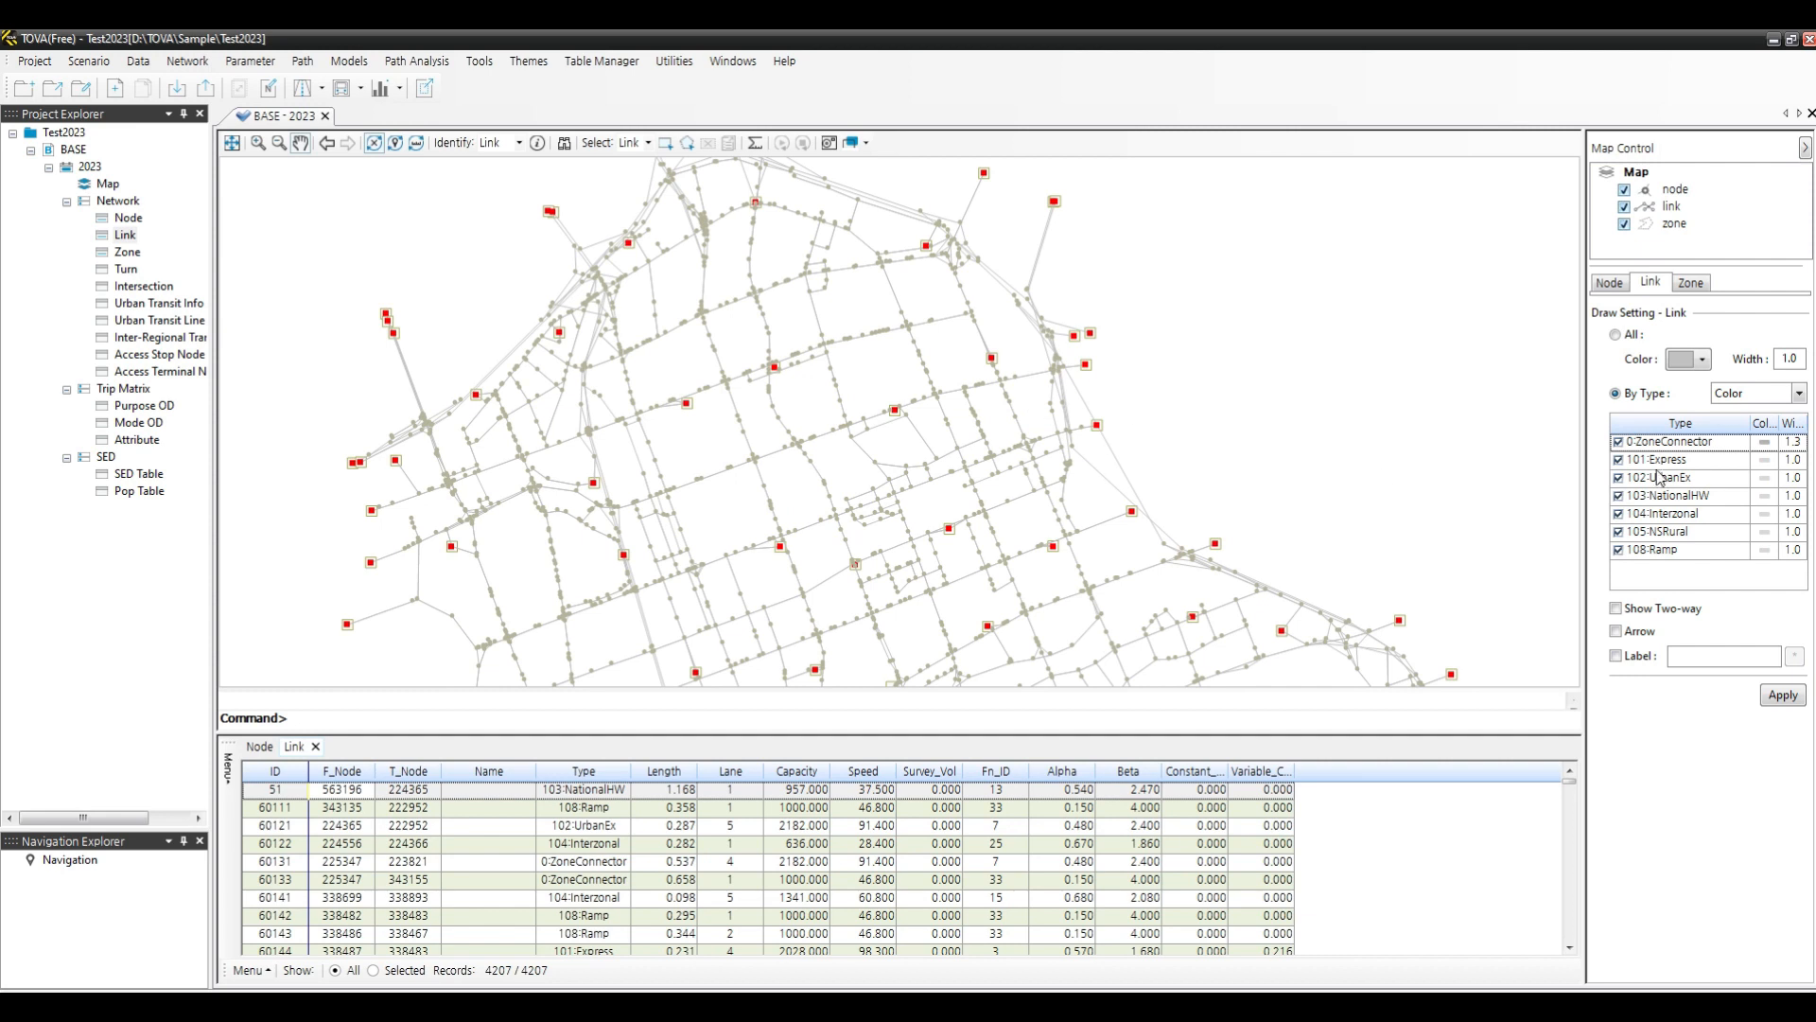
- Colour Express links blue and UrbanEx links green in the link display
click(1765, 462)
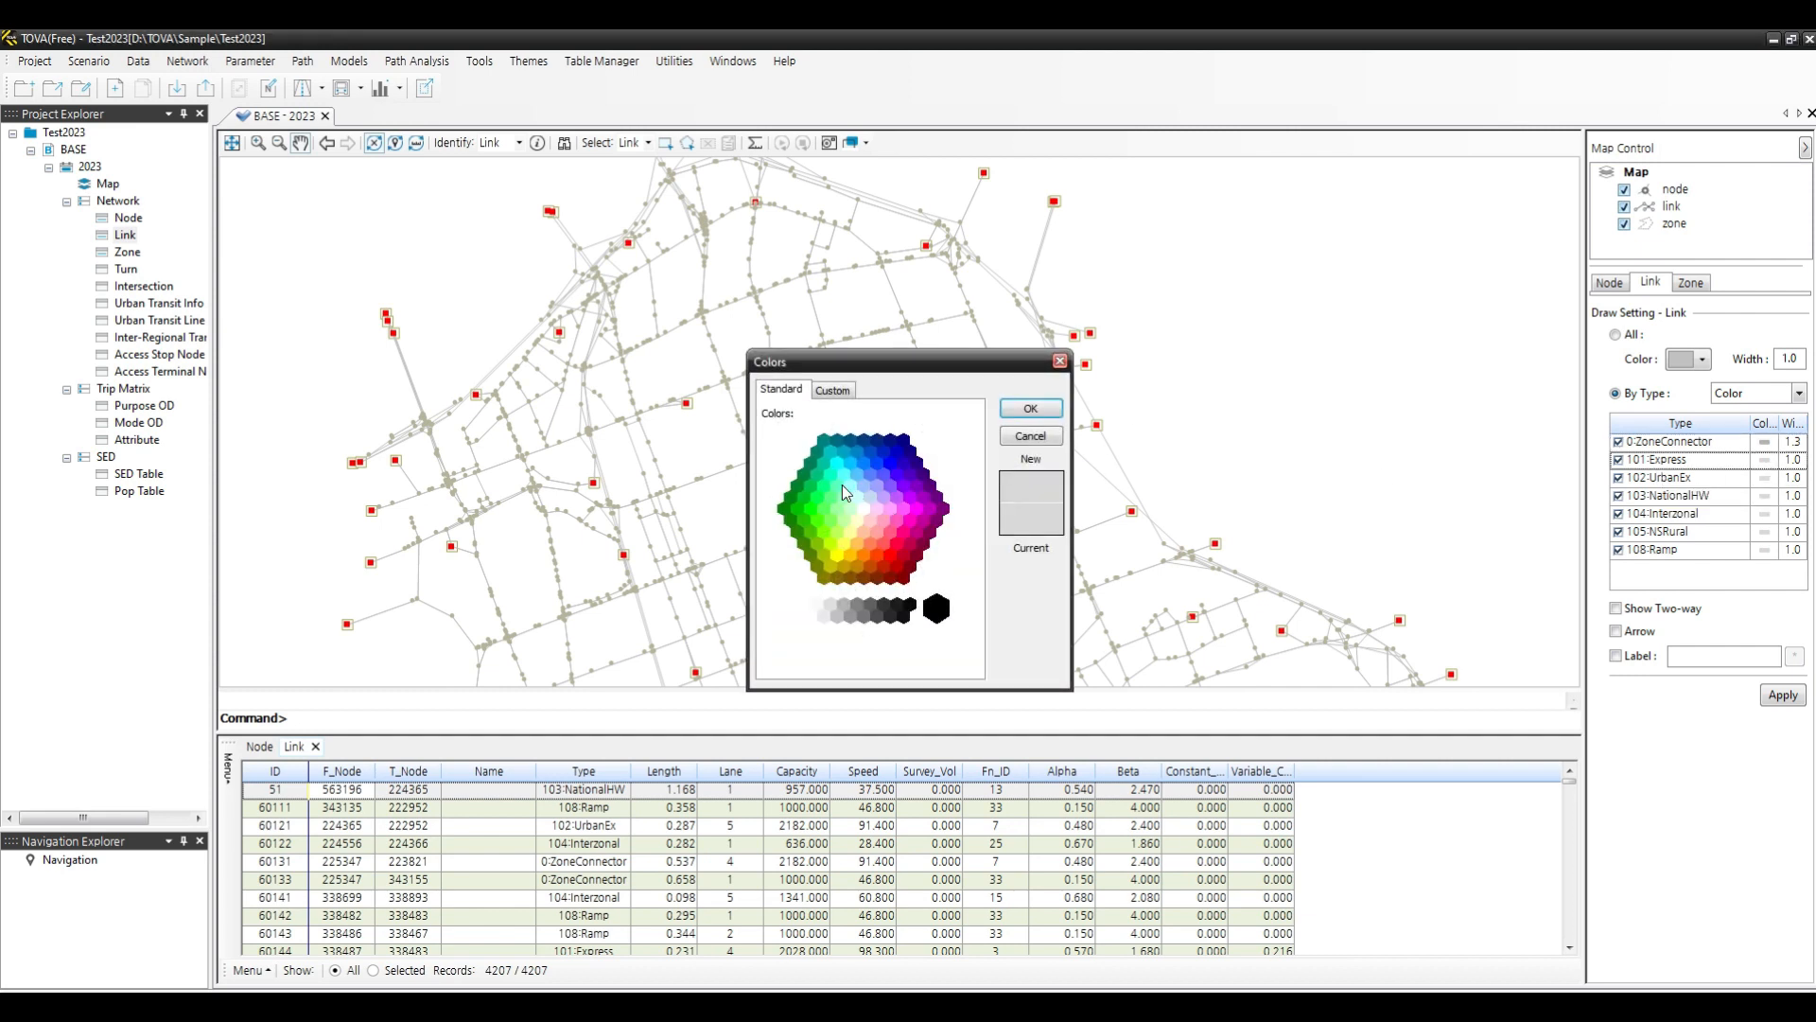
click(887, 455)
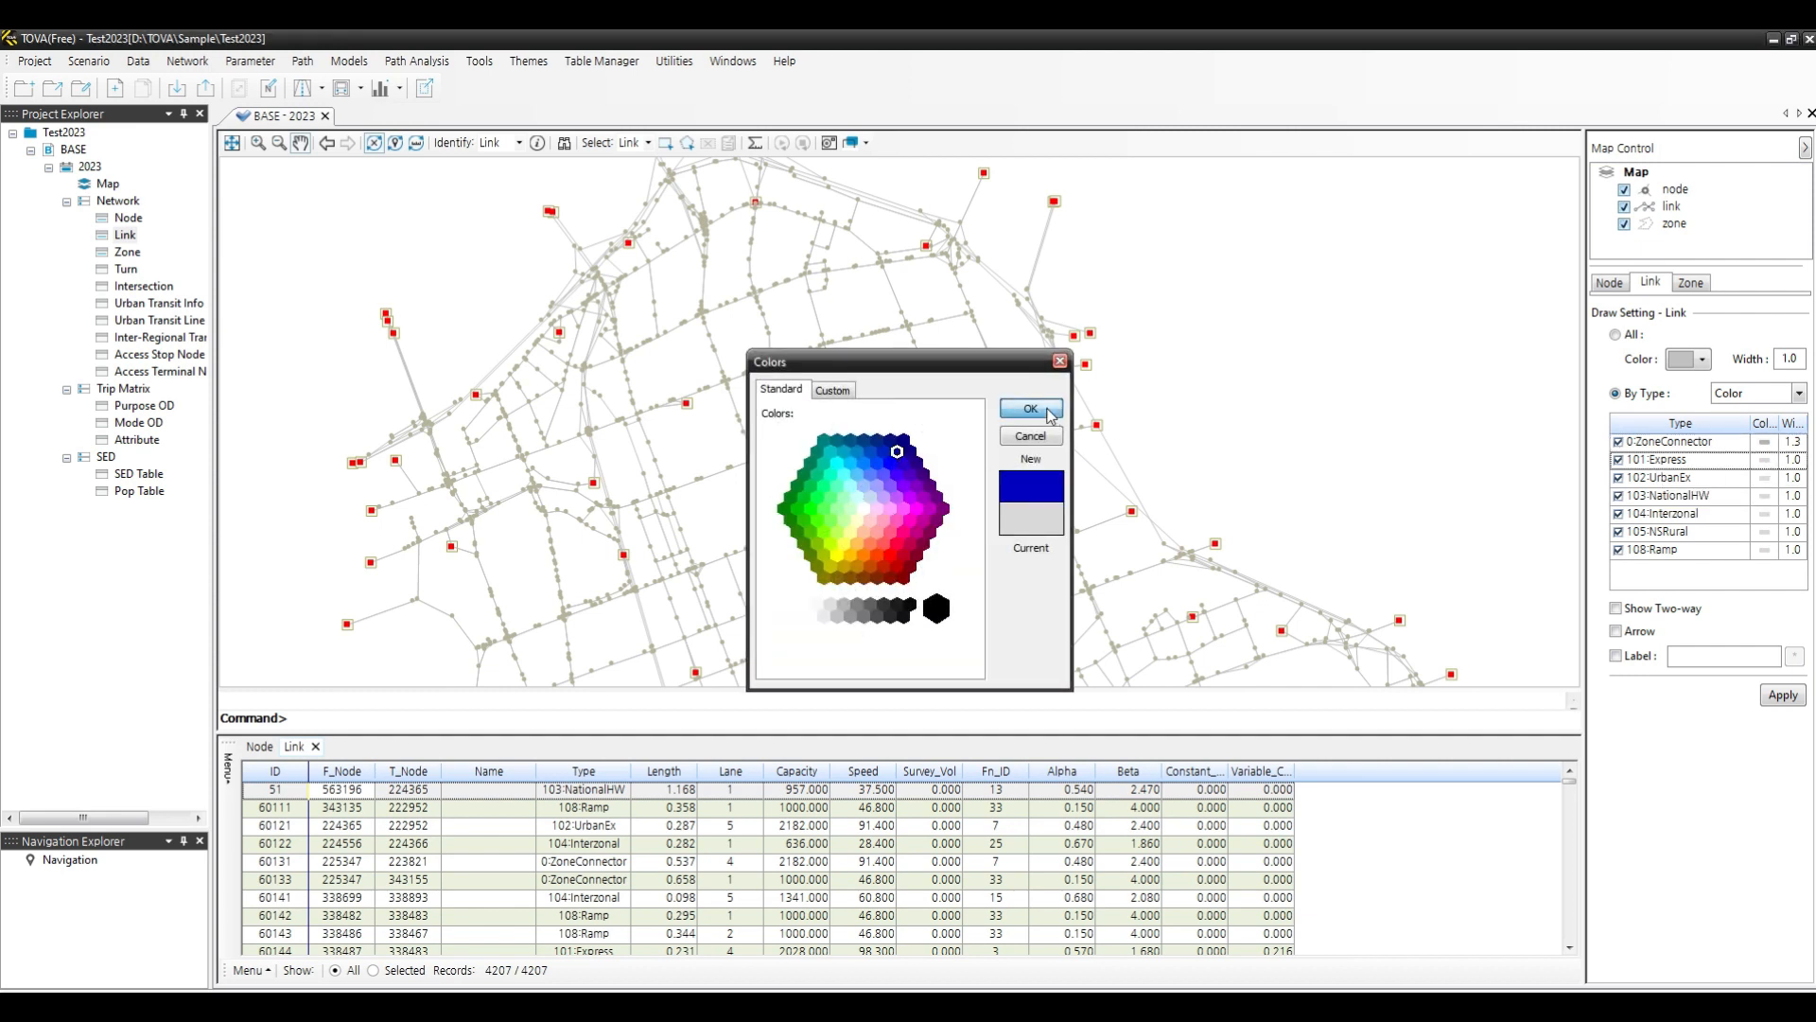
click(1030, 408)
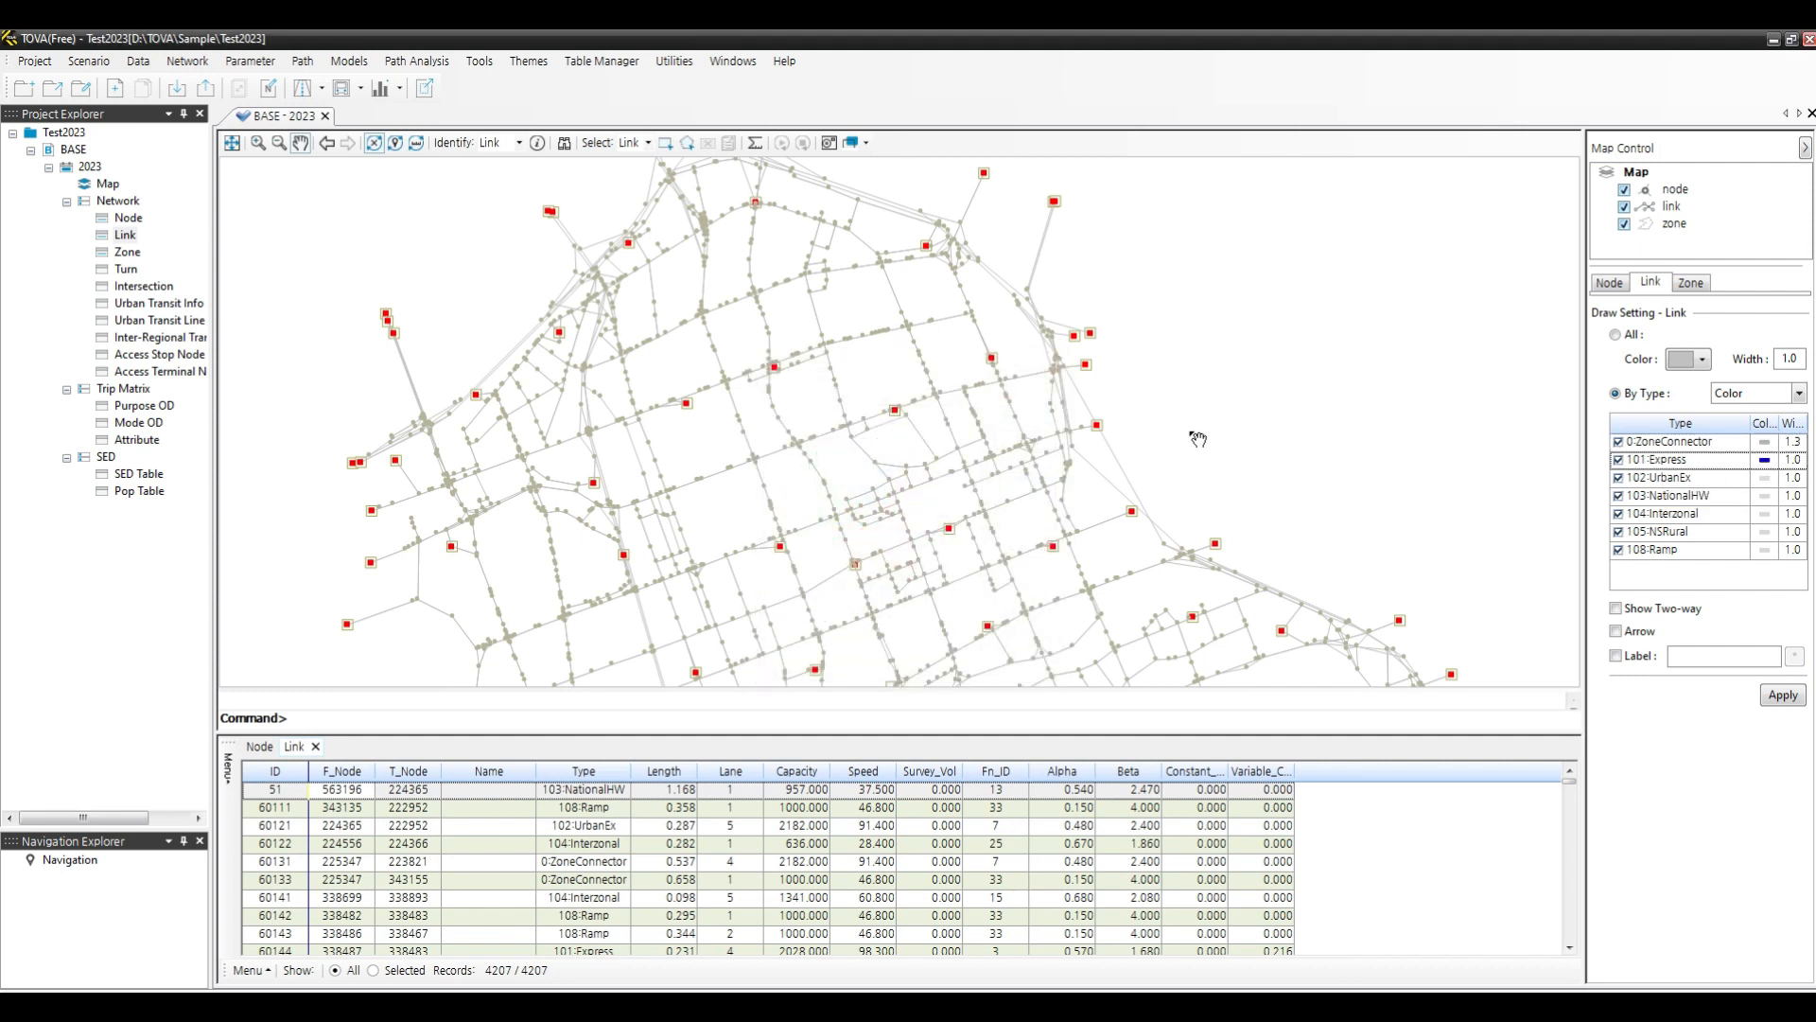
click(1765, 479)
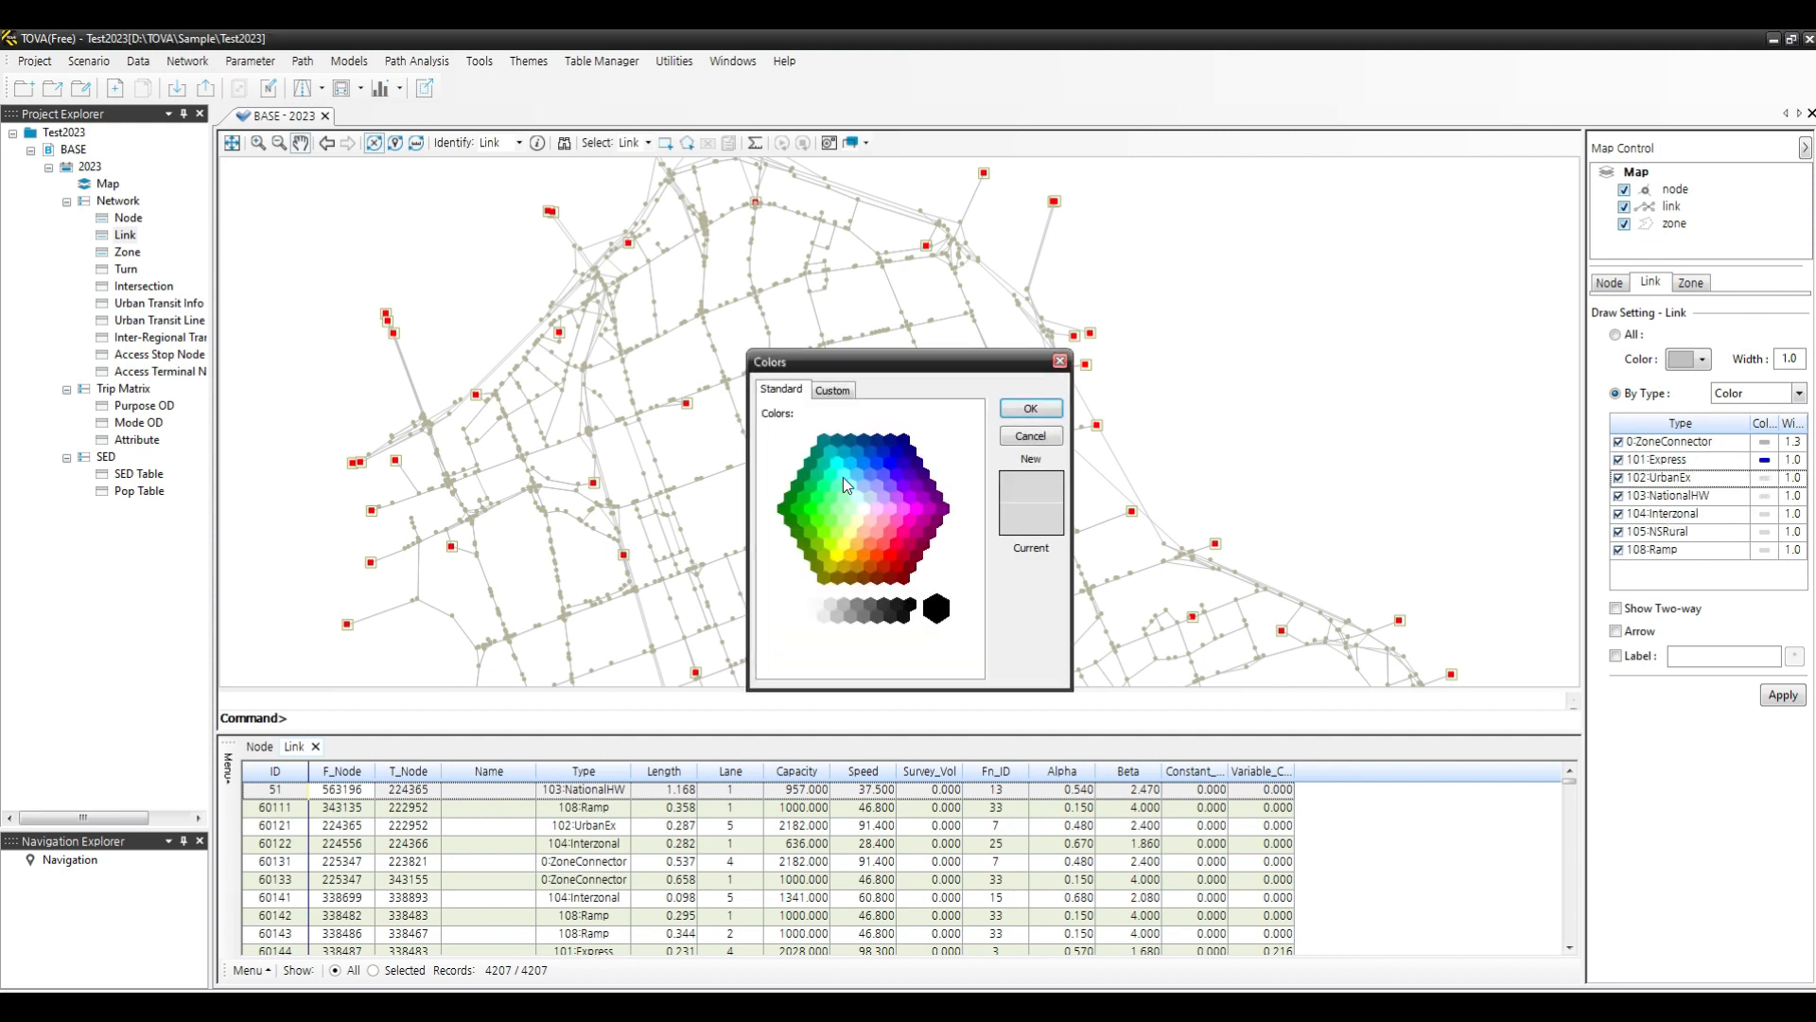
click(797, 510)
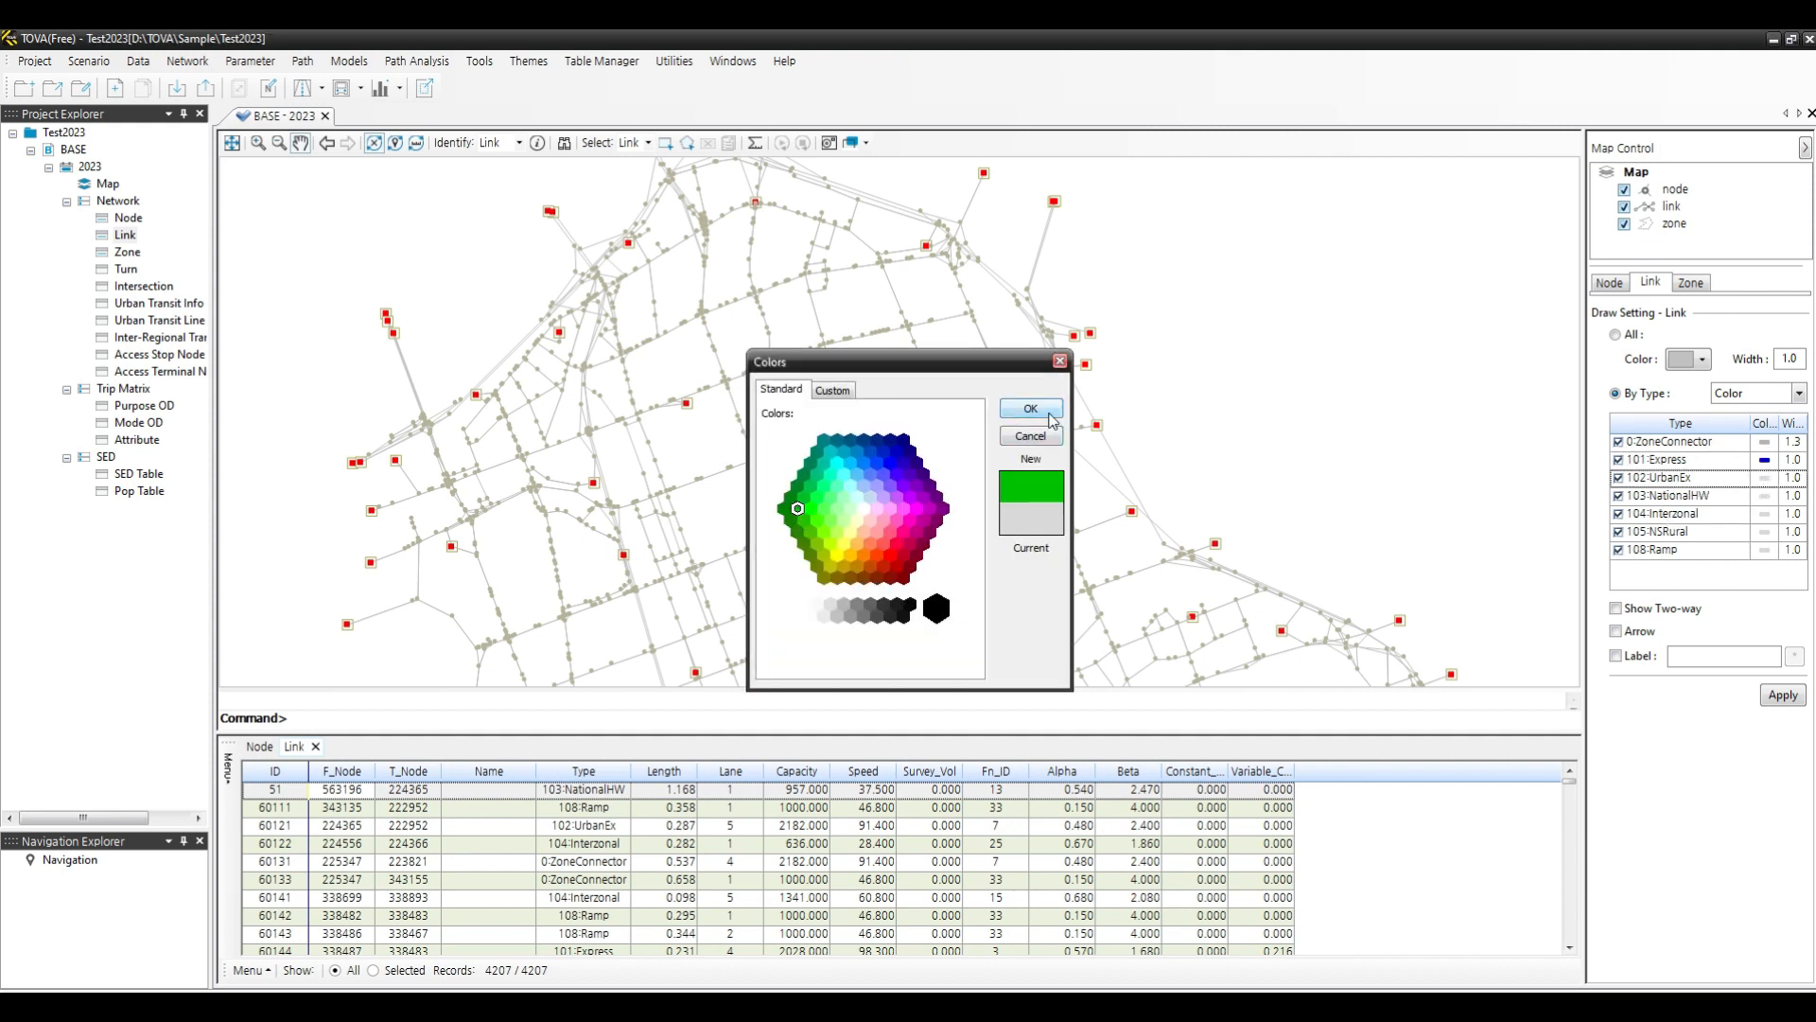
click(1030, 408)
- Colour NationalHW links red and Interzonal links black in the link display
click(1765, 497)
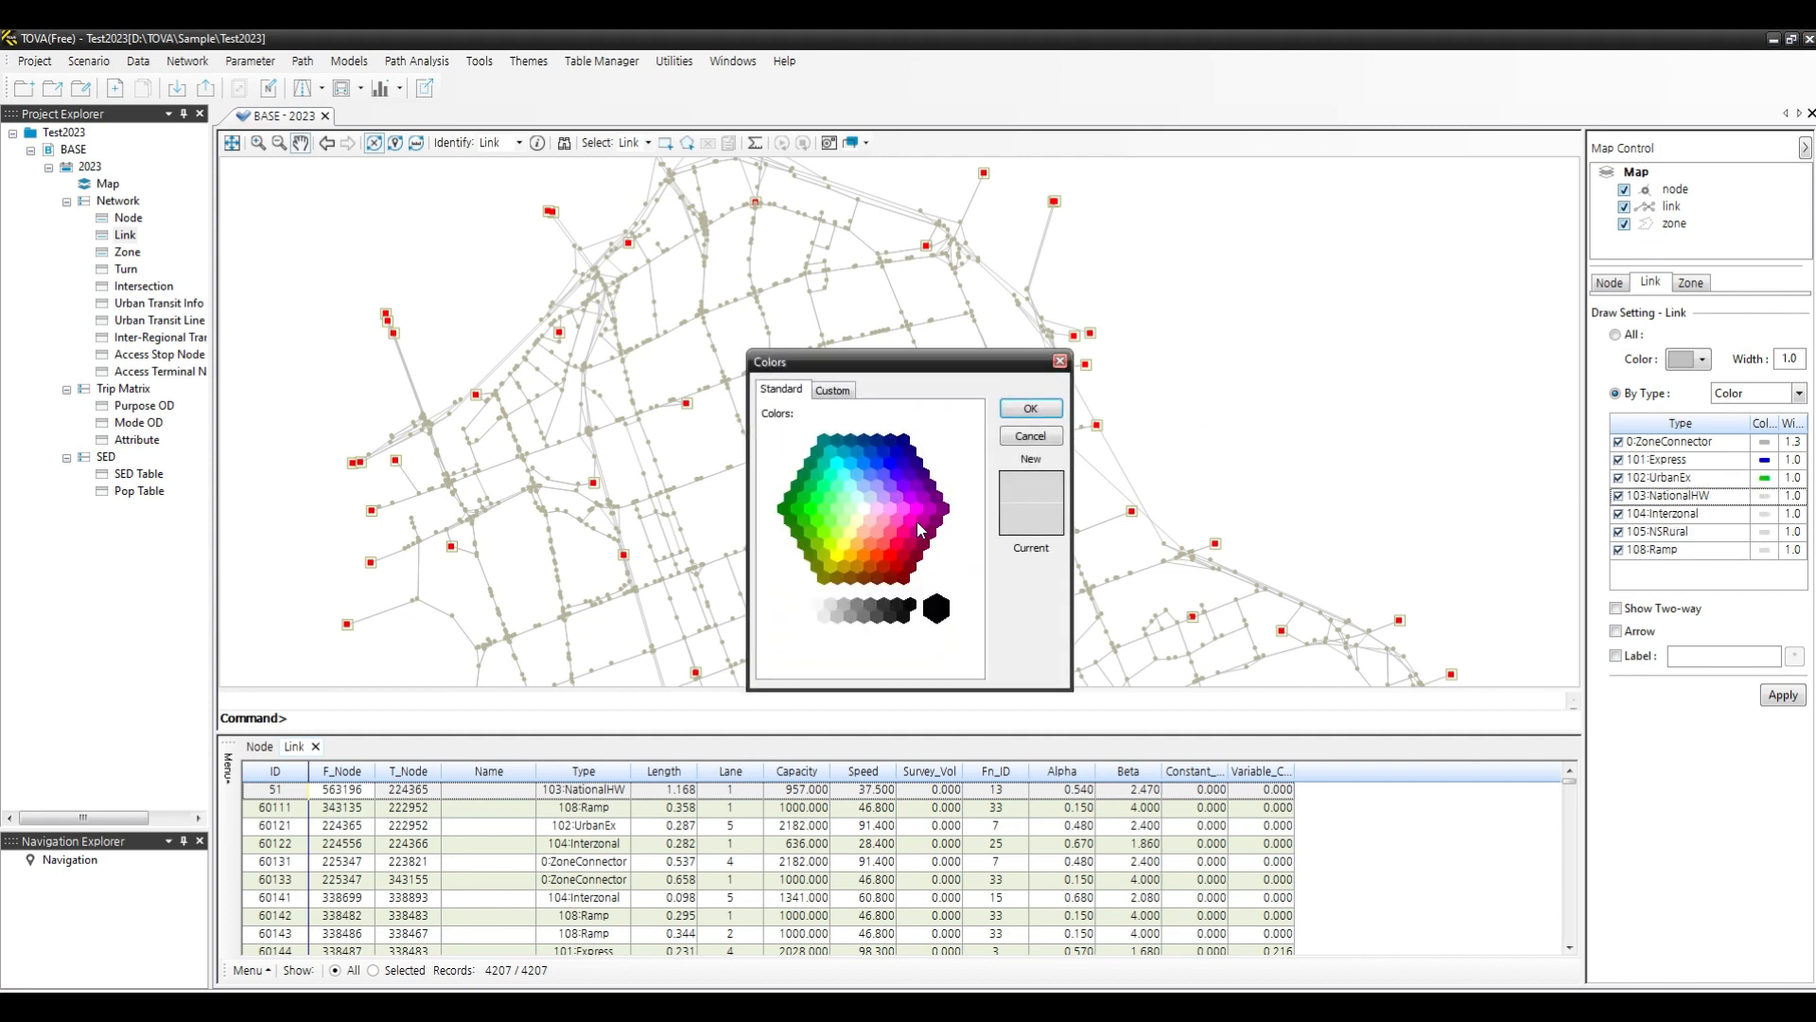
click(898, 554)
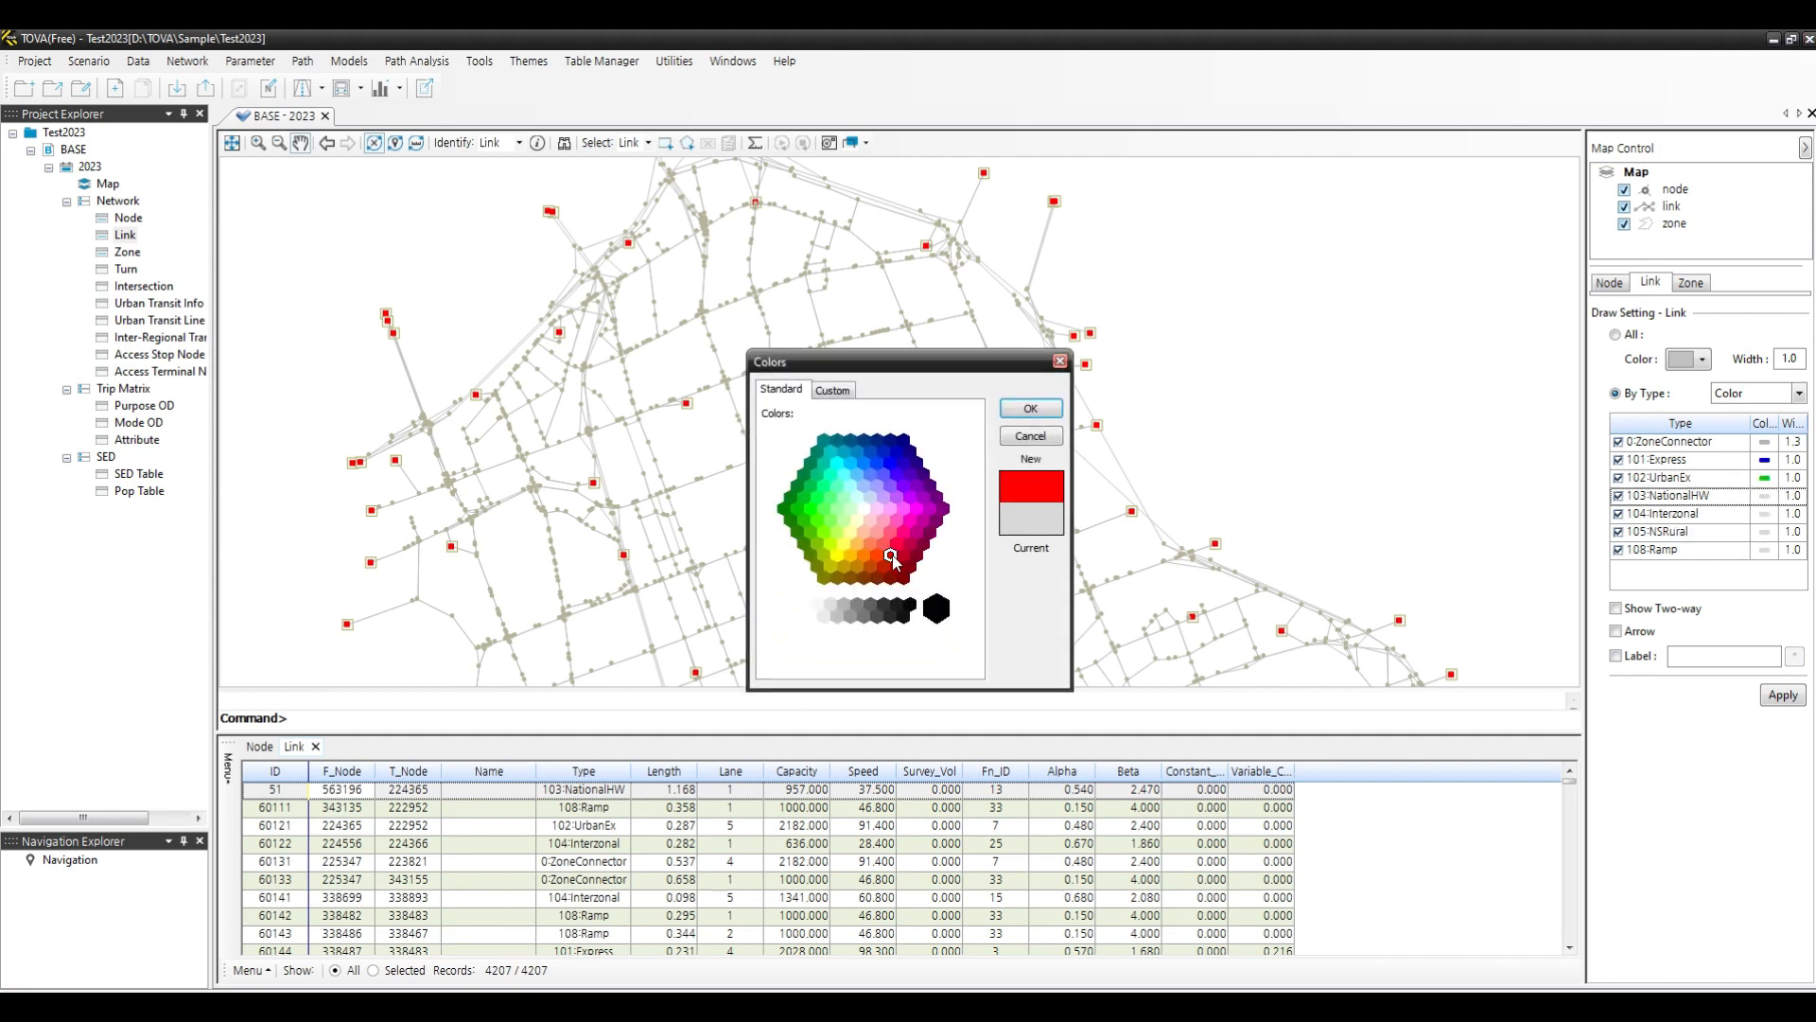
click(1030, 408)
click(1765, 514)
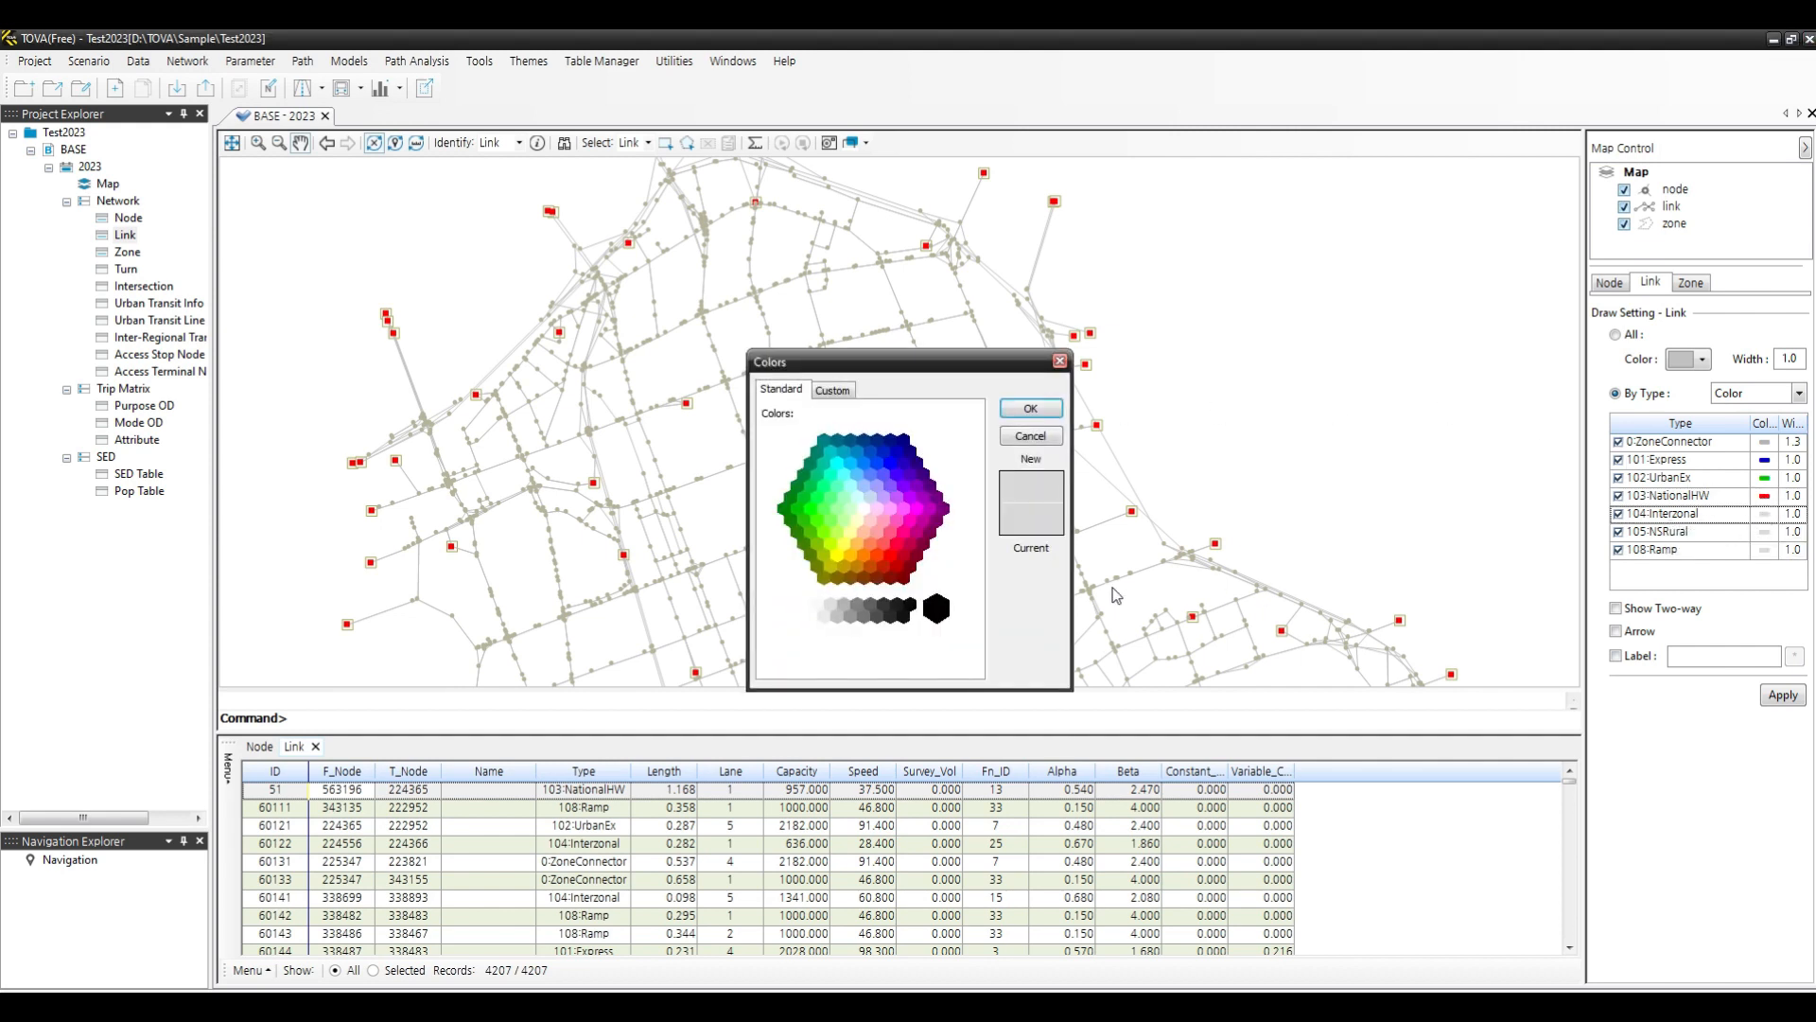
click(910, 609)
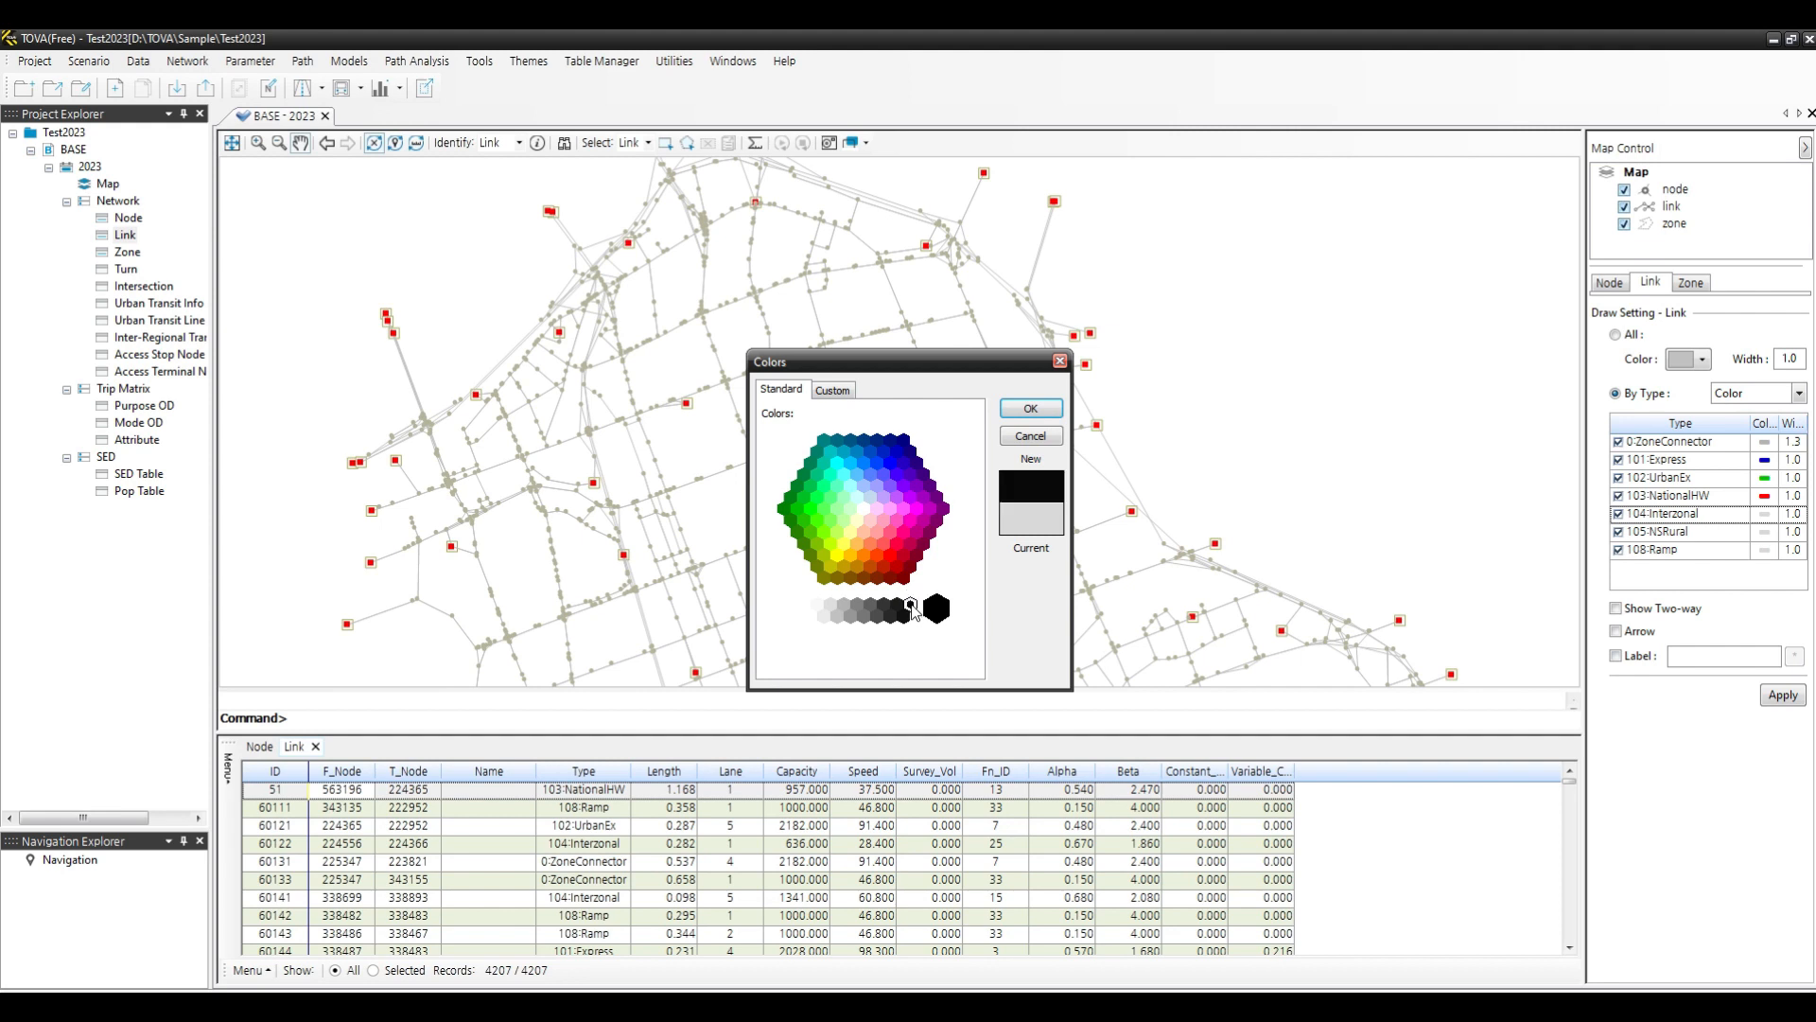
click(1021, 410)
- Colour NSRural links cyan and Ramp links purple, and apply the link display settings
click(1765, 531)
click(838, 463)
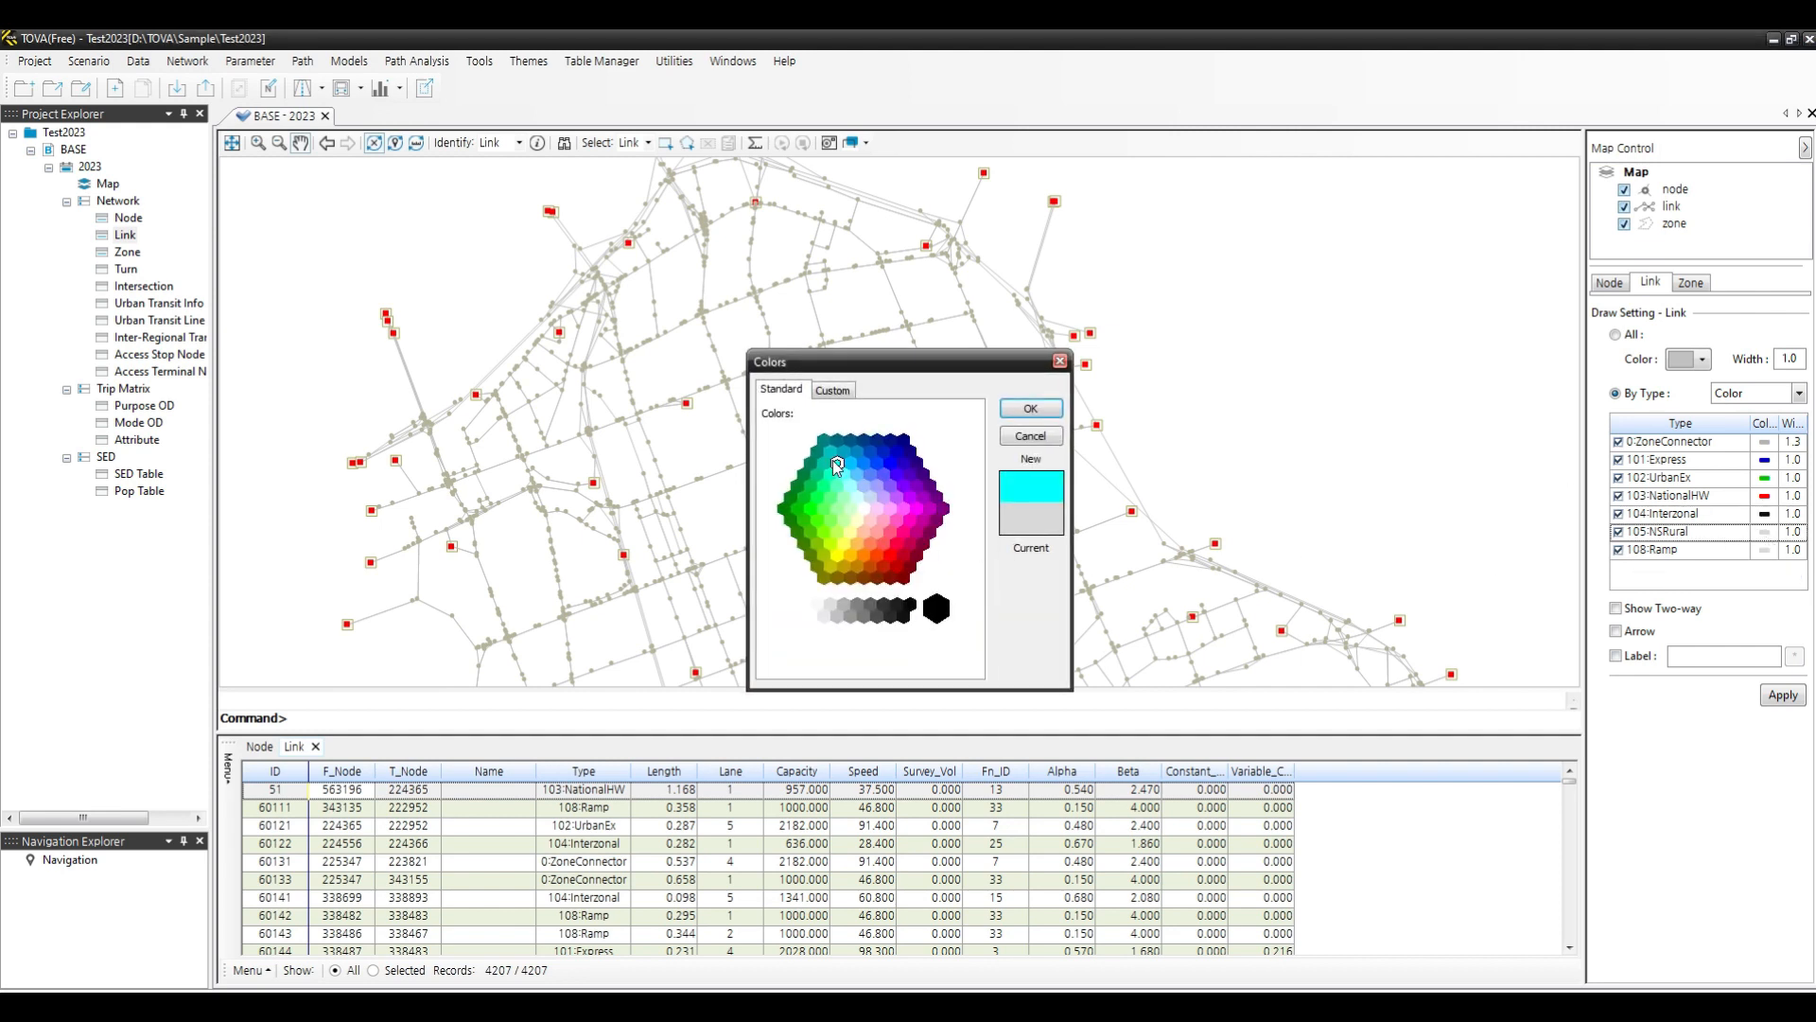
click(1029, 413)
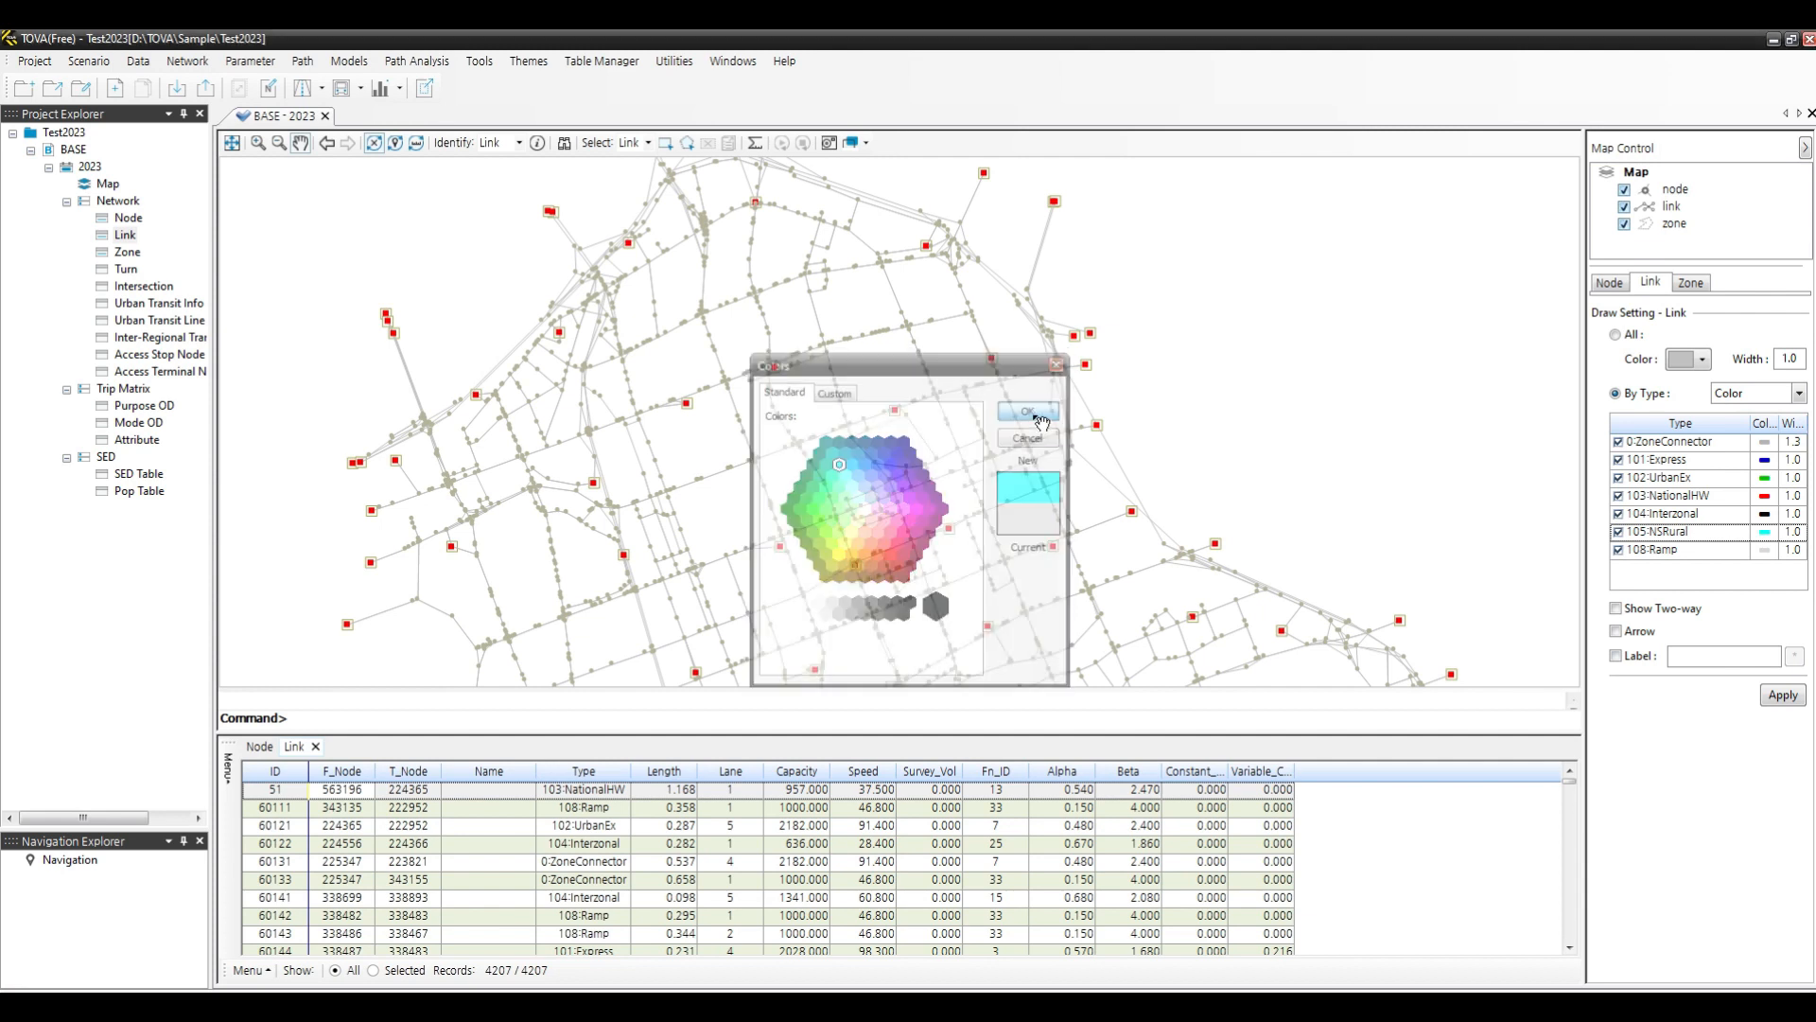
click(1766, 550)
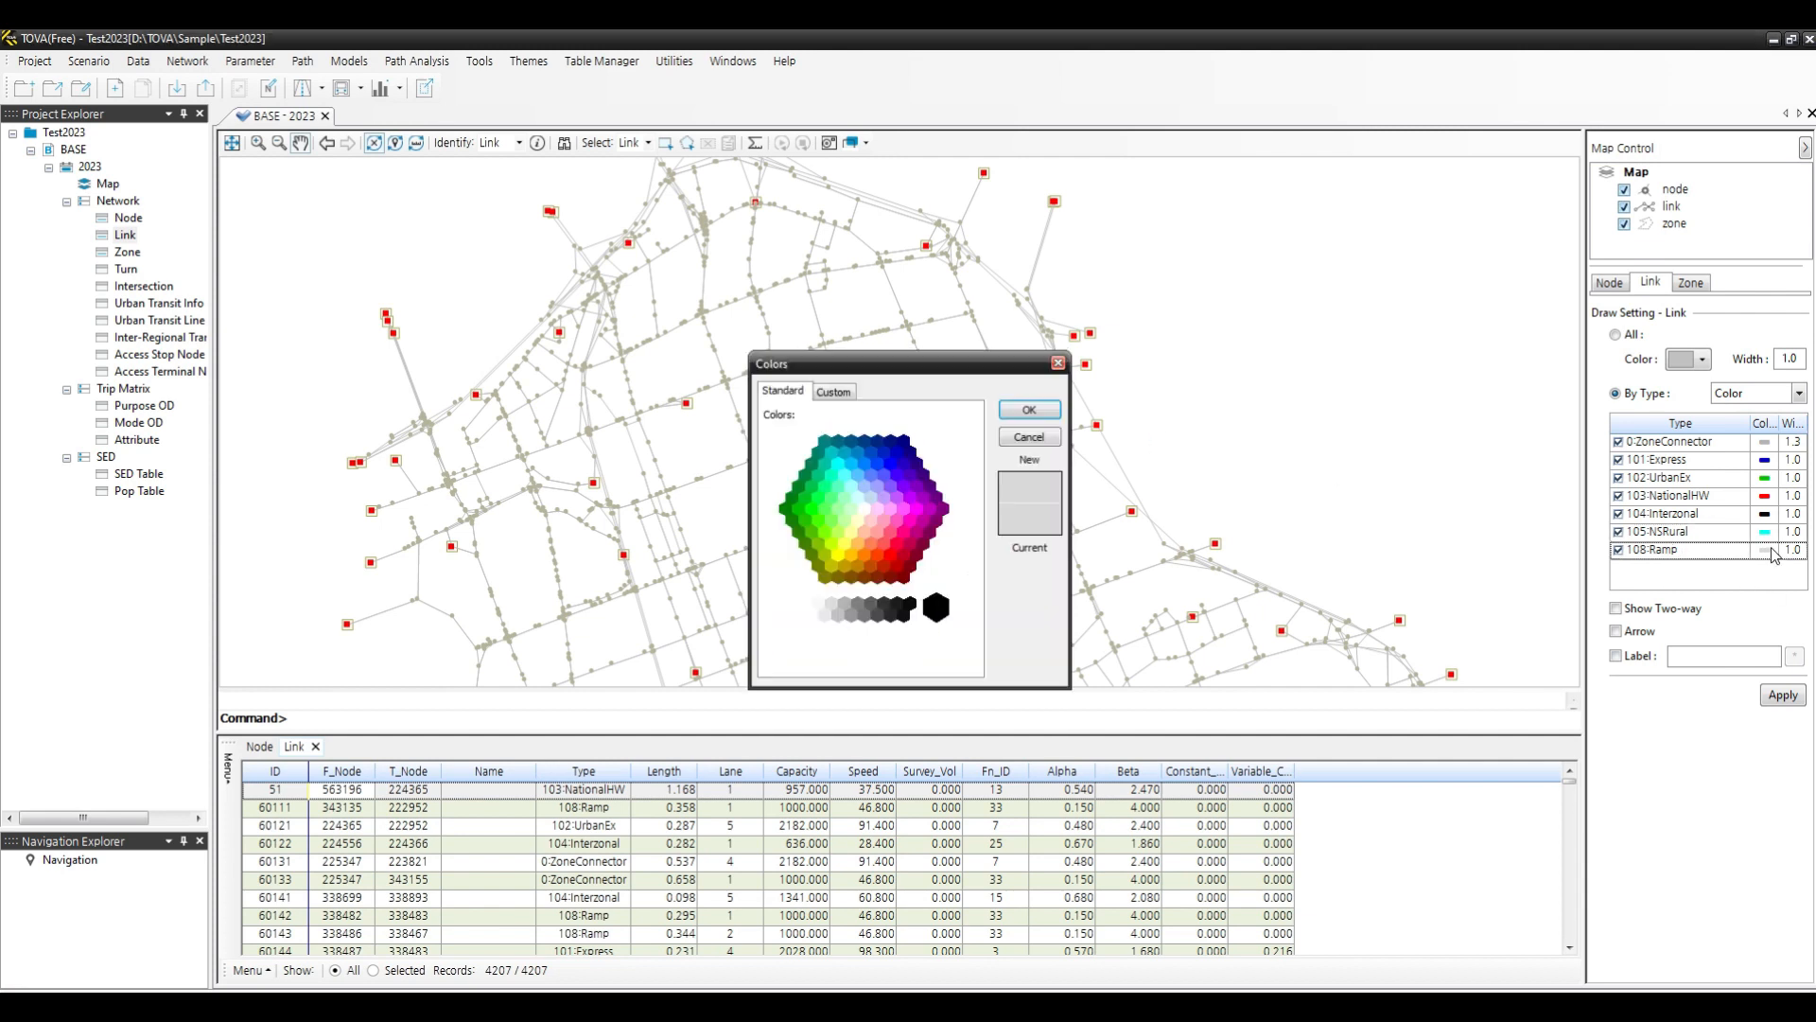
click(913, 482)
click(1030, 408)
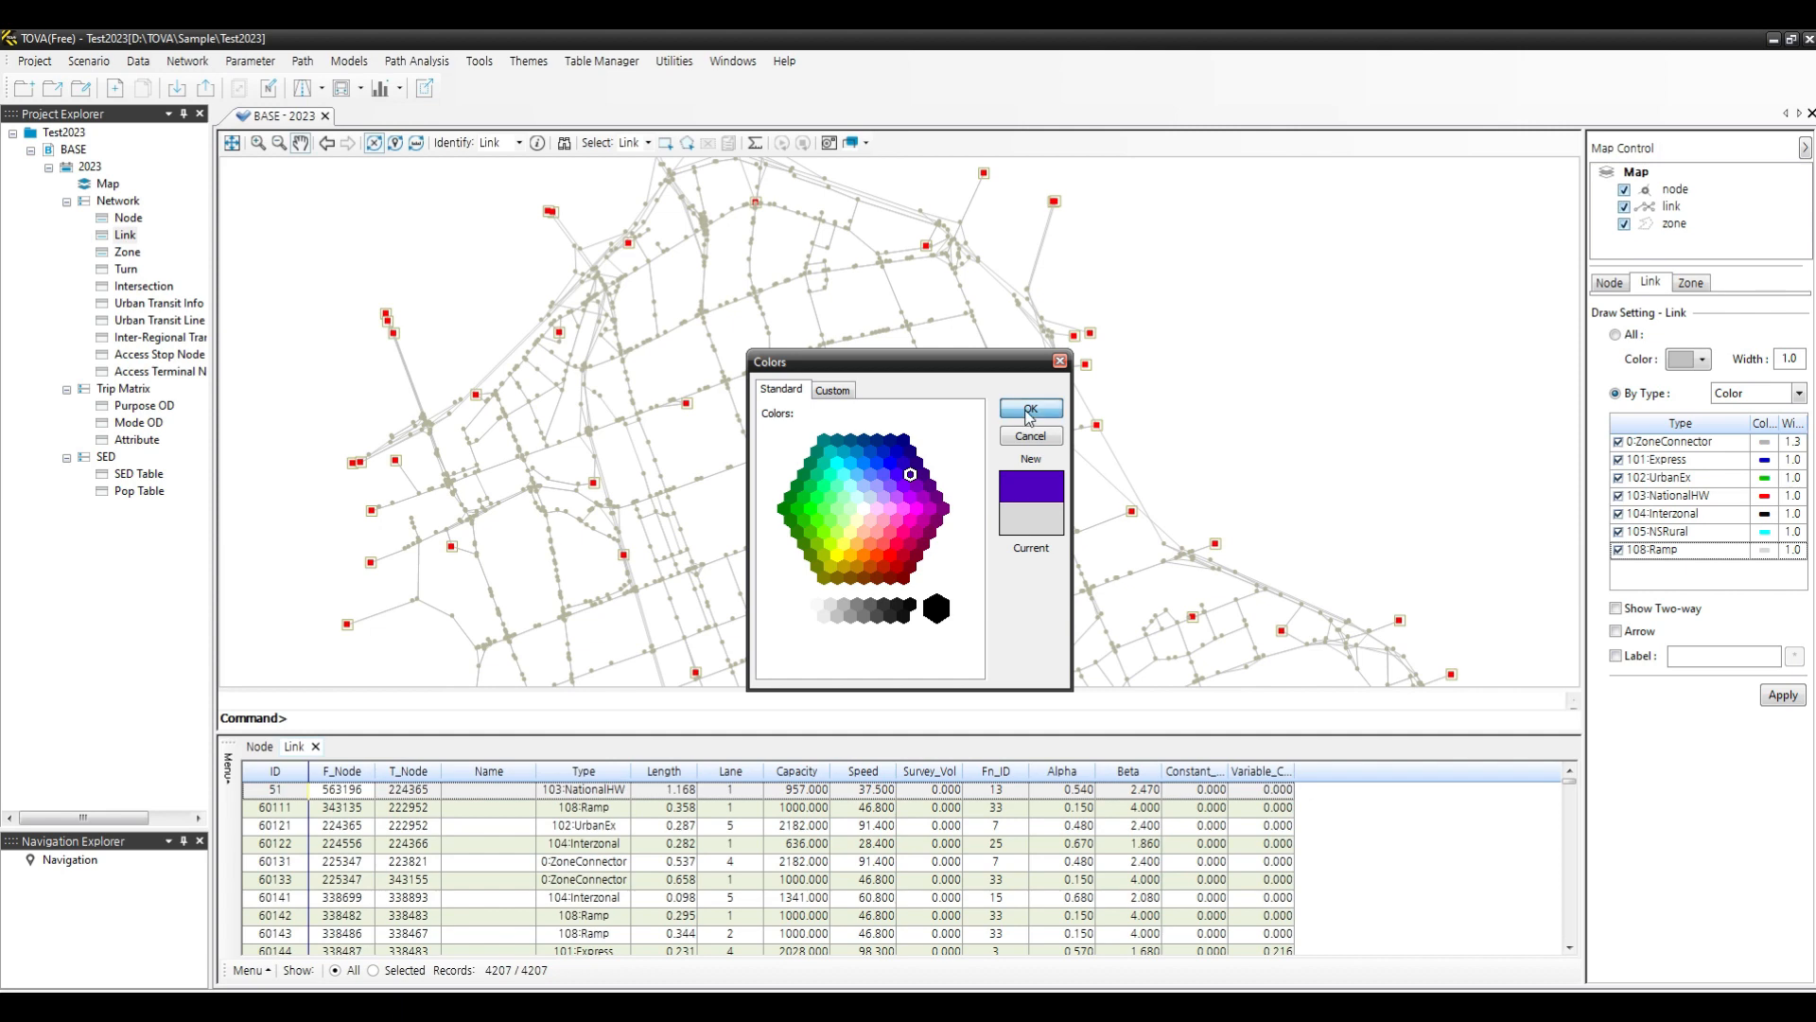
click(1782, 695)
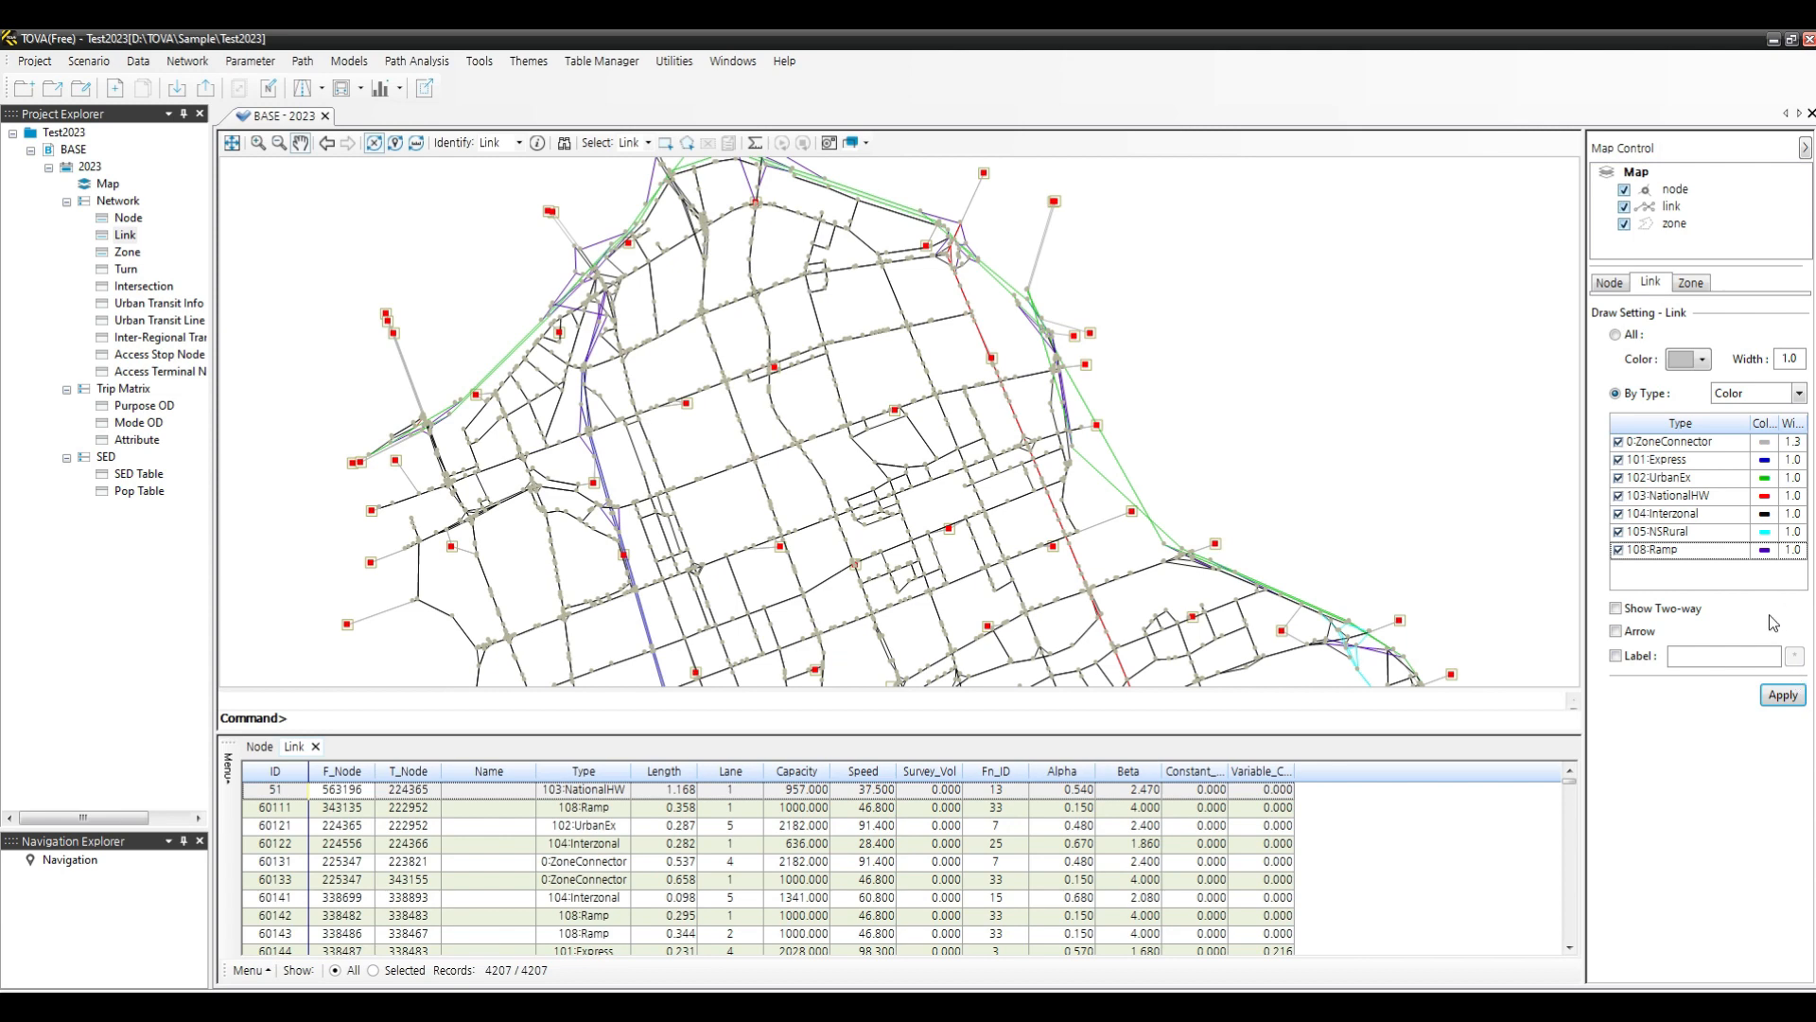
- Set the line width of Express and NationalHW links to 3 and apply
scroll(1114, 442, down, 3)
scroll(1074, 527, up, 3)
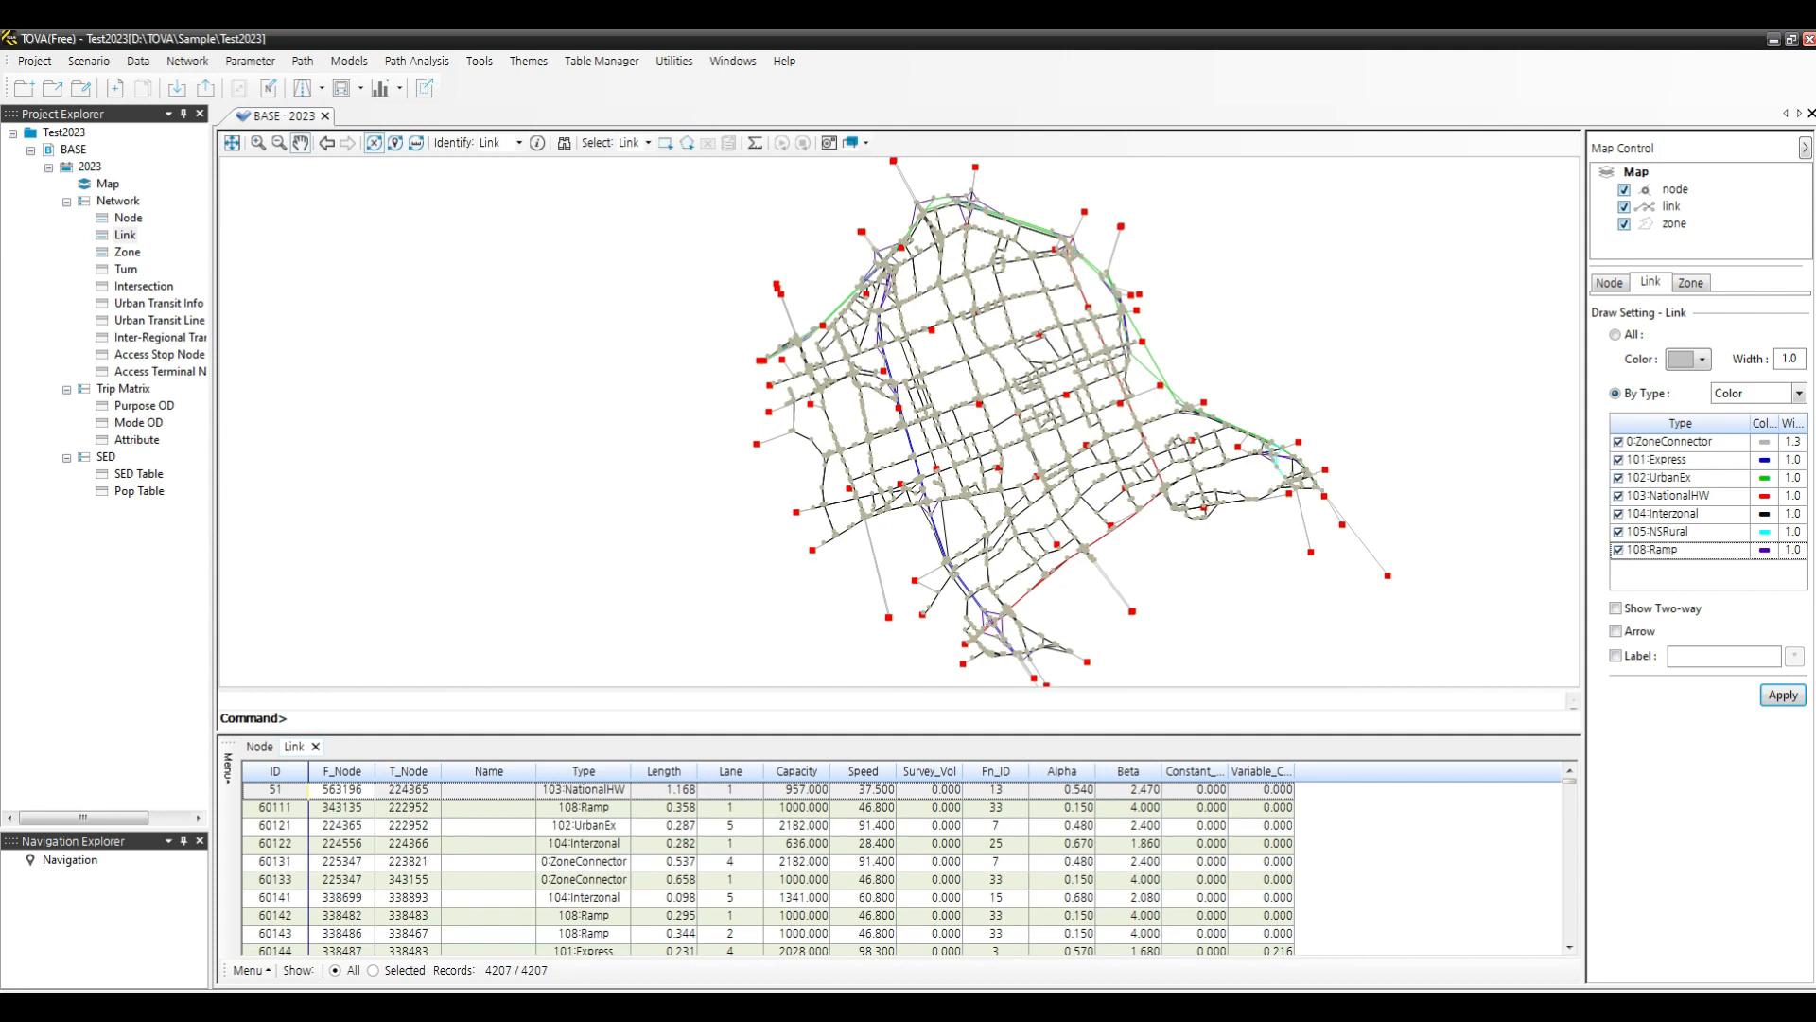
click(1798, 463)
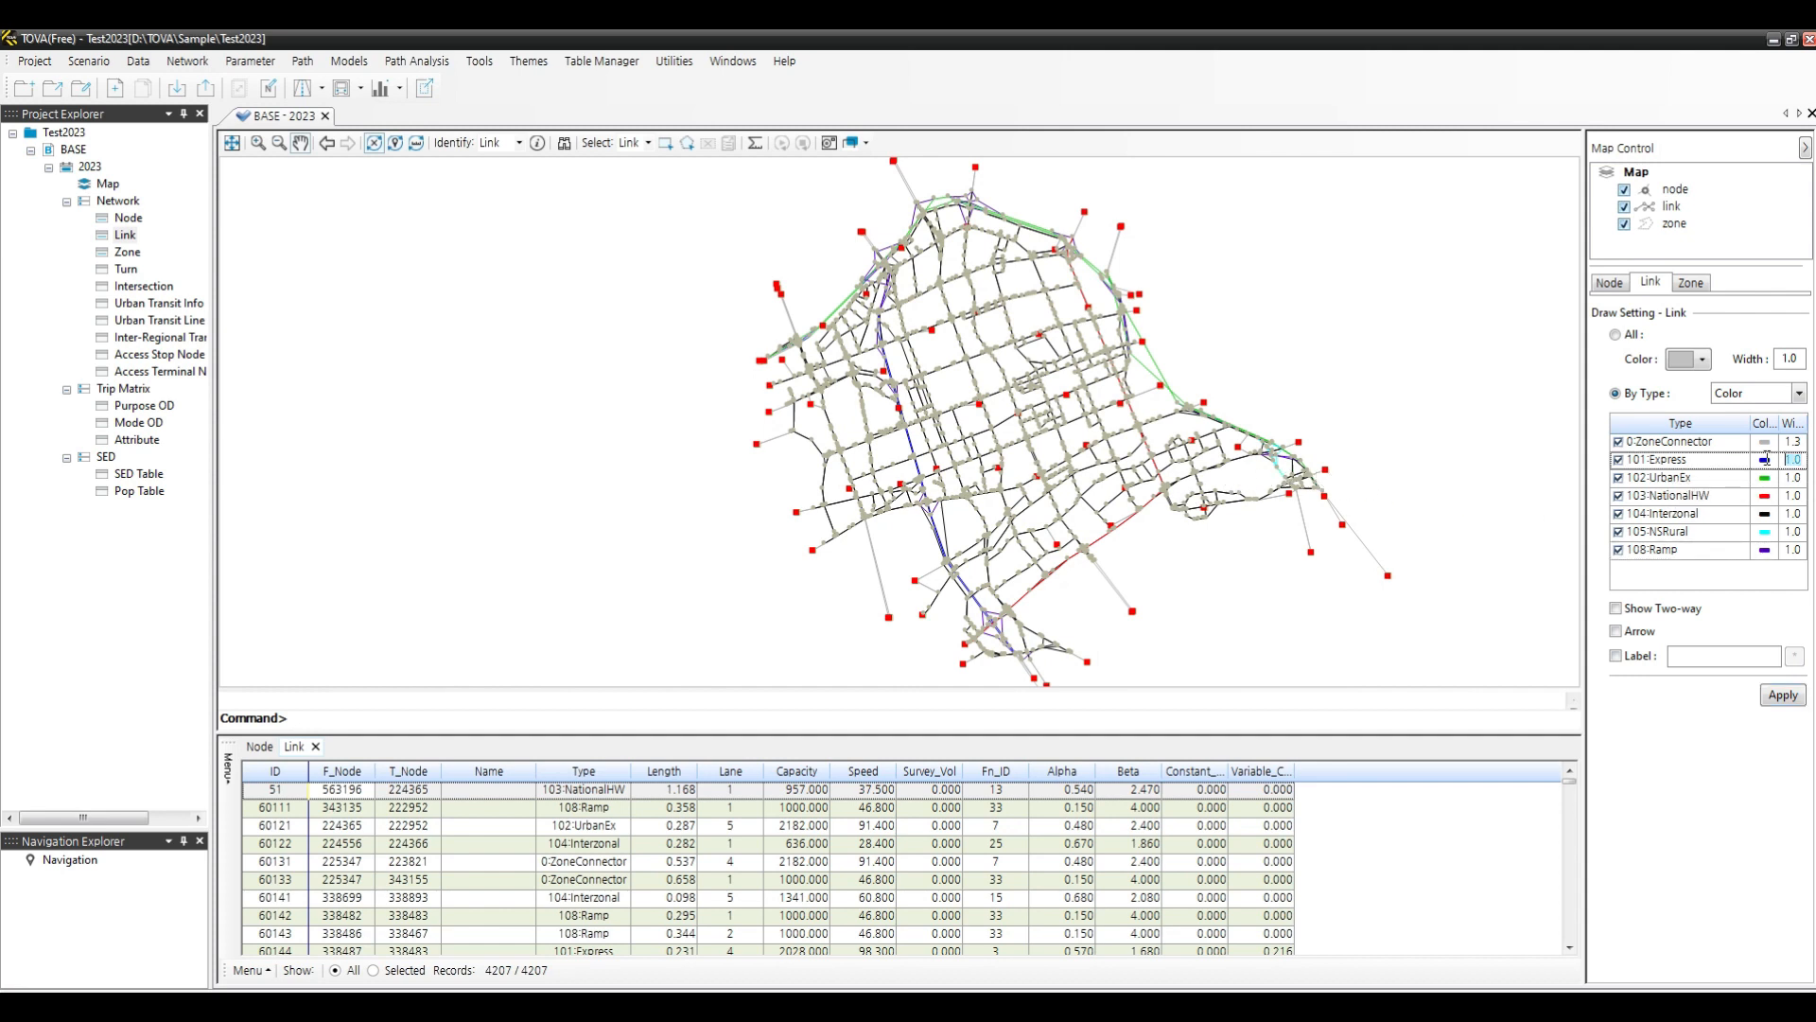
text(3)
key(Return)
click(1797, 497)
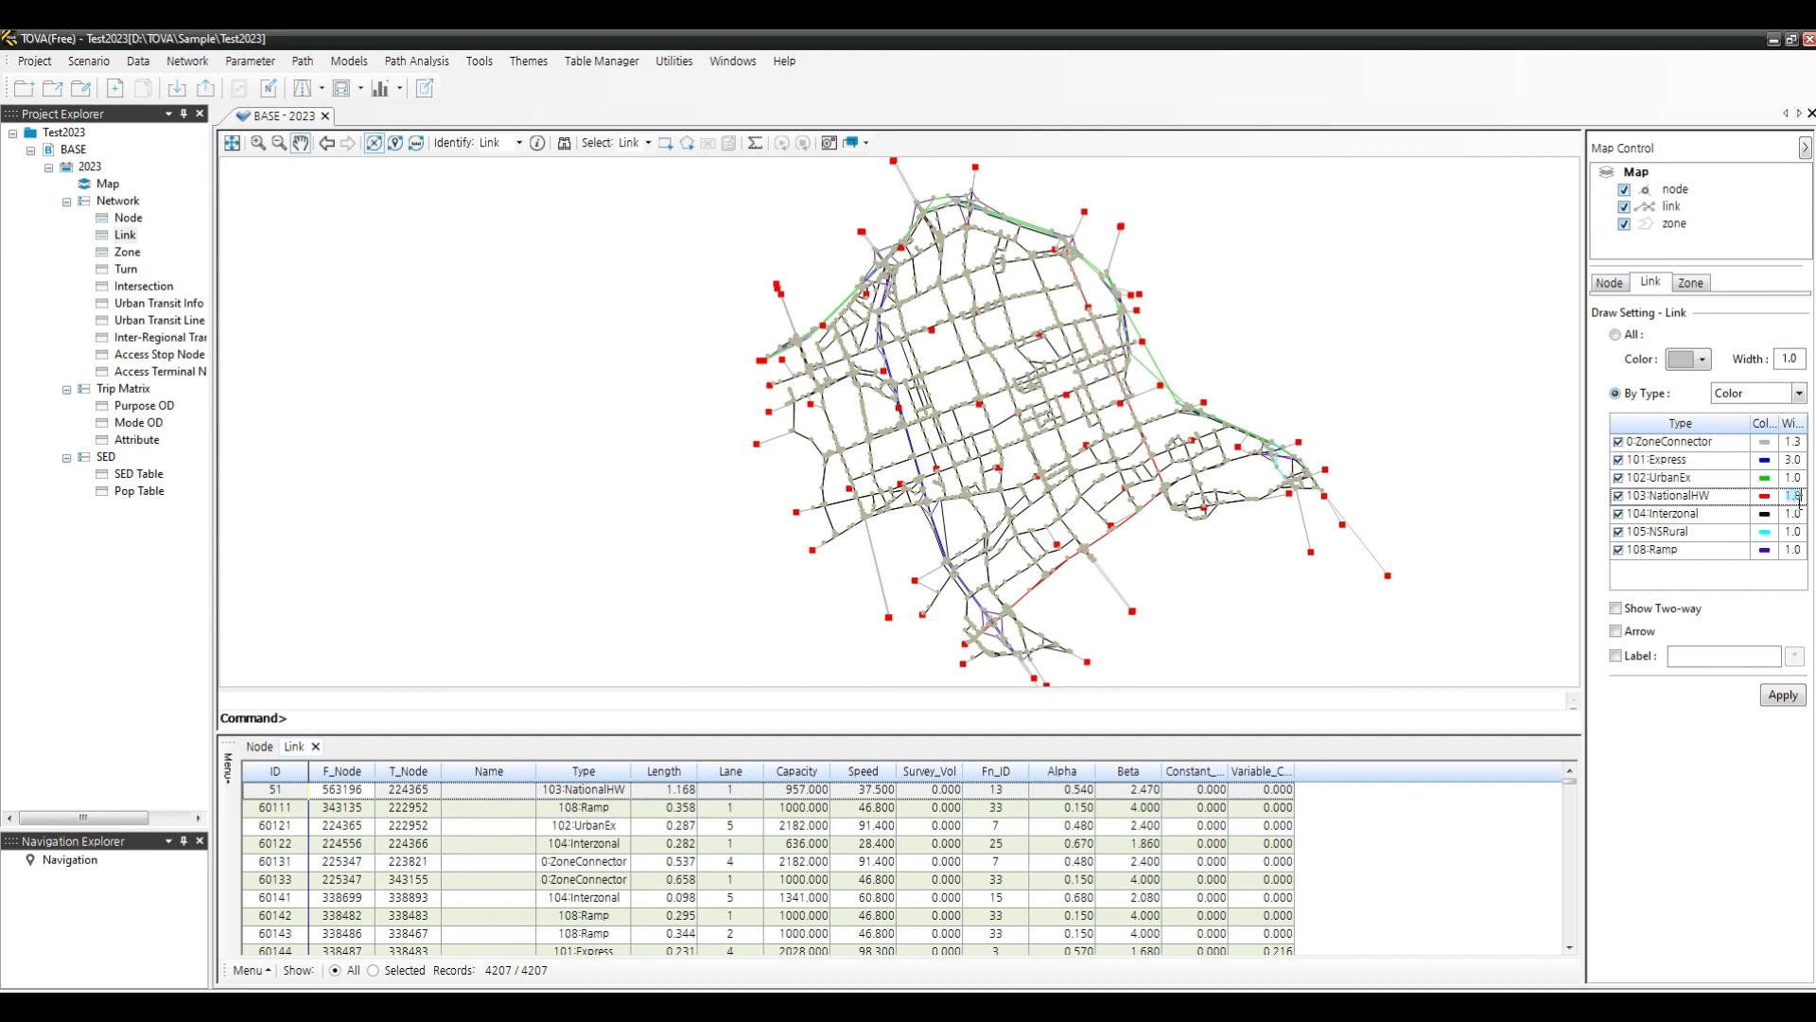
text(3)
click(1779, 696)
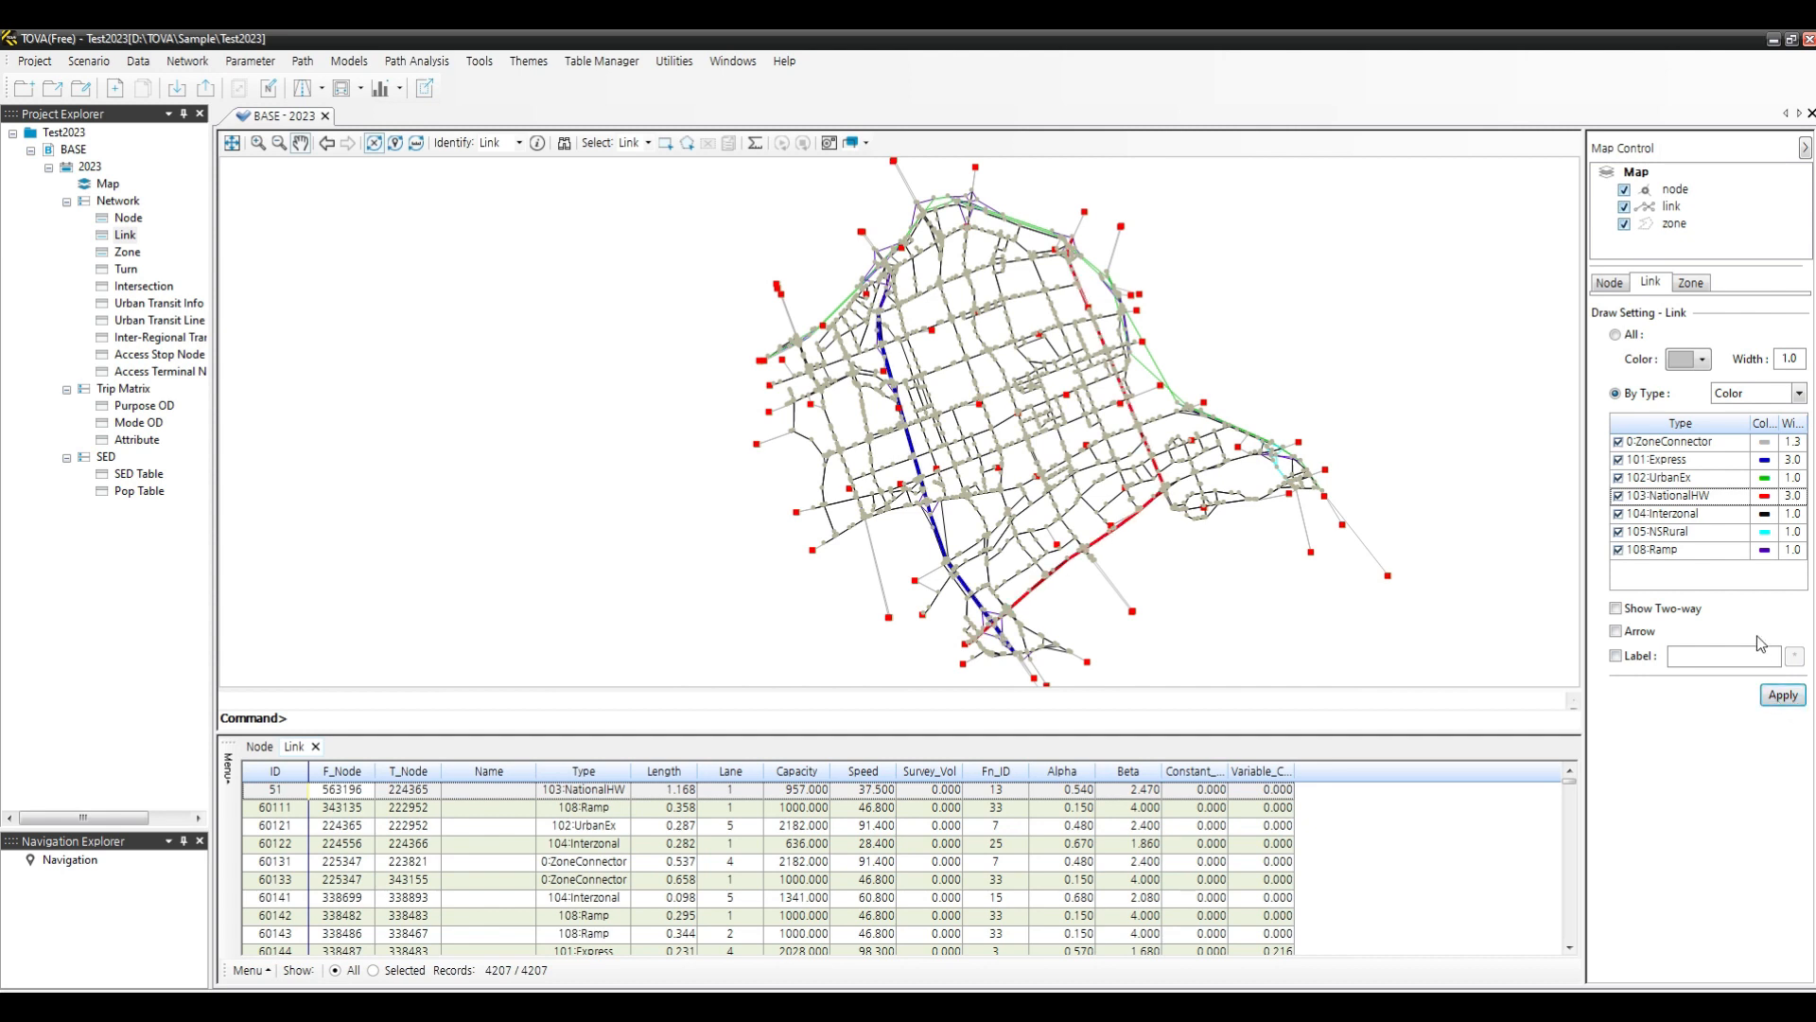
- Turn off the node layer on the map
click(1626, 191)
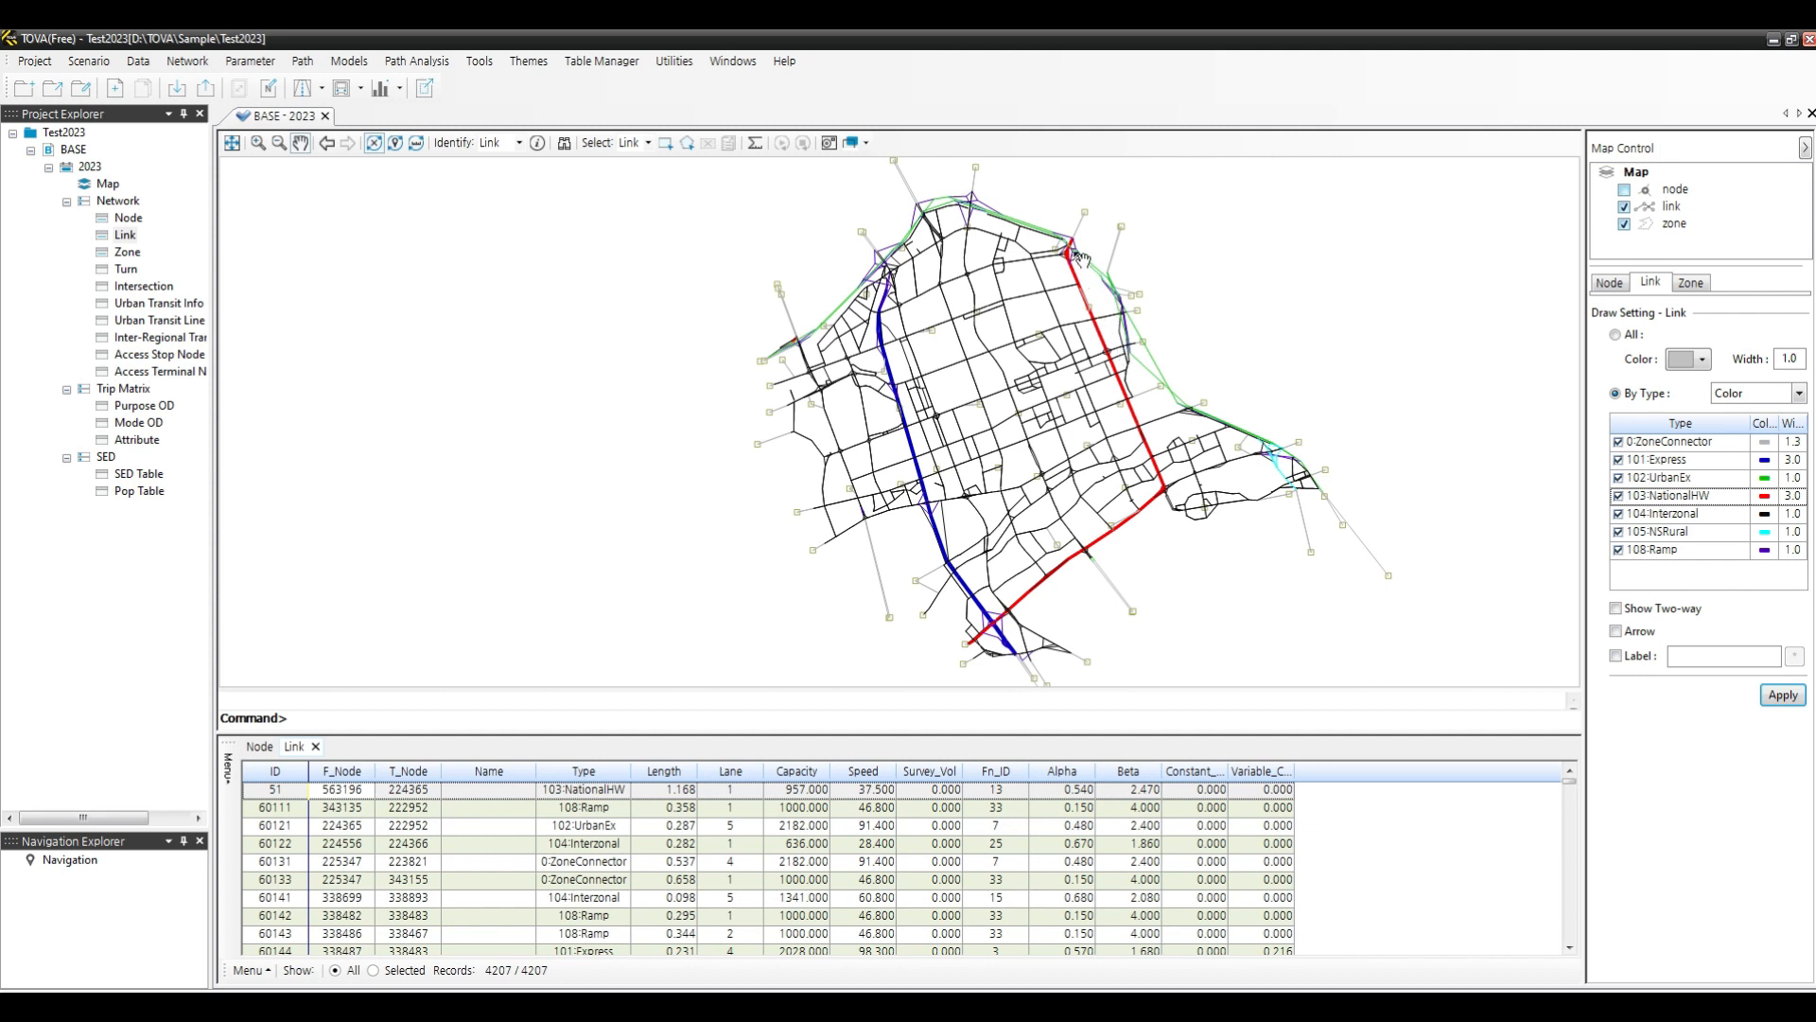
drag(1040, 360, 961, 492)
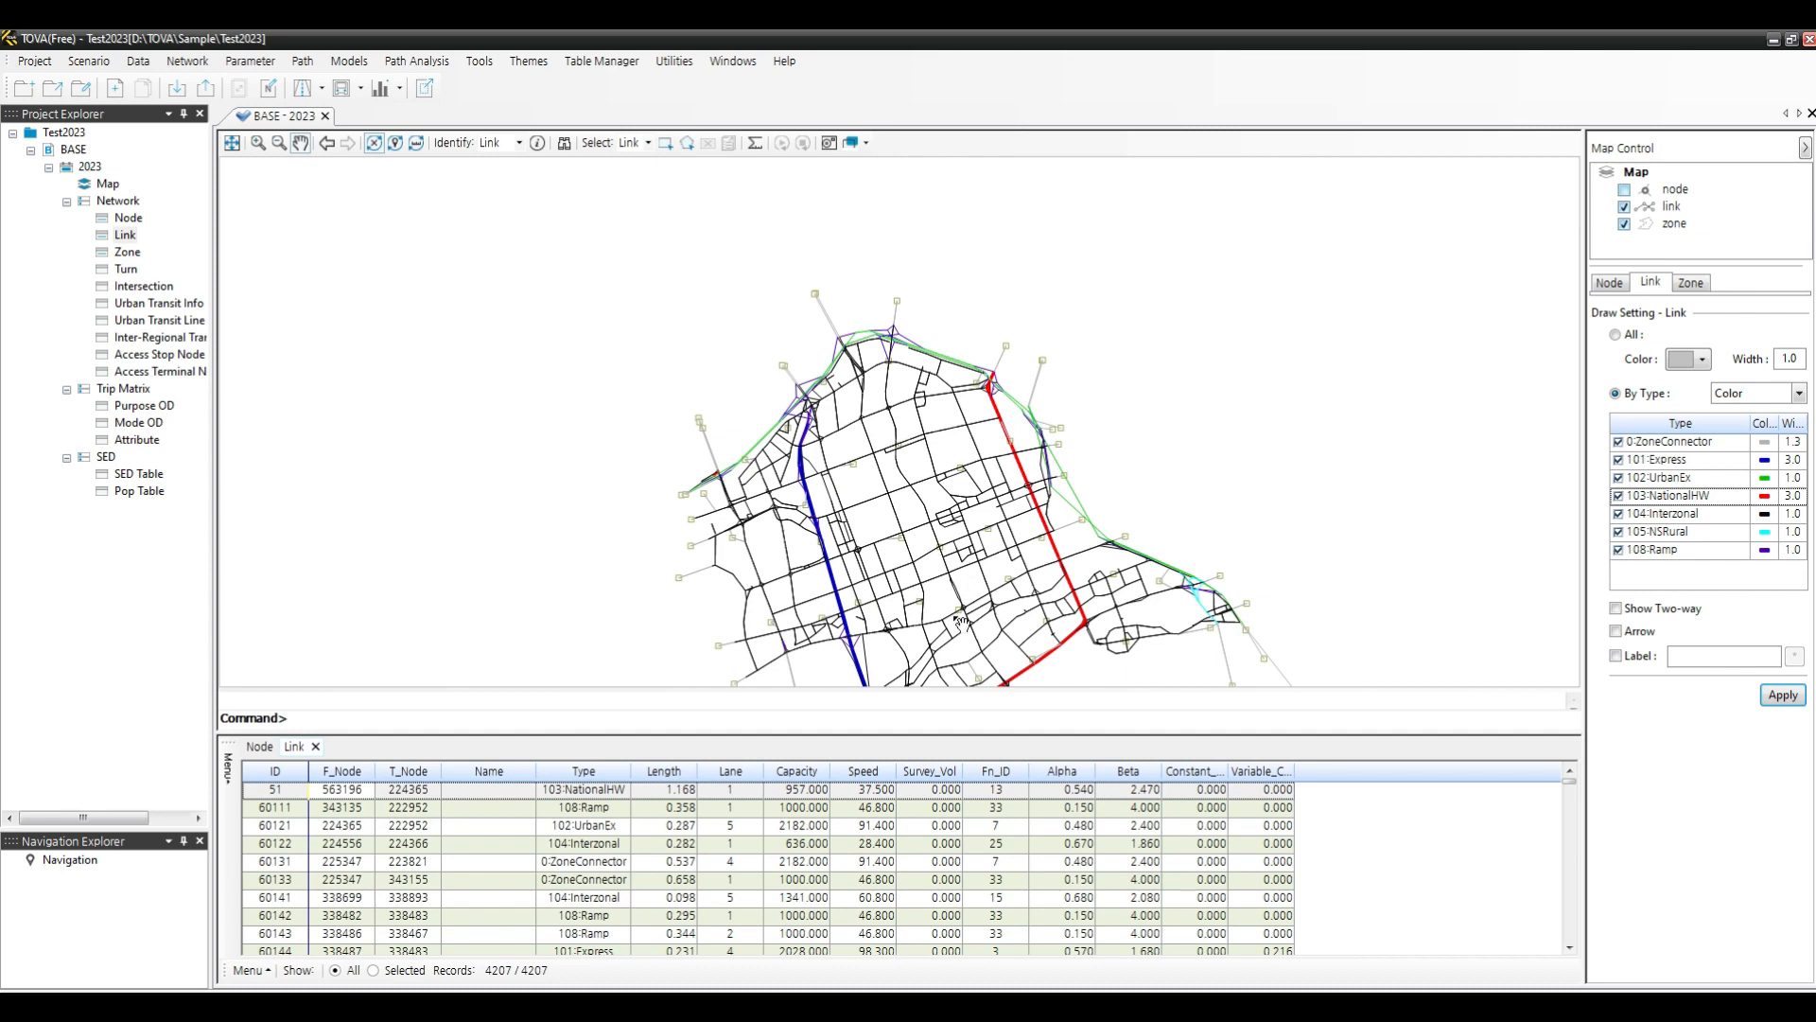
scroll(963, 624, up, 3)
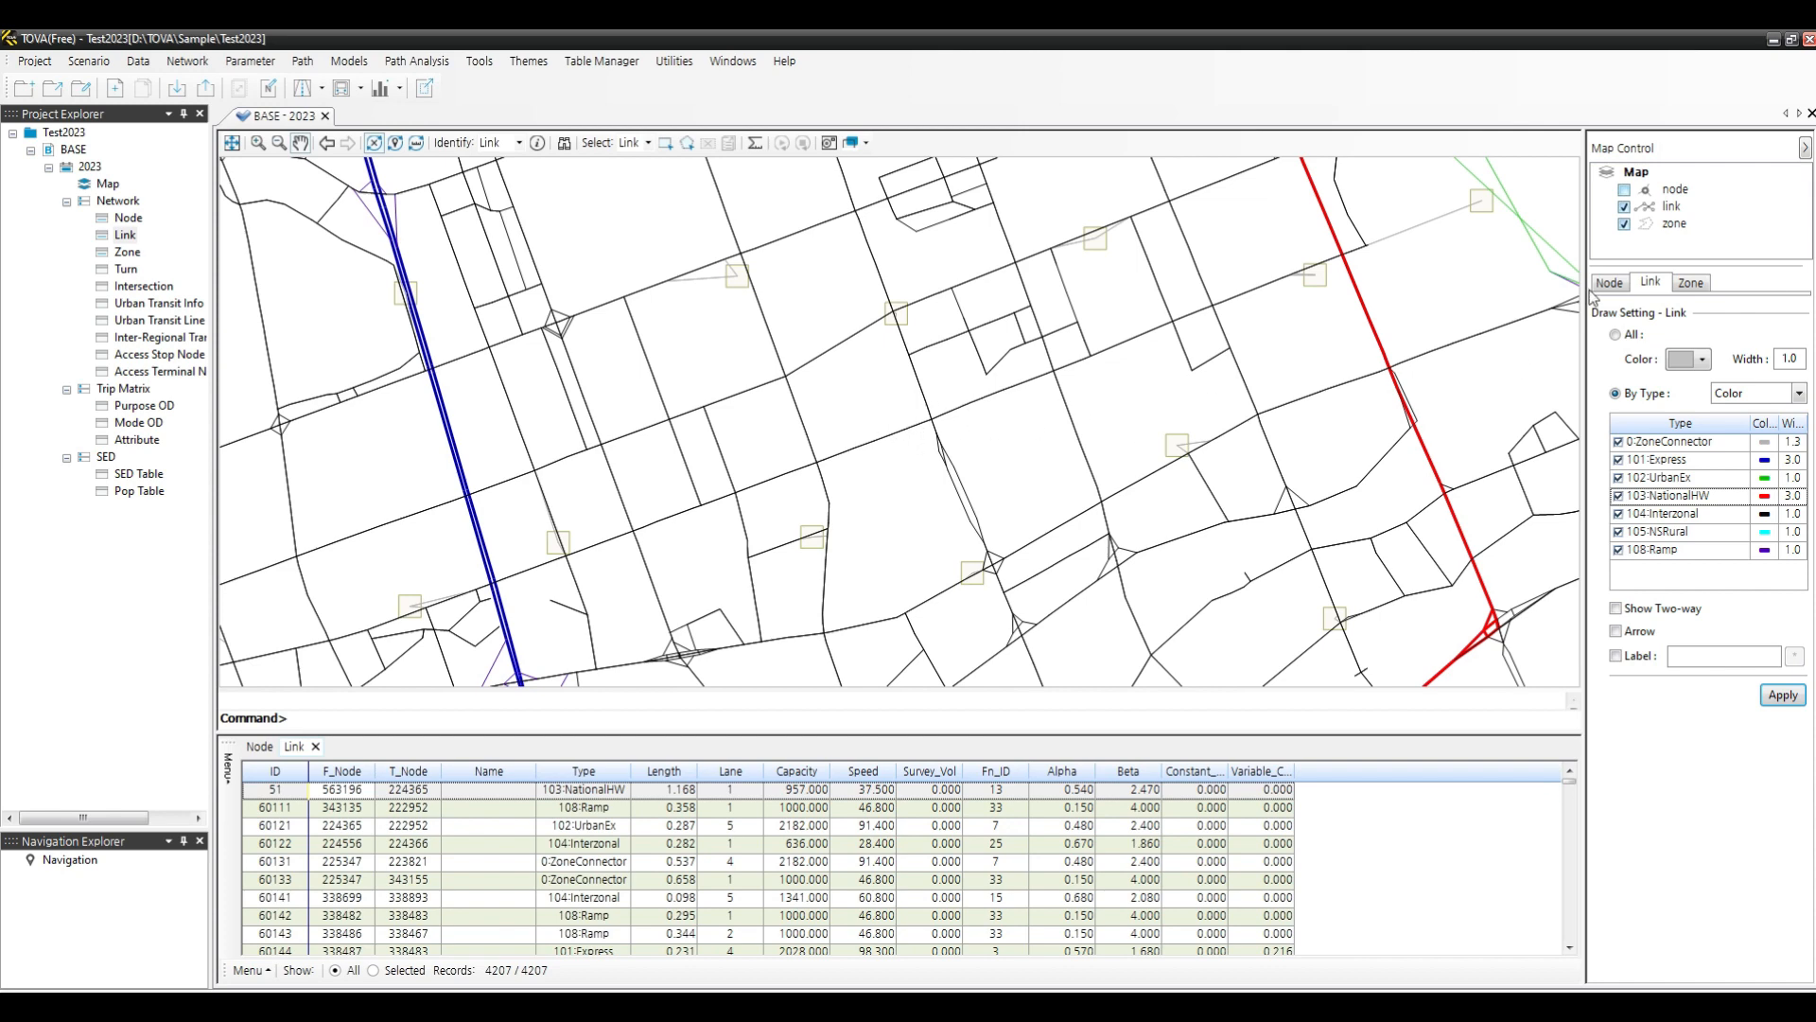
scroll(944, 416, down, 2)
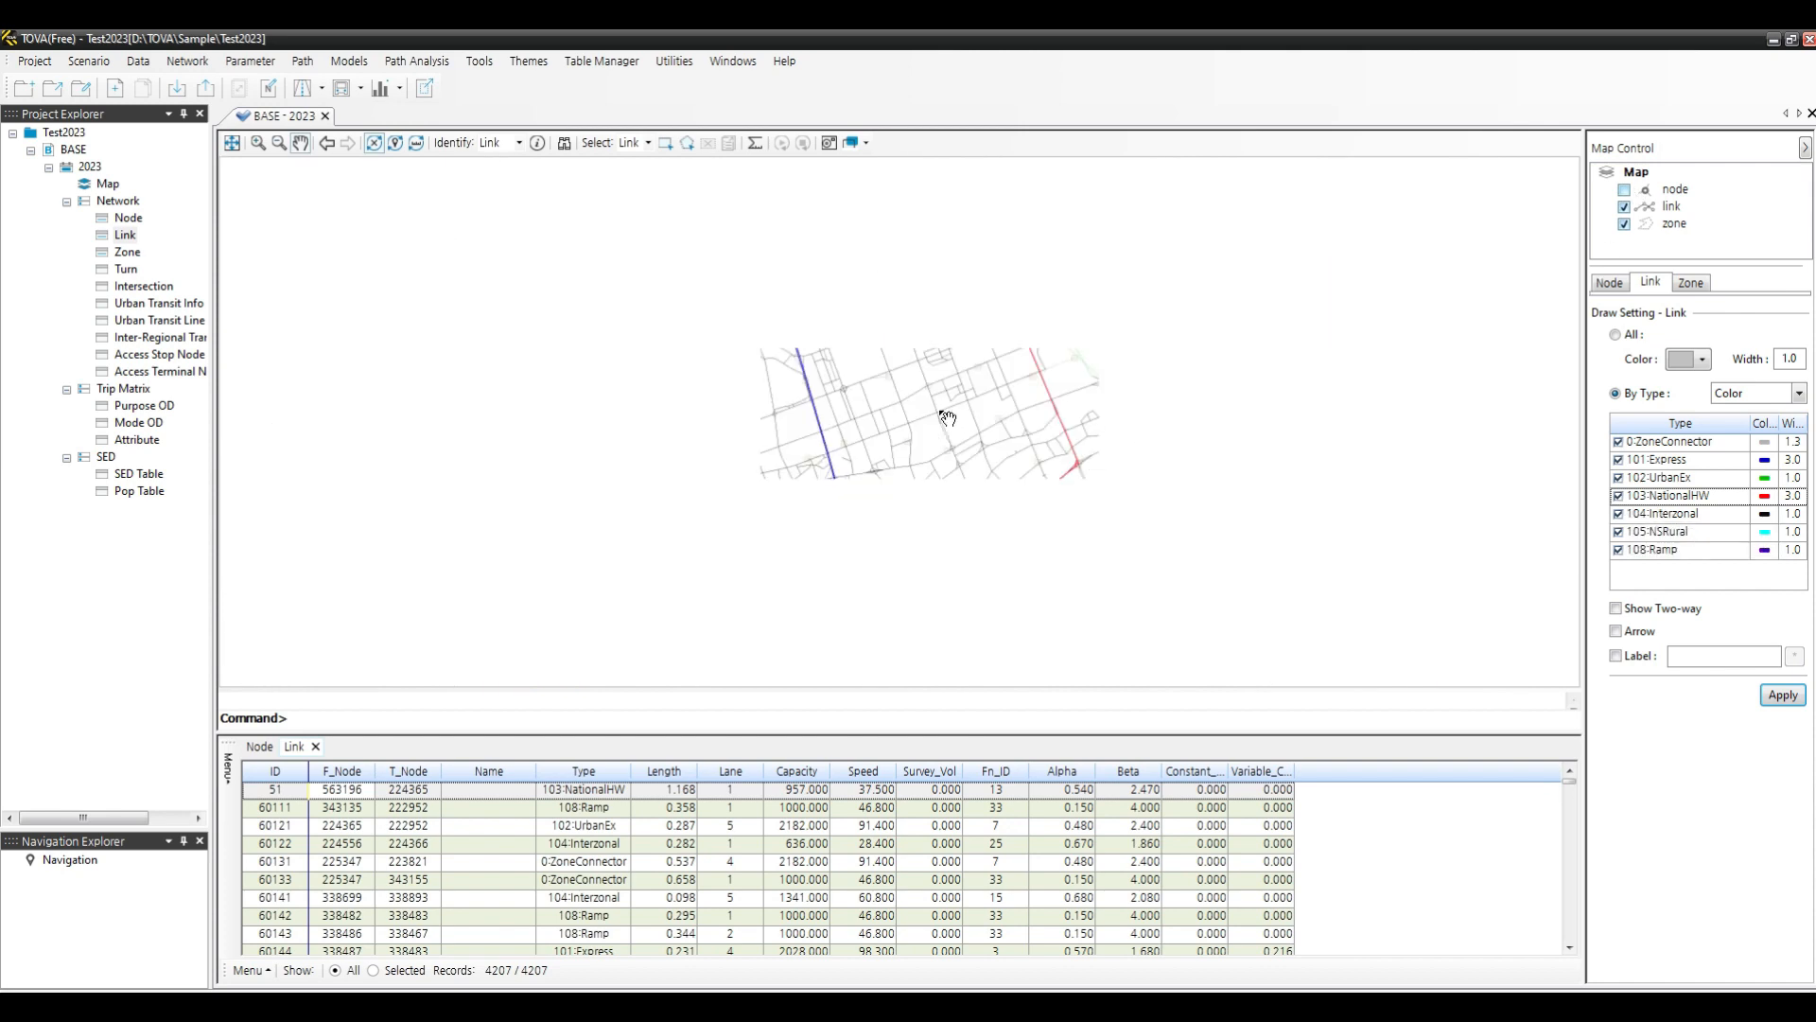
- Temporarily hide Interzonal links on the map, then show them again
click(1619, 514)
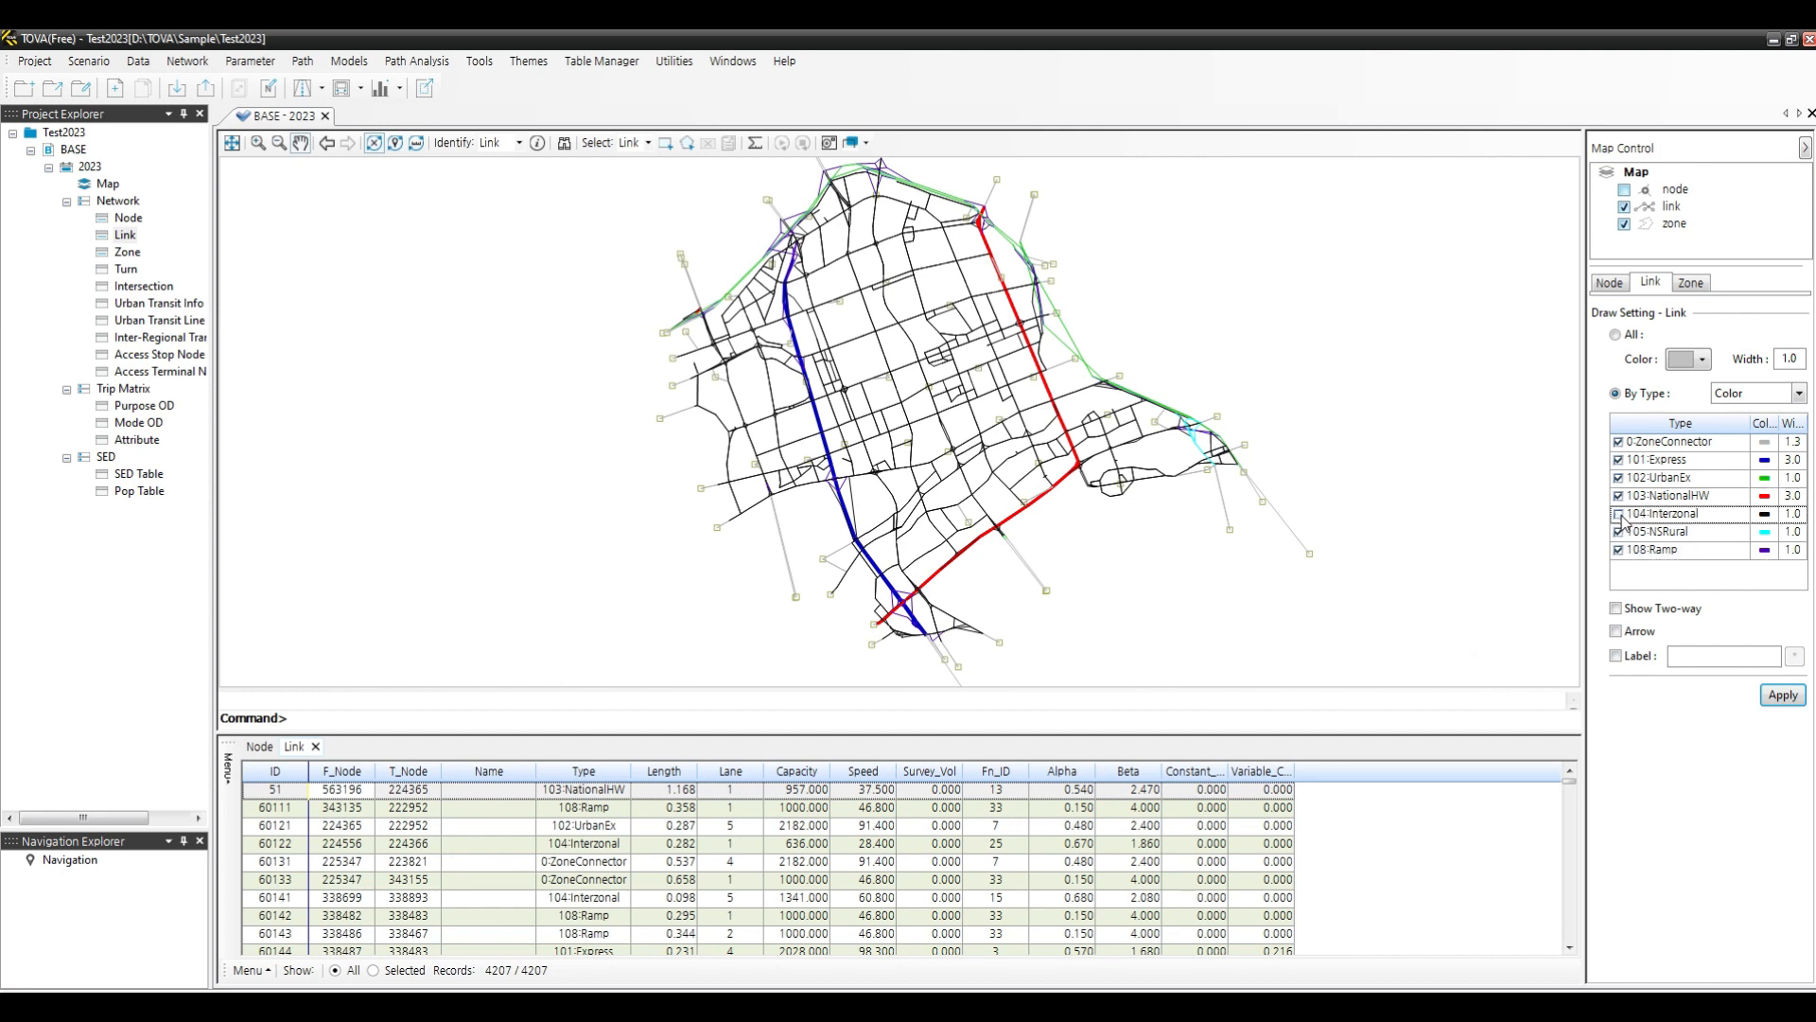
click(1783, 696)
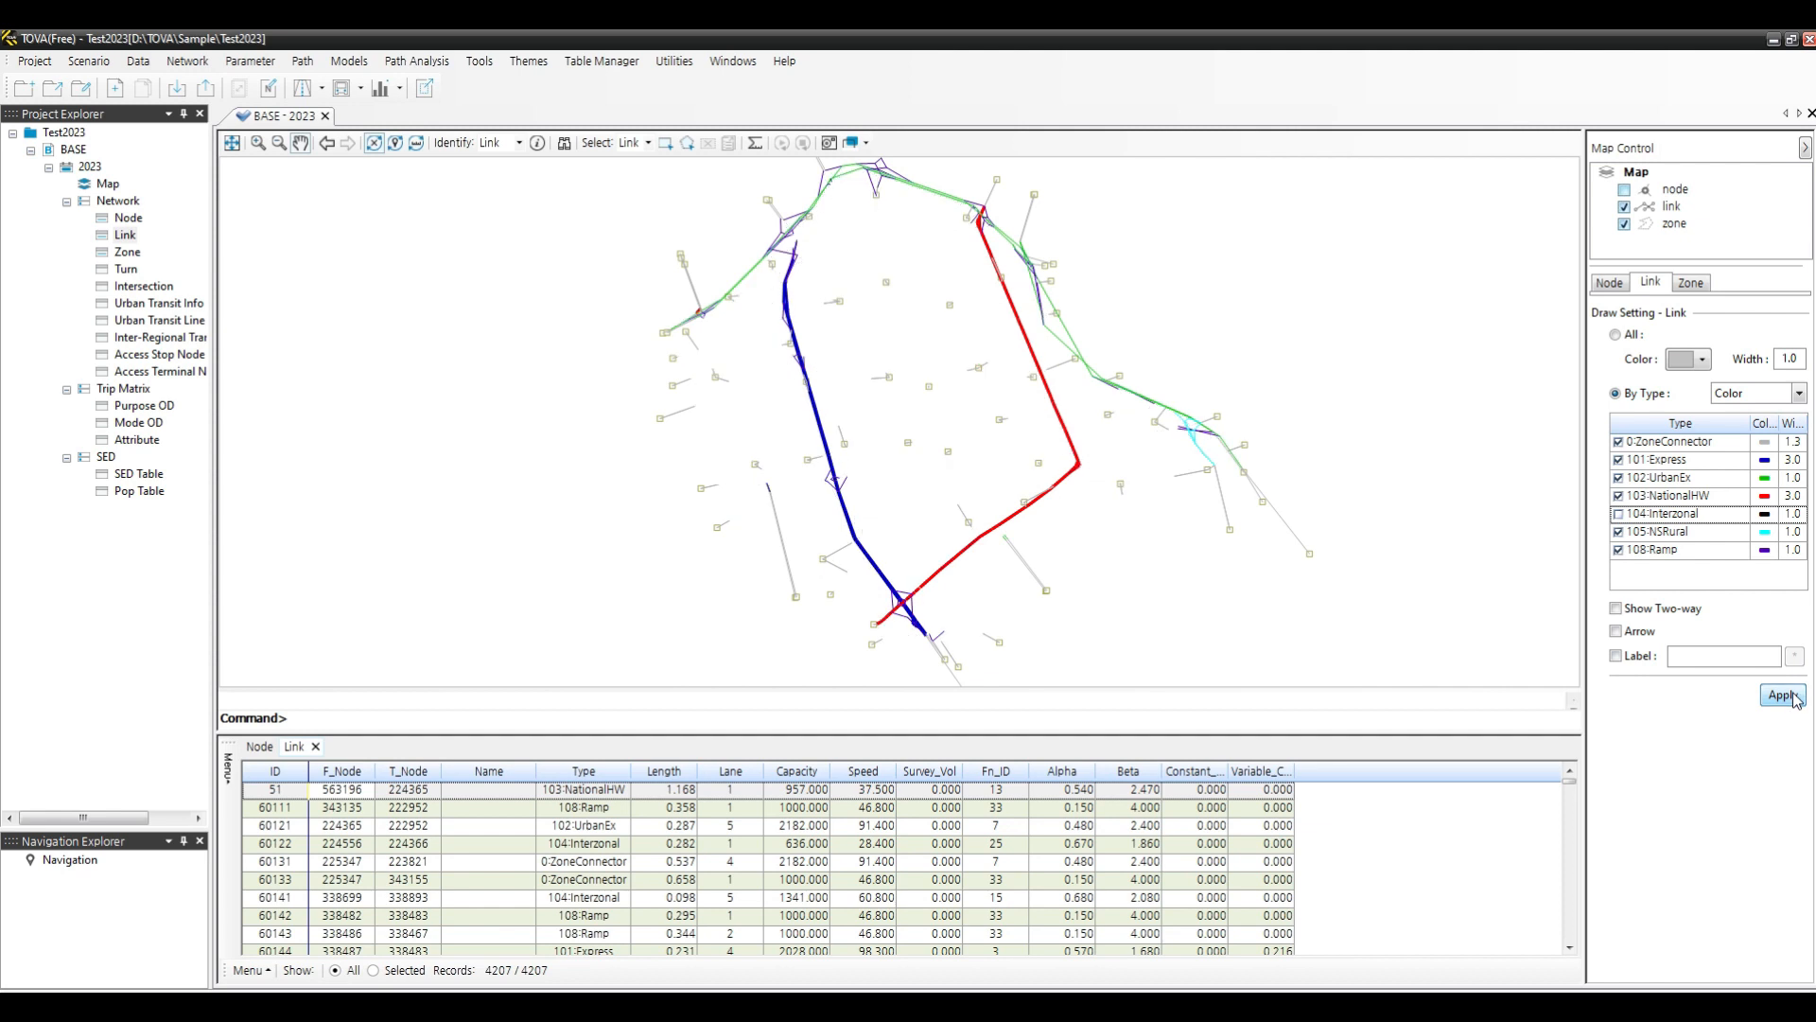
click(1618, 516)
click(1783, 695)
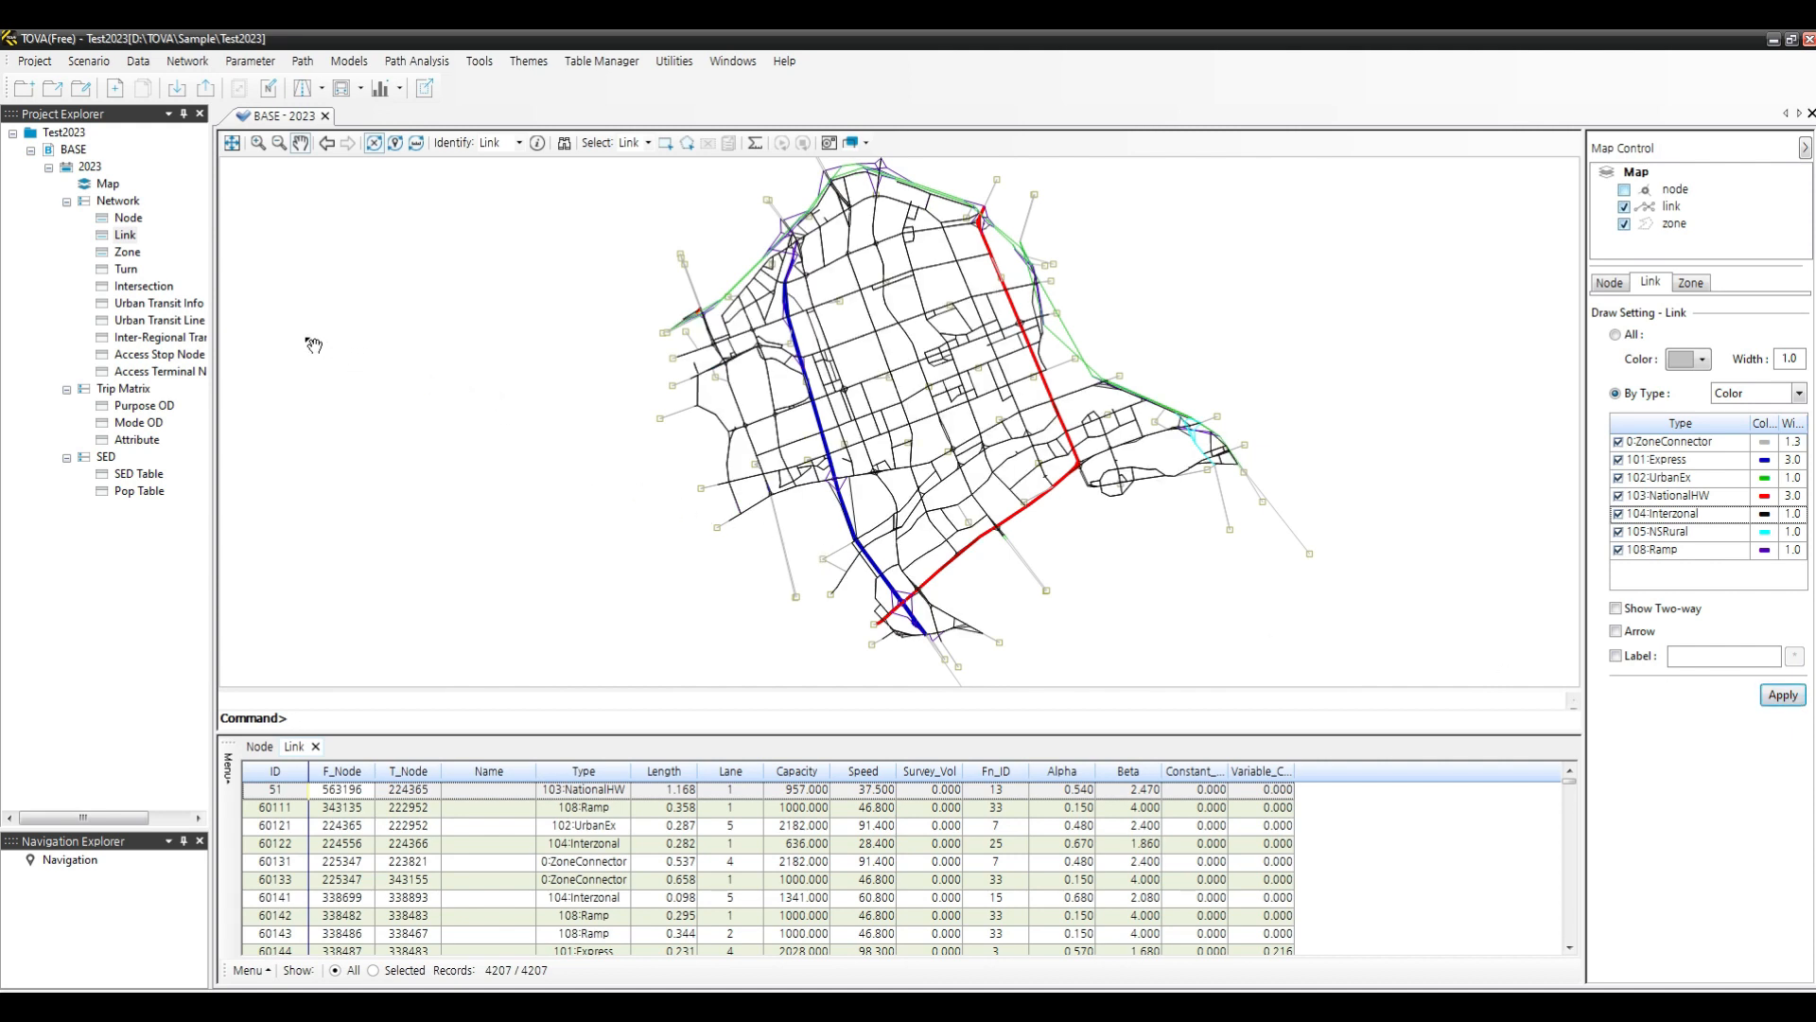
- Open the Zone data table, then switch to the Node data table
click(128, 254)
double_click(128, 256)
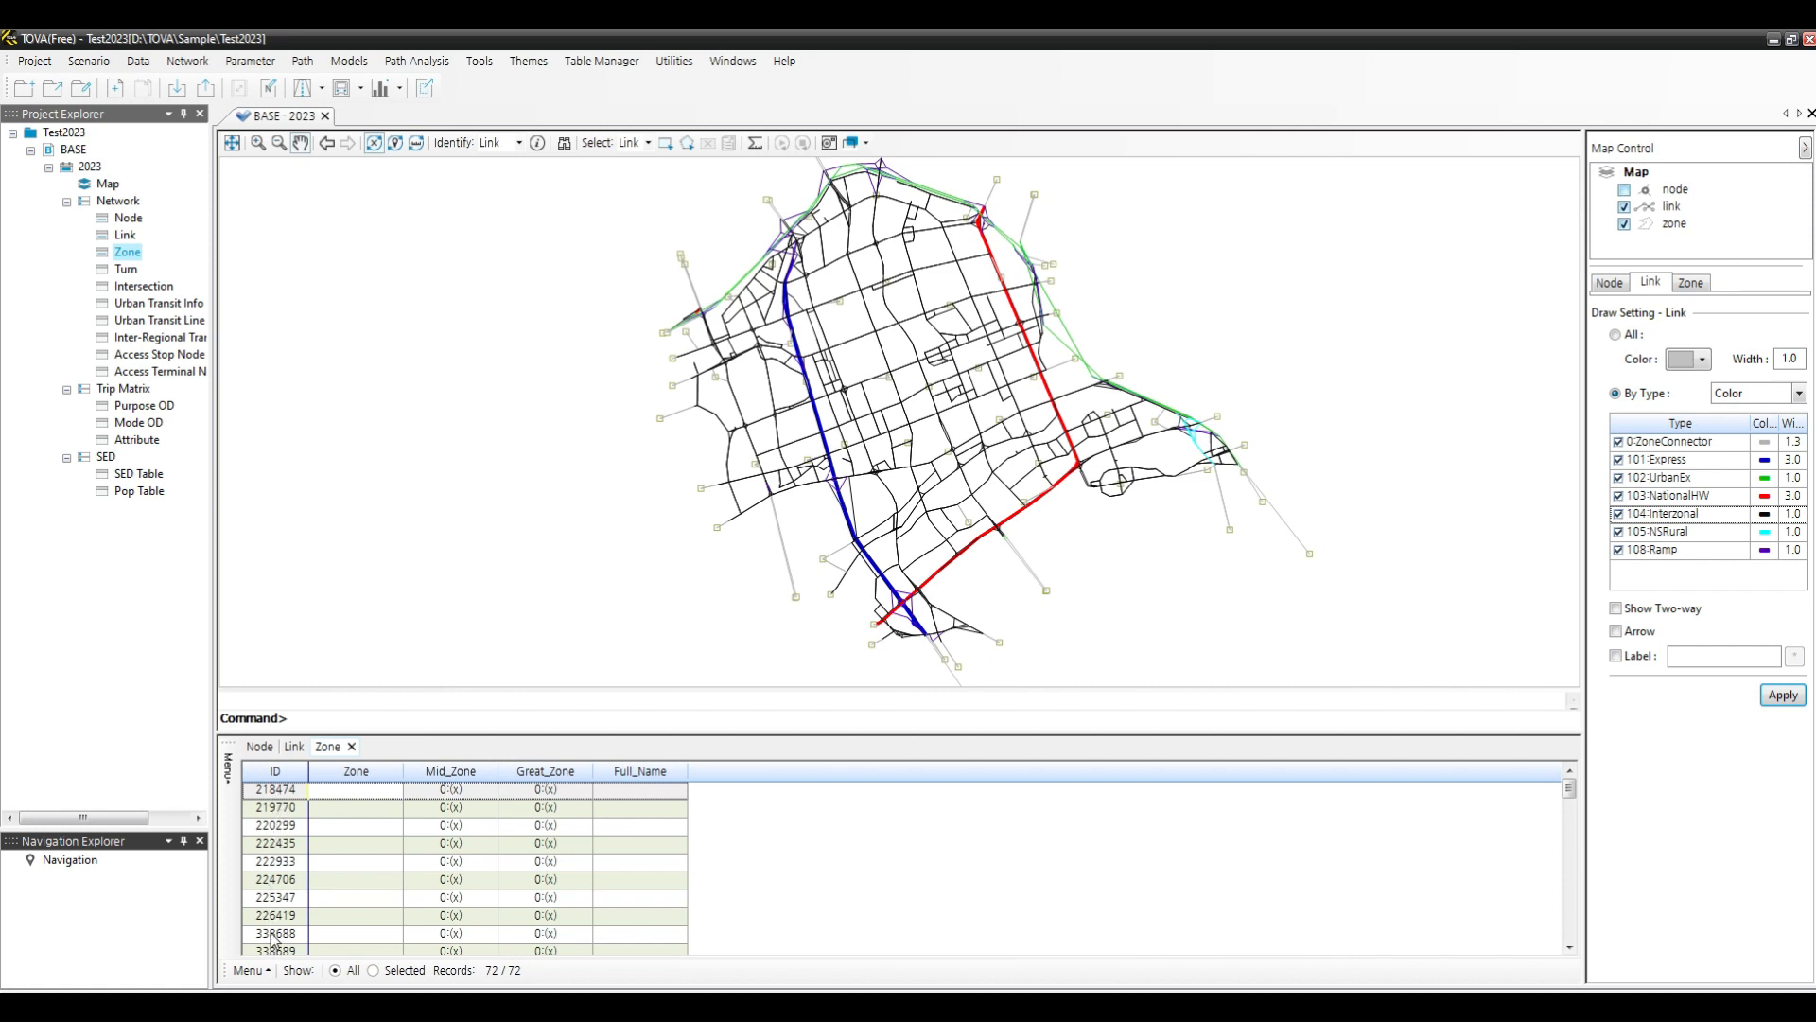
click(253, 747)
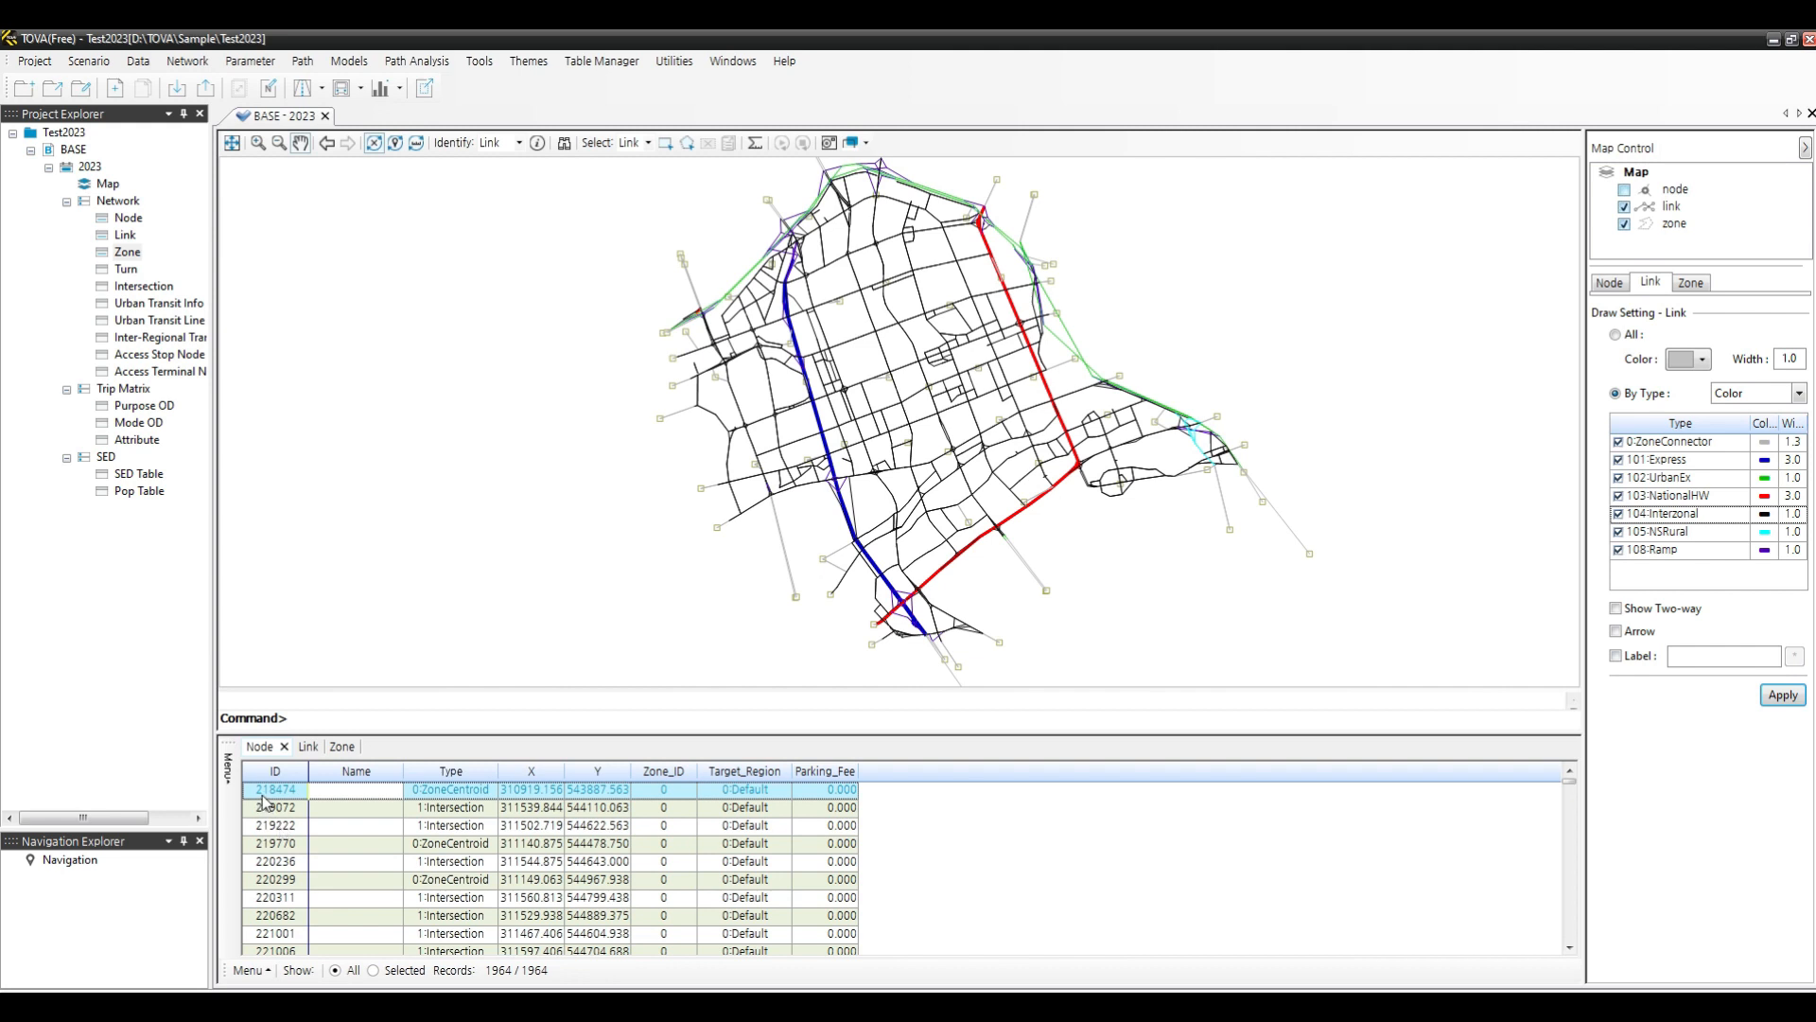
- Switch to the Zone data table and scroll through its records
click(342, 747)
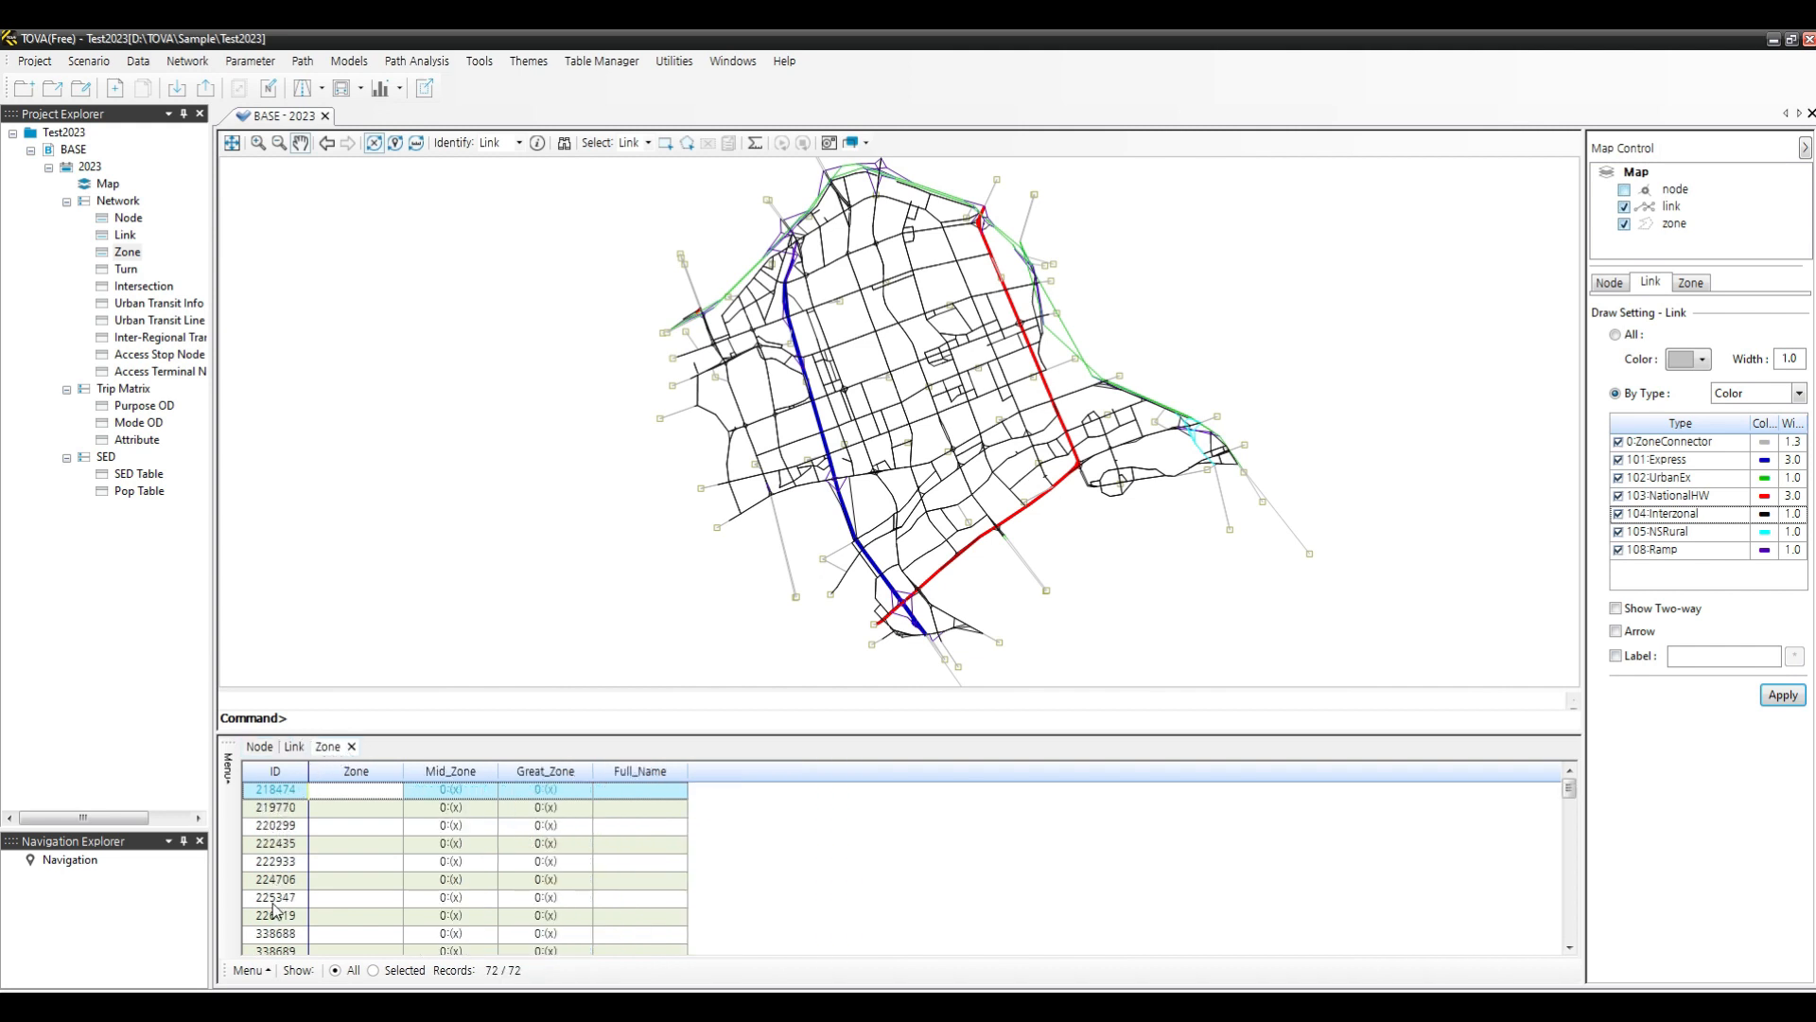
scroll(275, 931, down, 3)
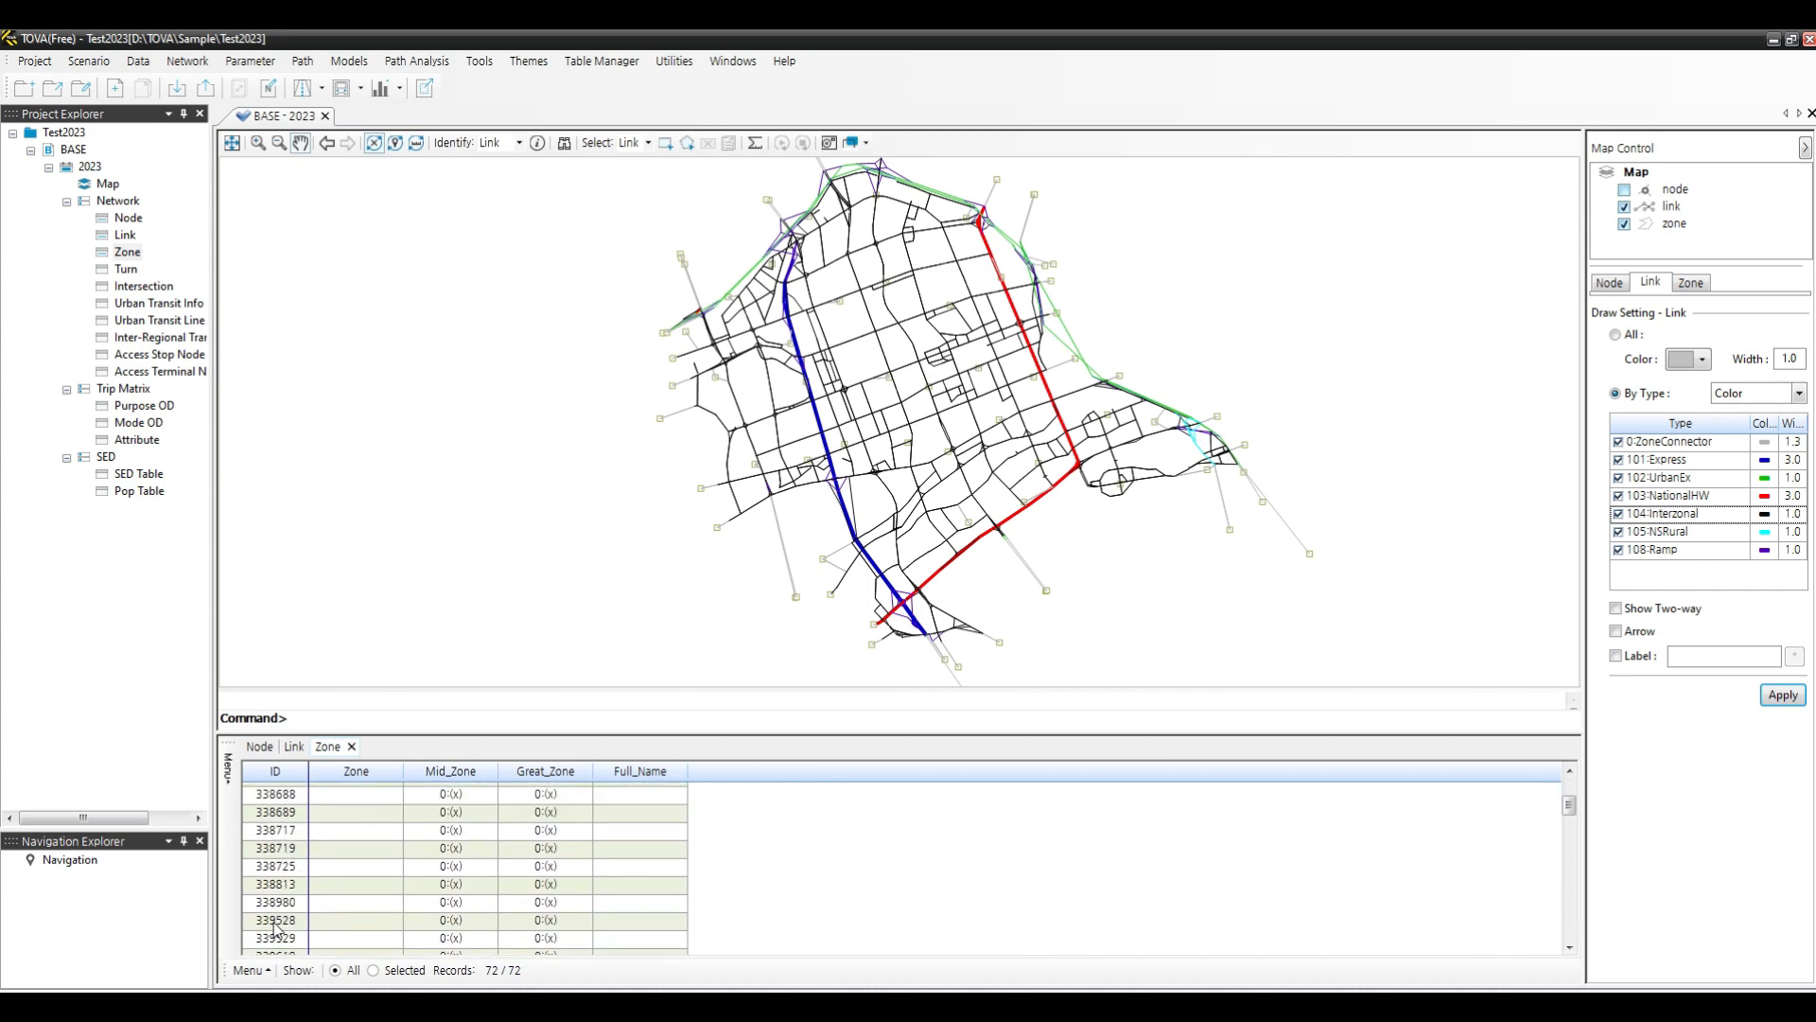
scroll(276, 925, down, 4)
scroll(277, 918, up, 4)
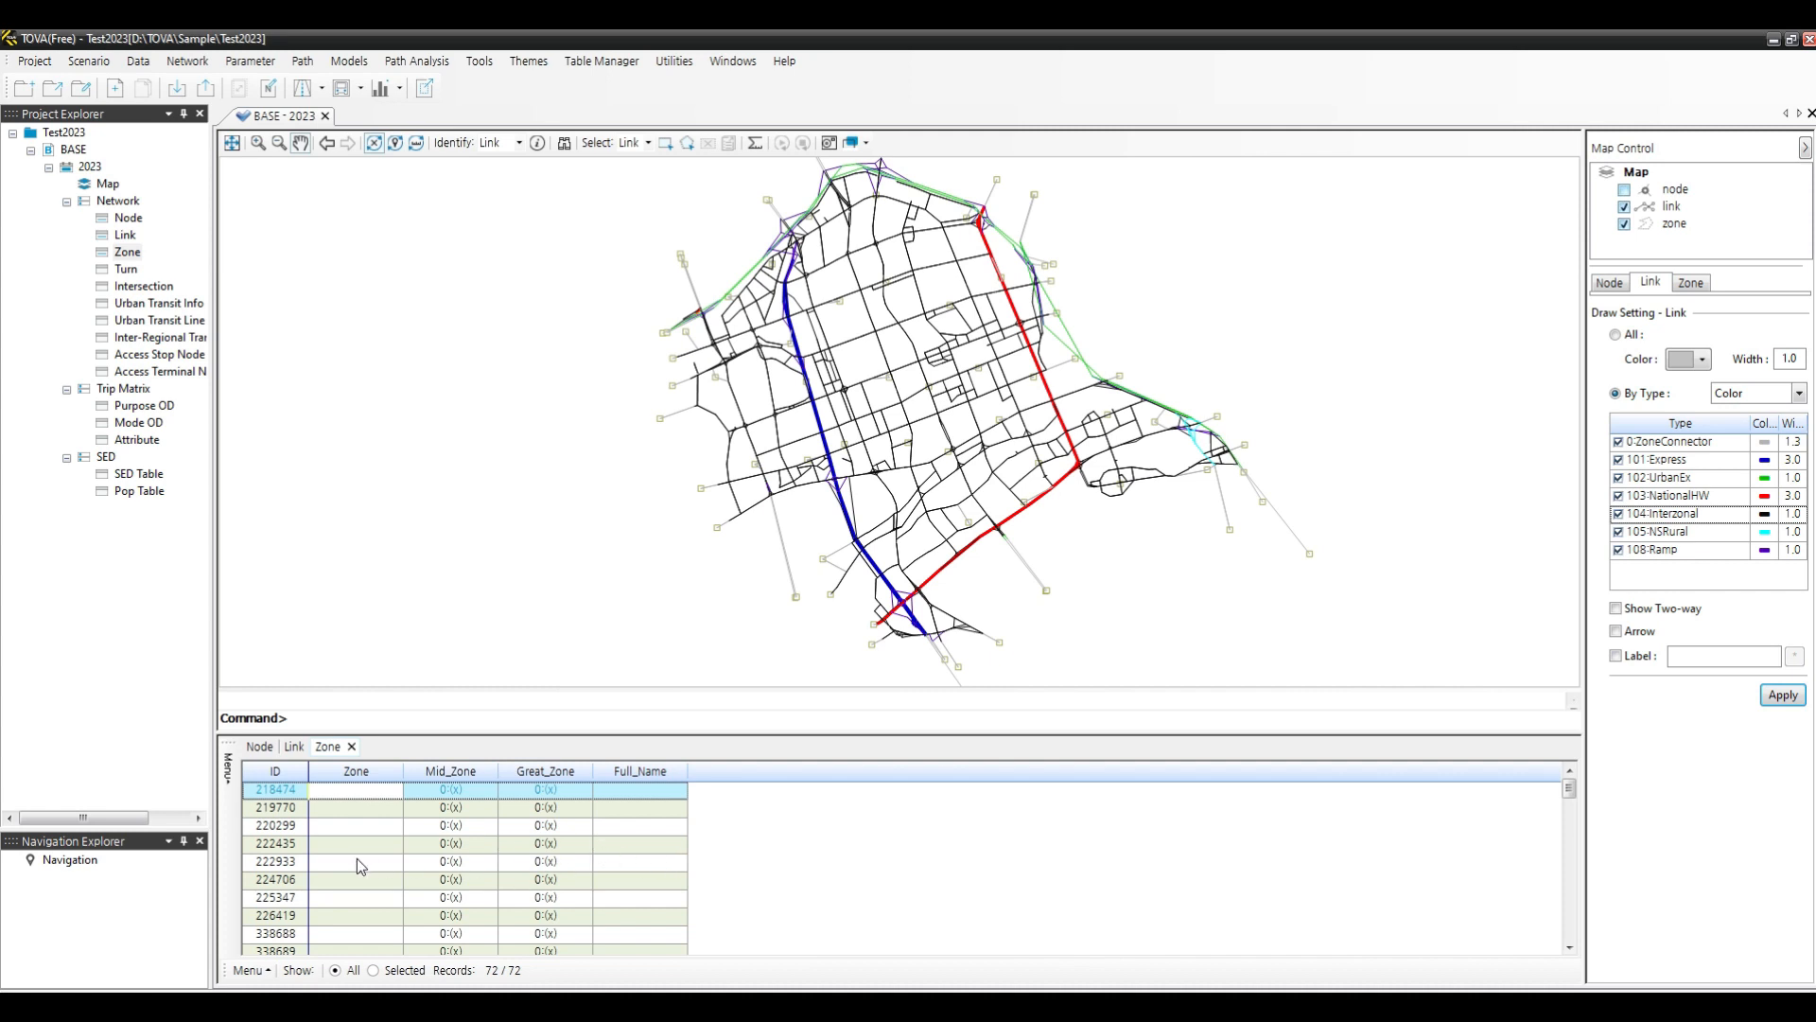
- Import Zone.txt from the Gangnam Txt form folder into the Zone data table, with the data including a header
click(253, 972)
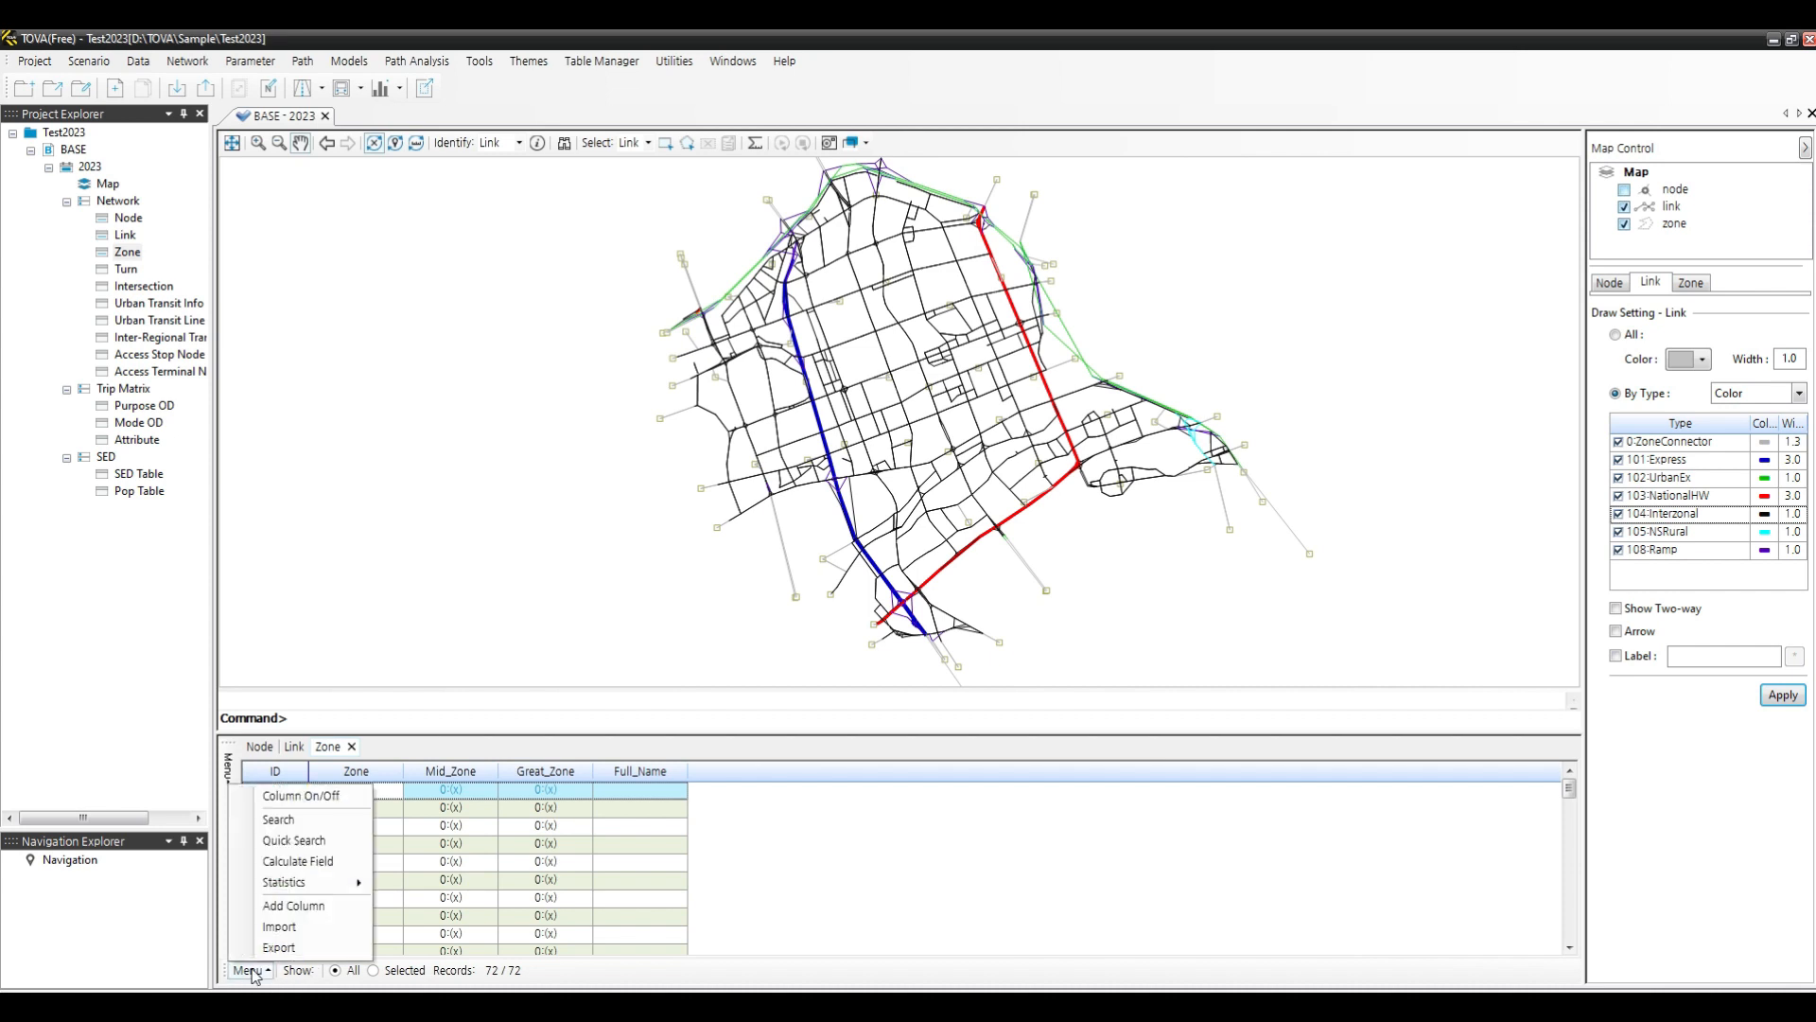
click(303, 929)
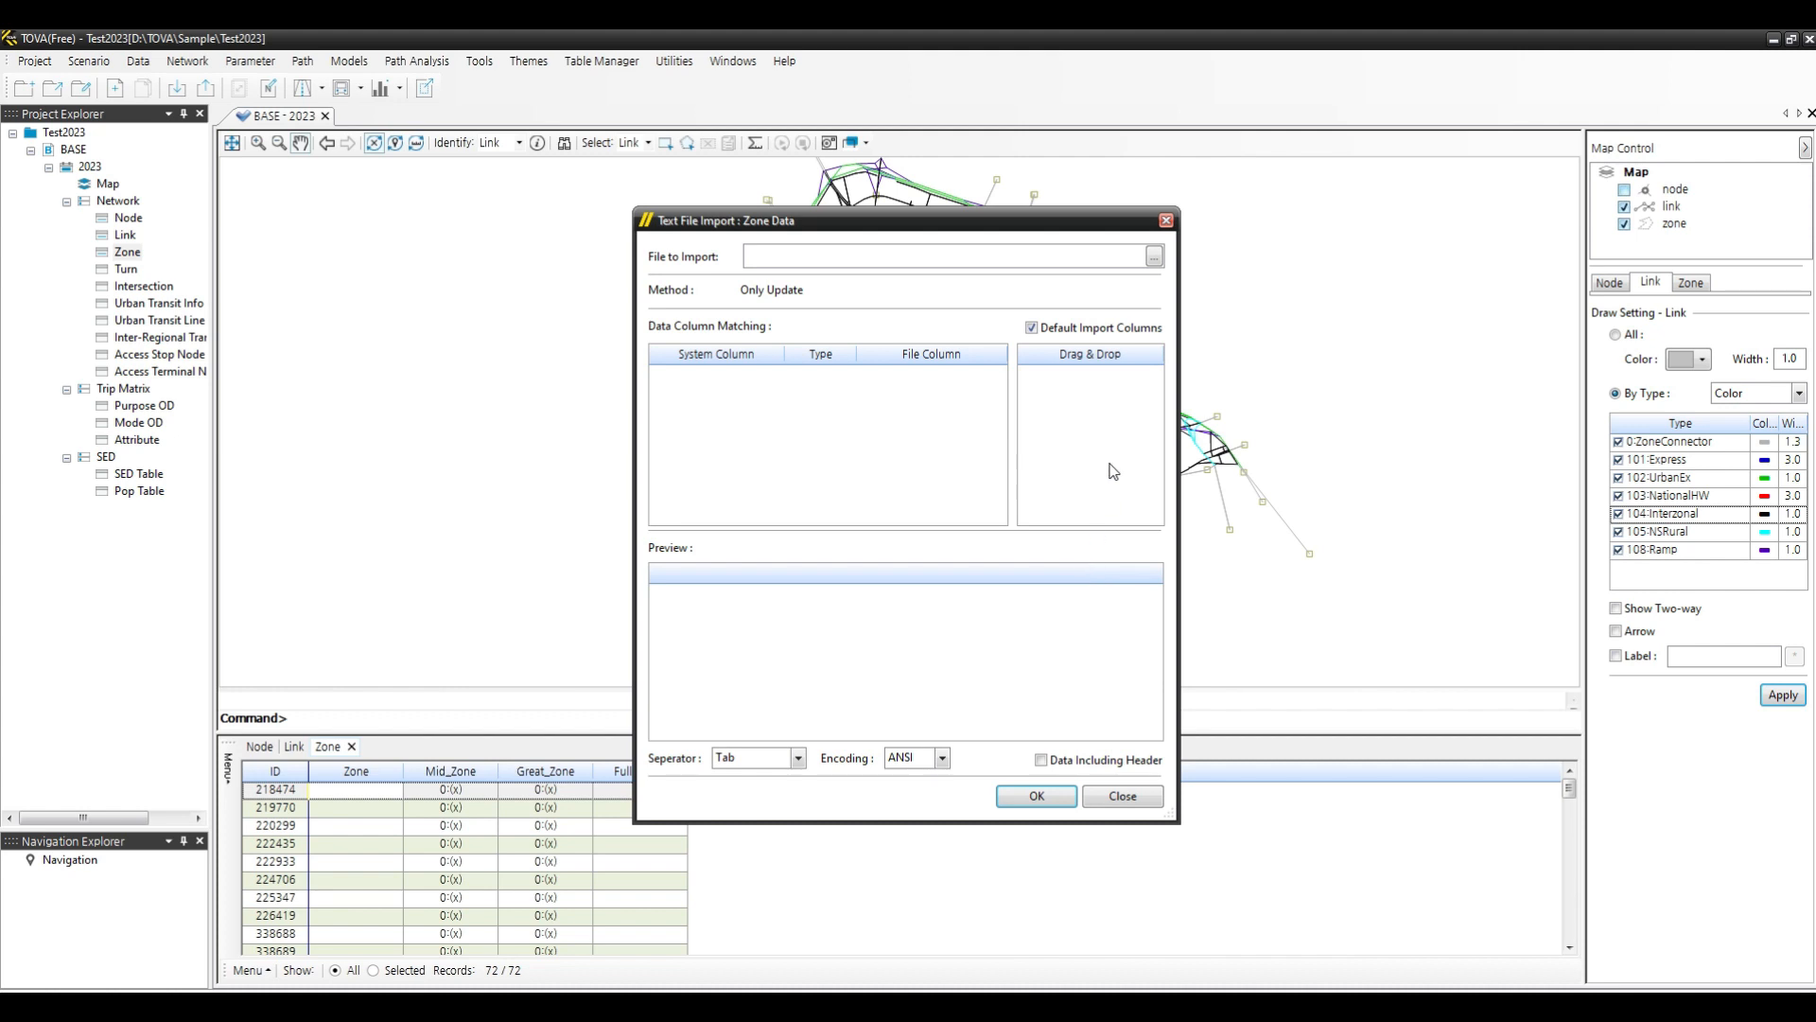
click(1154, 256)
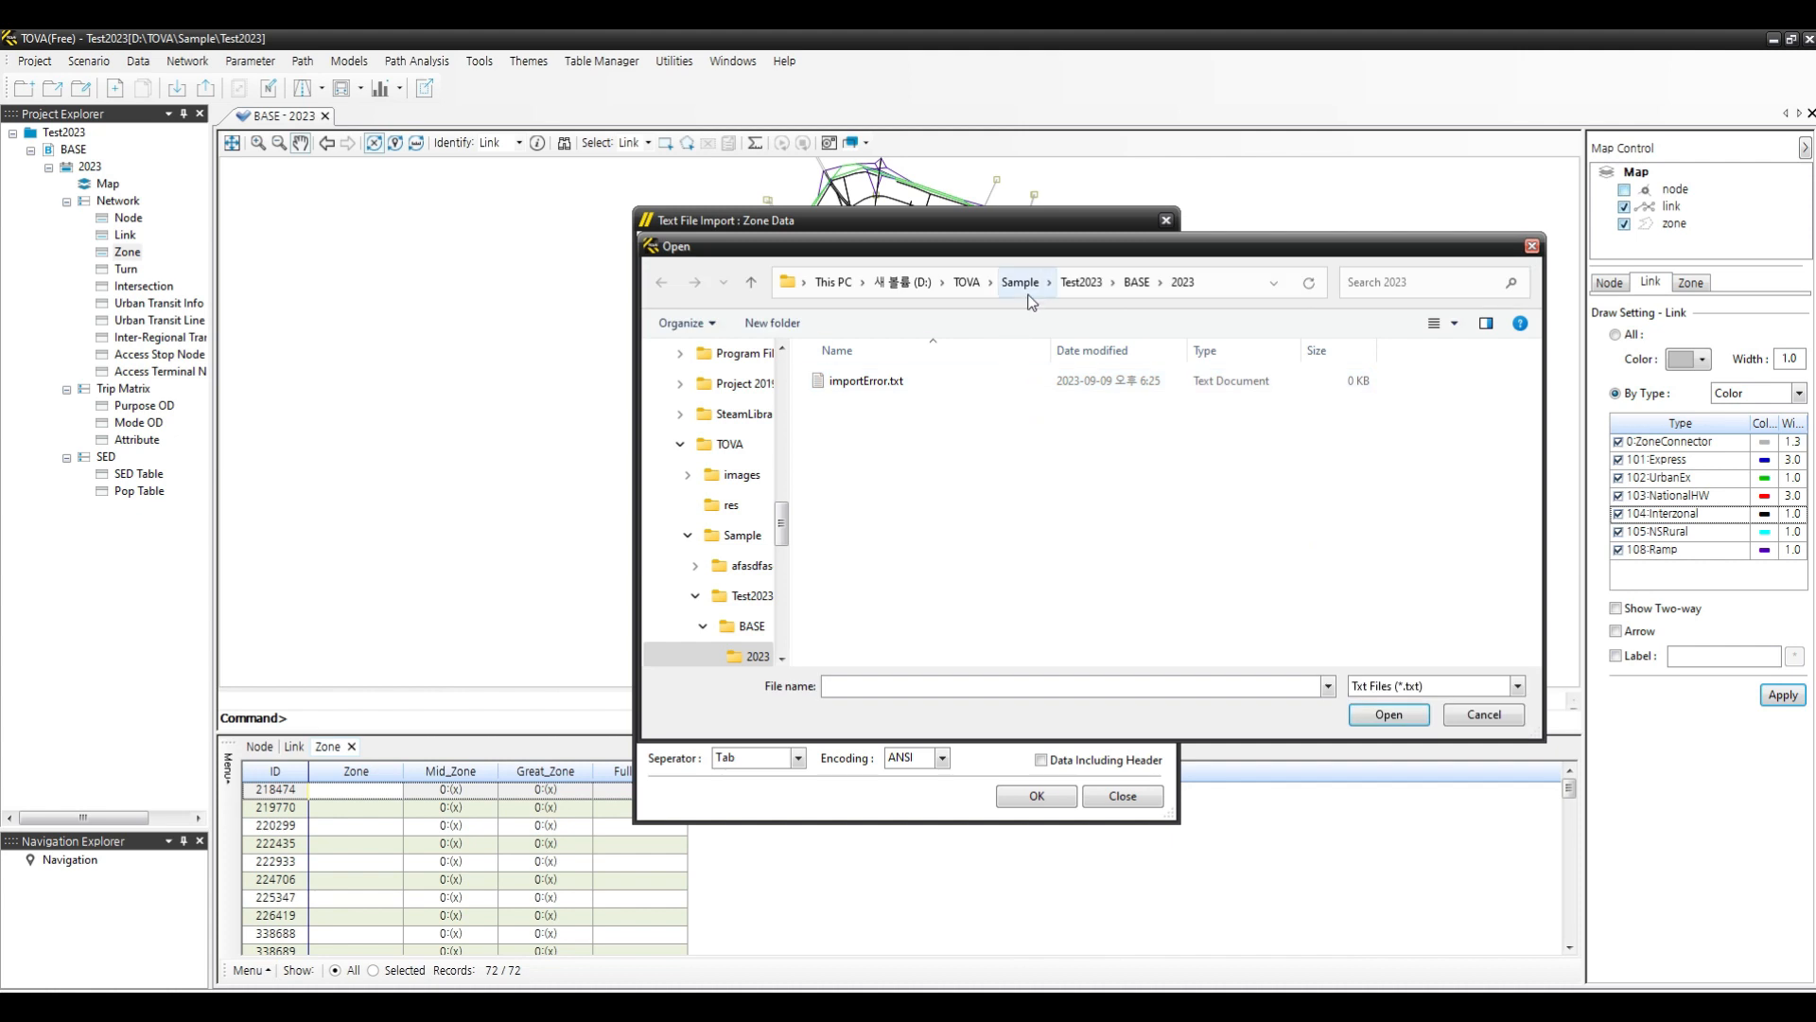
click(1021, 281)
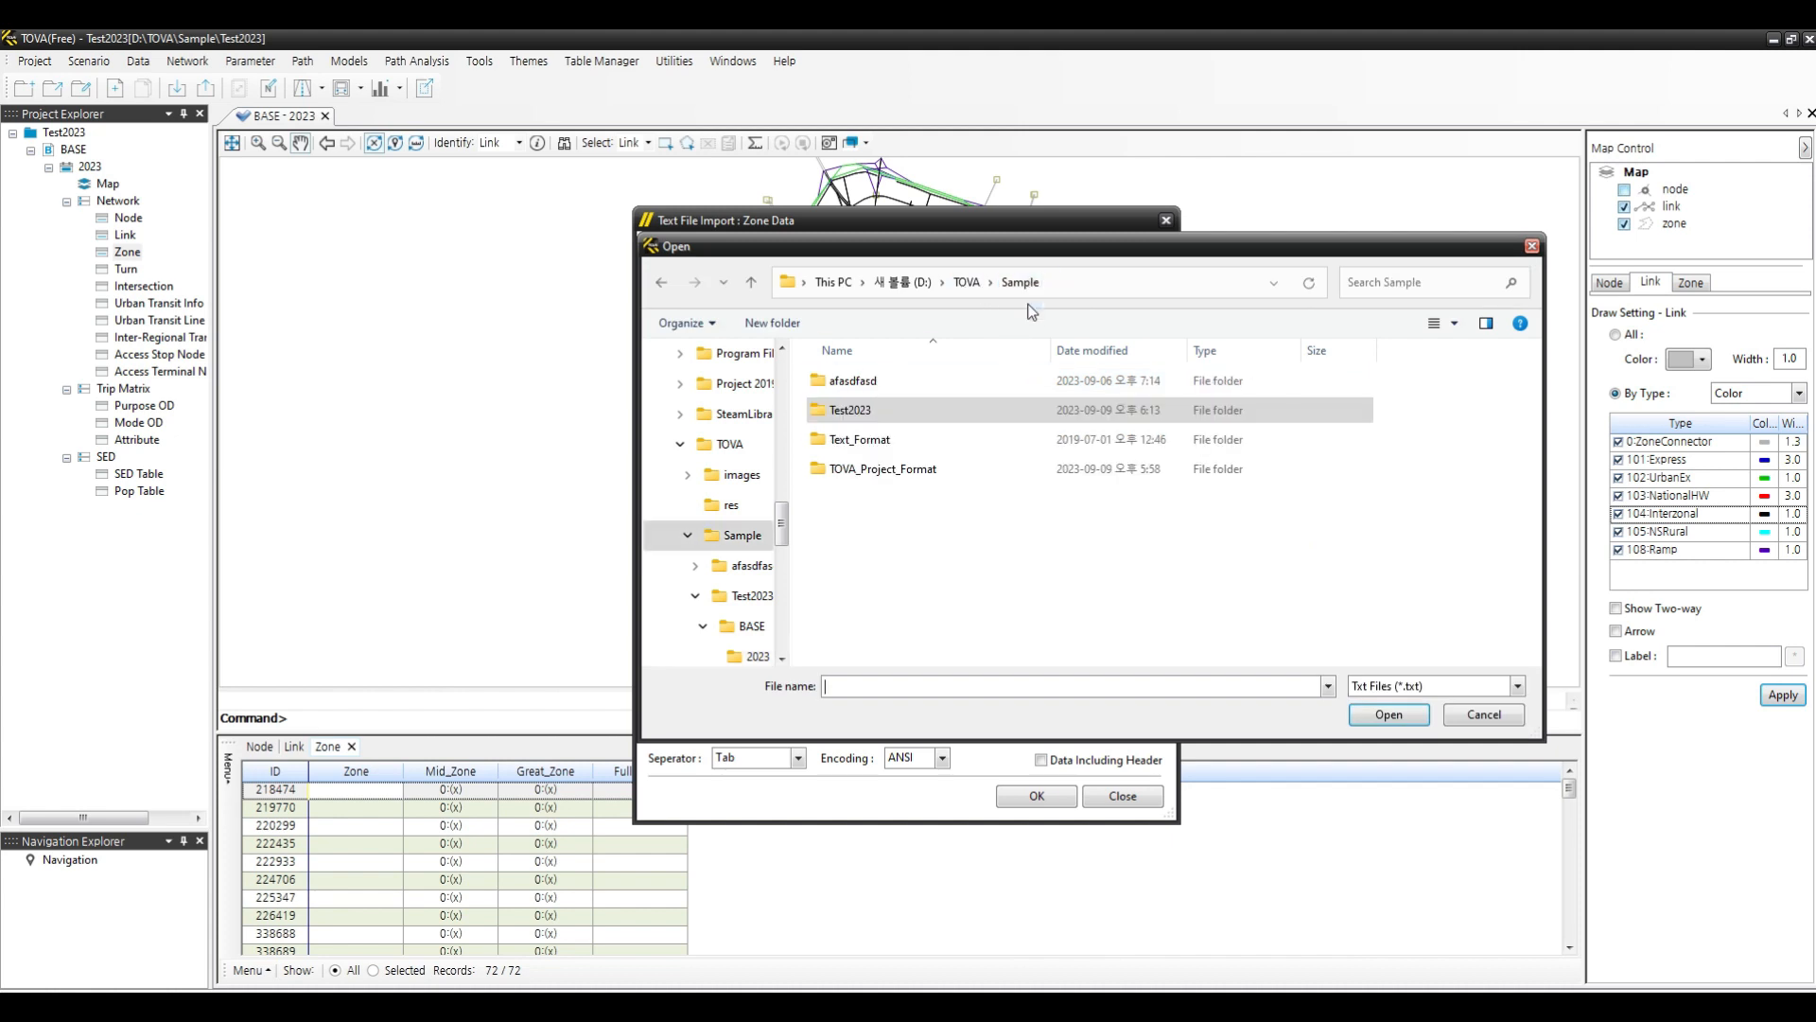
double_click(866, 470)
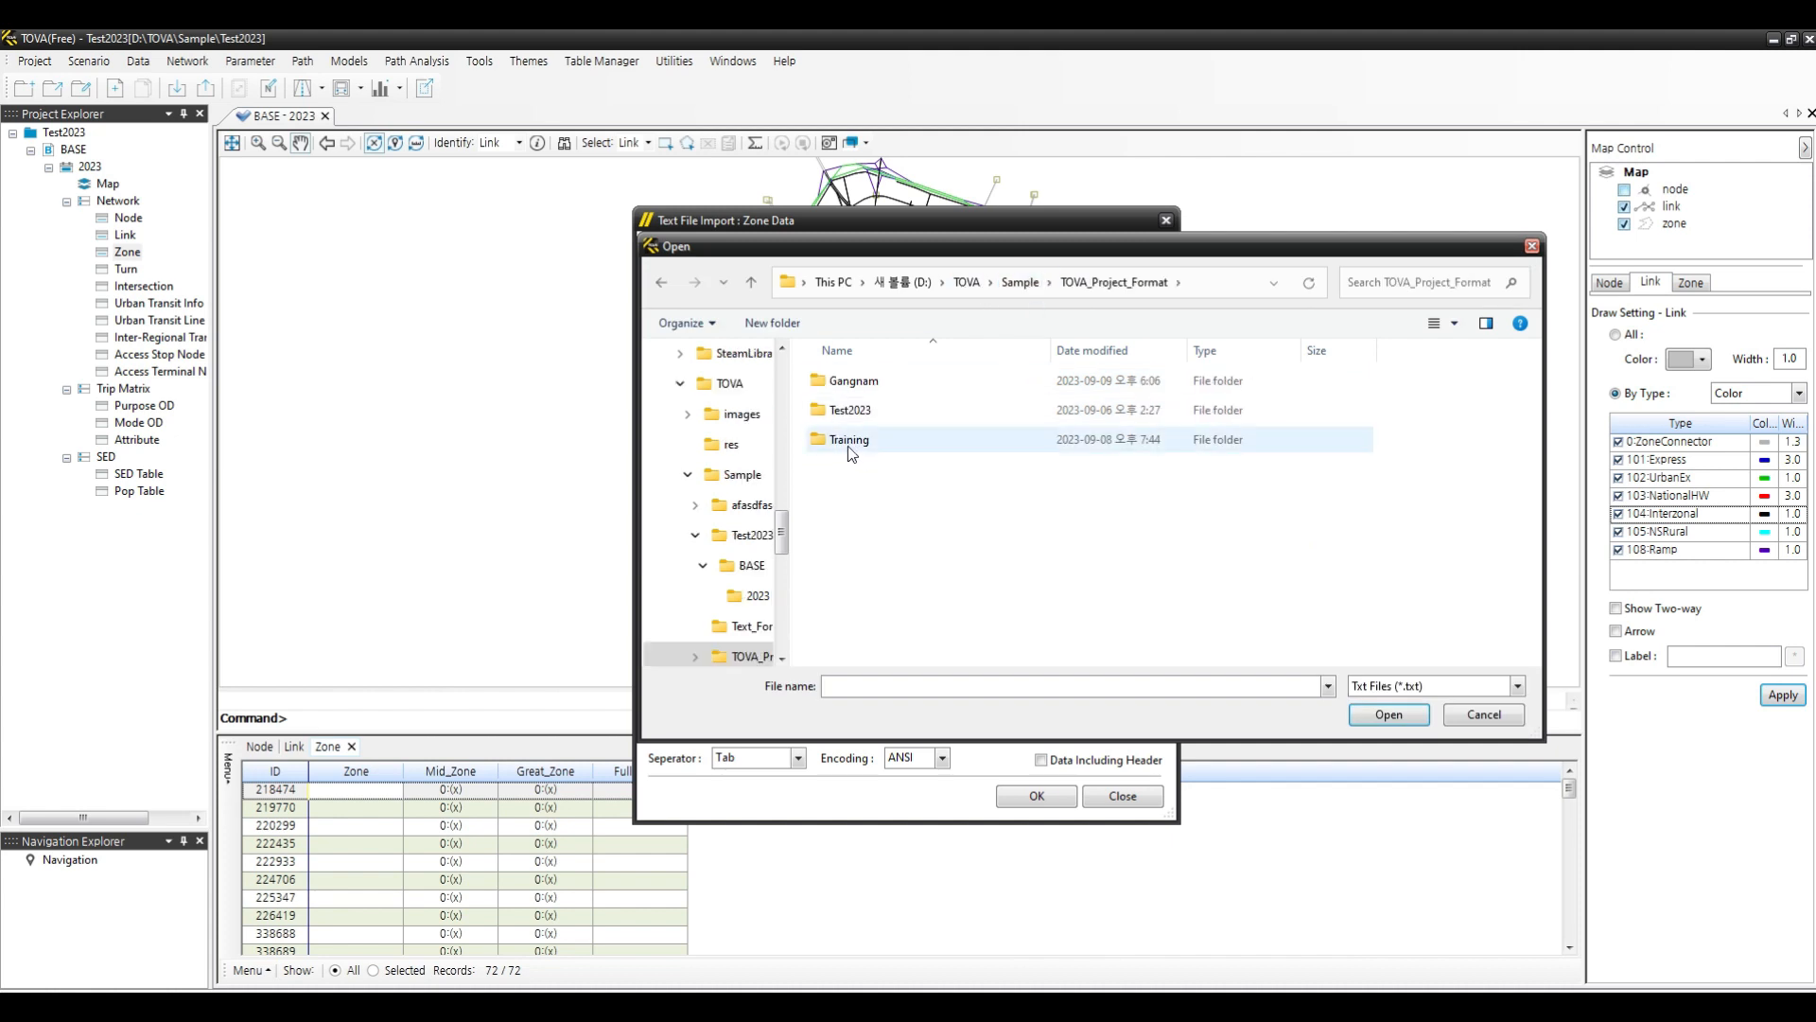
double_click(848, 384)
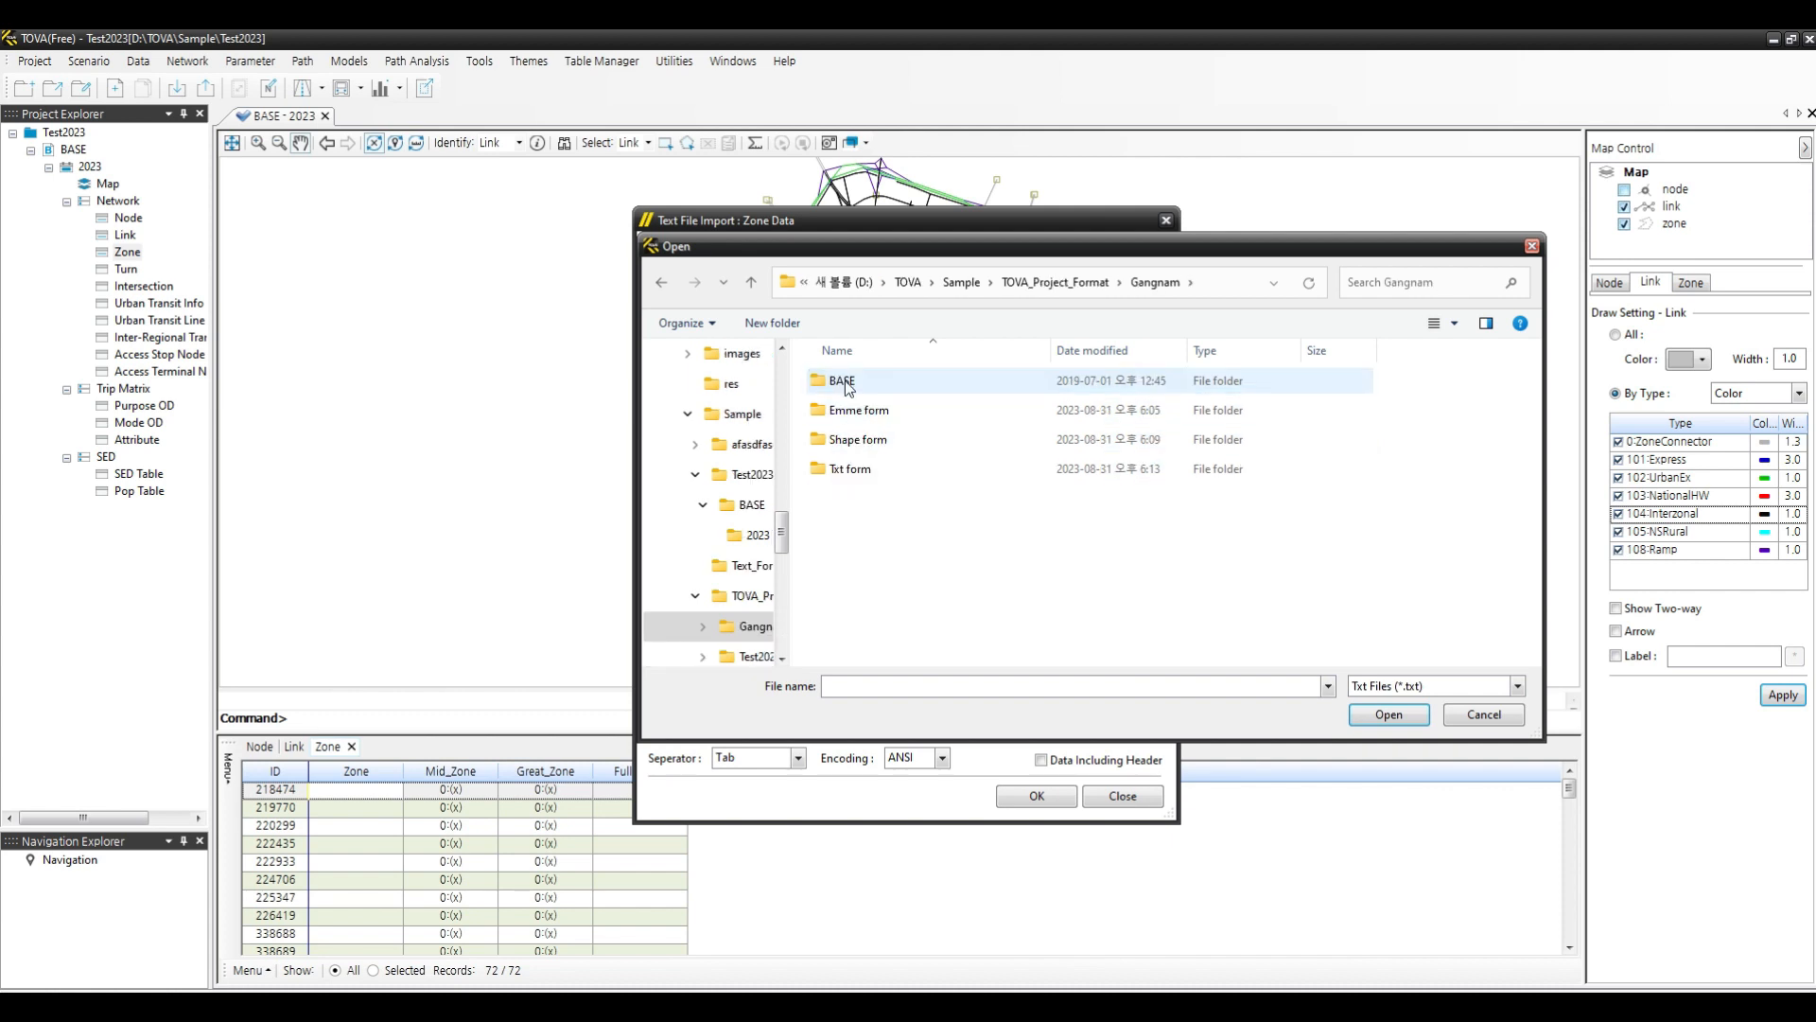
double_click(847, 472)
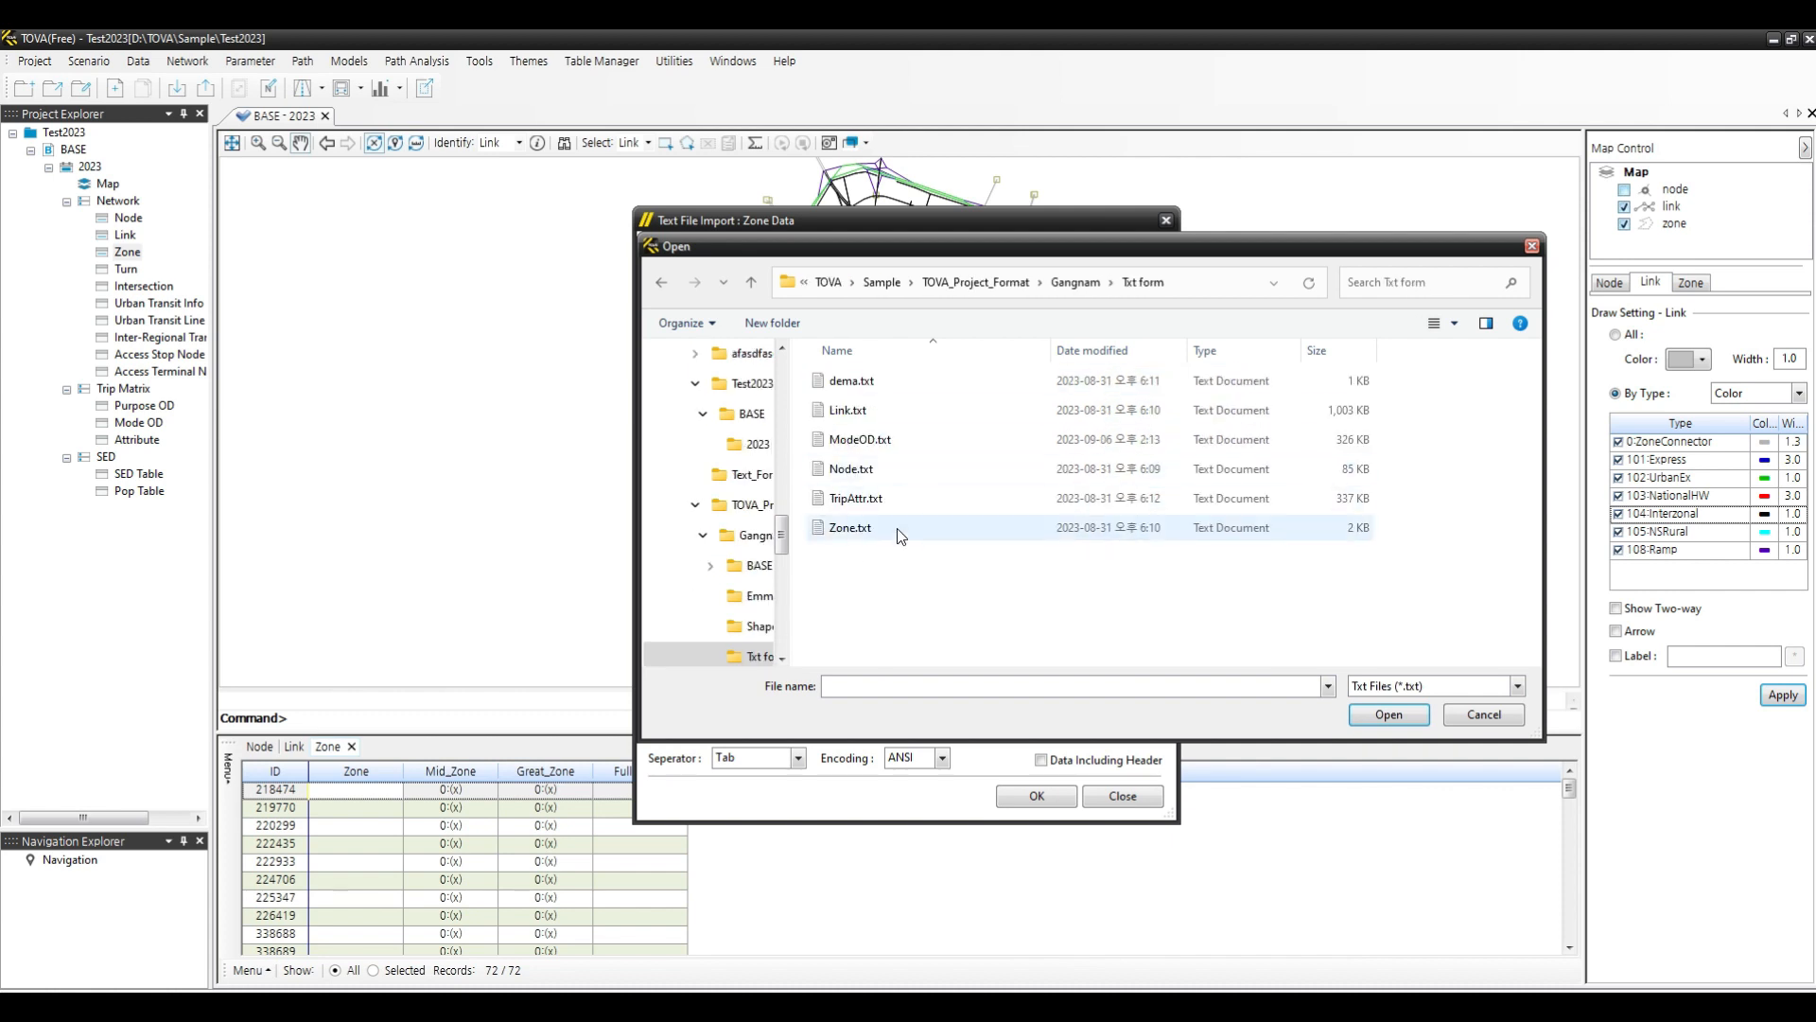
double_click(855, 530)
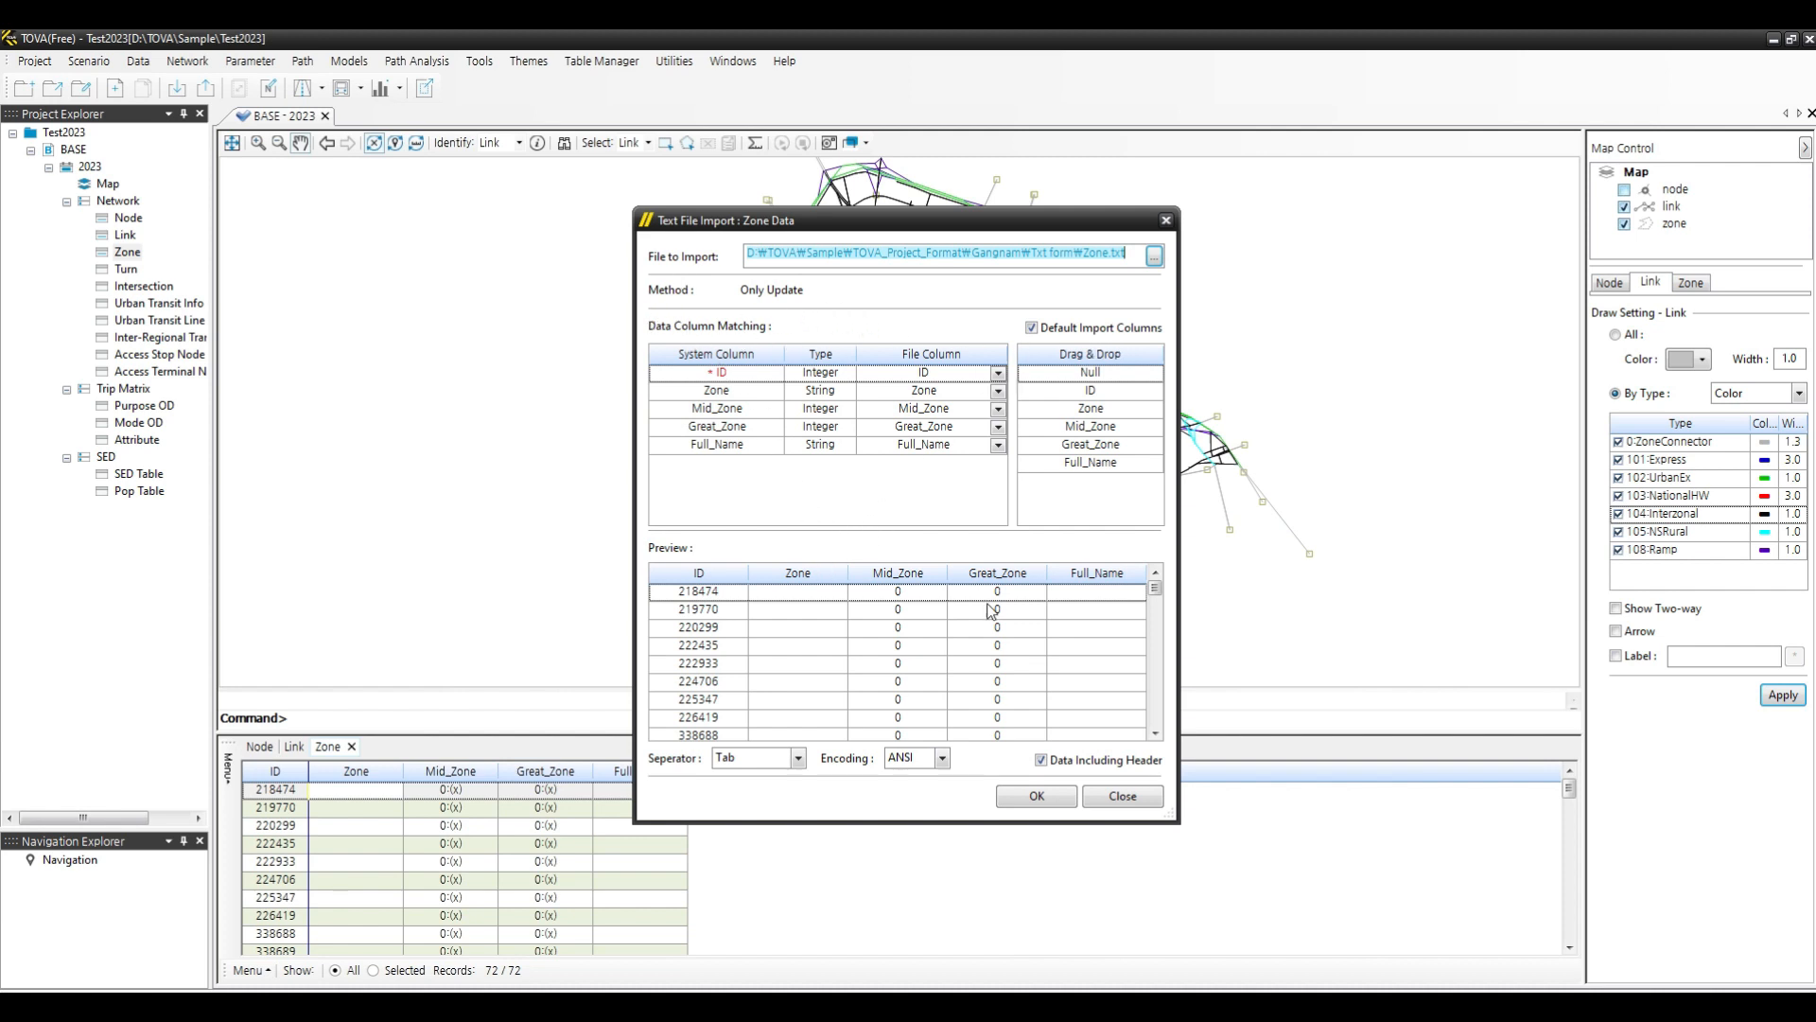
drag(1156, 592, 1171, 673)
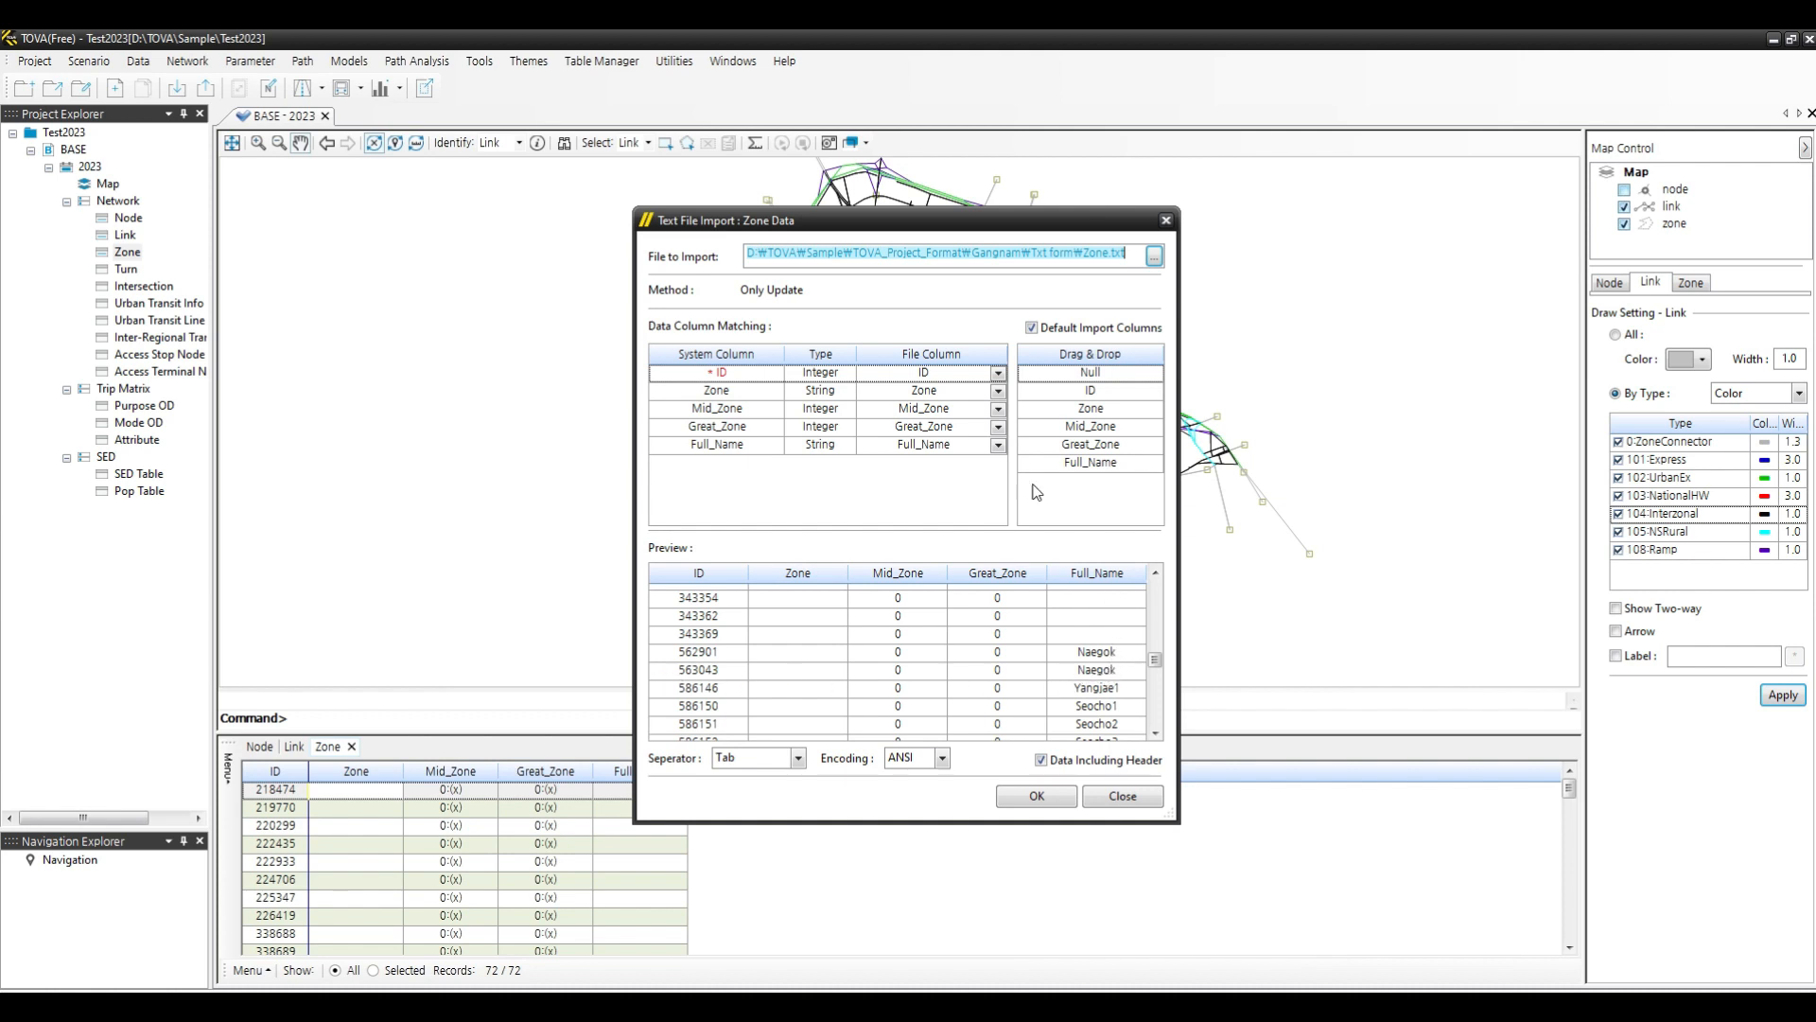
click(1054, 803)
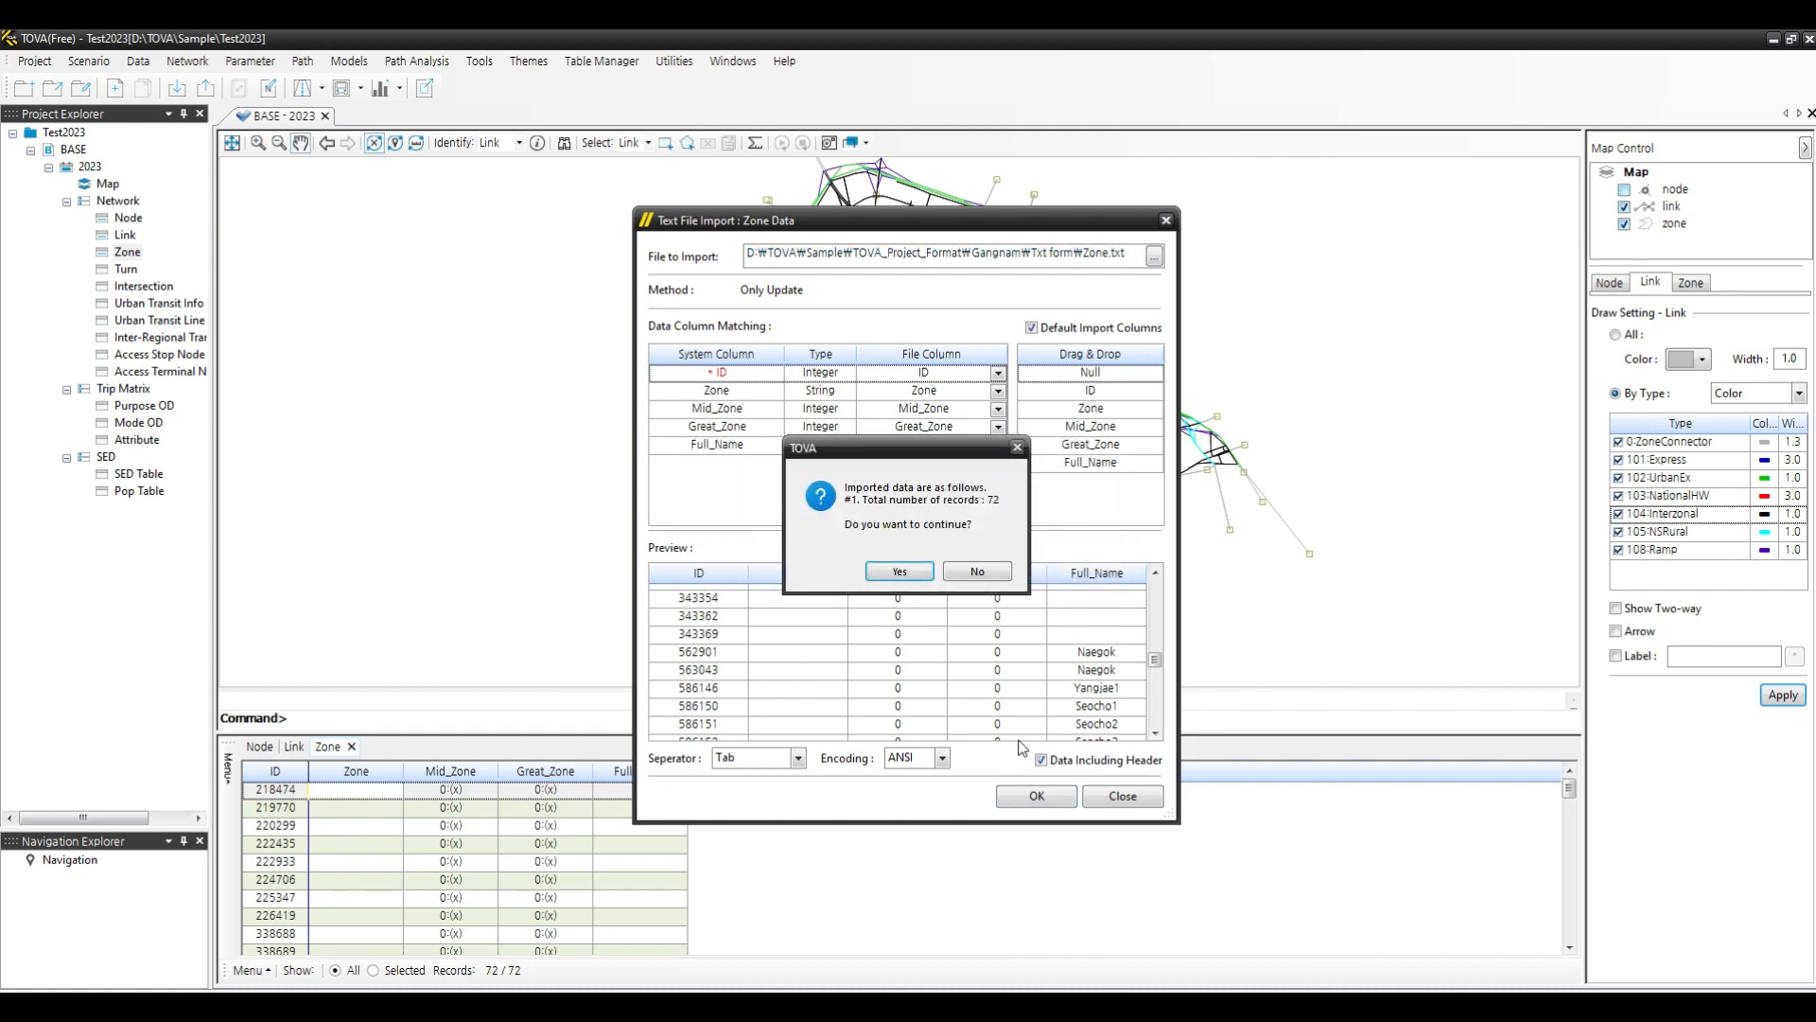
click(927, 571)
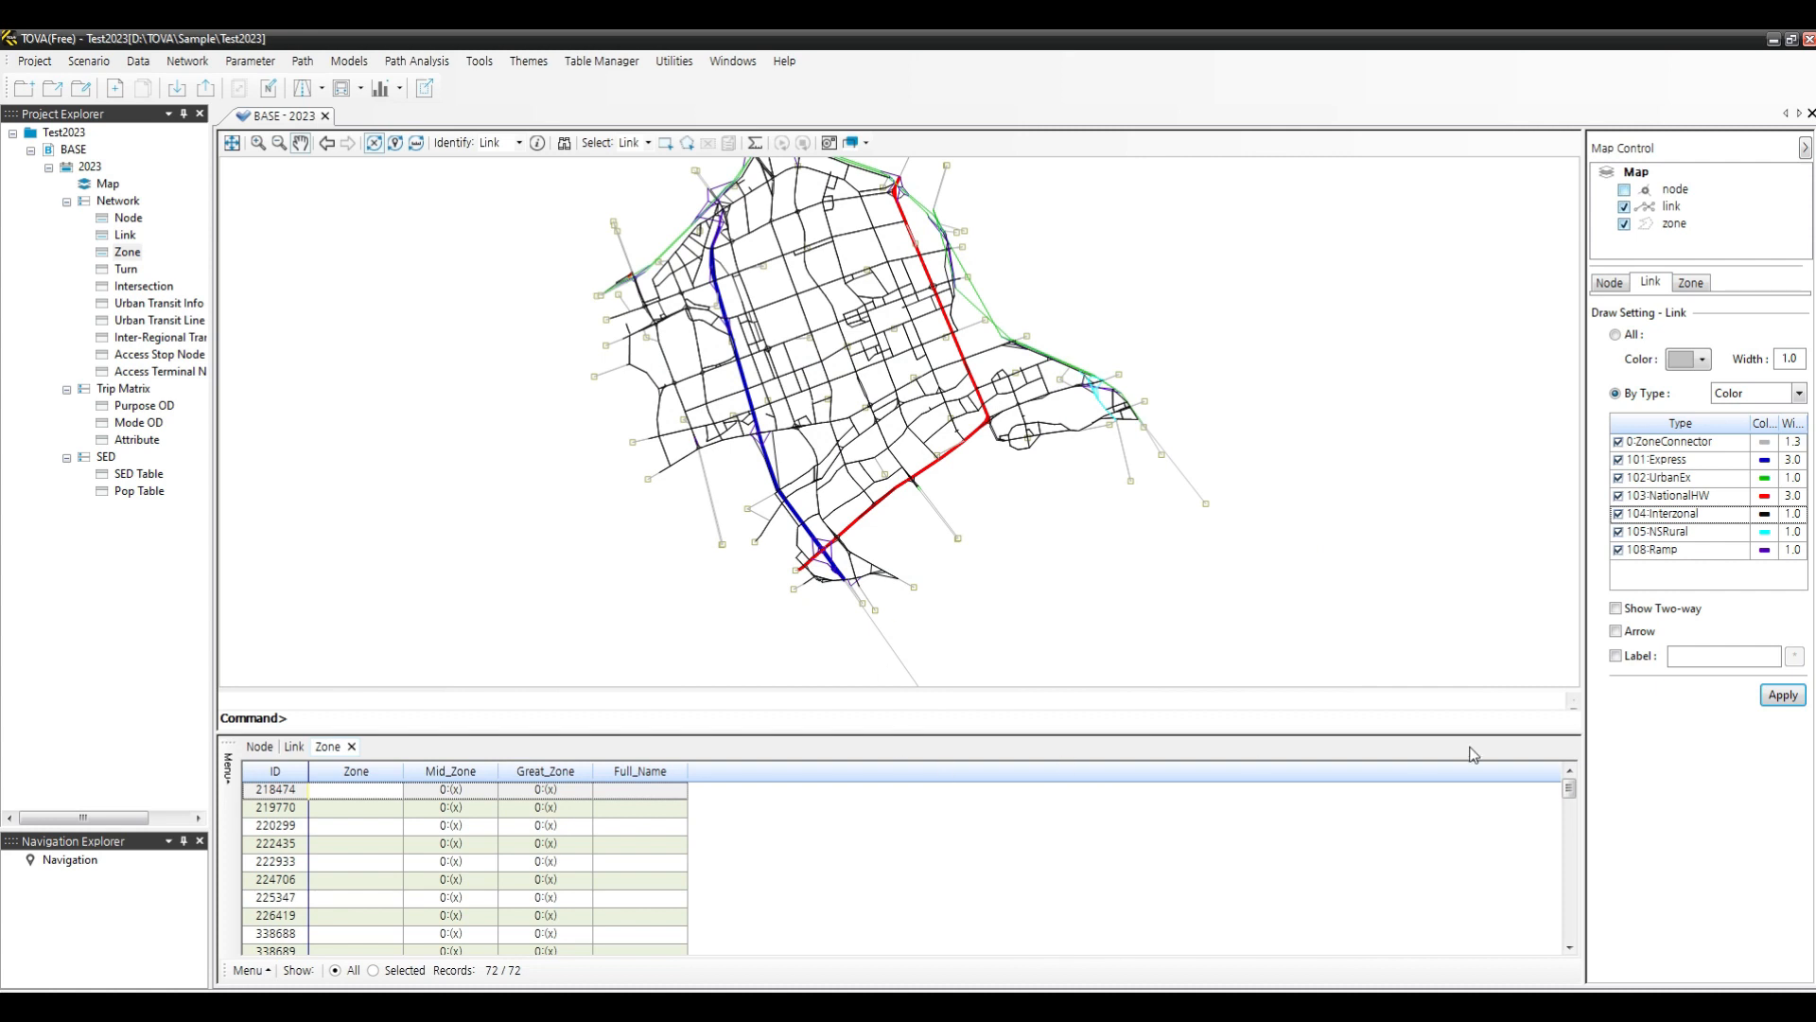
- Scroll through the Zone data table to review the imported zone full names
drag(1571, 790, 1605, 881)
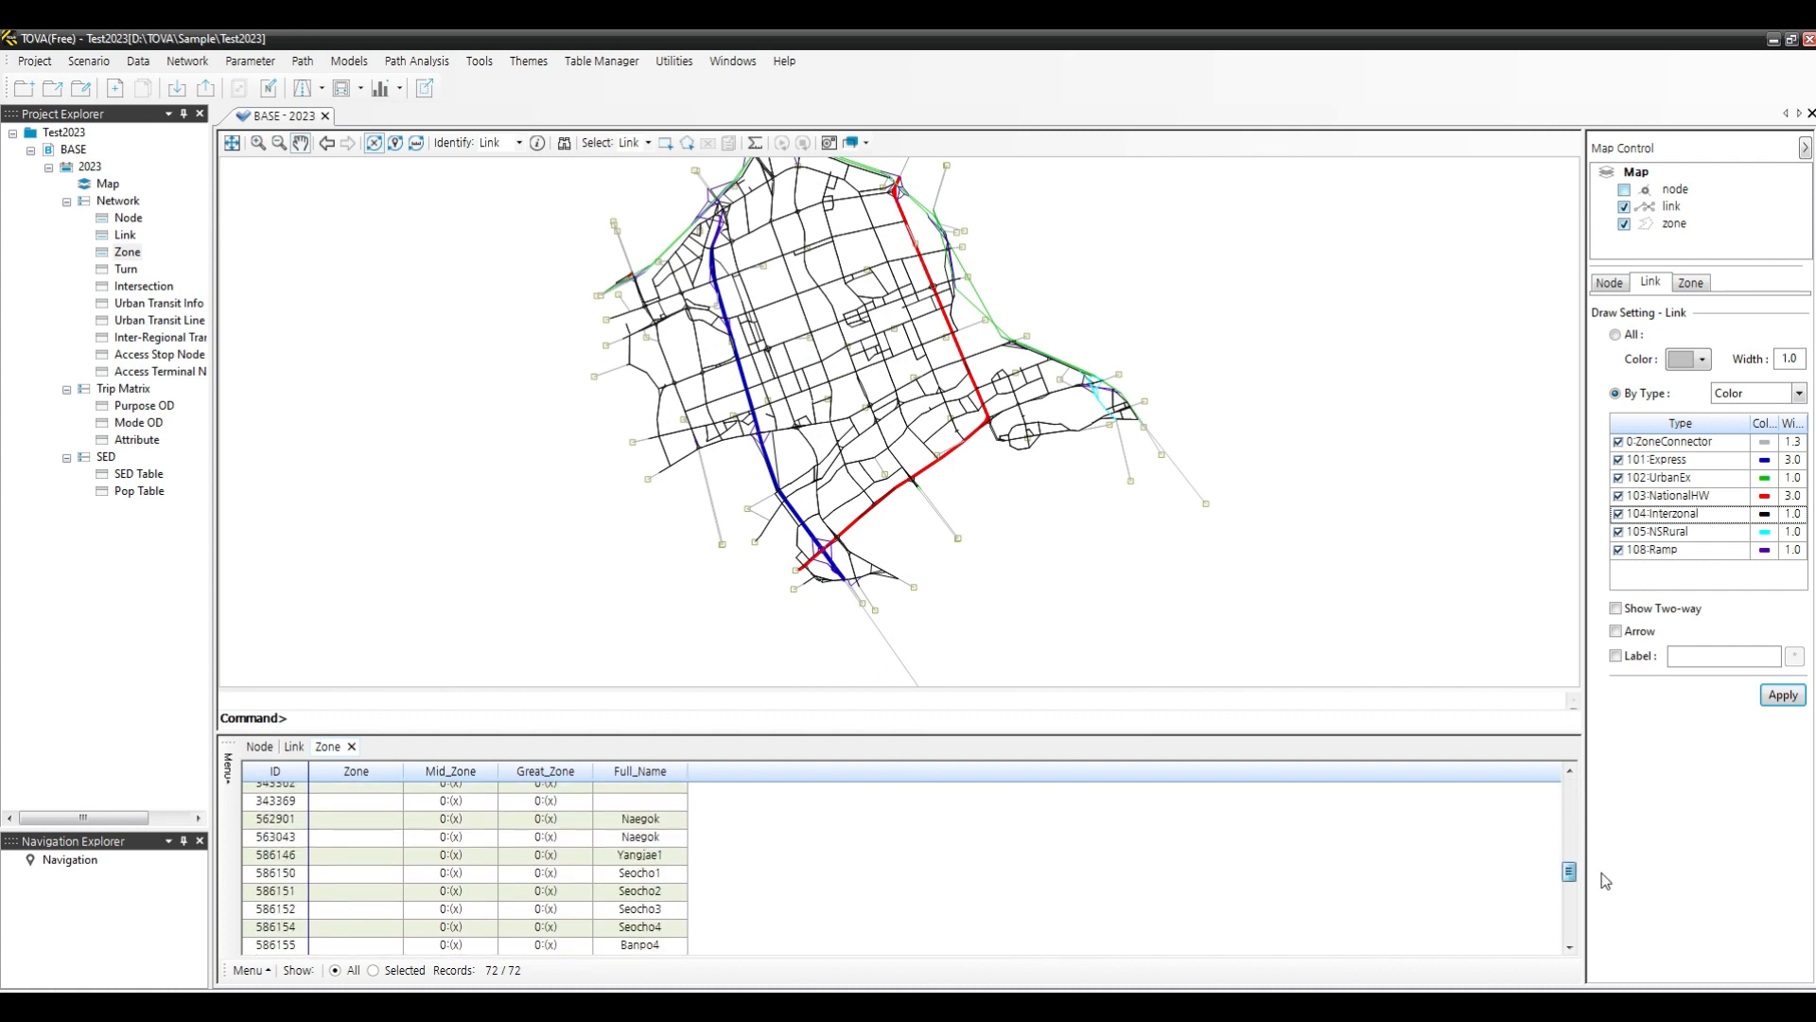
scroll(652, 849, down, 3)
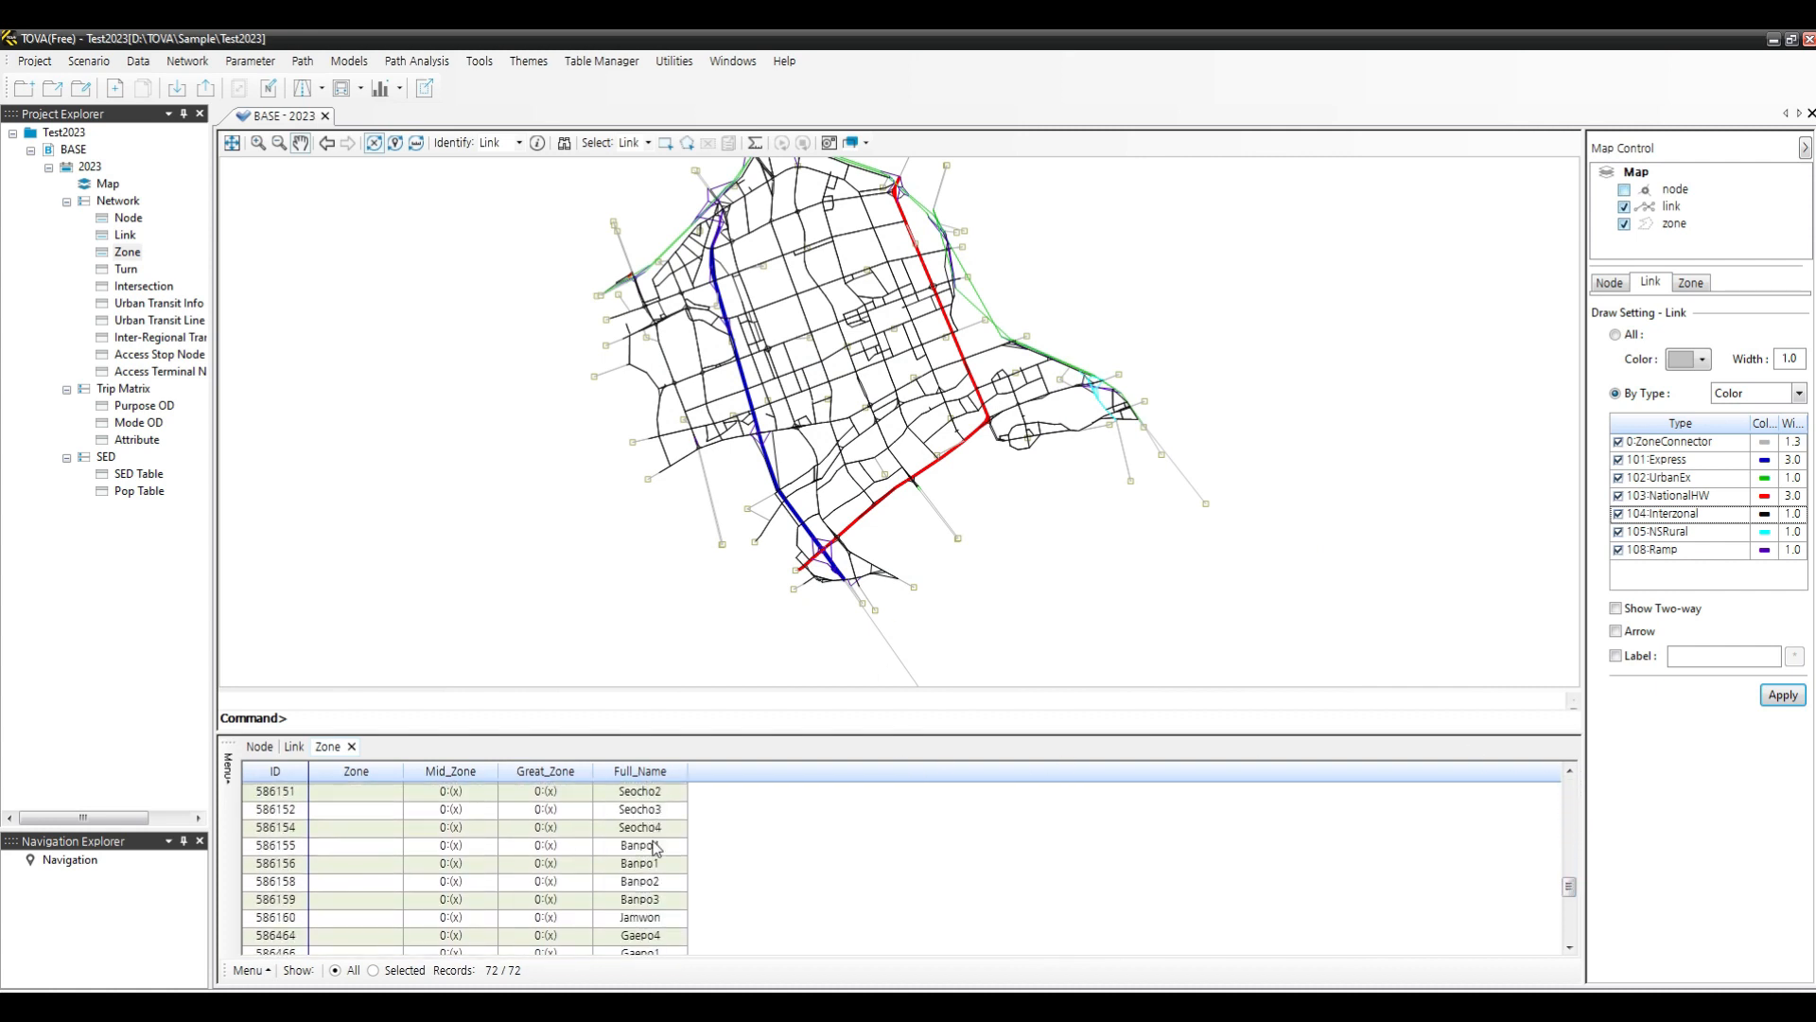
scroll(653, 849, up, 2)
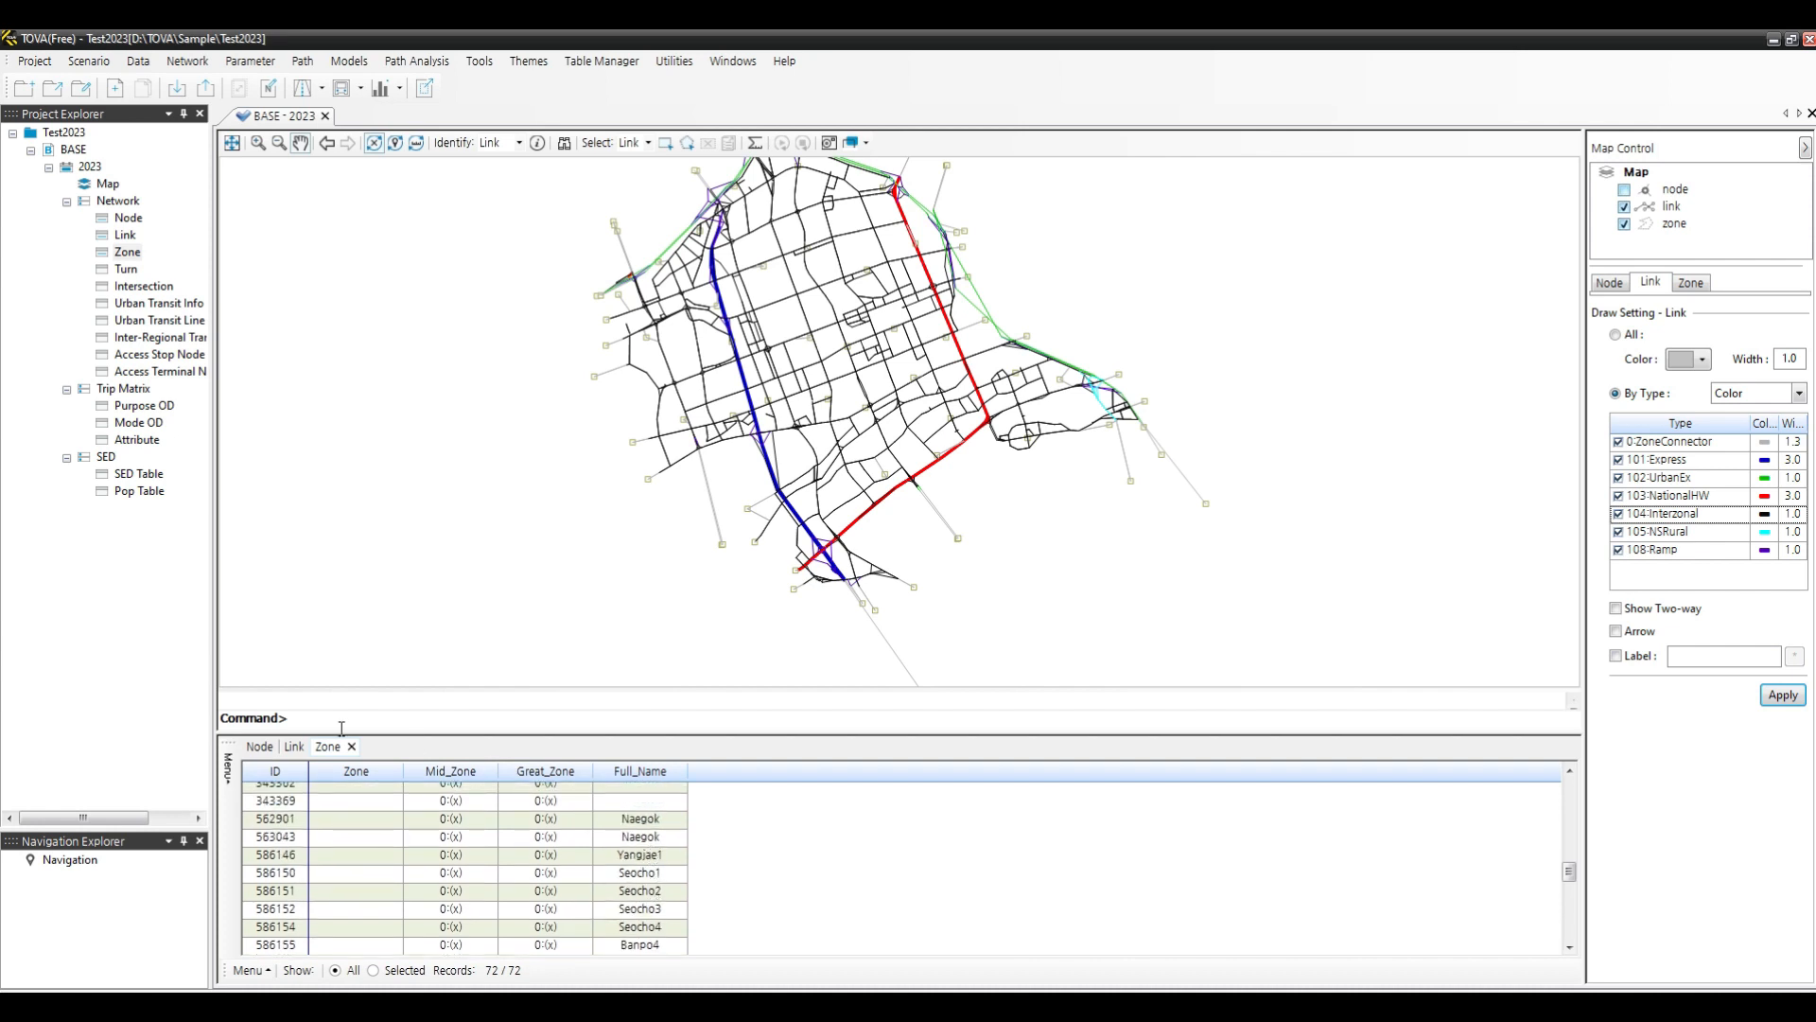
- Switch to the Node data table and open its text file import dialog
click(258, 748)
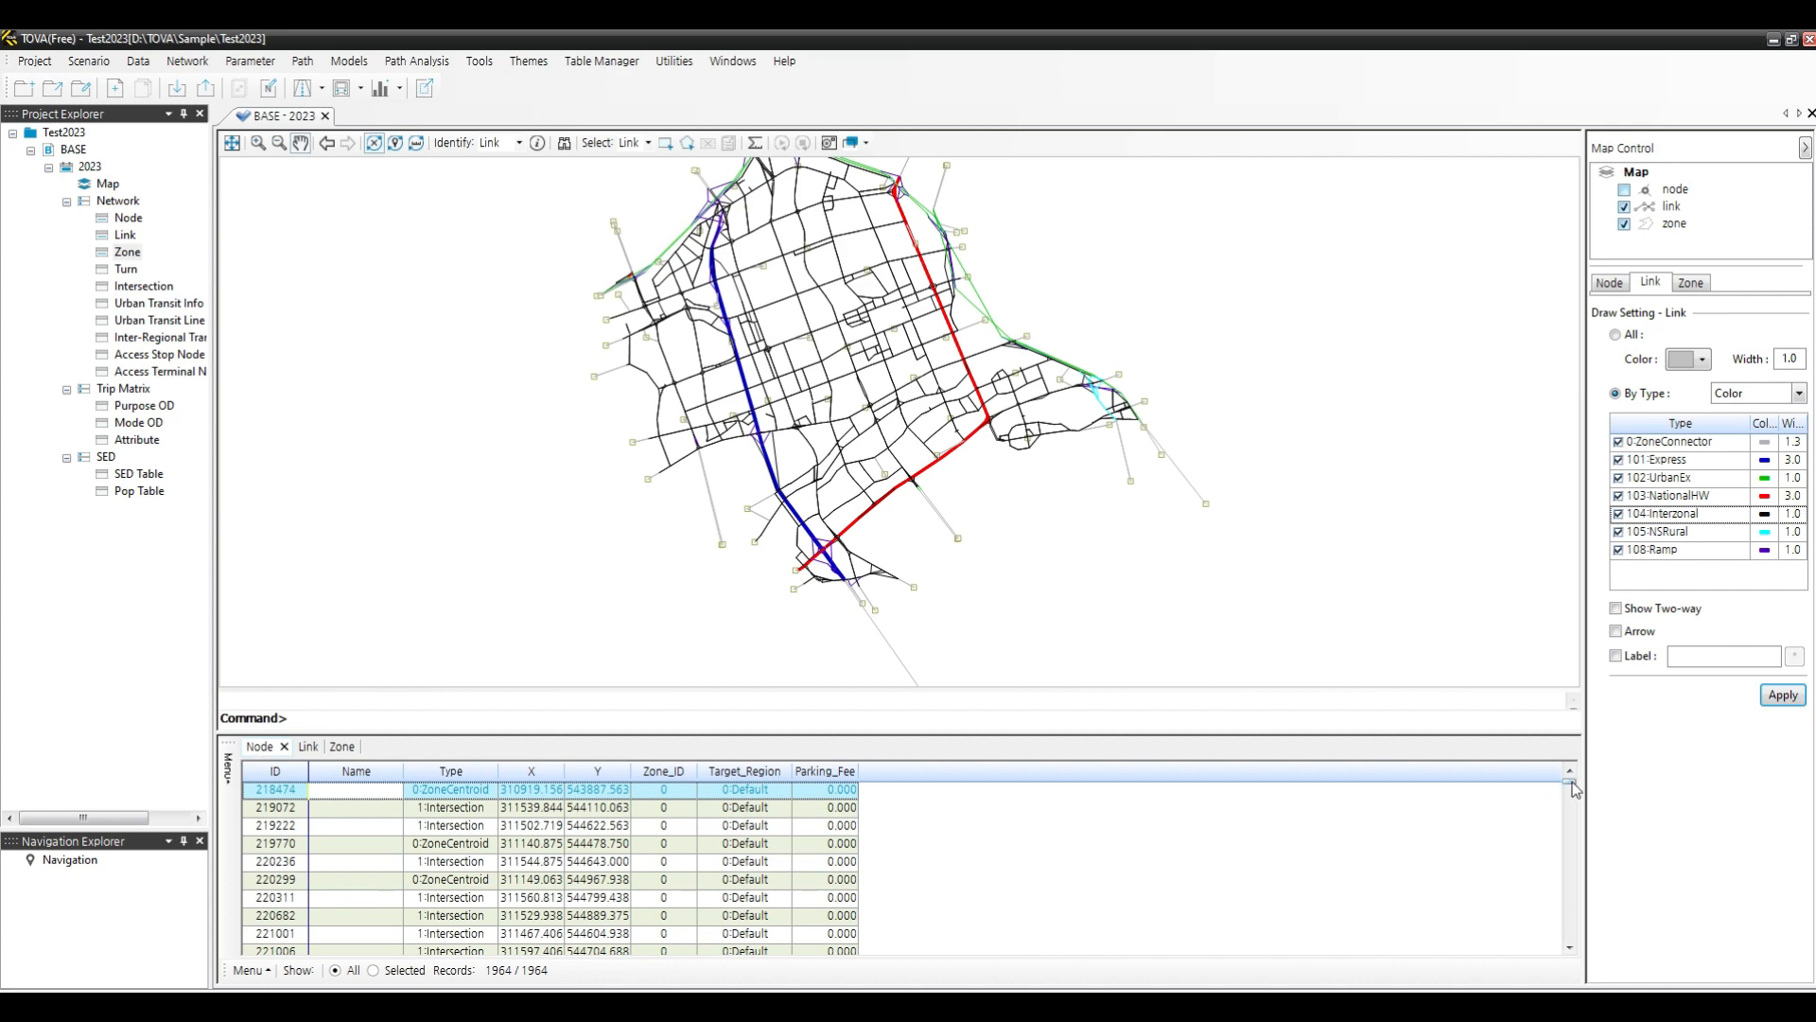
drag(1573, 788, 1650, 758)
click(248, 971)
click(249, 971)
click(253, 971)
click(279, 928)
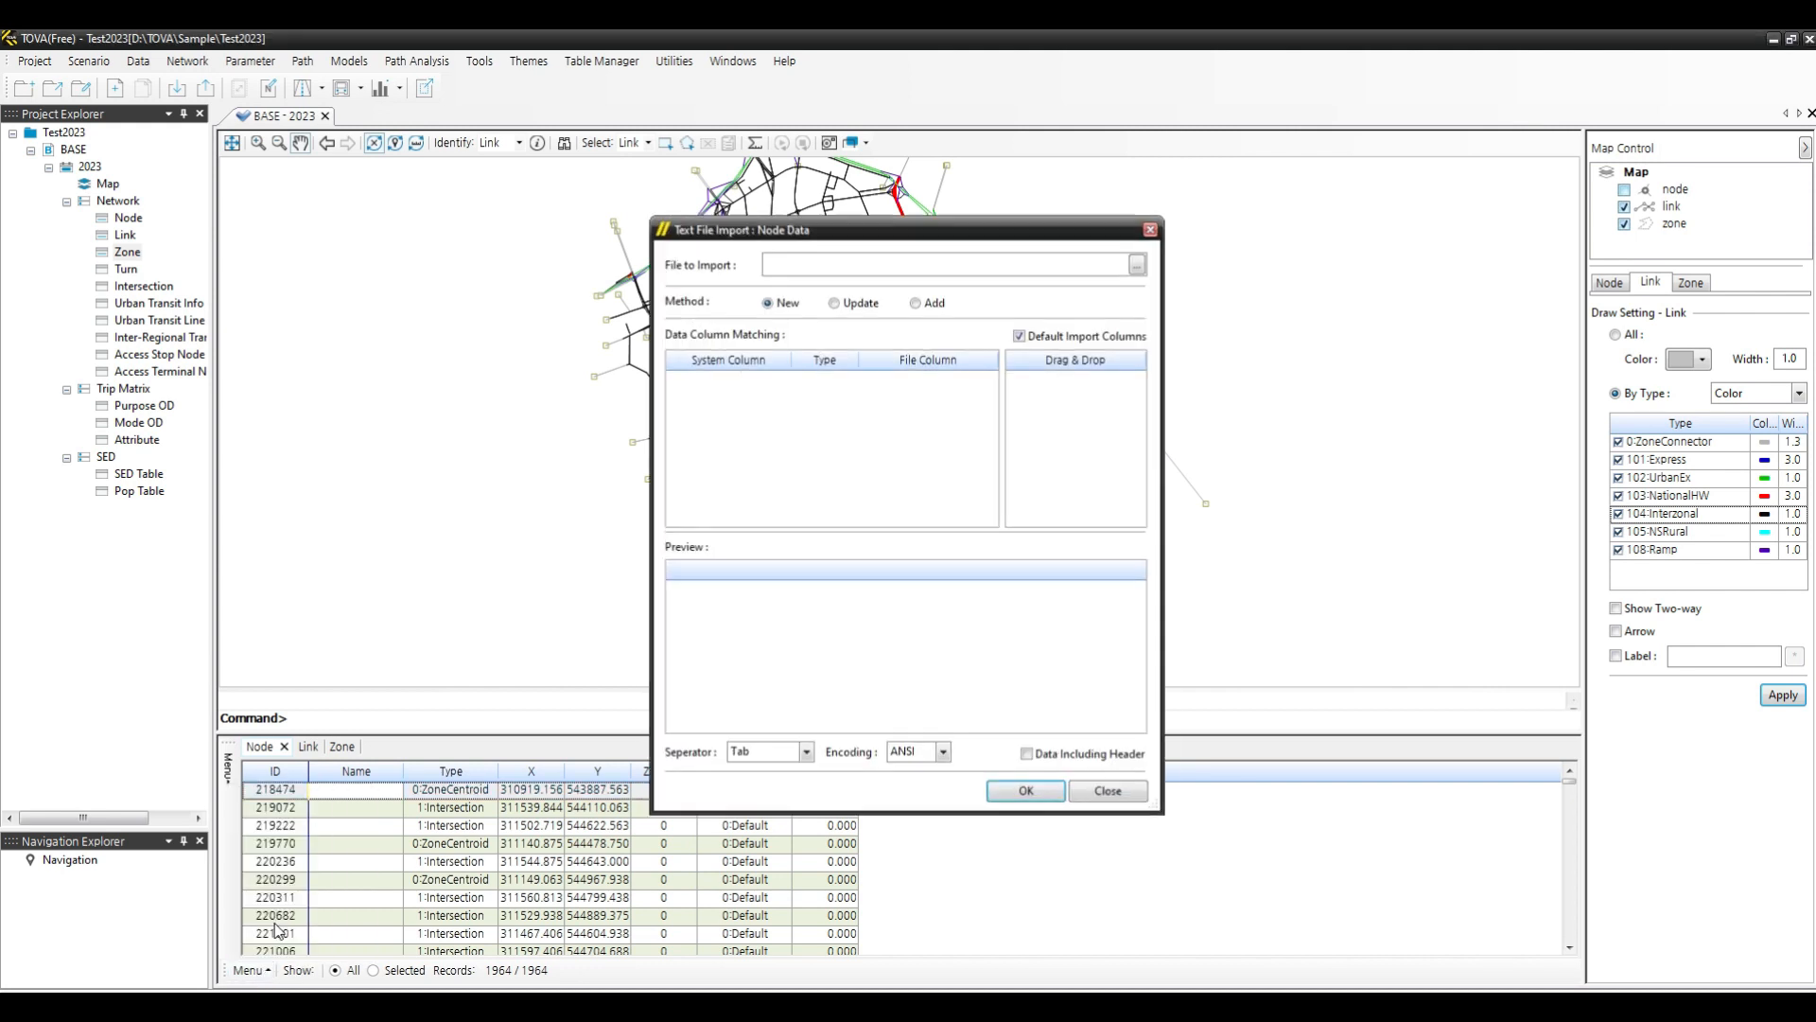
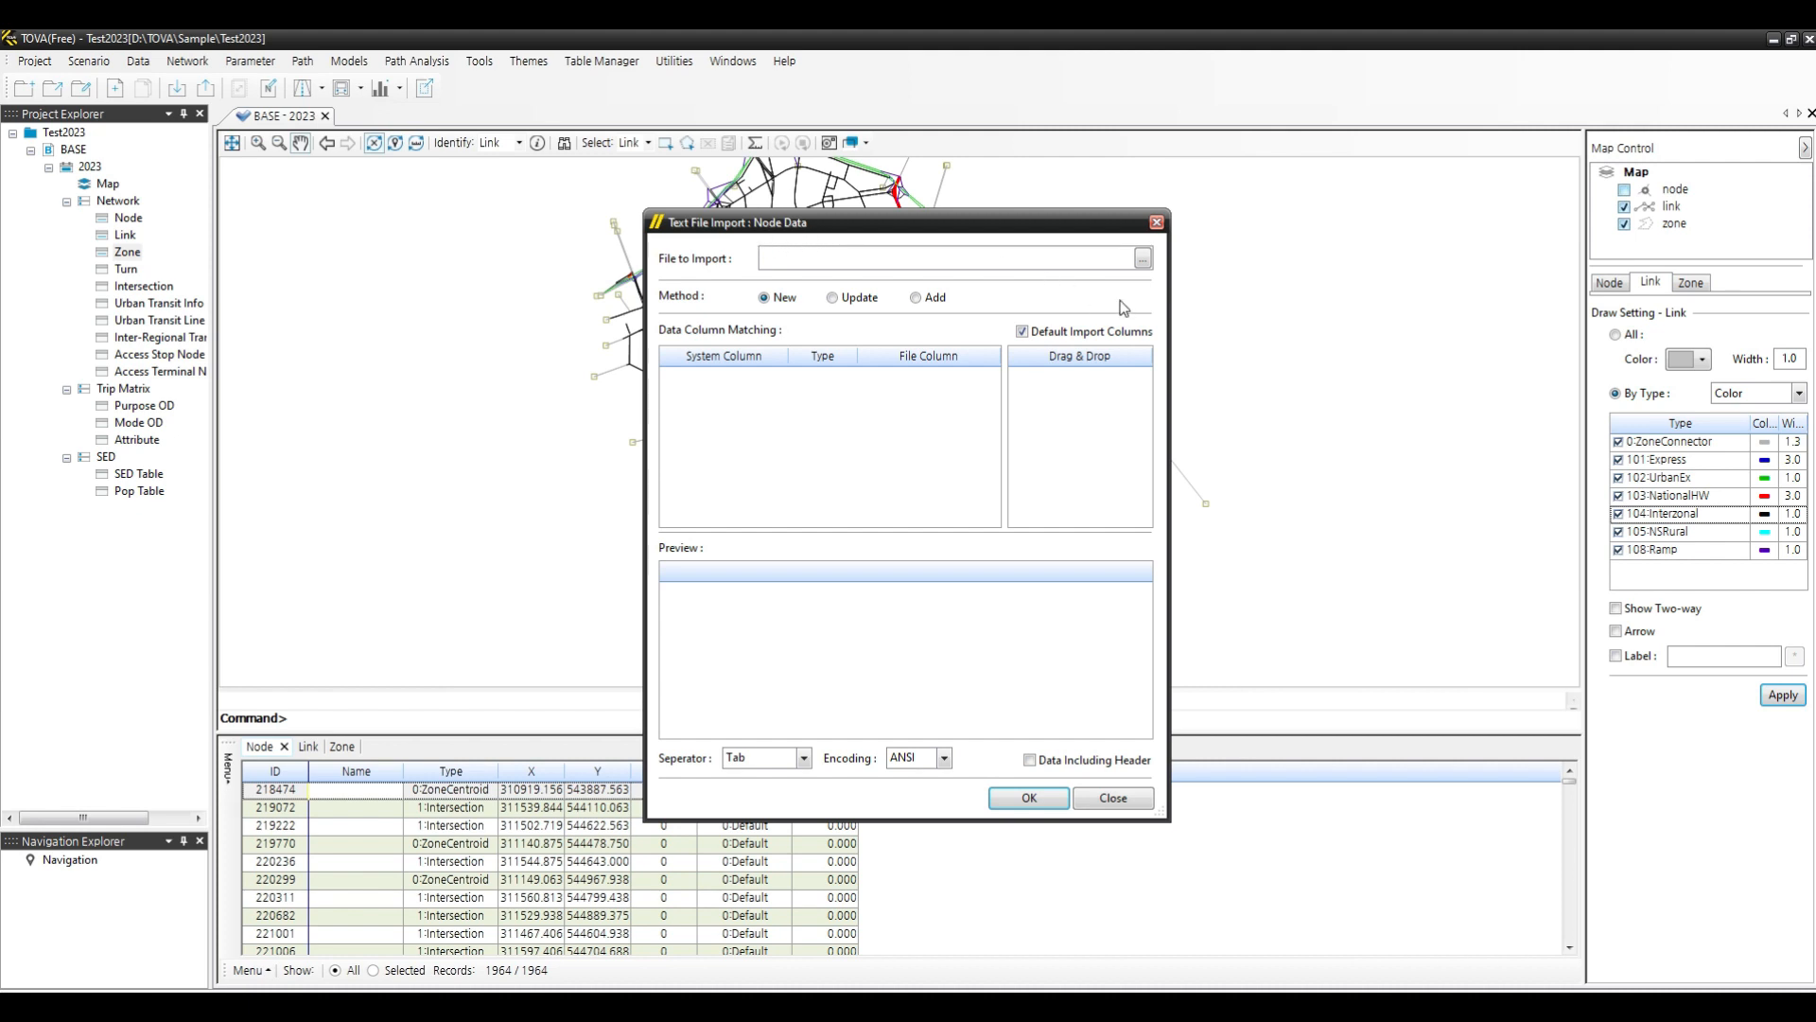
- Choose Zone.txt from the Gangnam Txt form folder as the file to import into the Node data and preview its records
click(1143, 260)
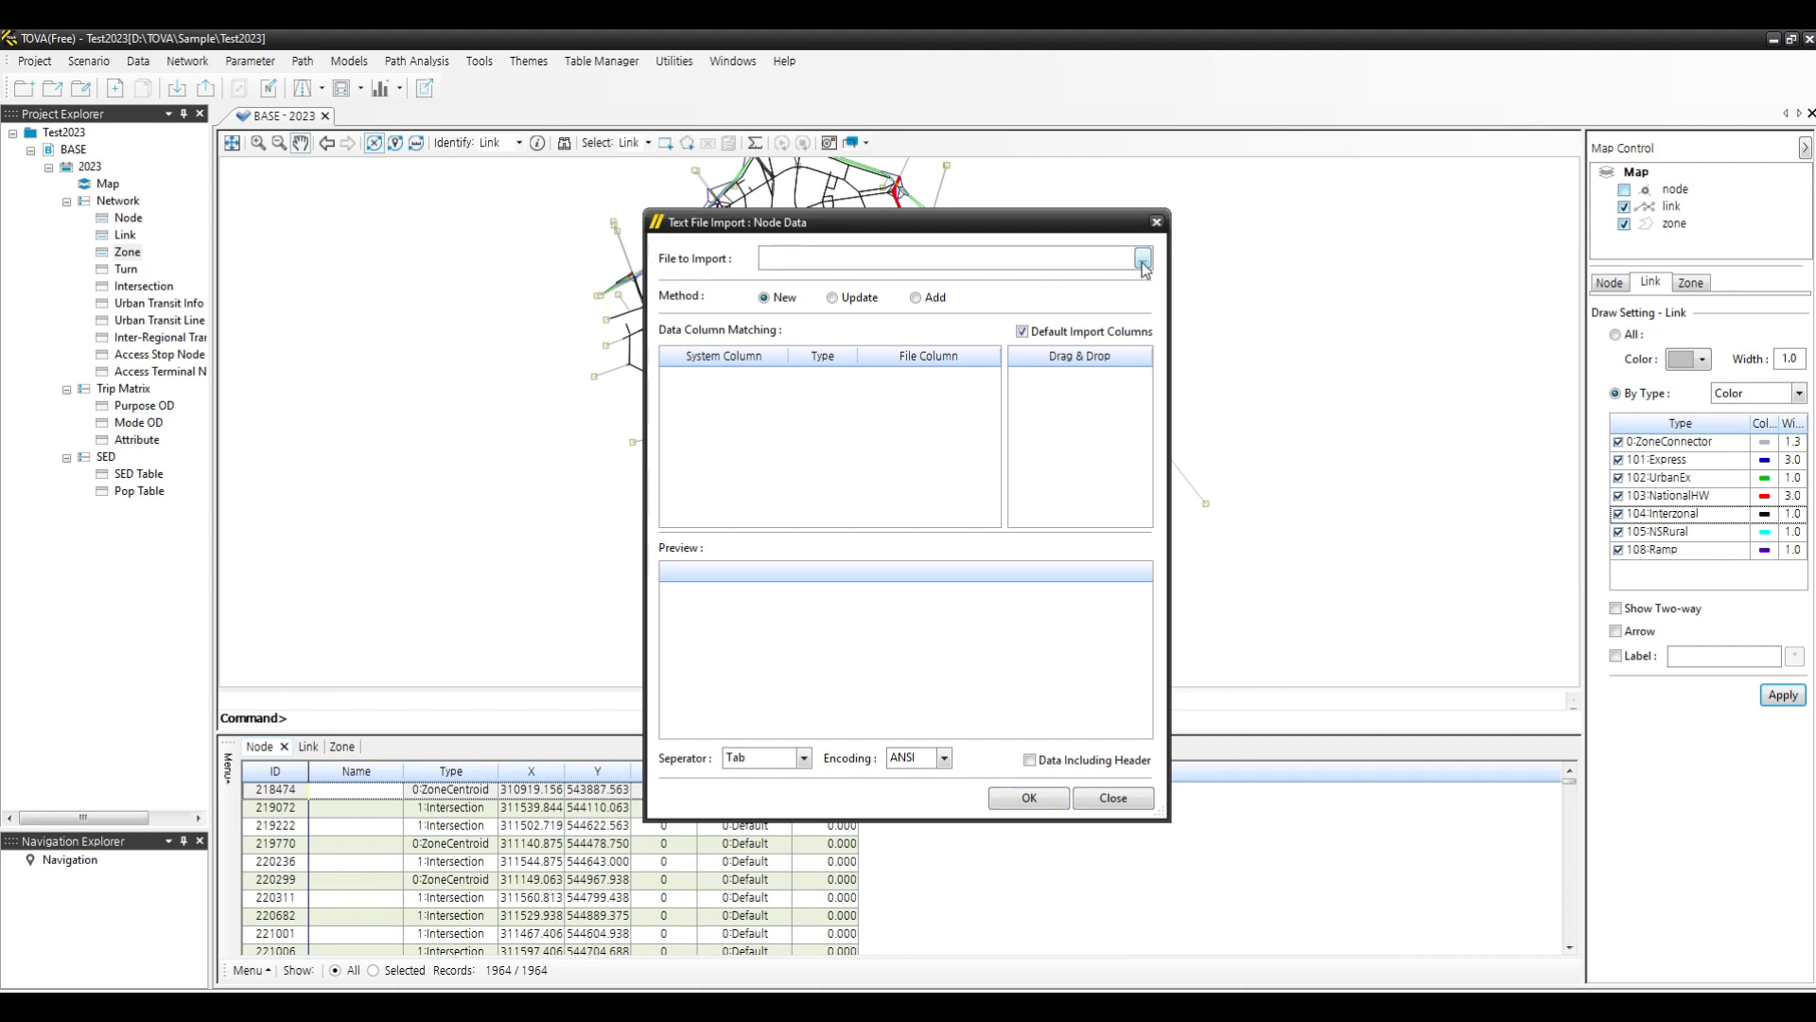
click(1030, 283)
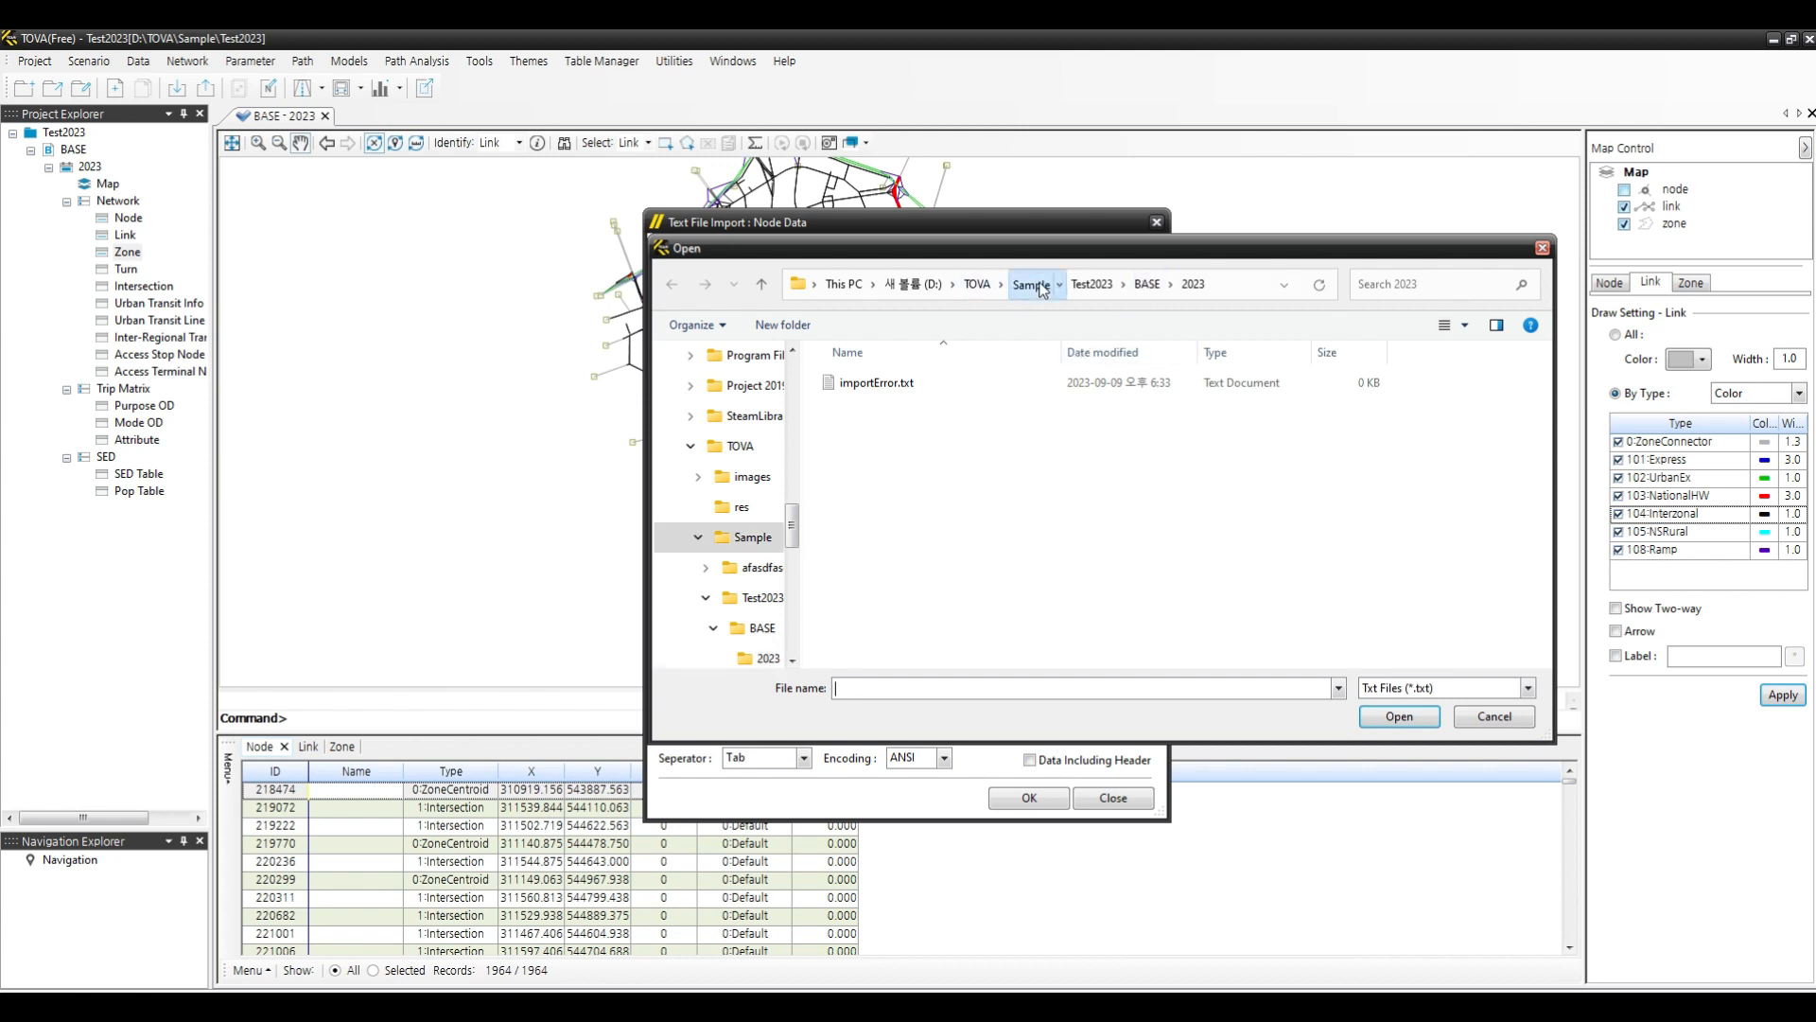
double_click(936, 471)
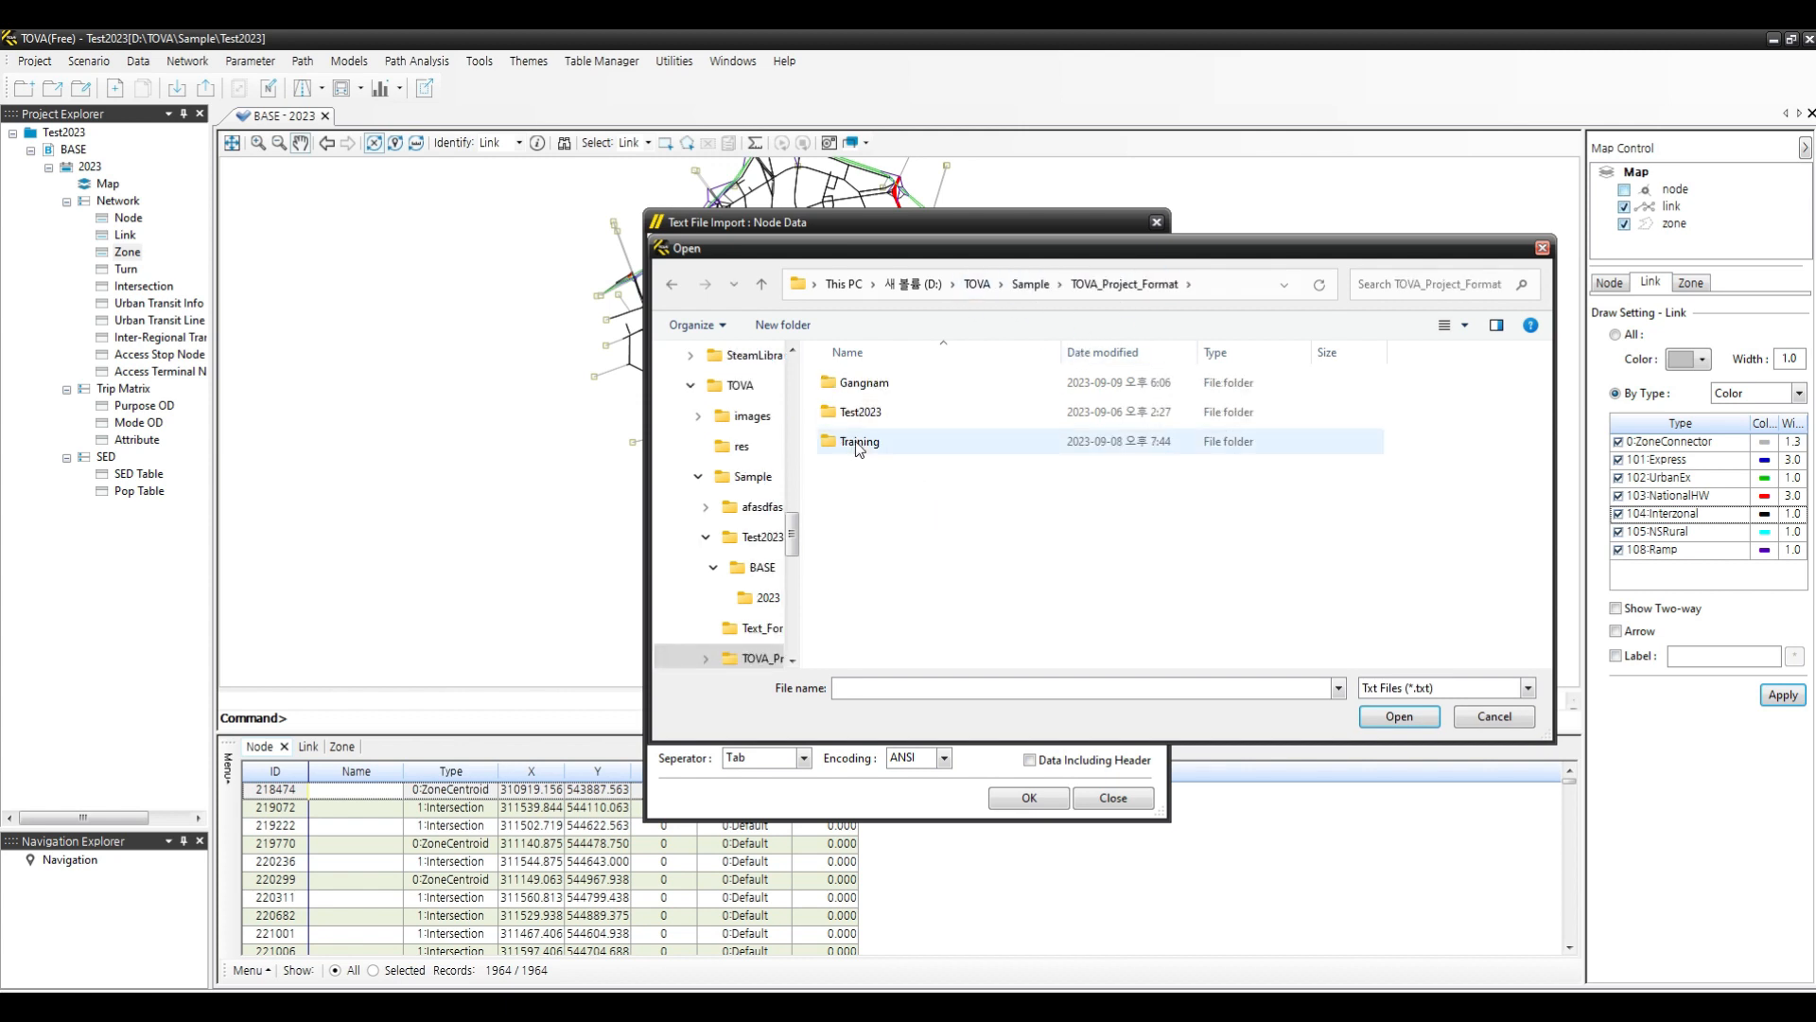
double_click(856, 390)
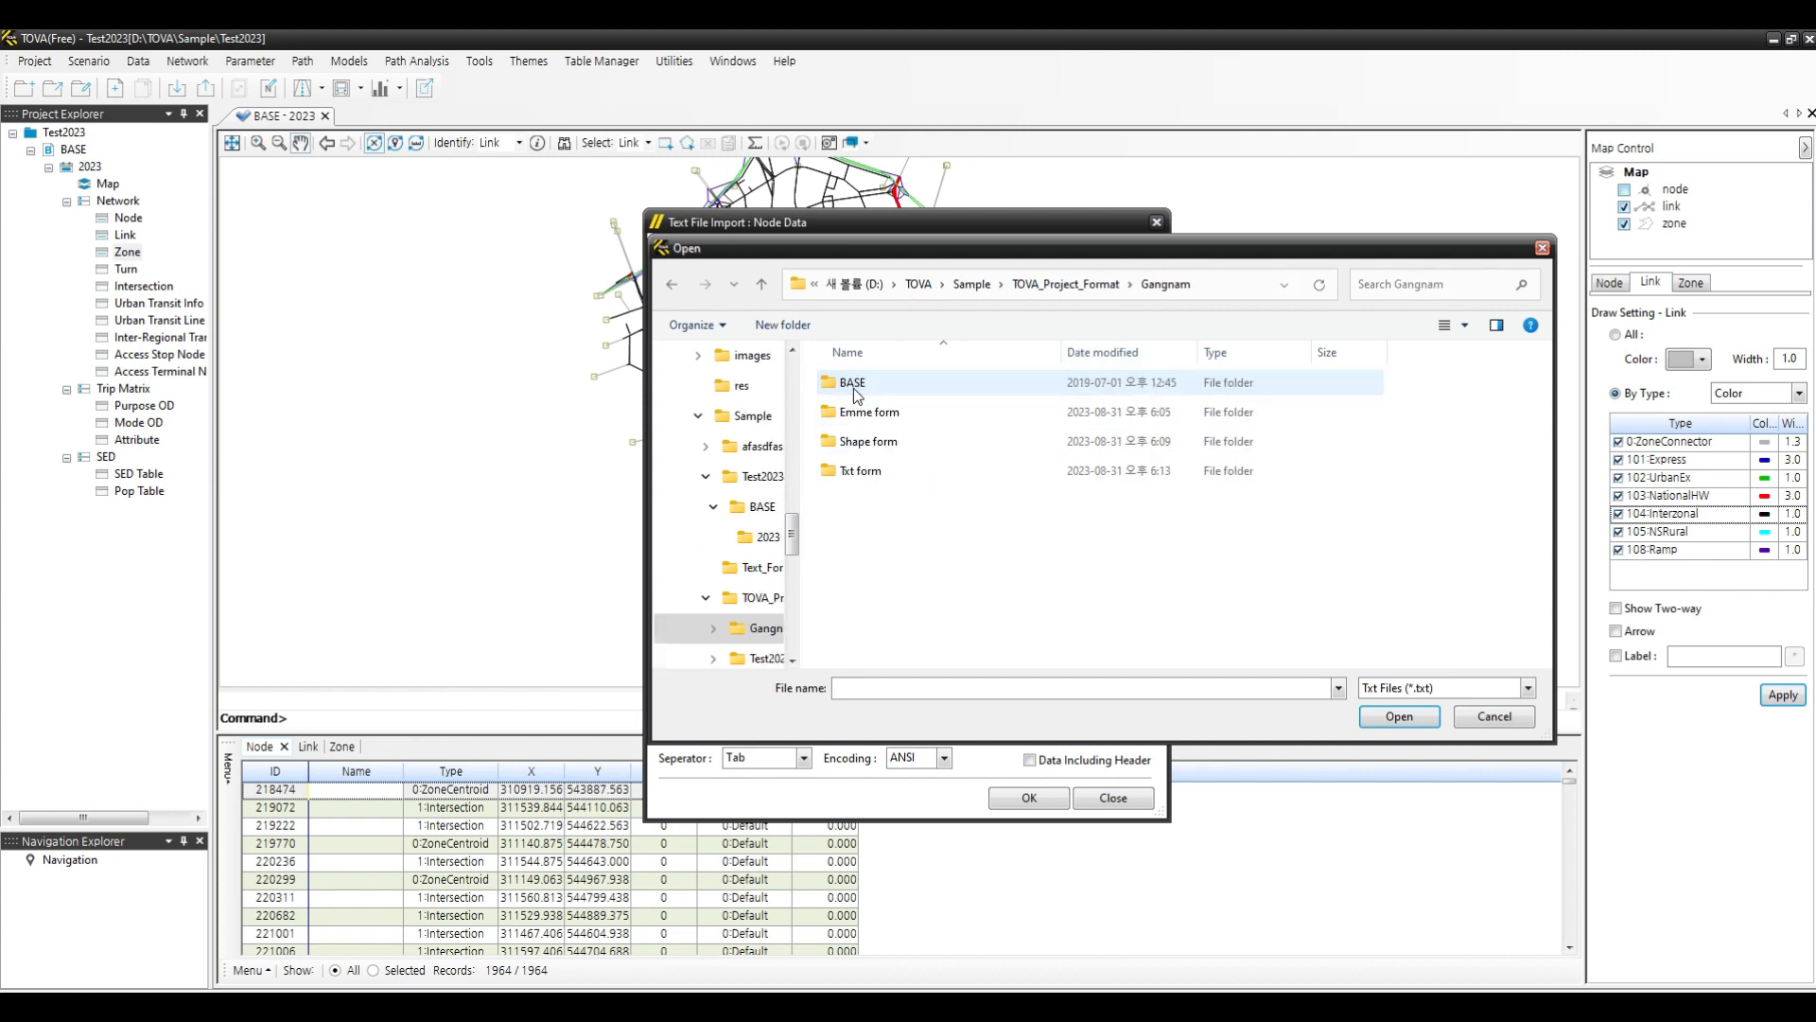
double_click(866, 469)
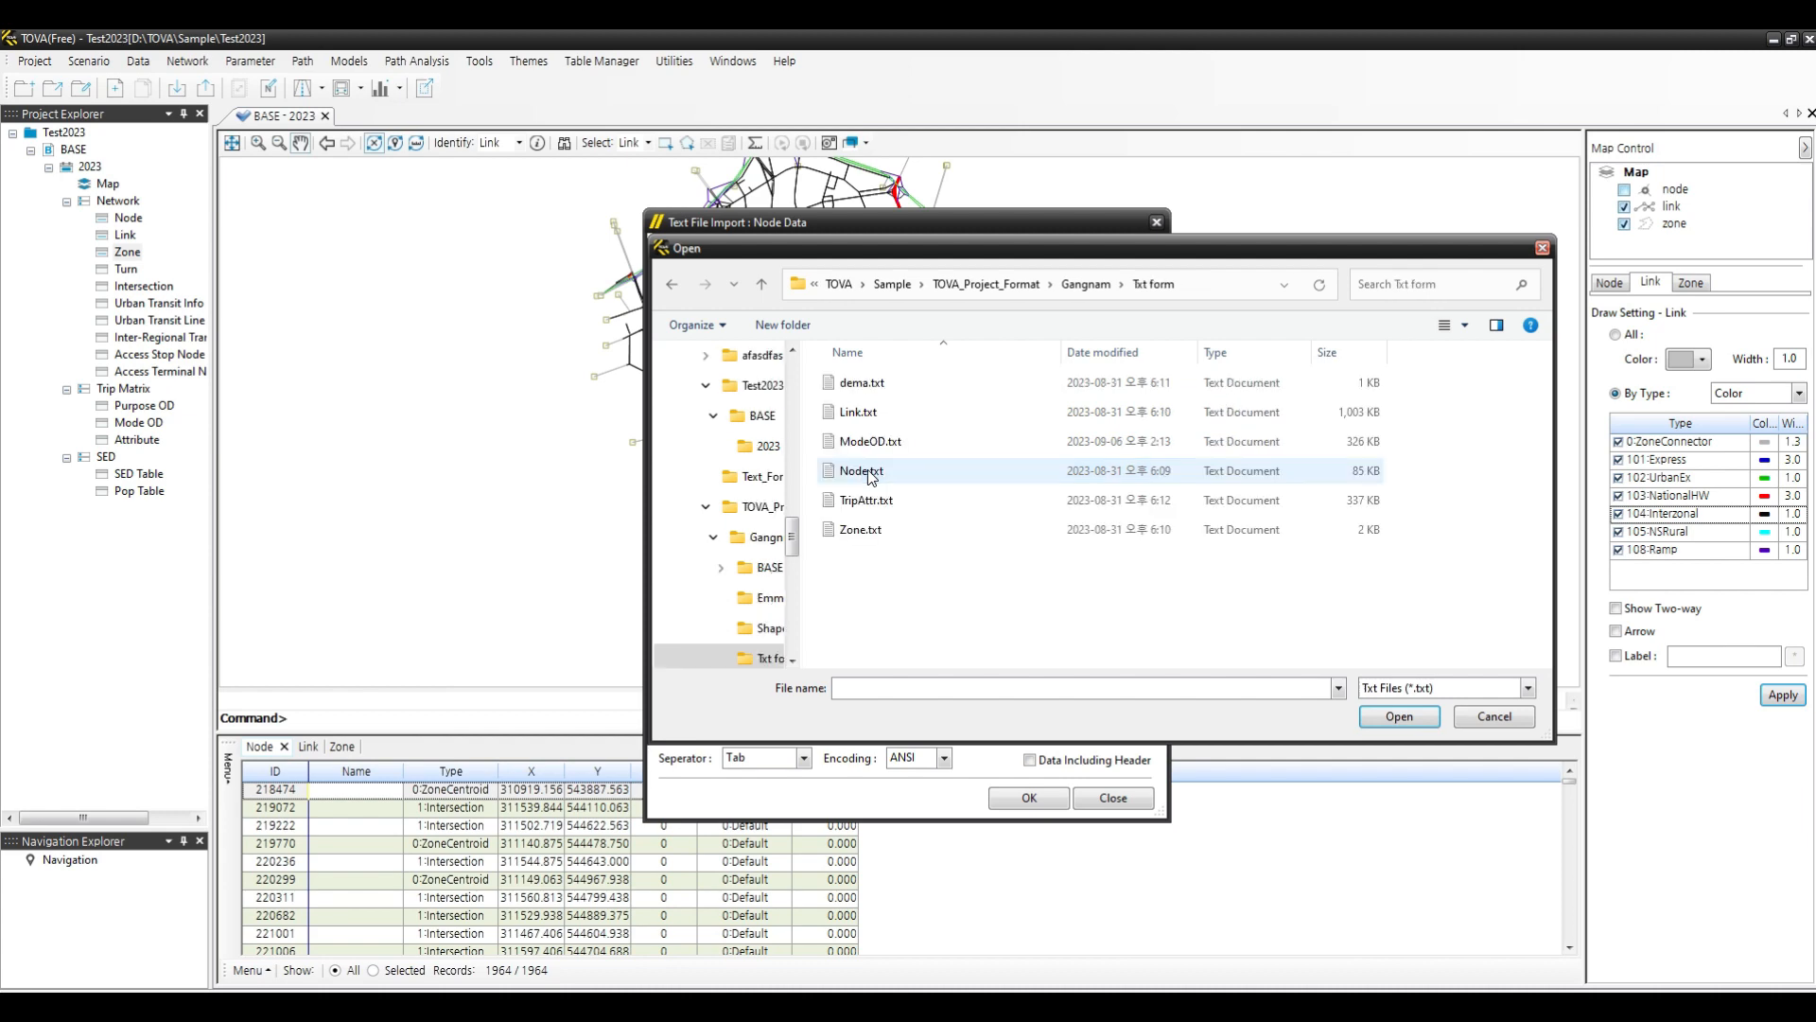
click(856, 537)
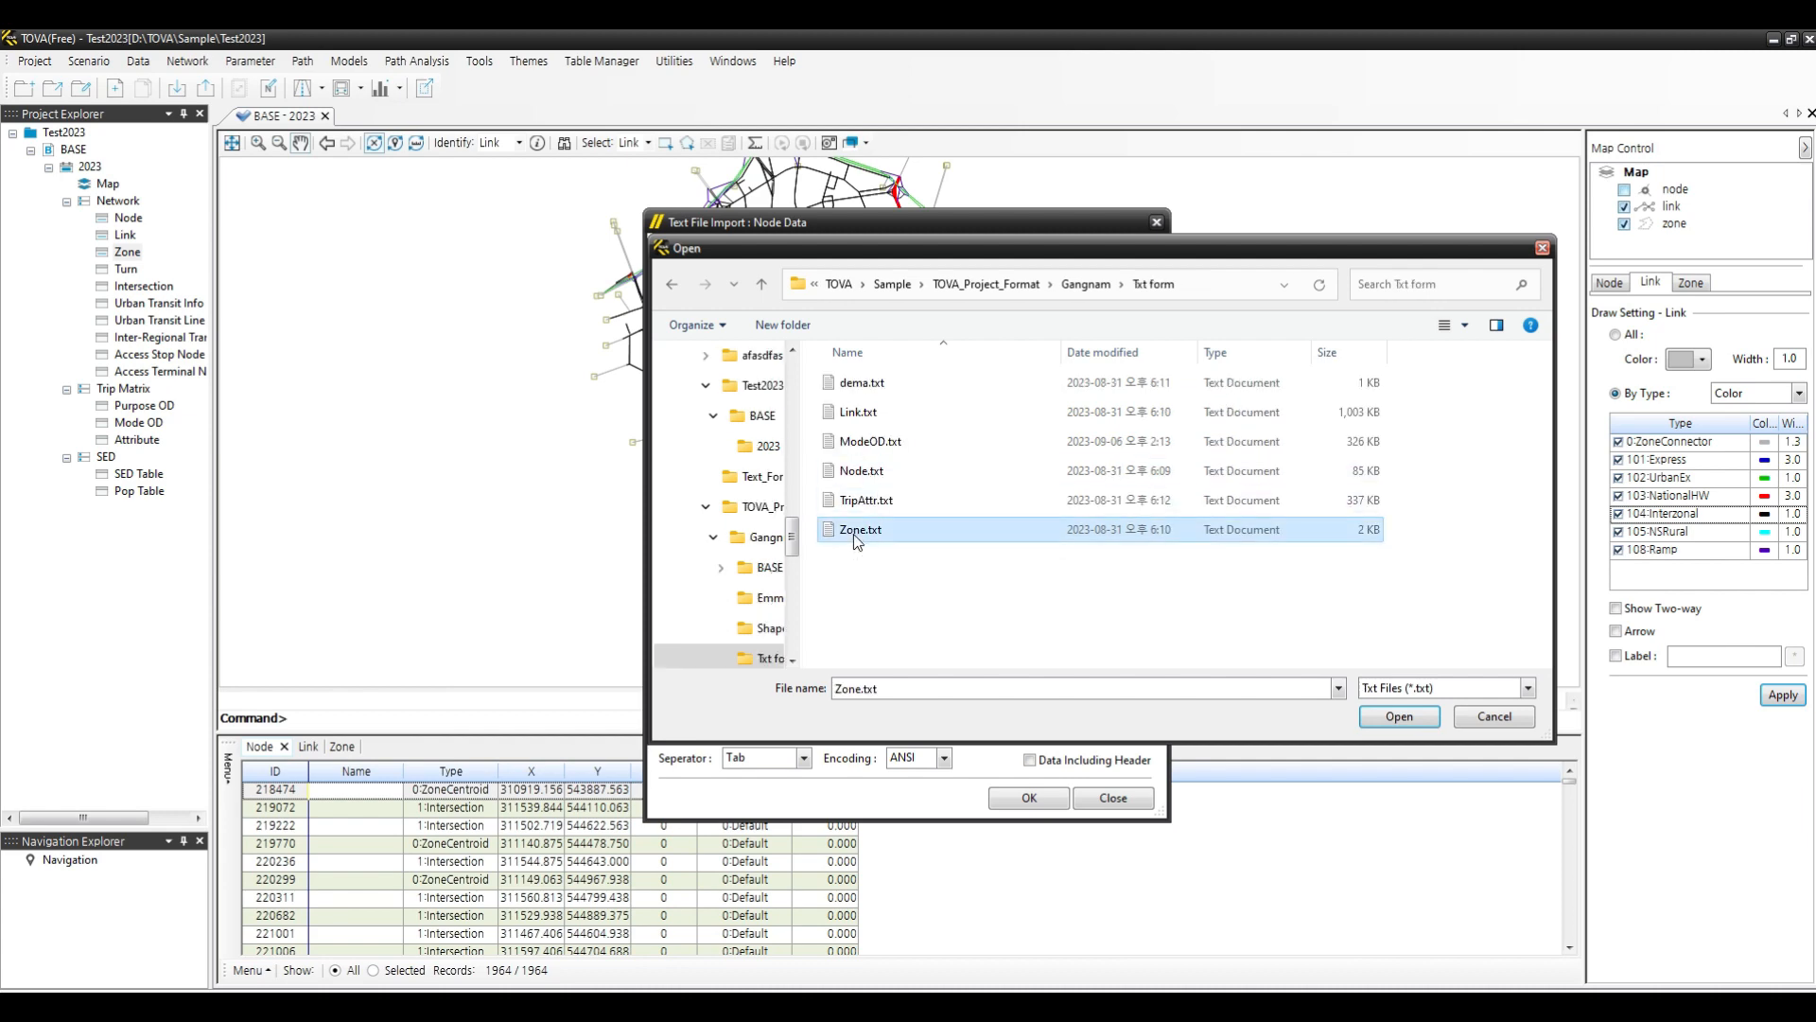
click(1416, 725)
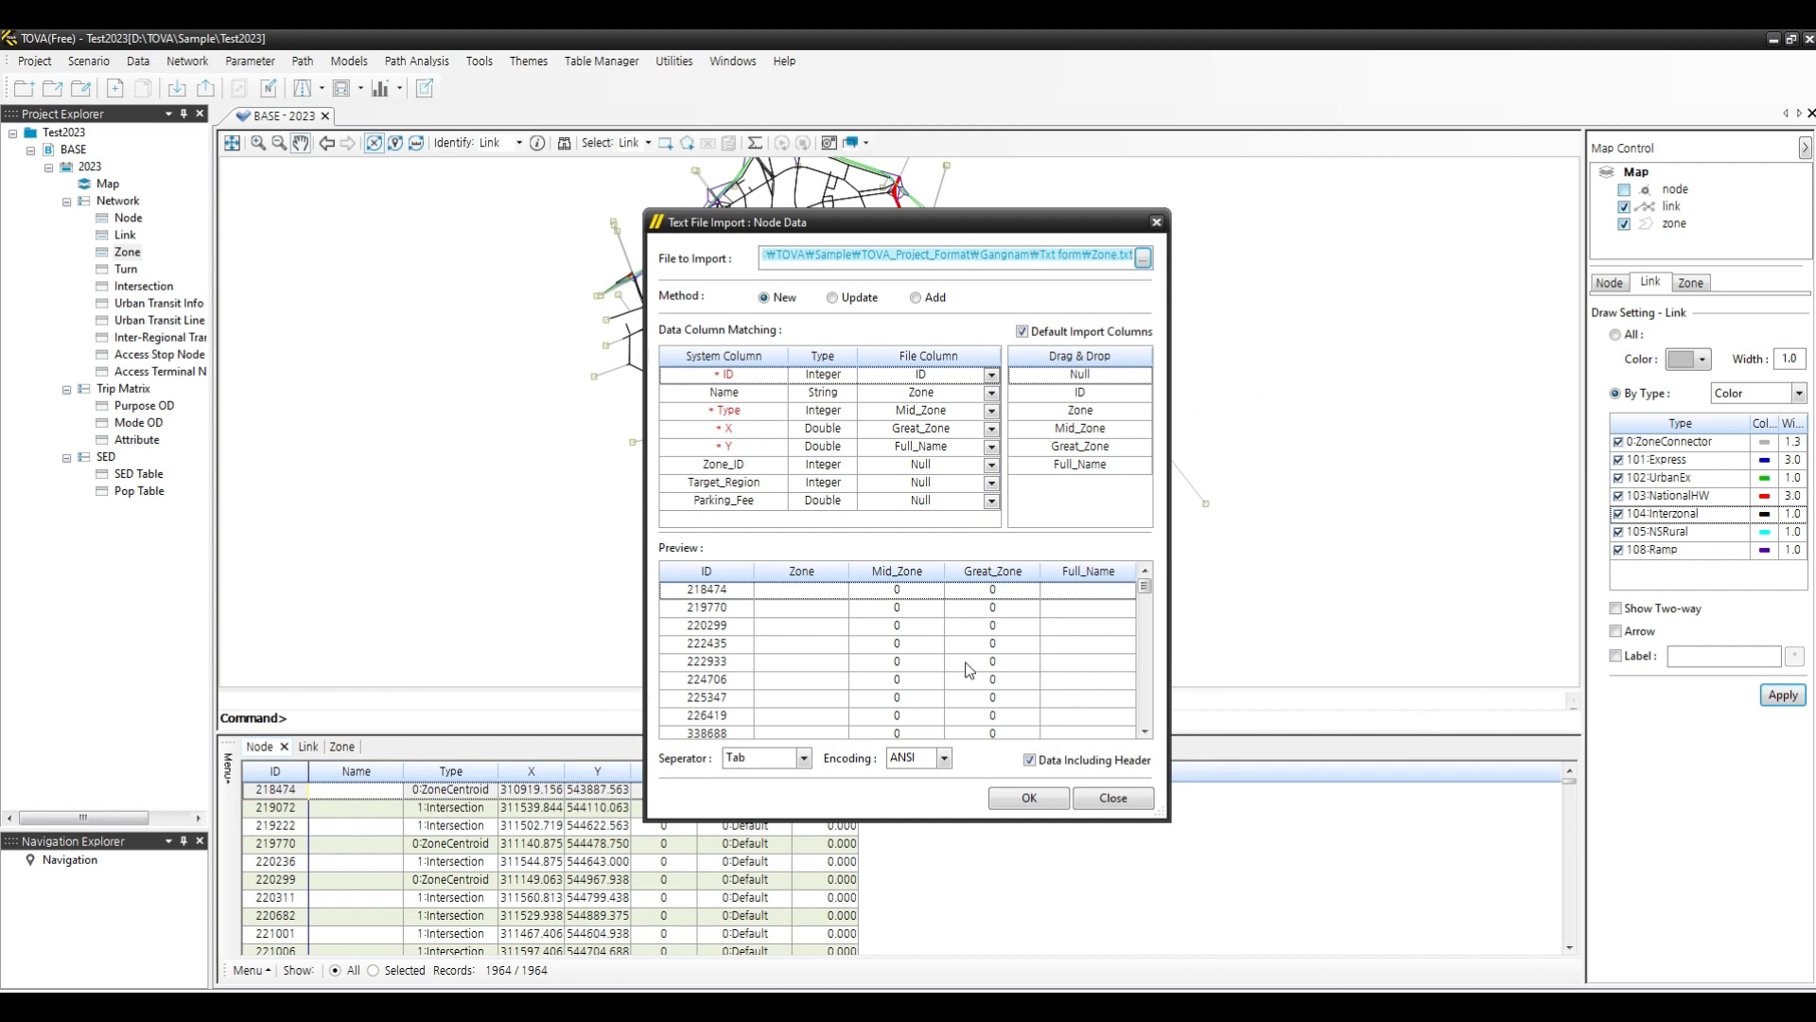
drag(1144, 588, 1176, 659)
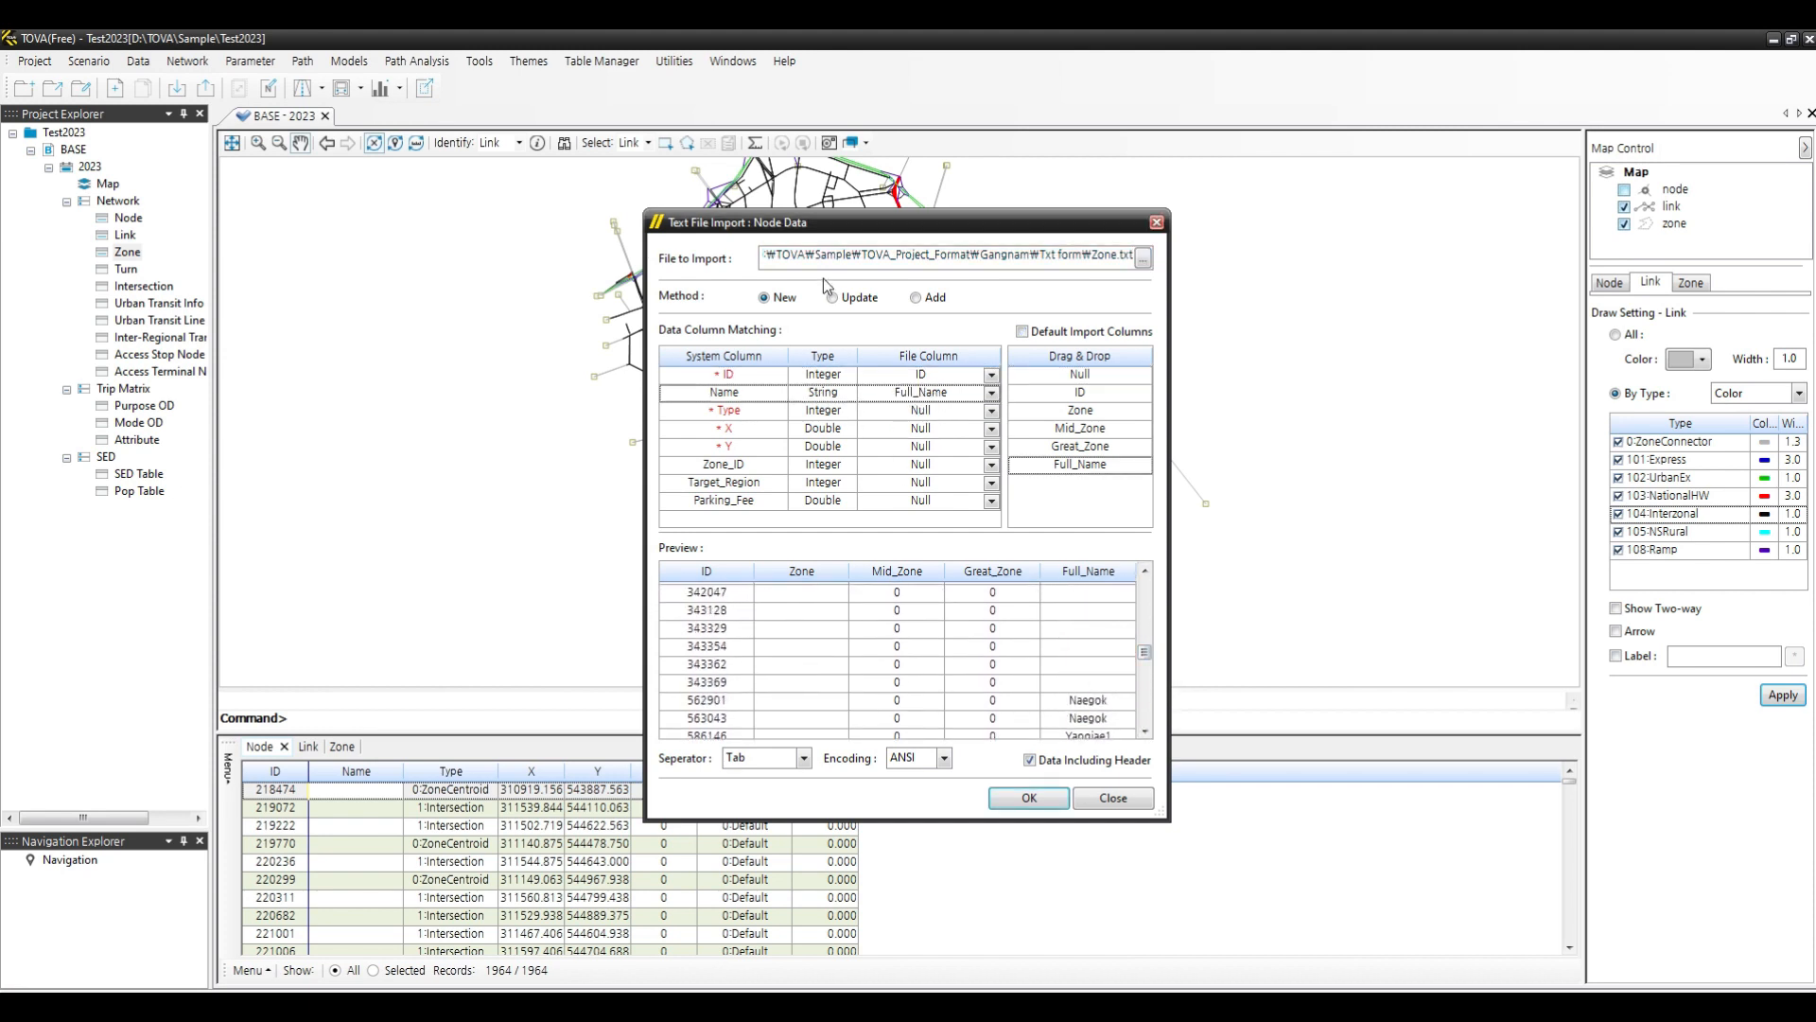
- Switch the import method to Update, disable default columns, and match ID to ID and Full_Name to Name
click(834, 298)
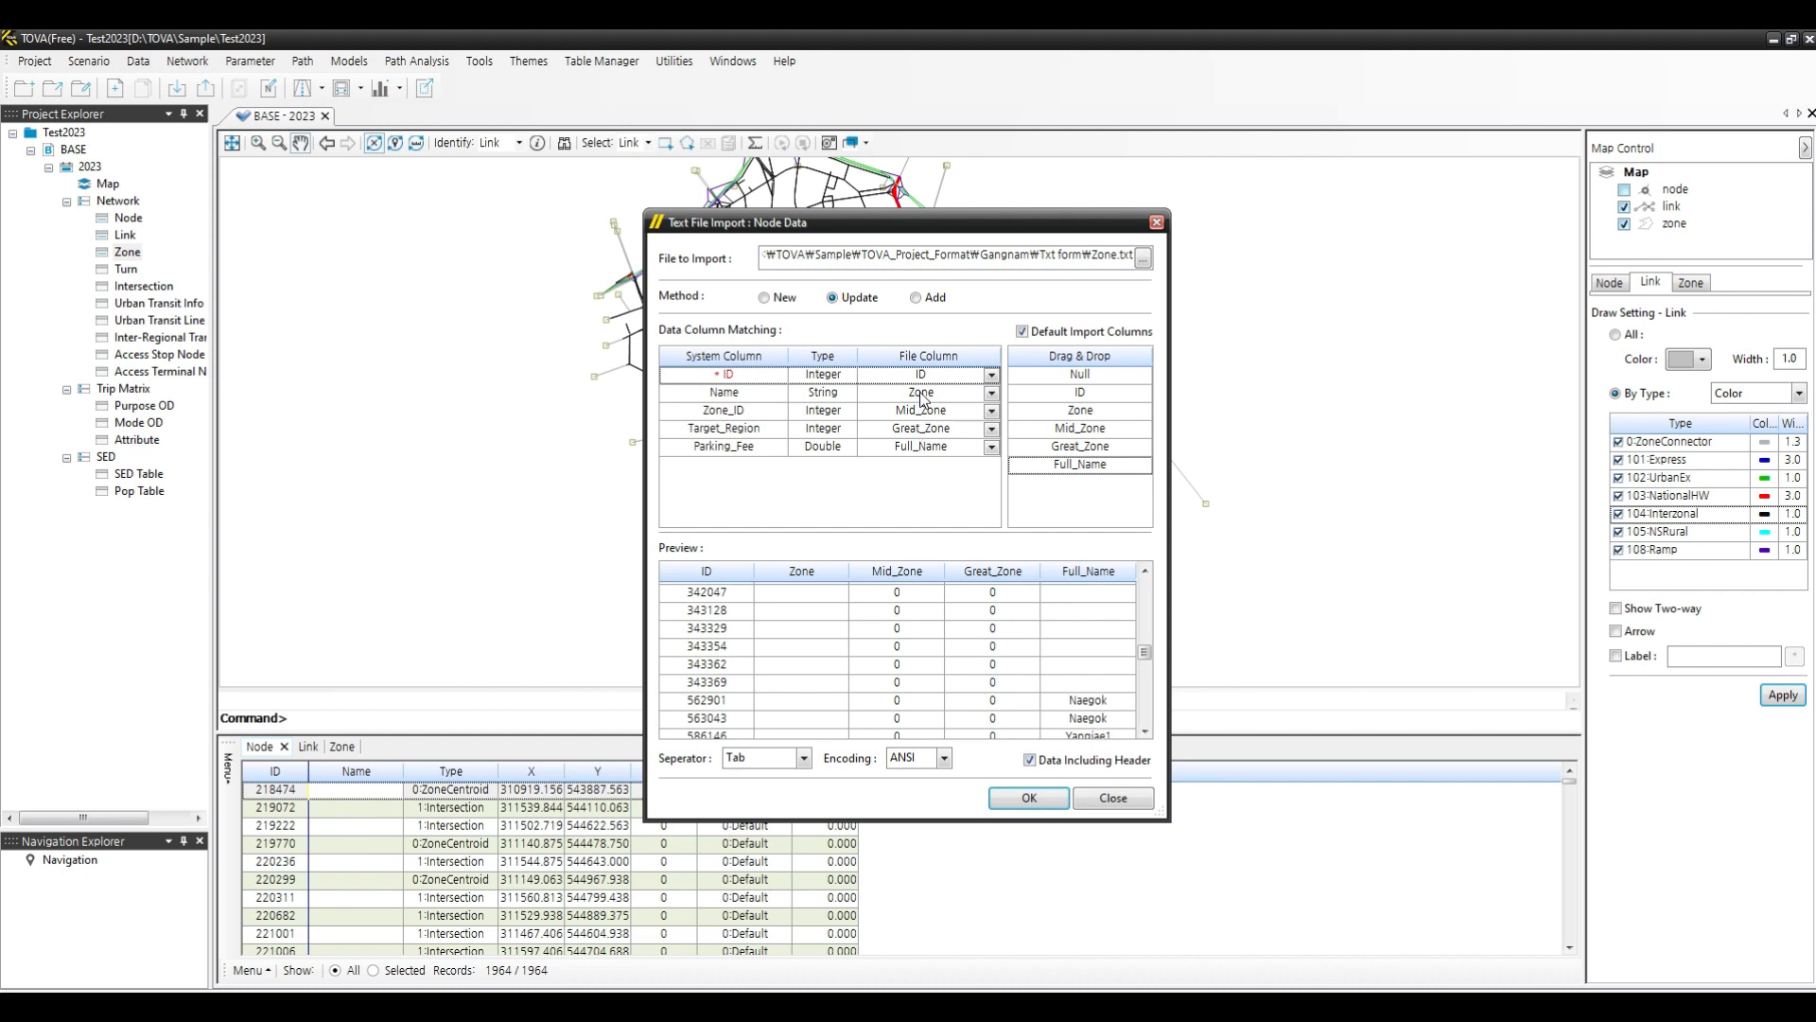
click(1065, 333)
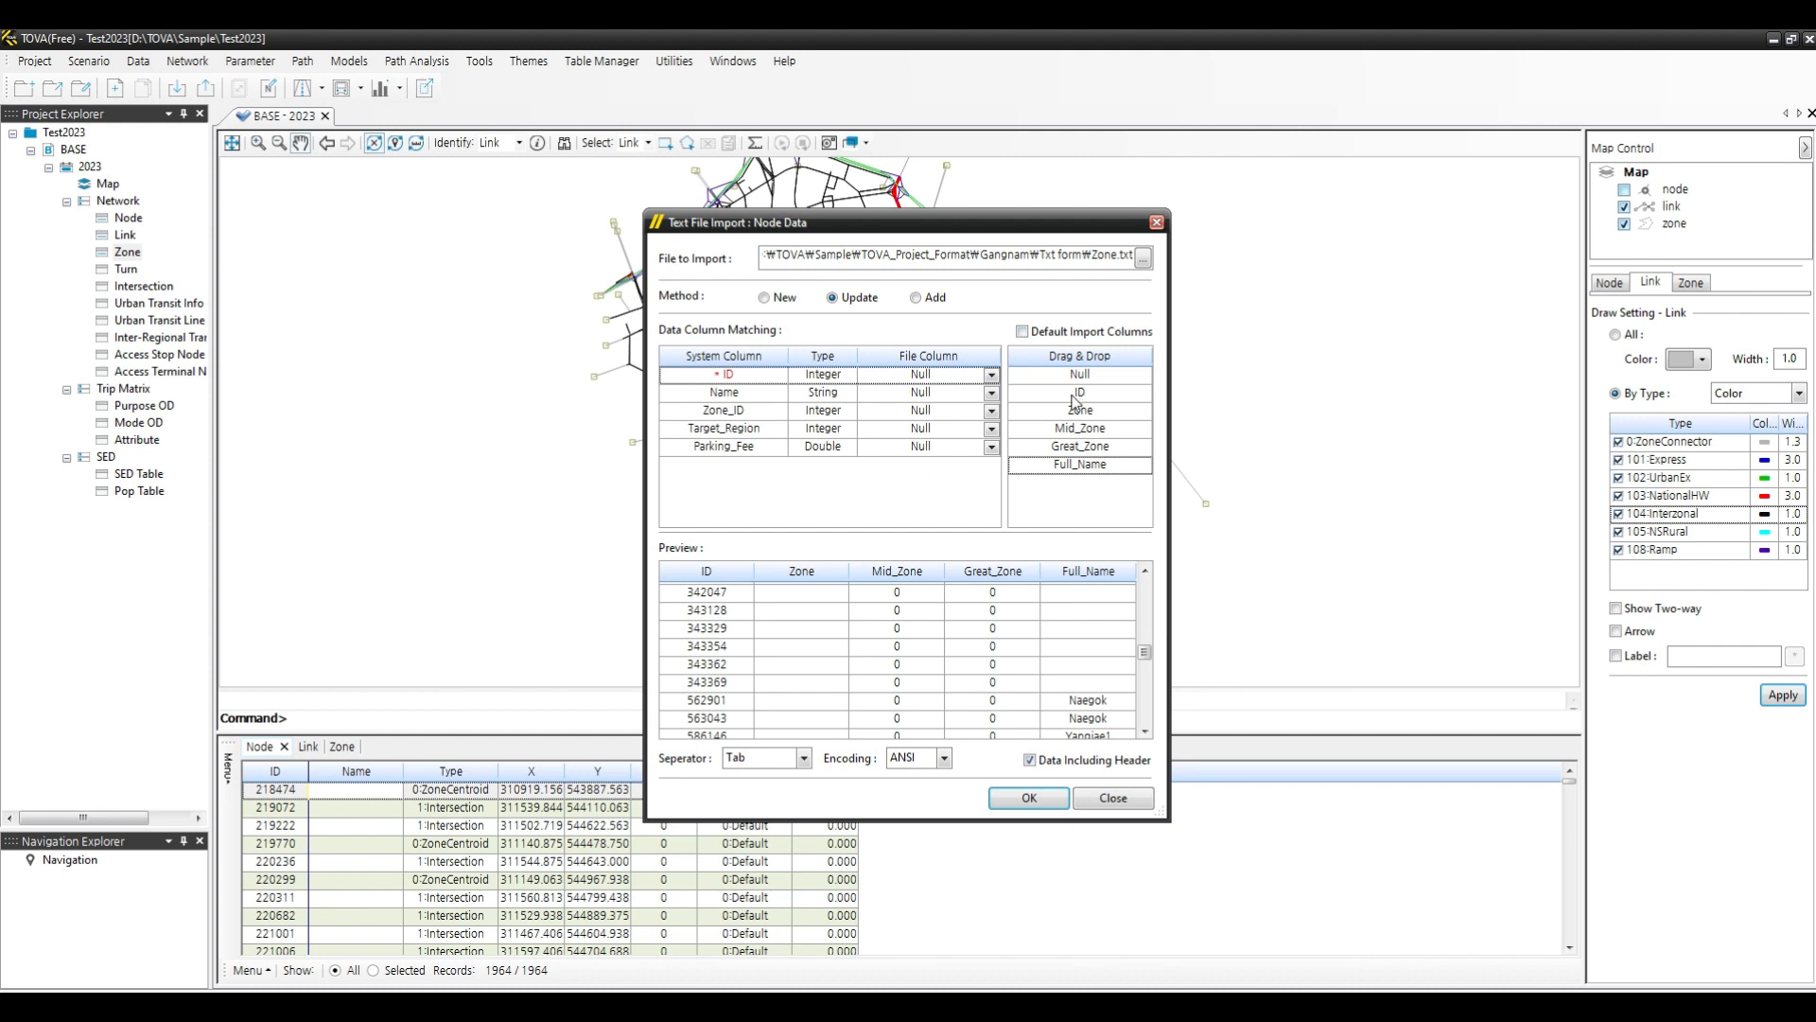
drag(1076, 401, 935, 378)
drag(1095, 465, 944, 398)
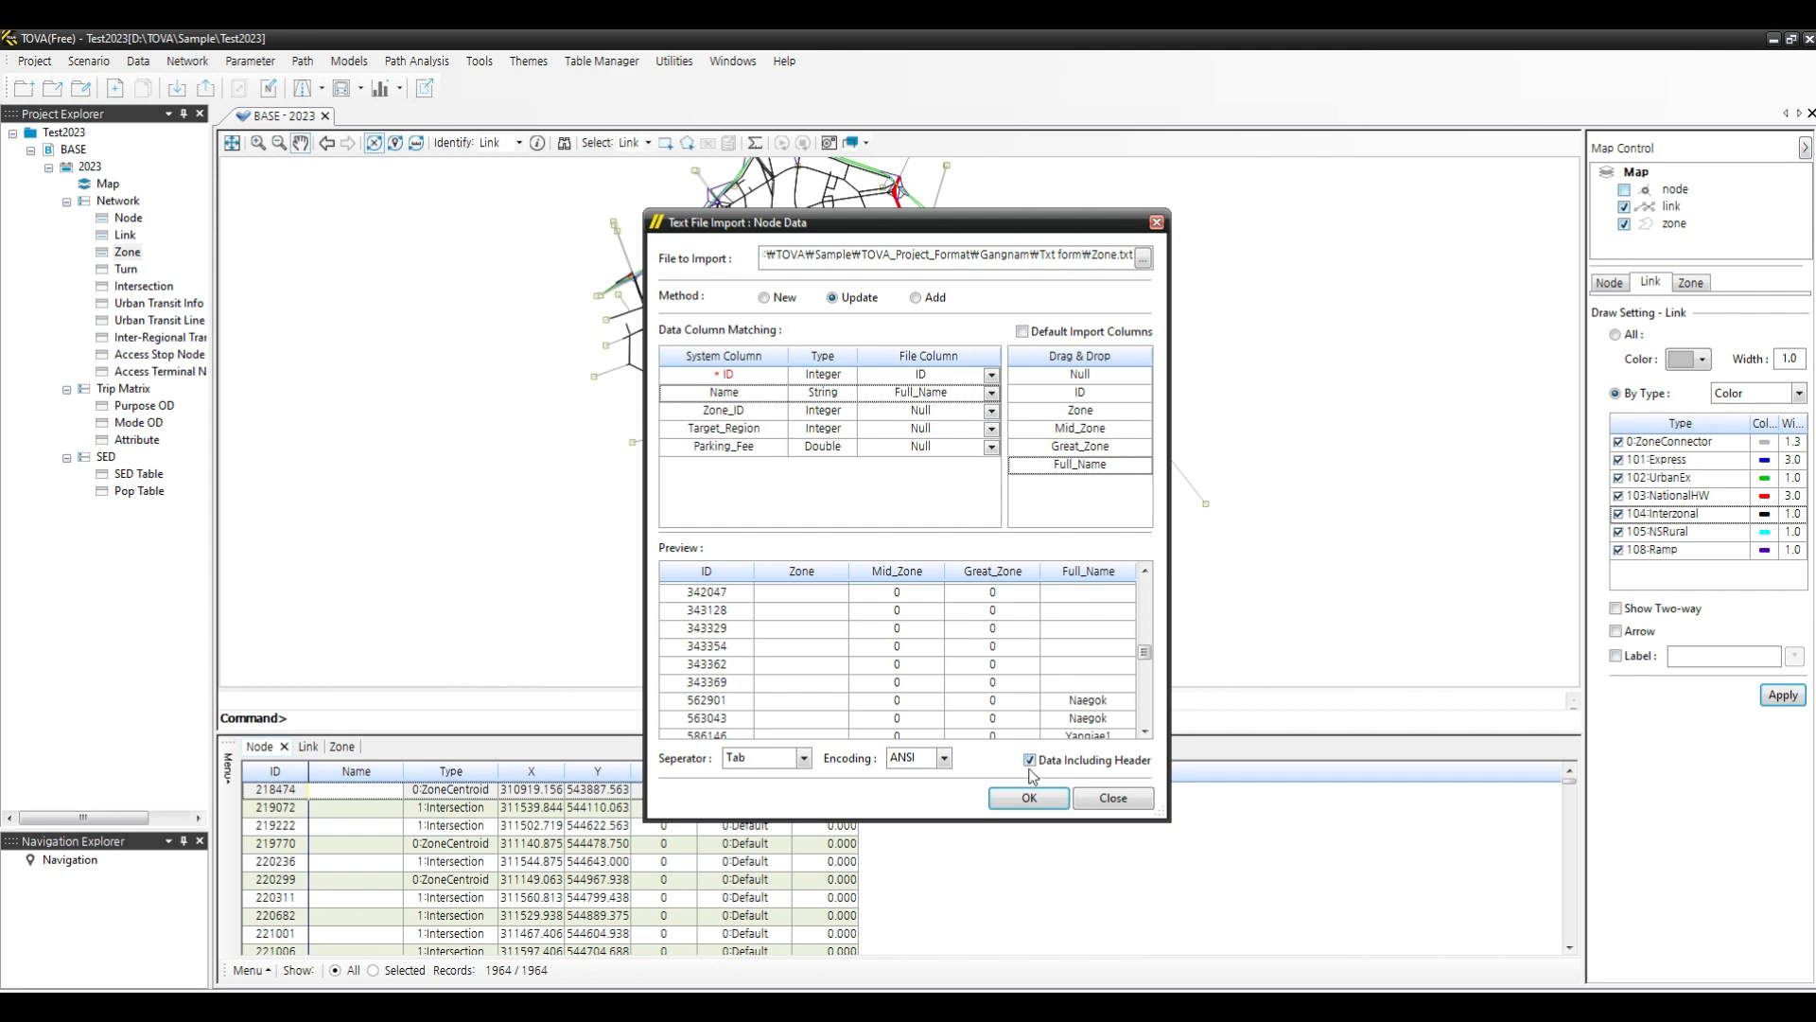
- Run the import, keeping node type 0 as the zone node type and accepting the network data type settings
click(1031, 800)
click(901, 573)
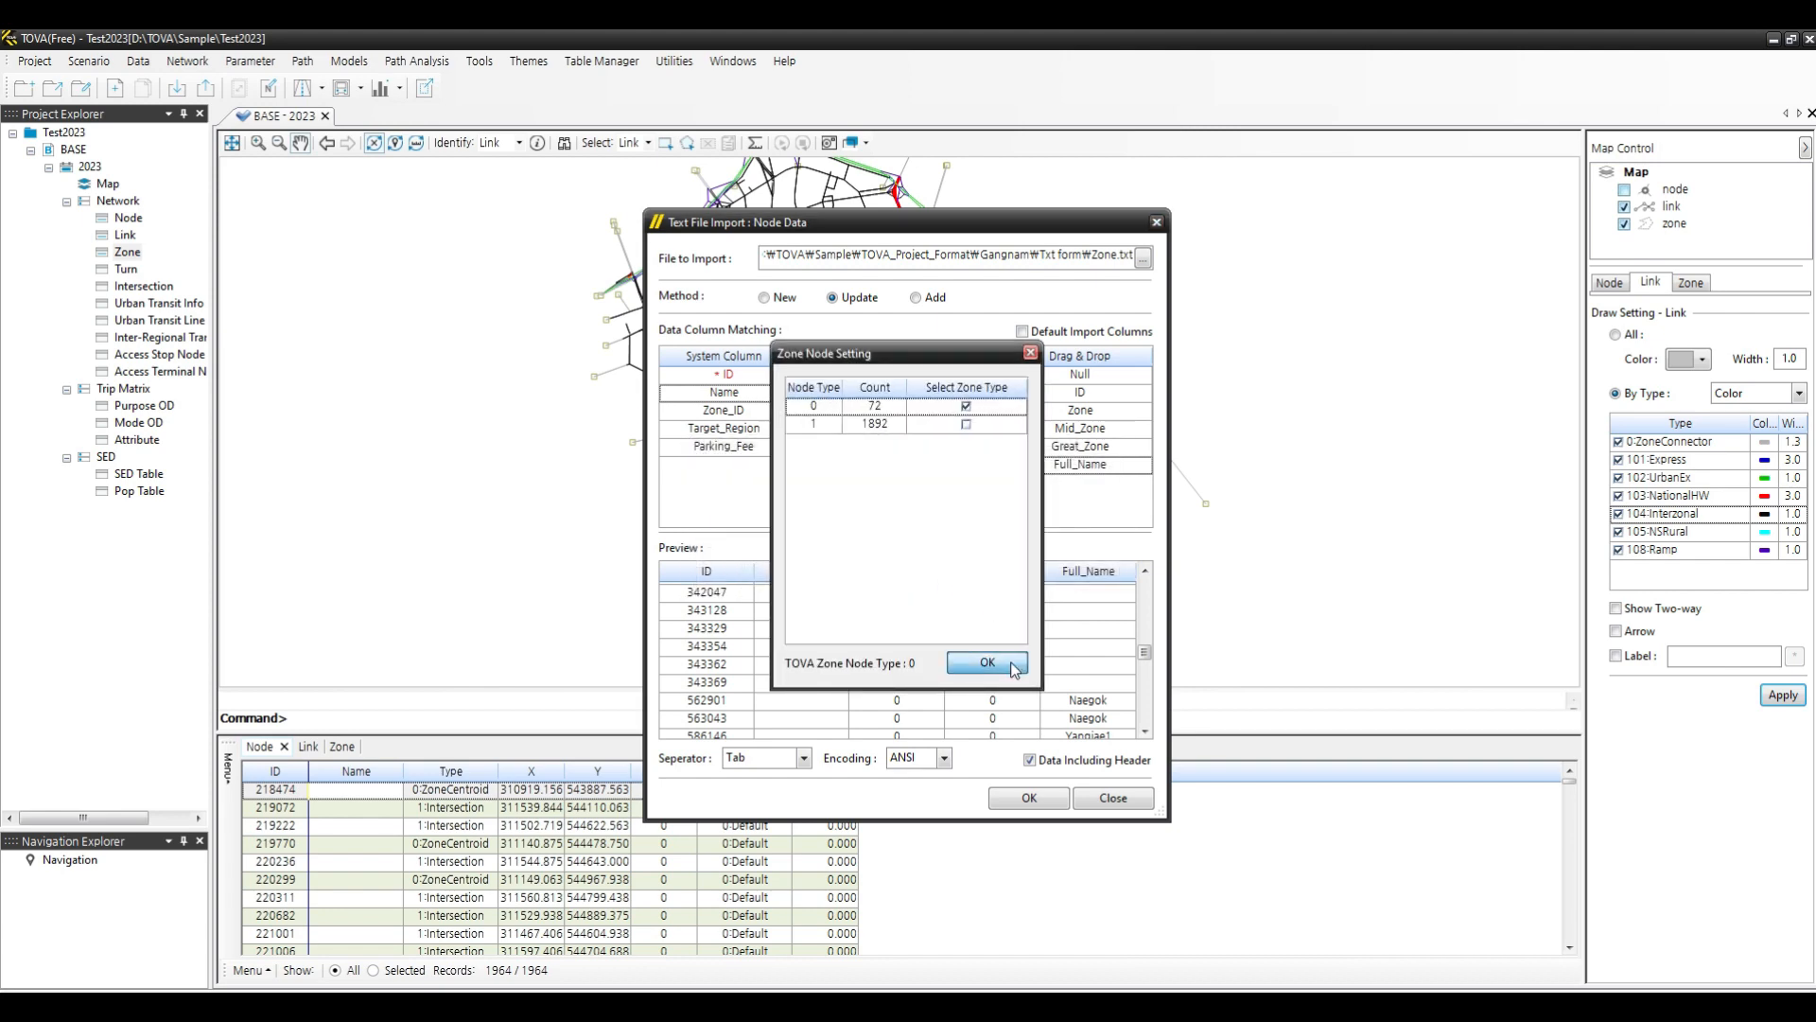
click(1012, 668)
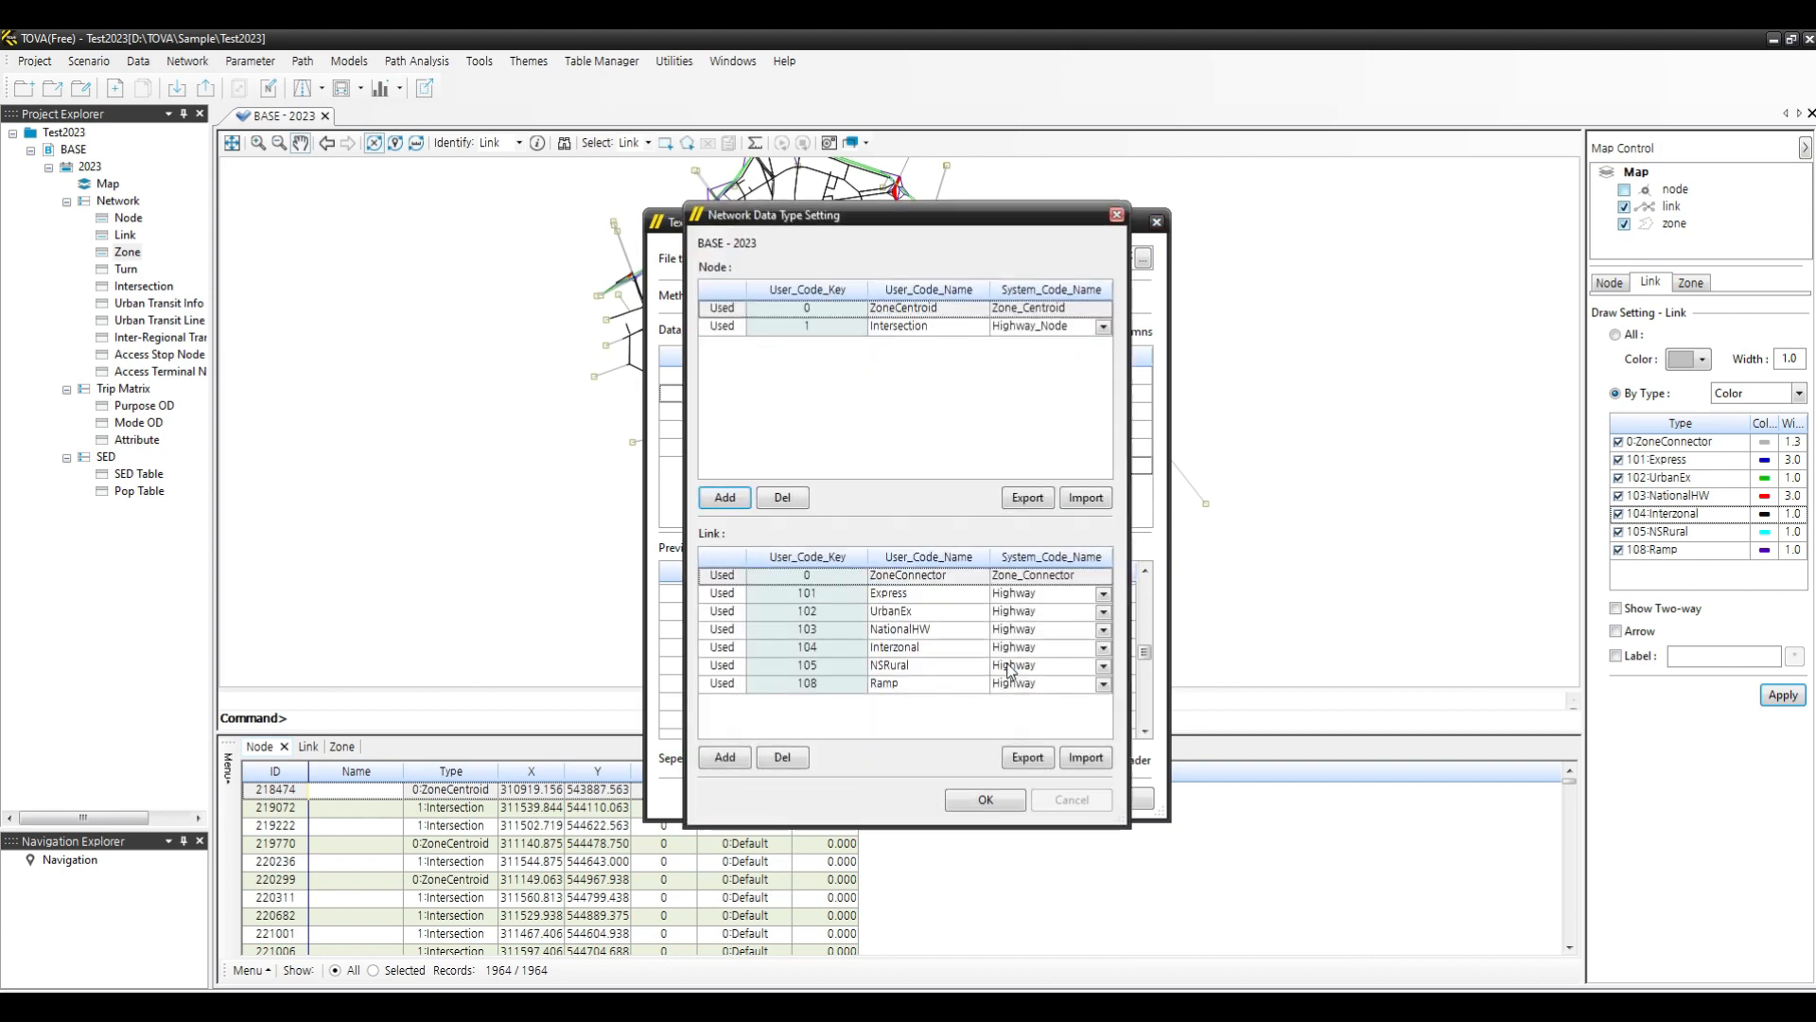
click(1007, 805)
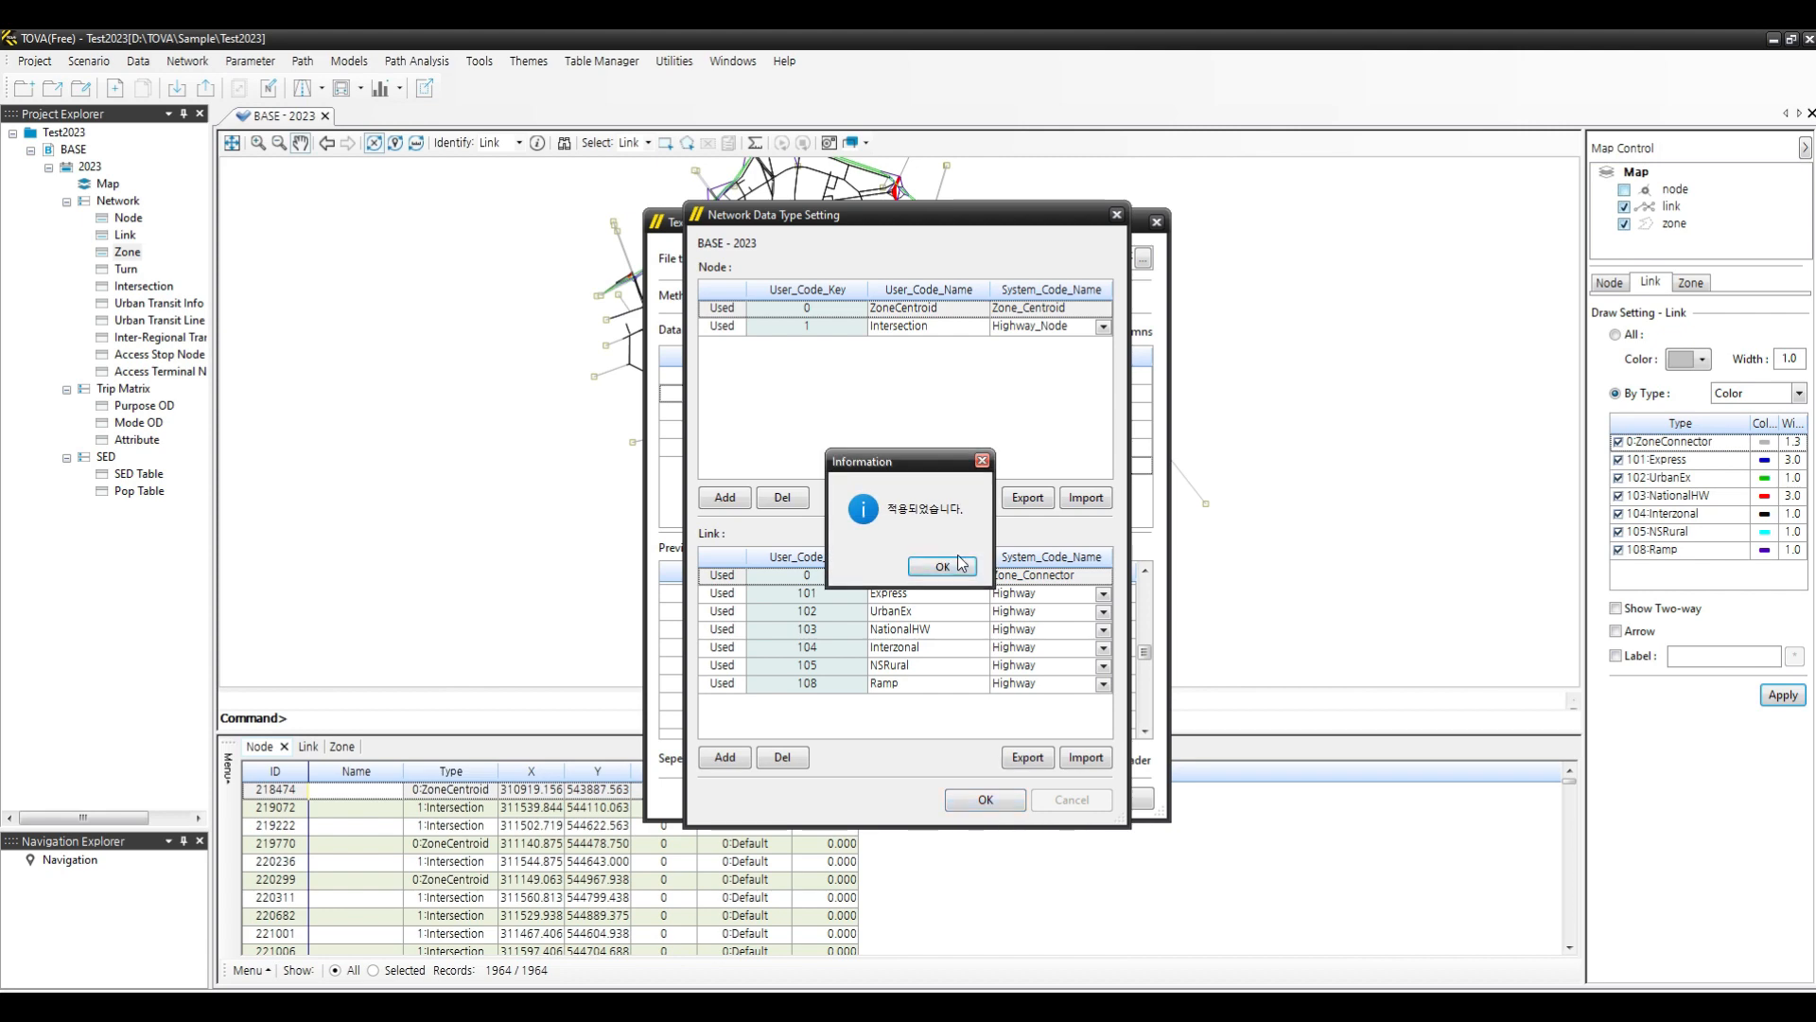
click(949, 568)
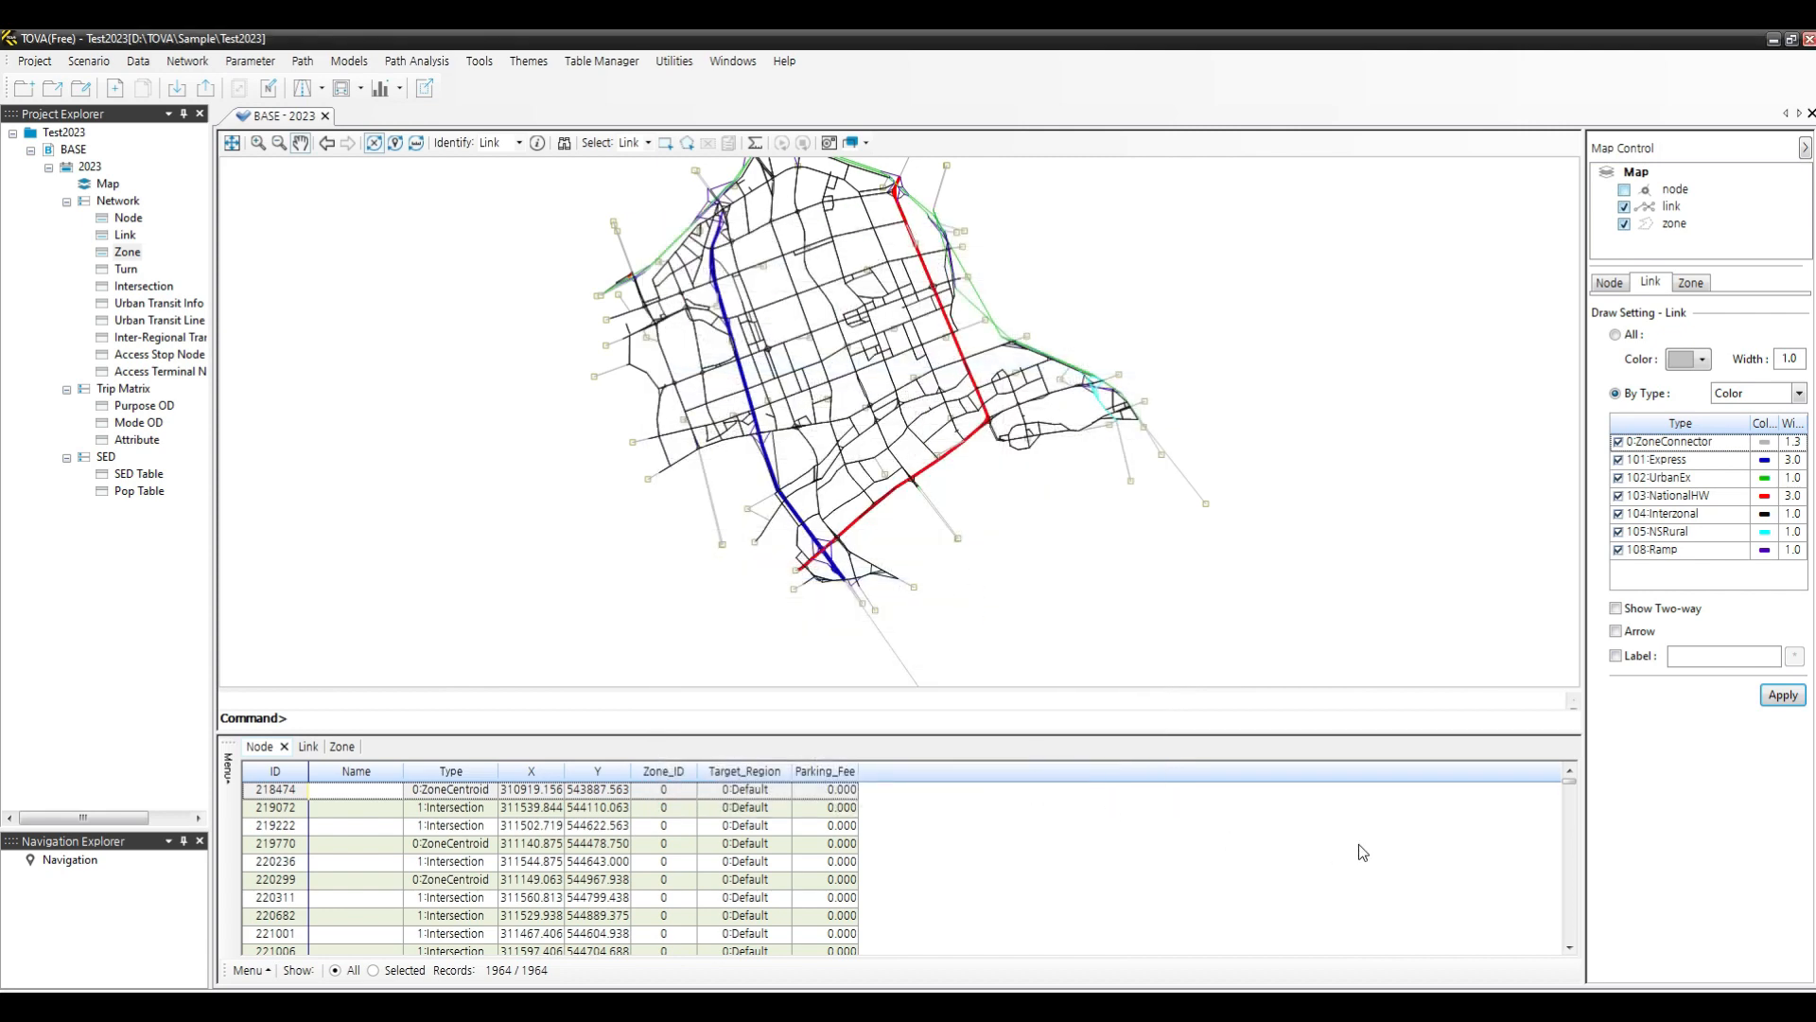
- Scroll through the Node data table to review the imported zone centroid names
drag(1571, 785, 1594, 943)
scroll(374, 827, up, 3)
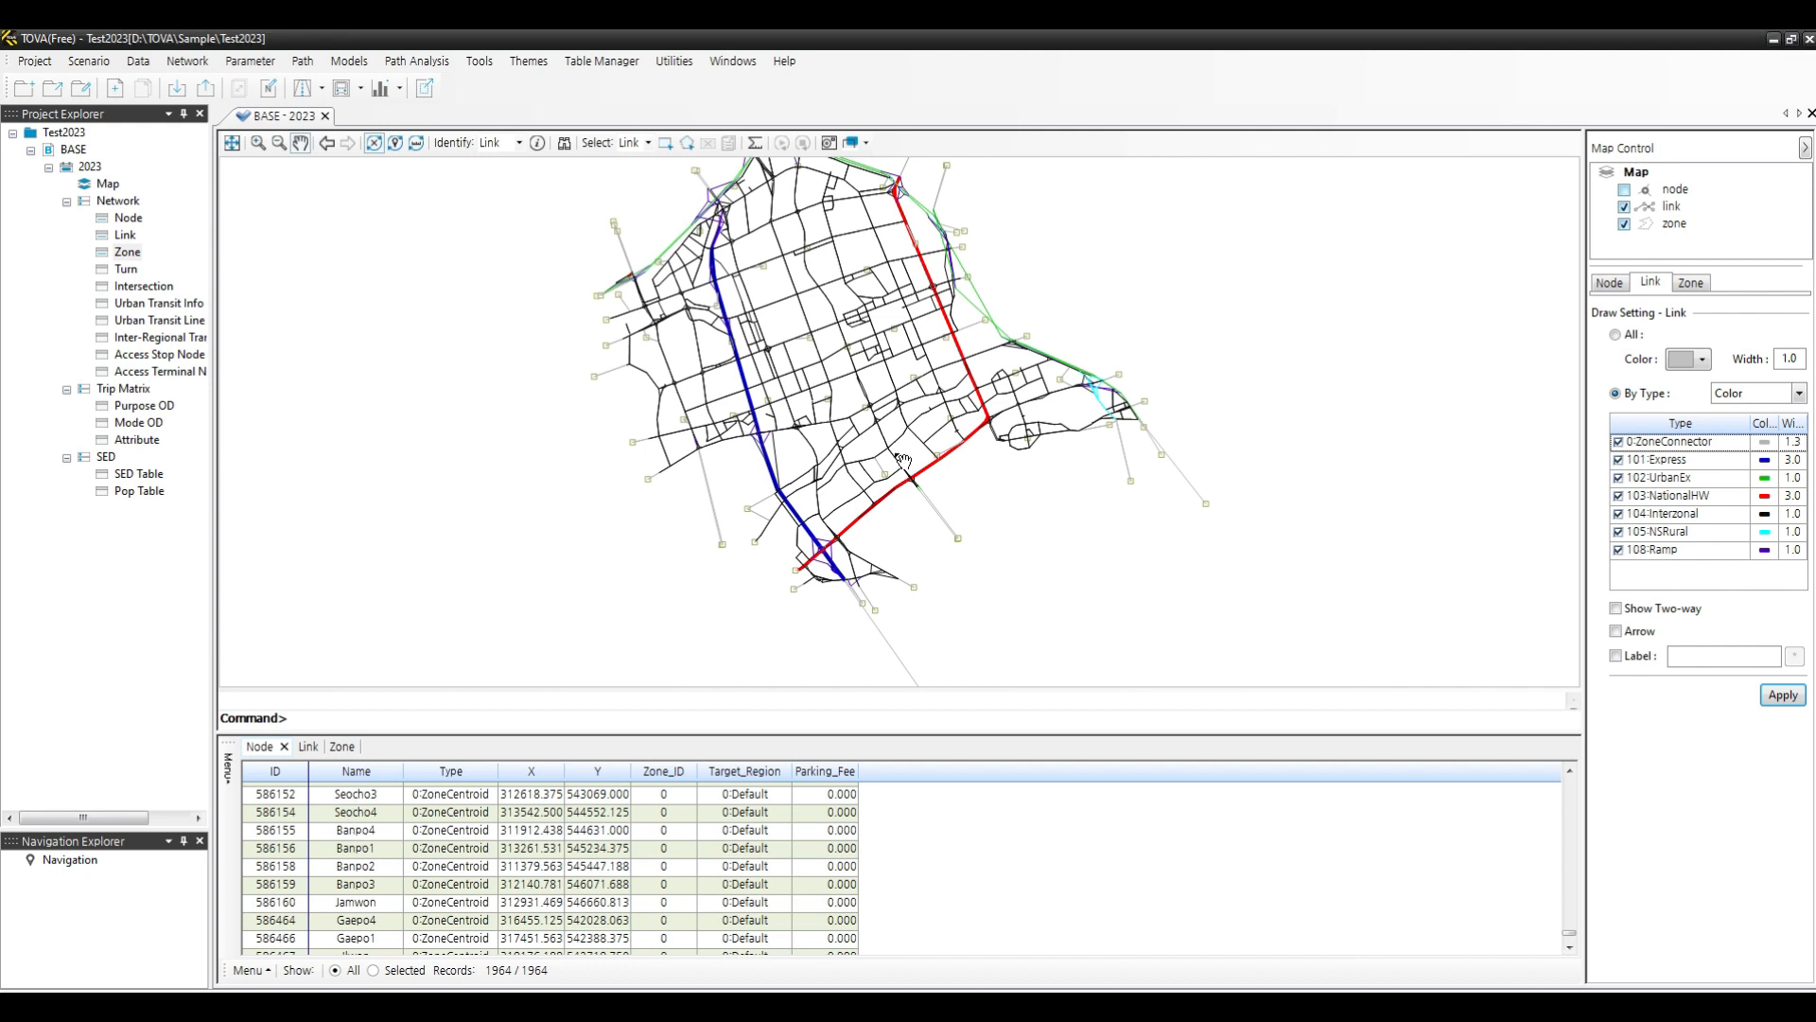
scroll(1044, 851, up, 3)
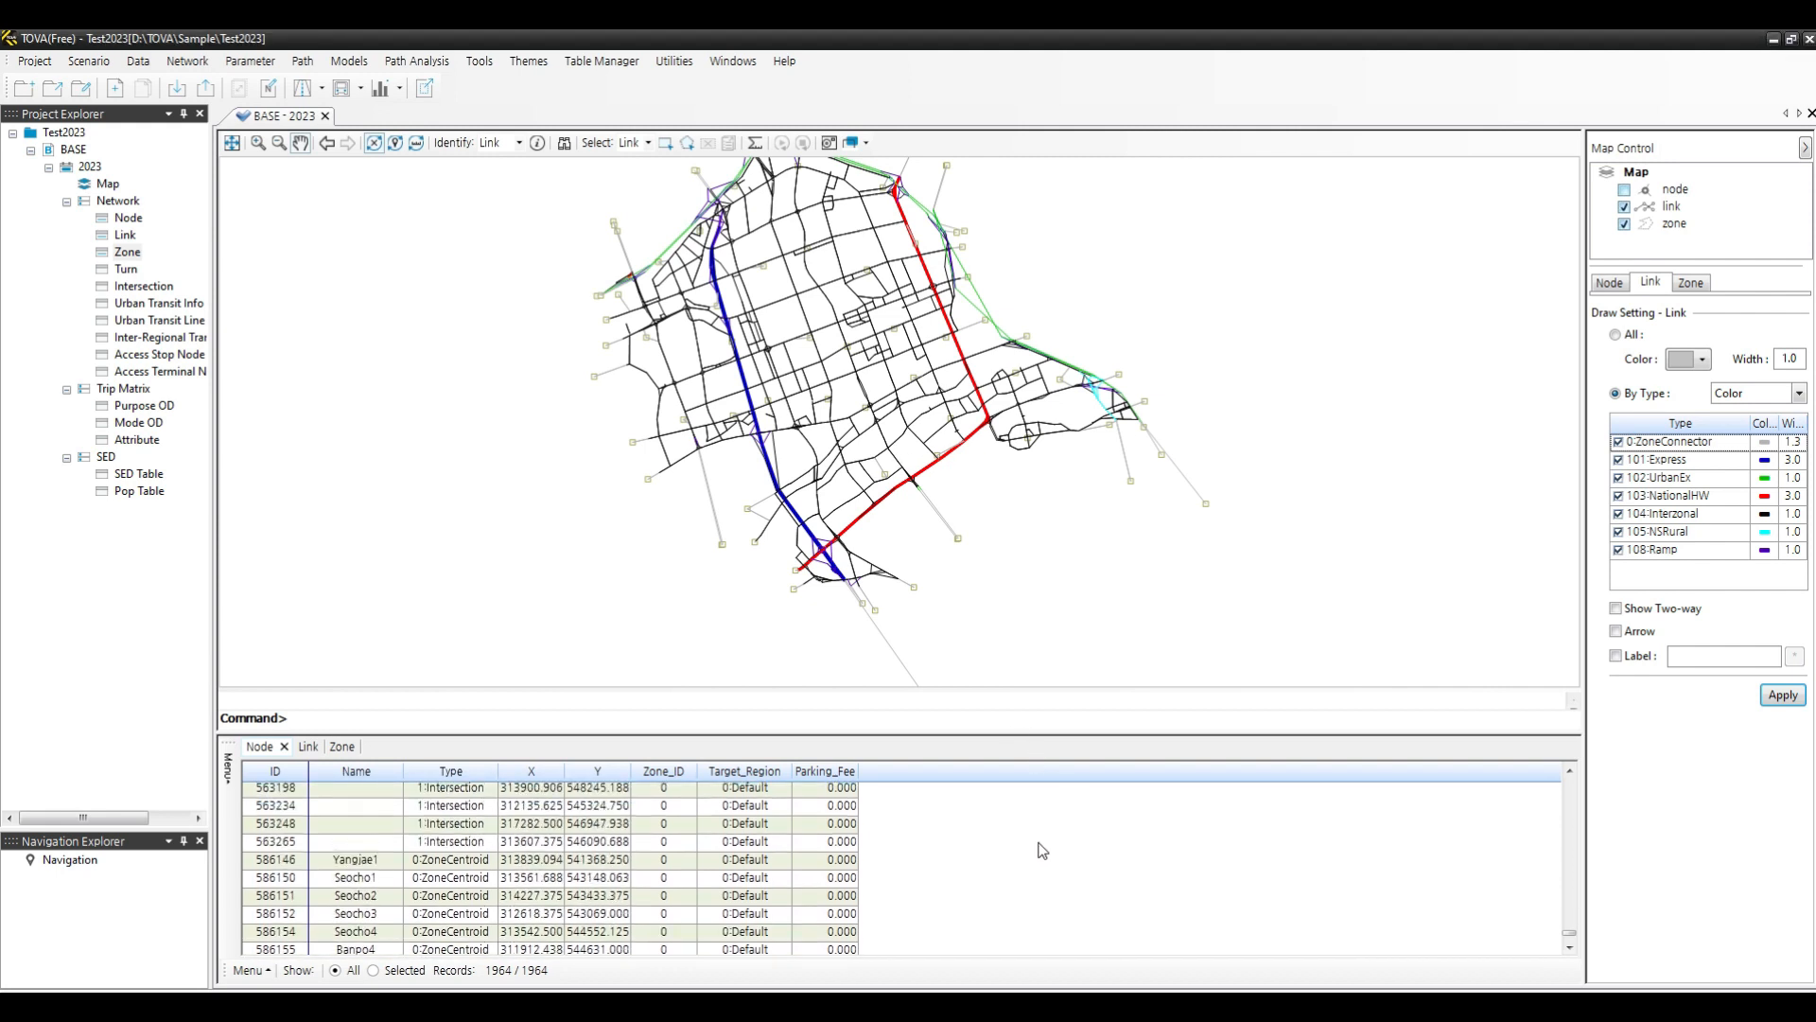
scroll(1043, 849, down, 3)
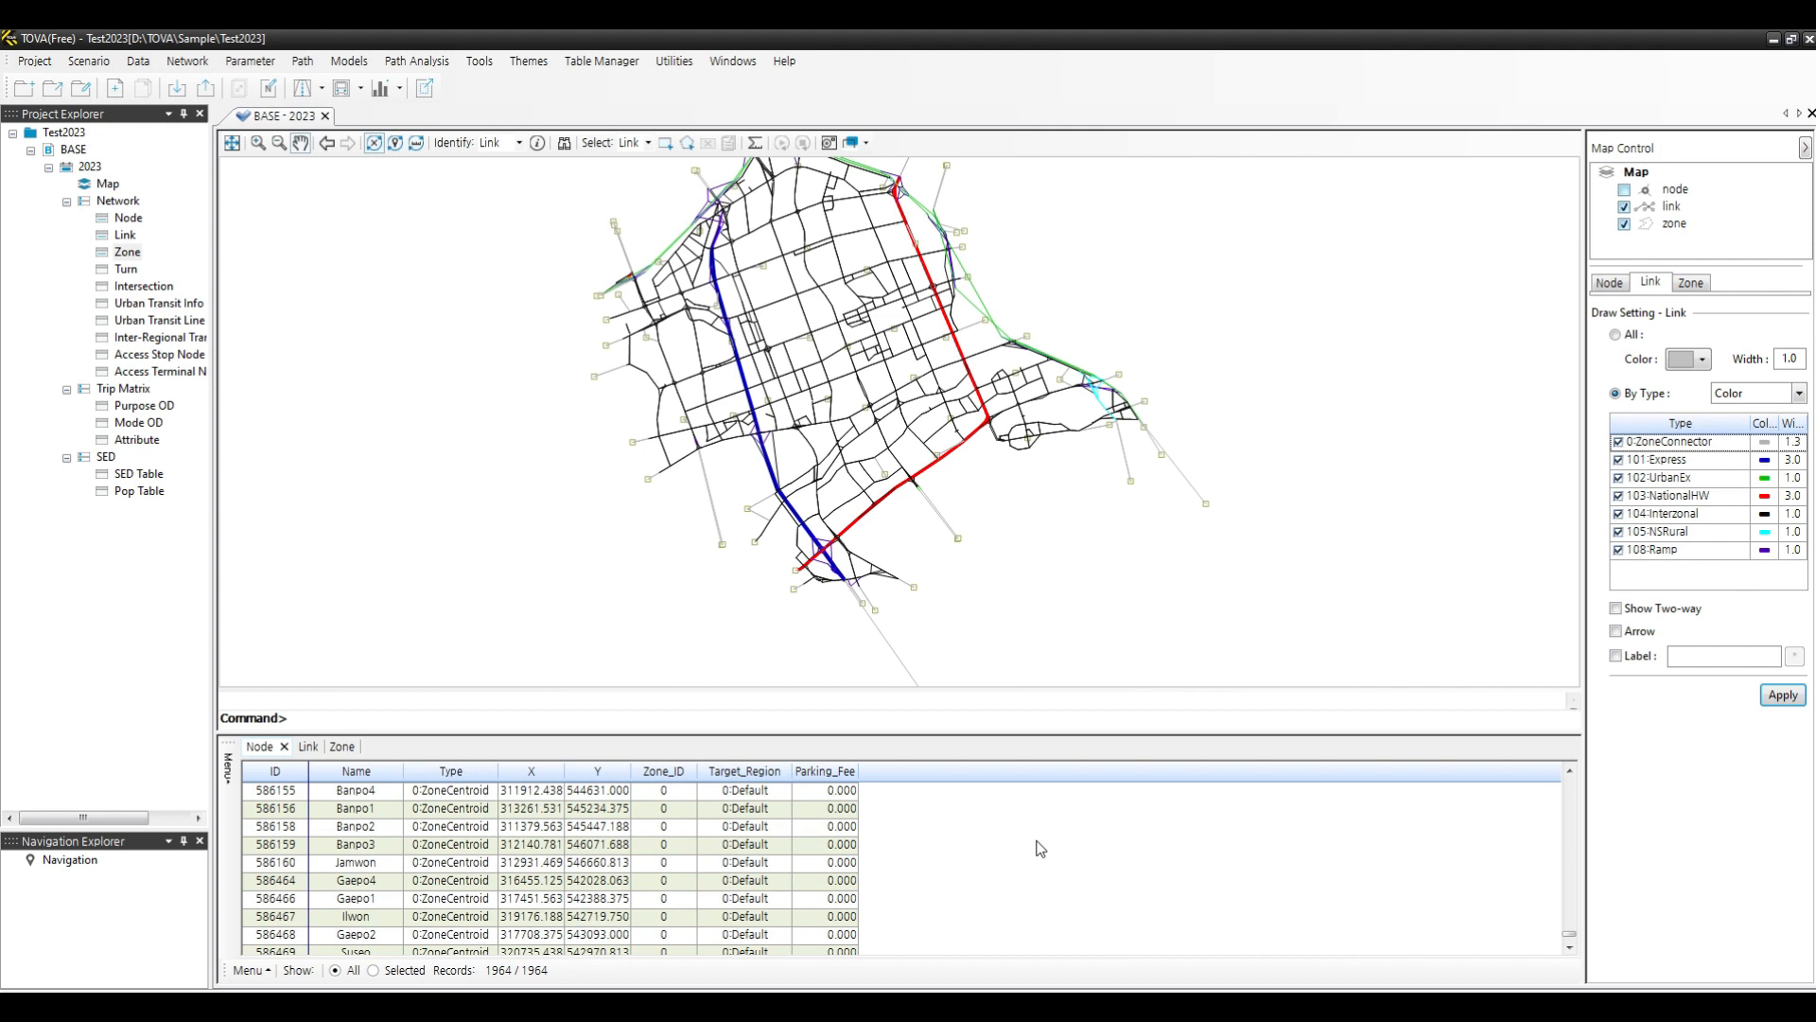
scroll(1040, 846, down, 6)
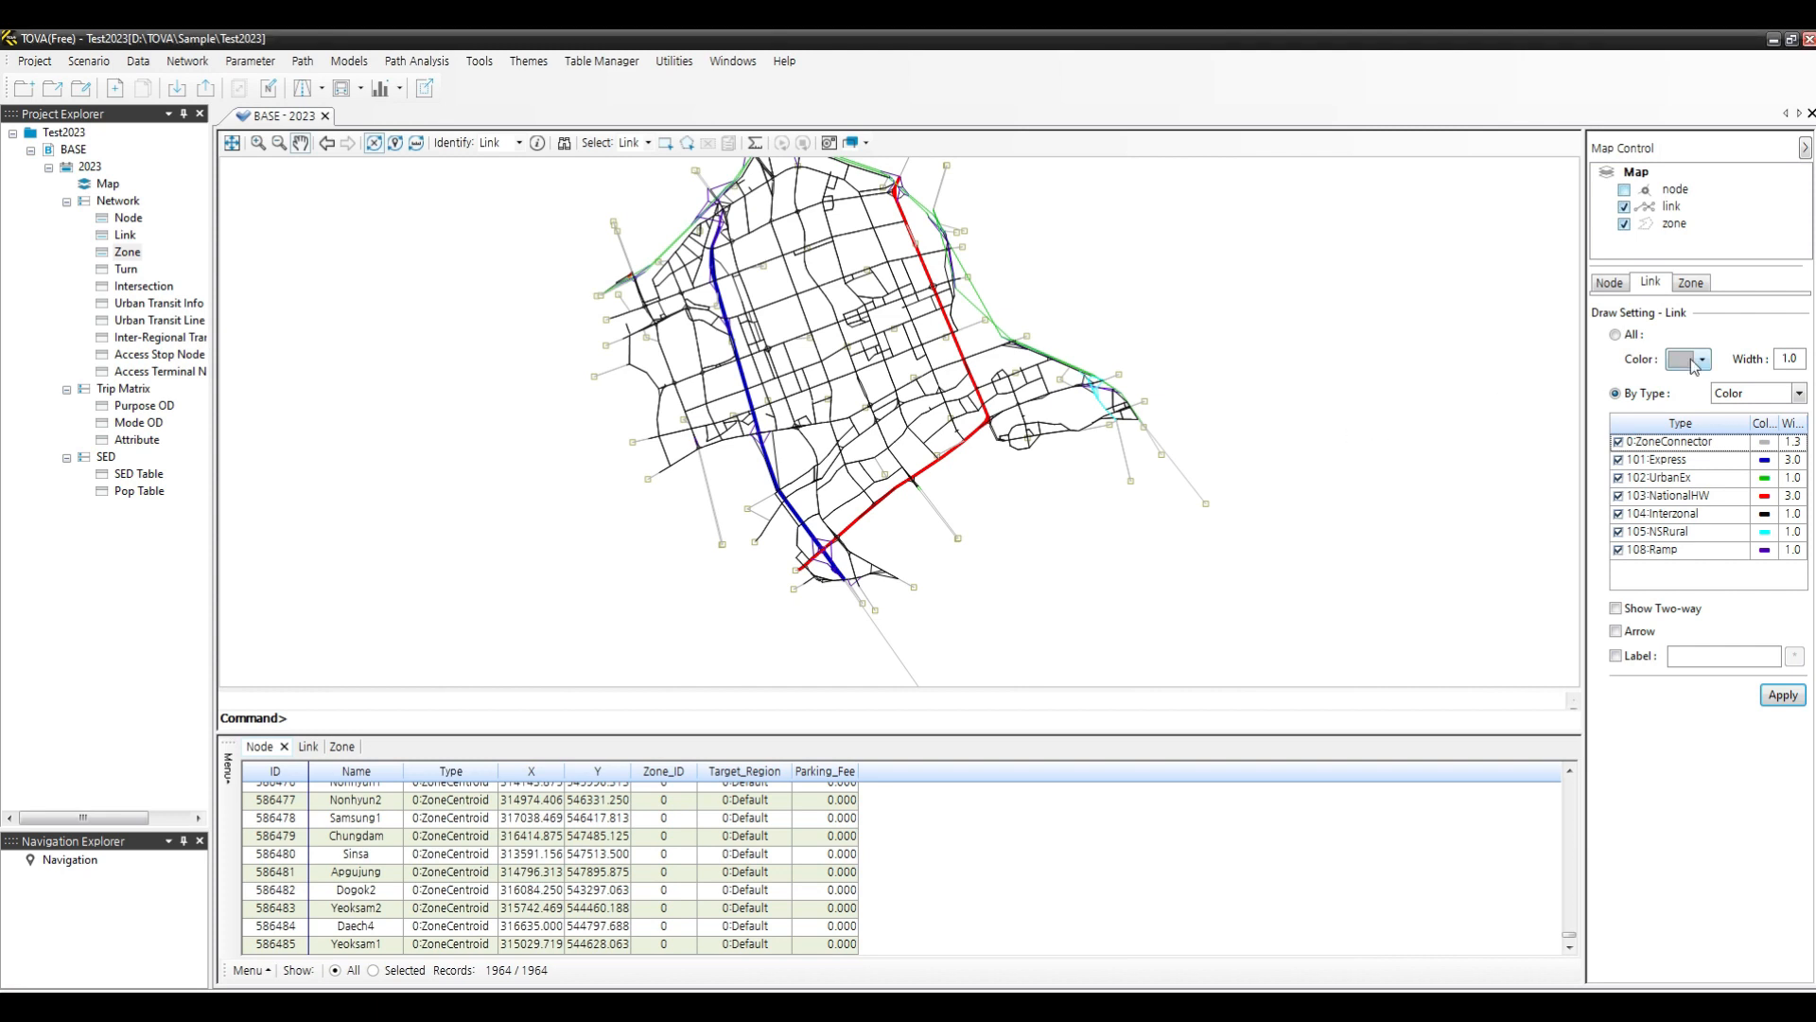
- Turn on node labels using the Name column and apply the node draw settings
click(1608, 285)
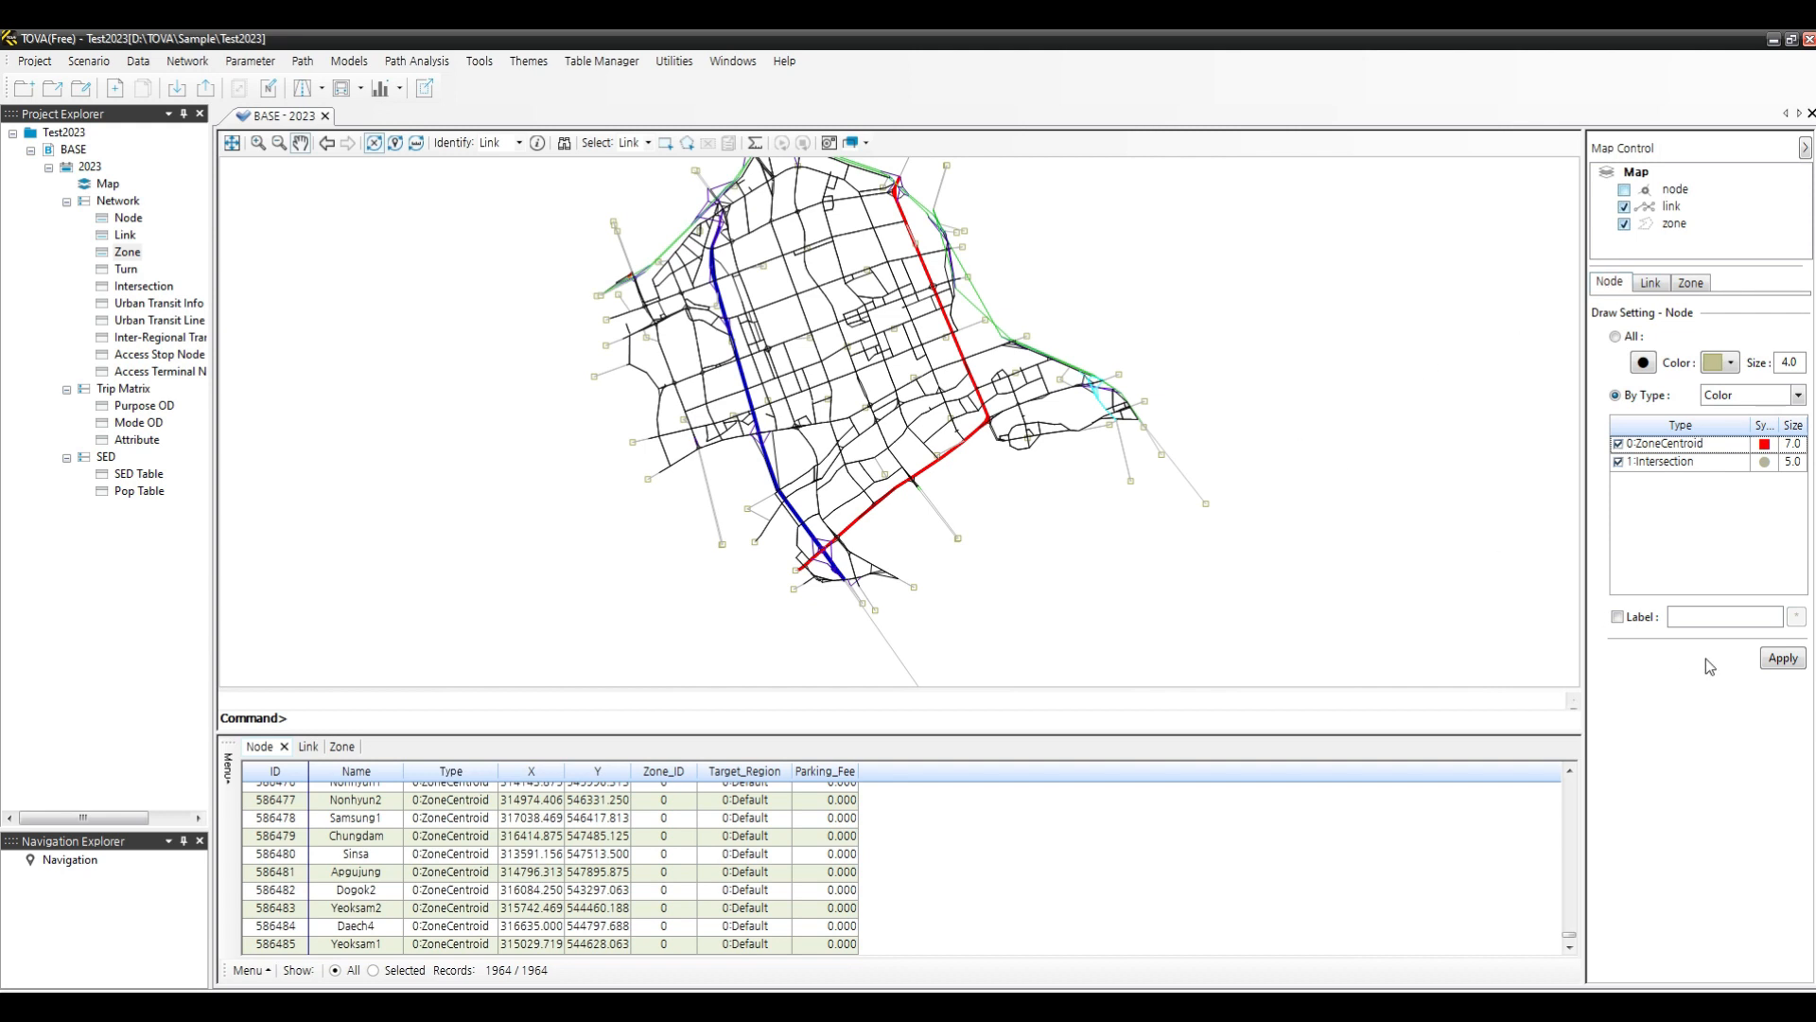
click(1632, 621)
click(1800, 618)
click(800, 432)
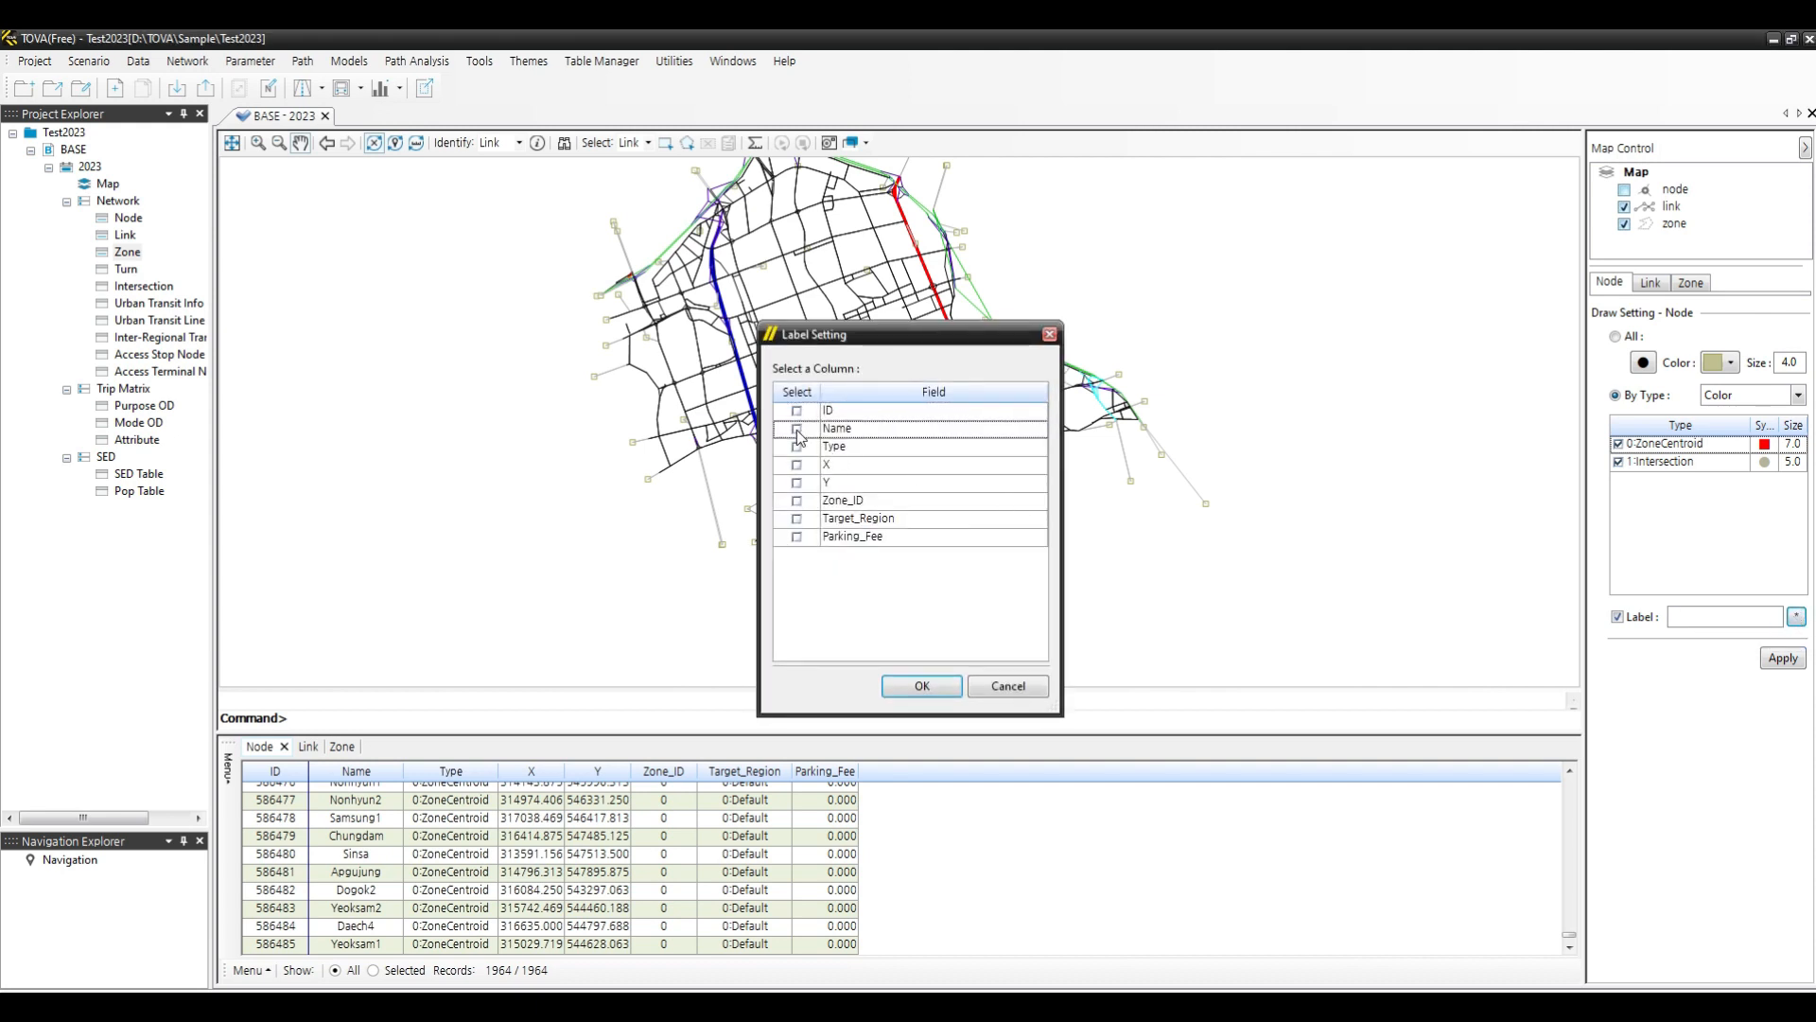
click(937, 692)
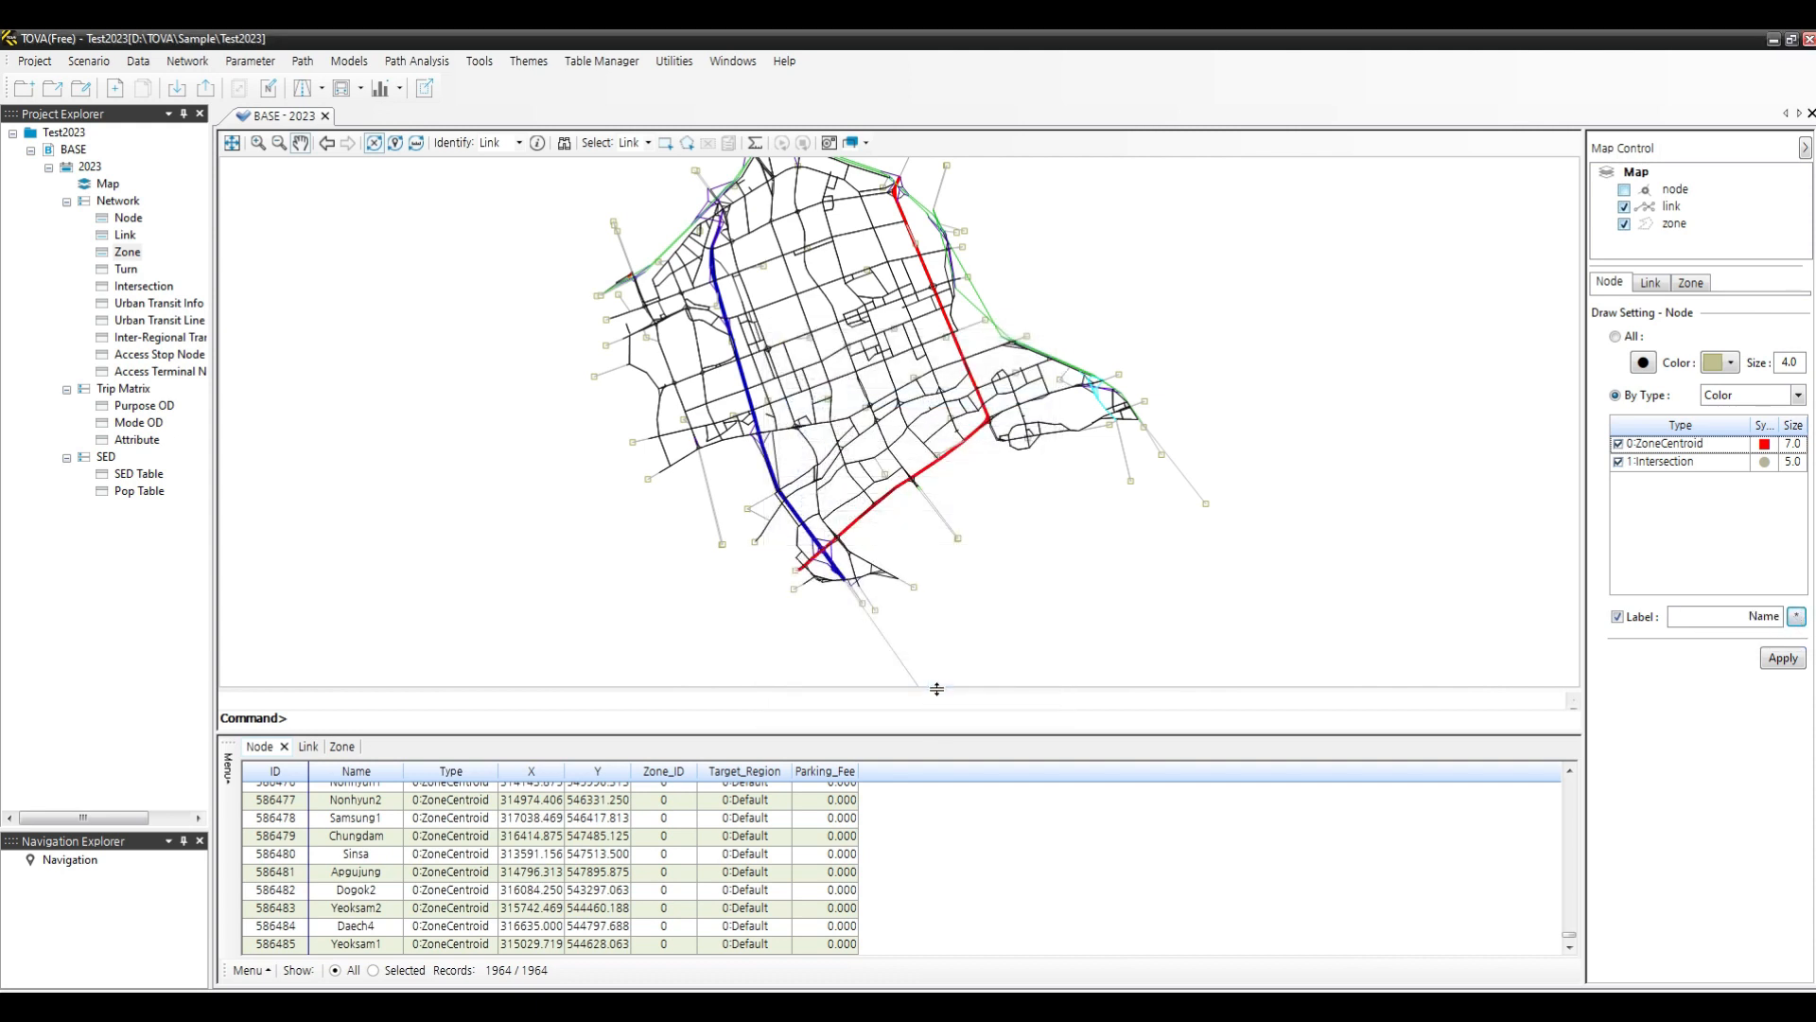
click(1787, 658)
- Hide the 1:Intersection node type so only zone centroids display, and apply the setting
click(1621, 193)
click(1624, 191)
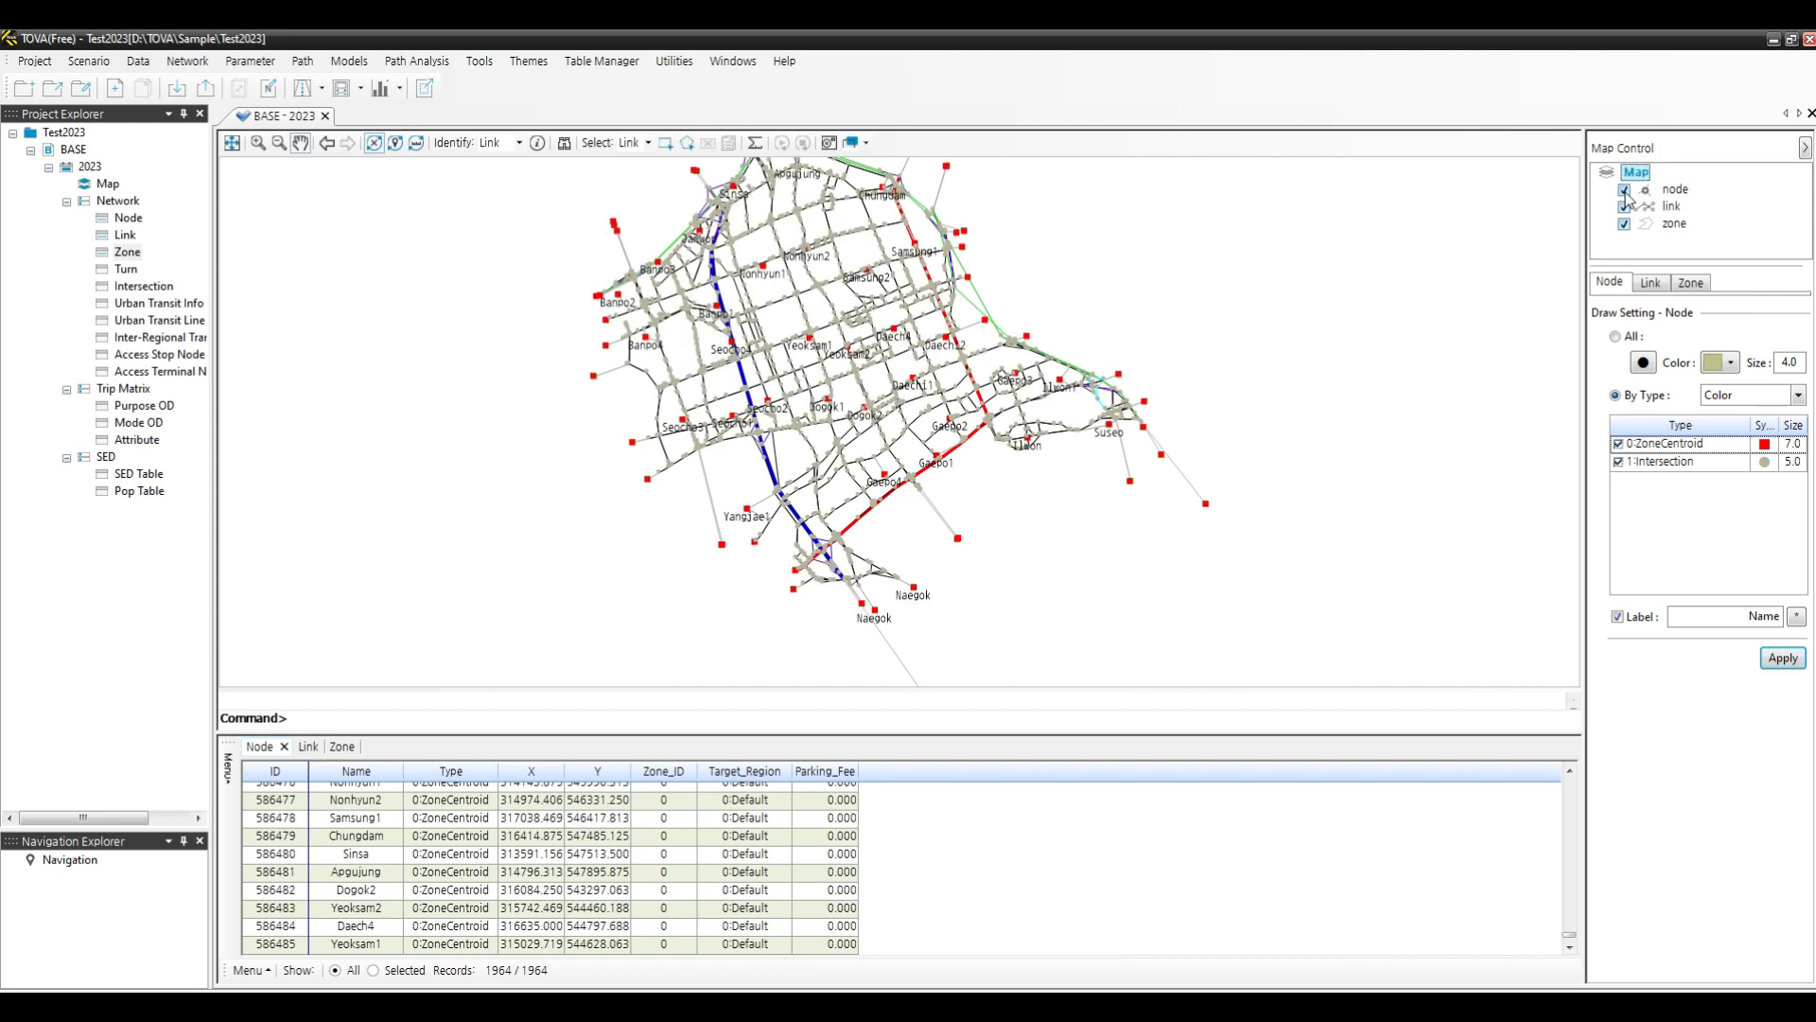
click(1618, 463)
click(1619, 464)
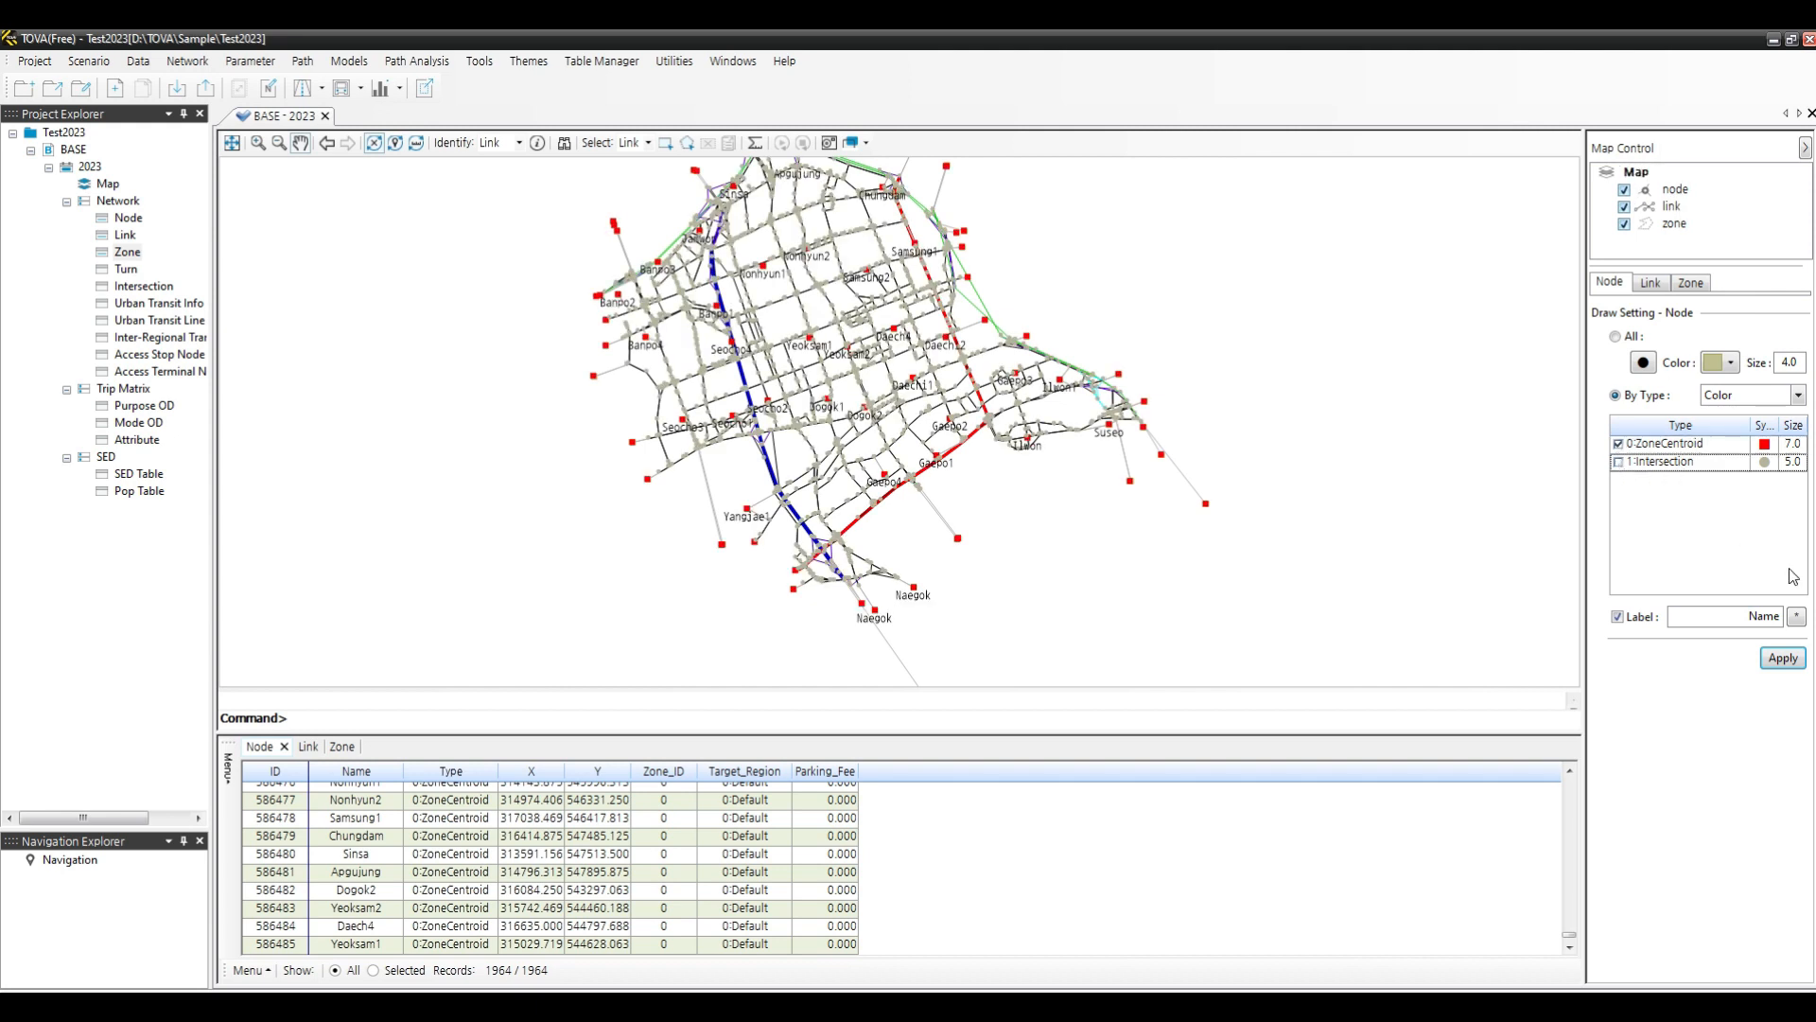
click(1784, 664)
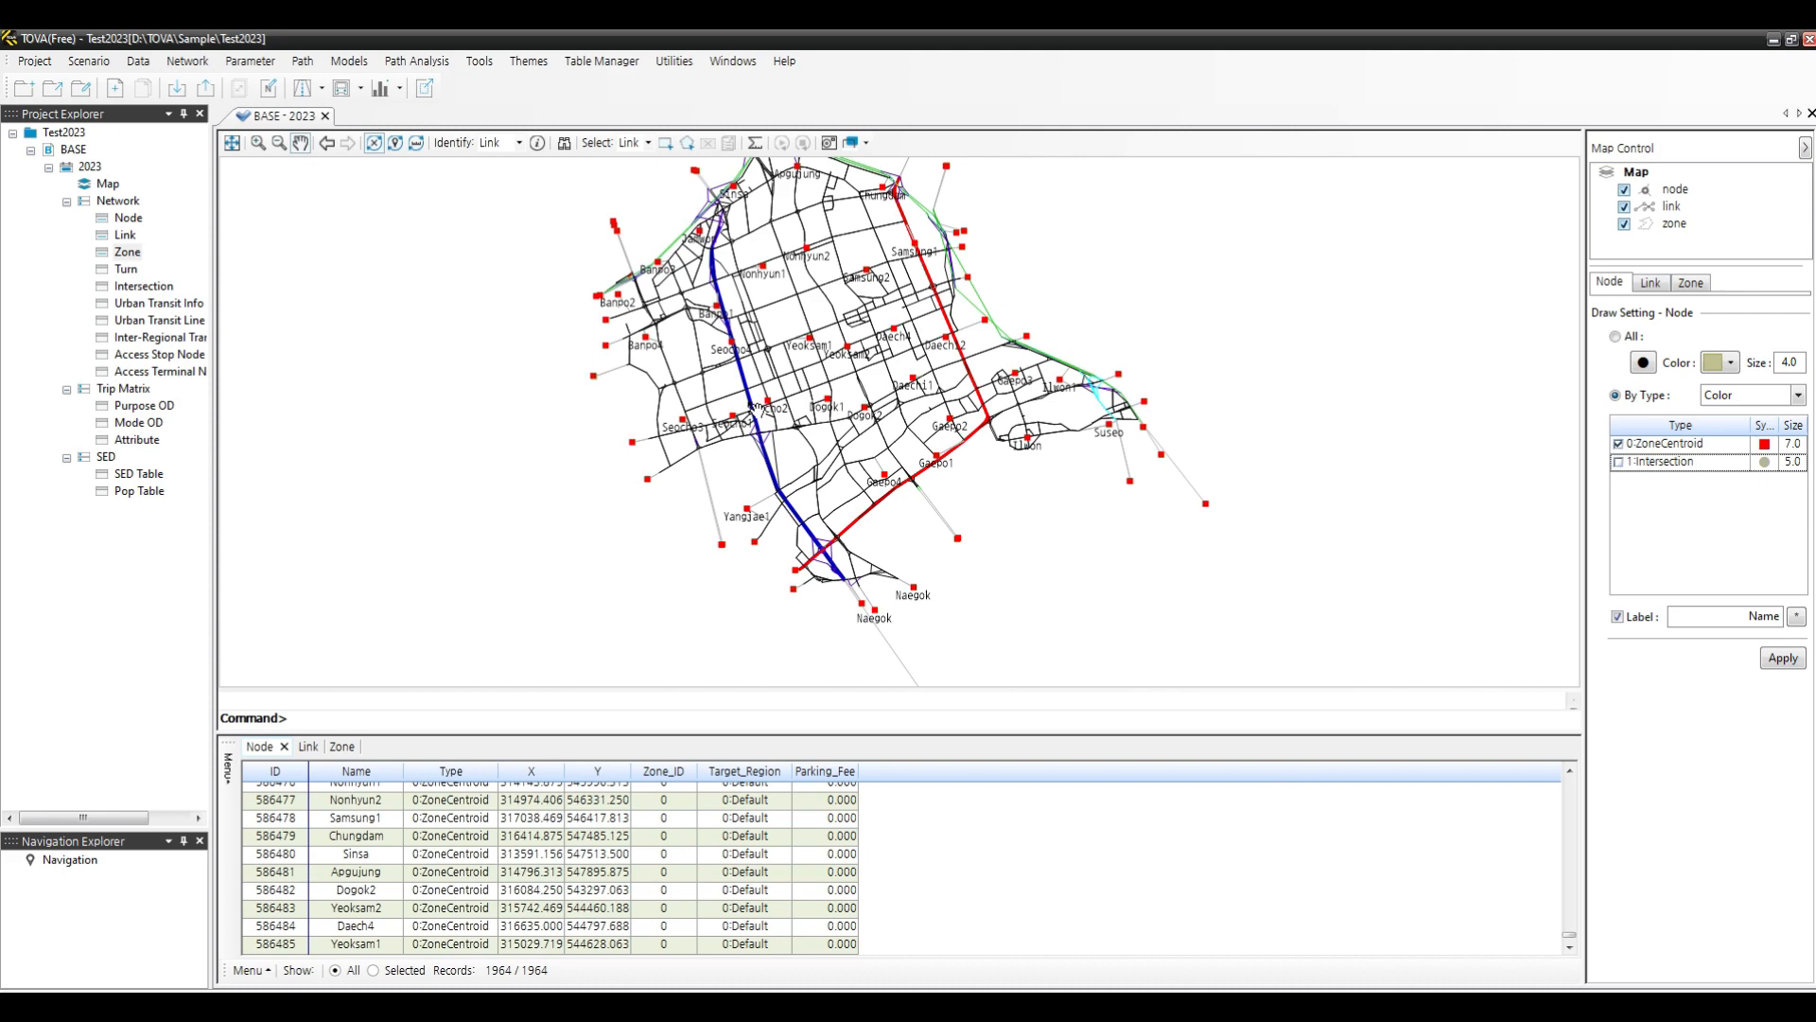
- Zoom and pan the map to inspect the labelled zone centroids
scroll(815, 368, up, 2)
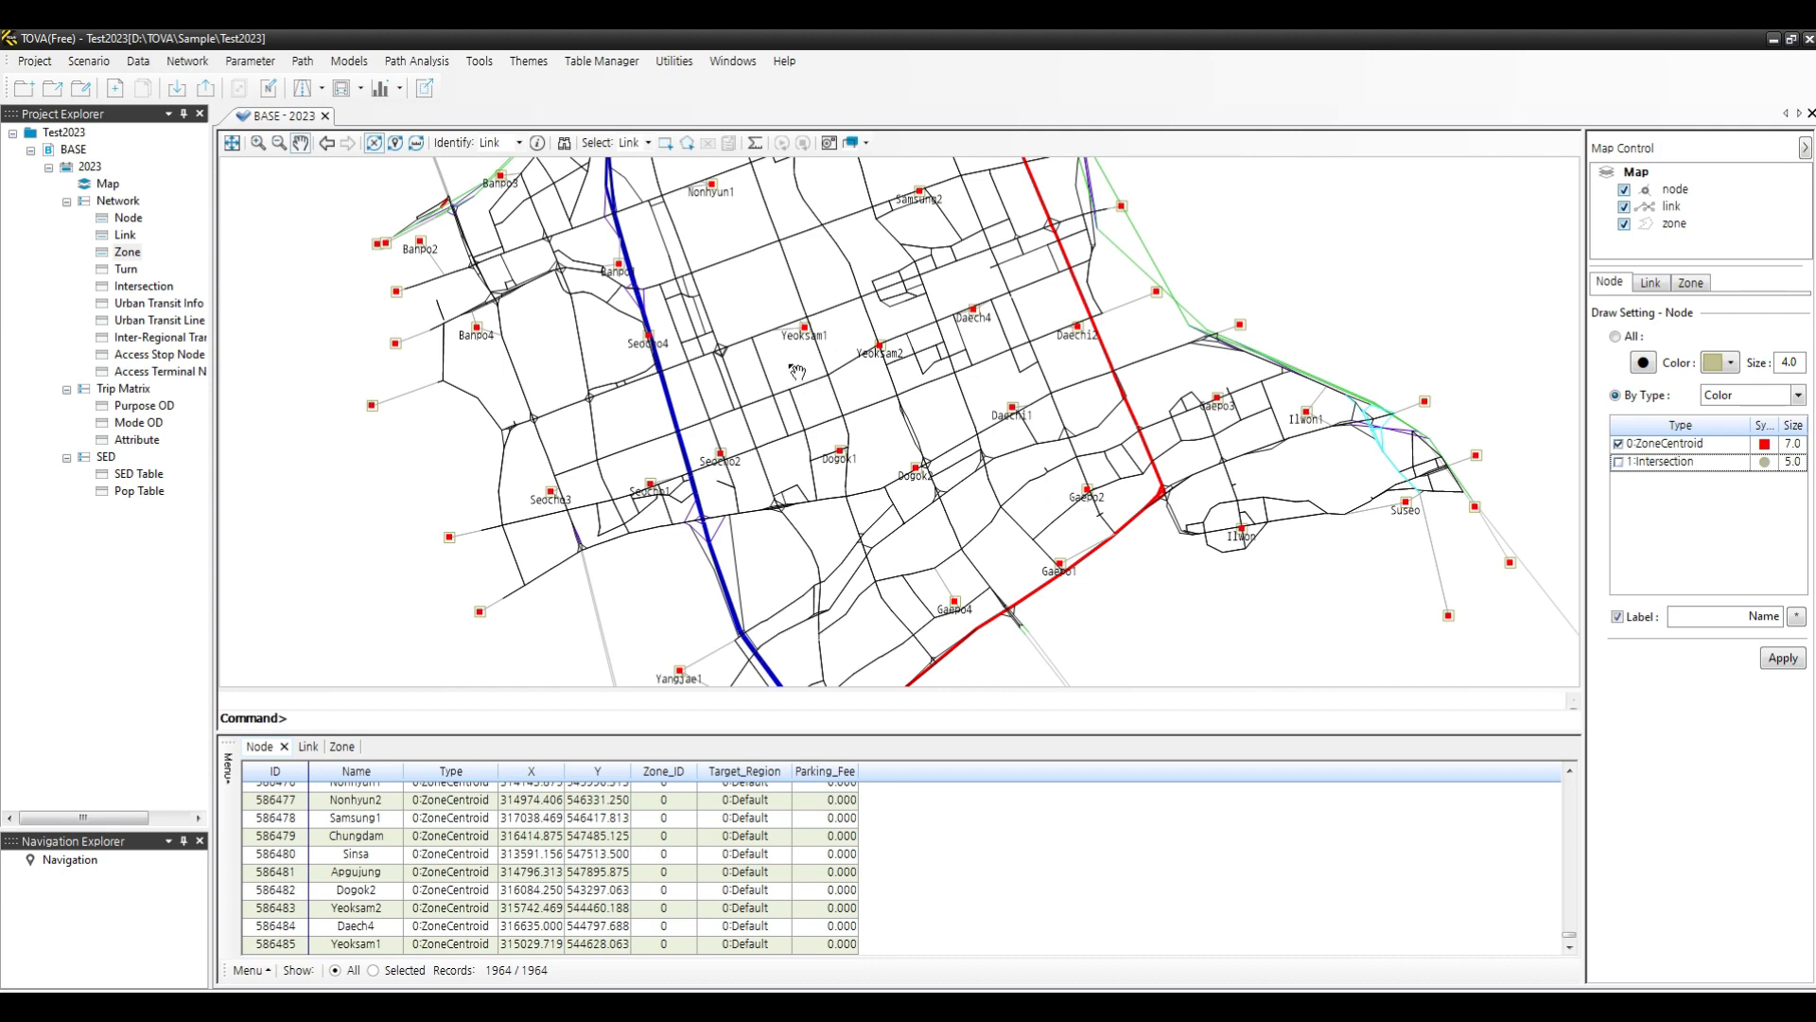
drag(774, 389, 929, 542)
scroll(799, 384, up, 1)
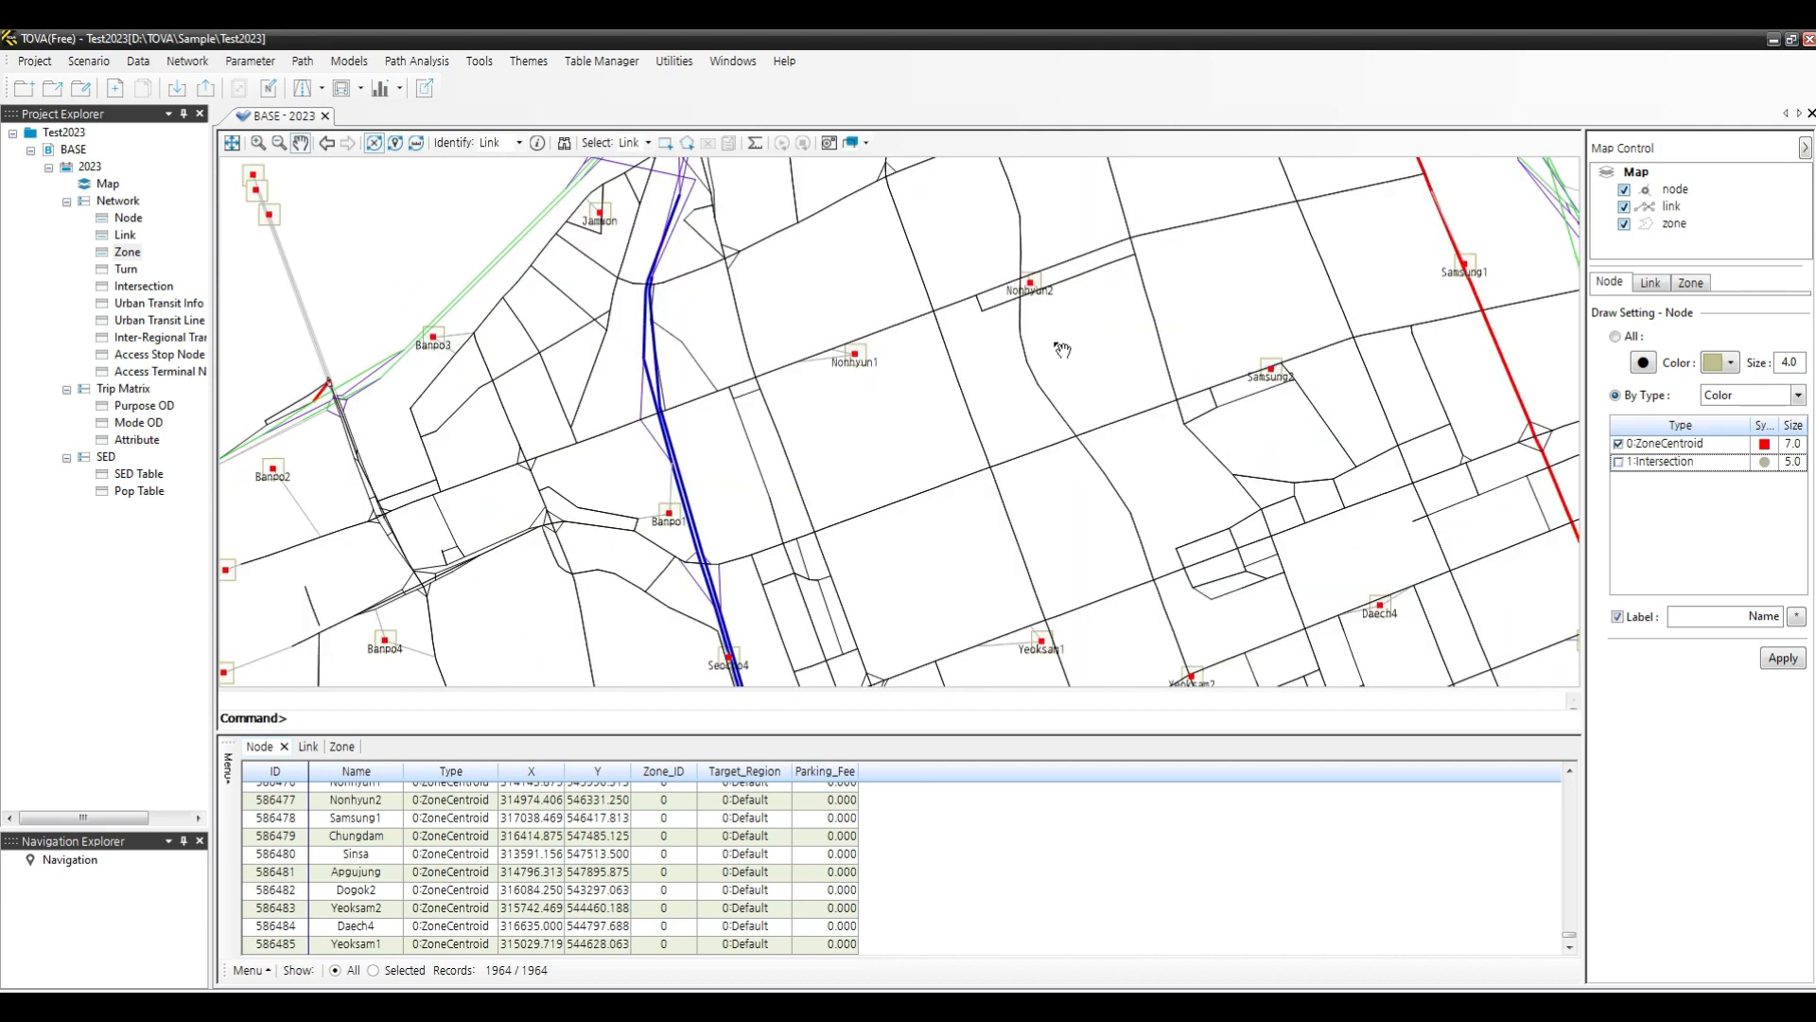
scroll(1025, 311, down, 2)
drag(1180, 413, 1019, 441)
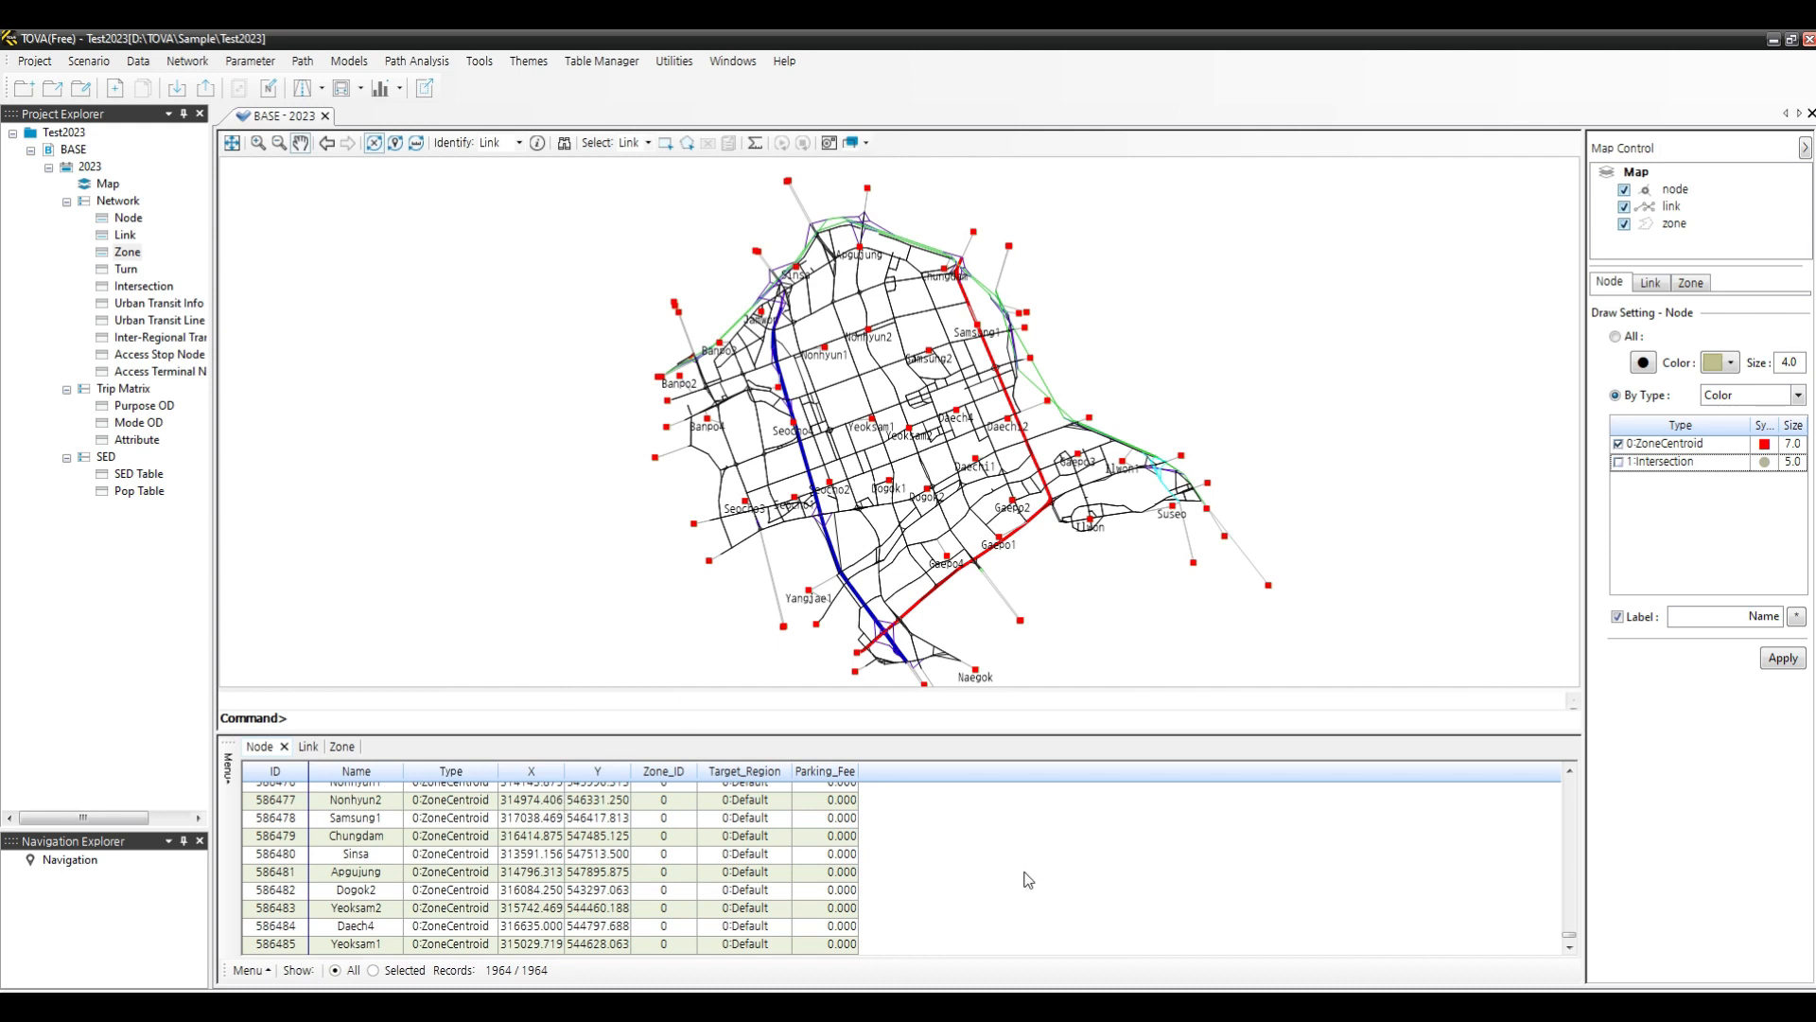
- Select the Samsung1 row in the Node table, then pan and zoom the map to it
click(370, 822)
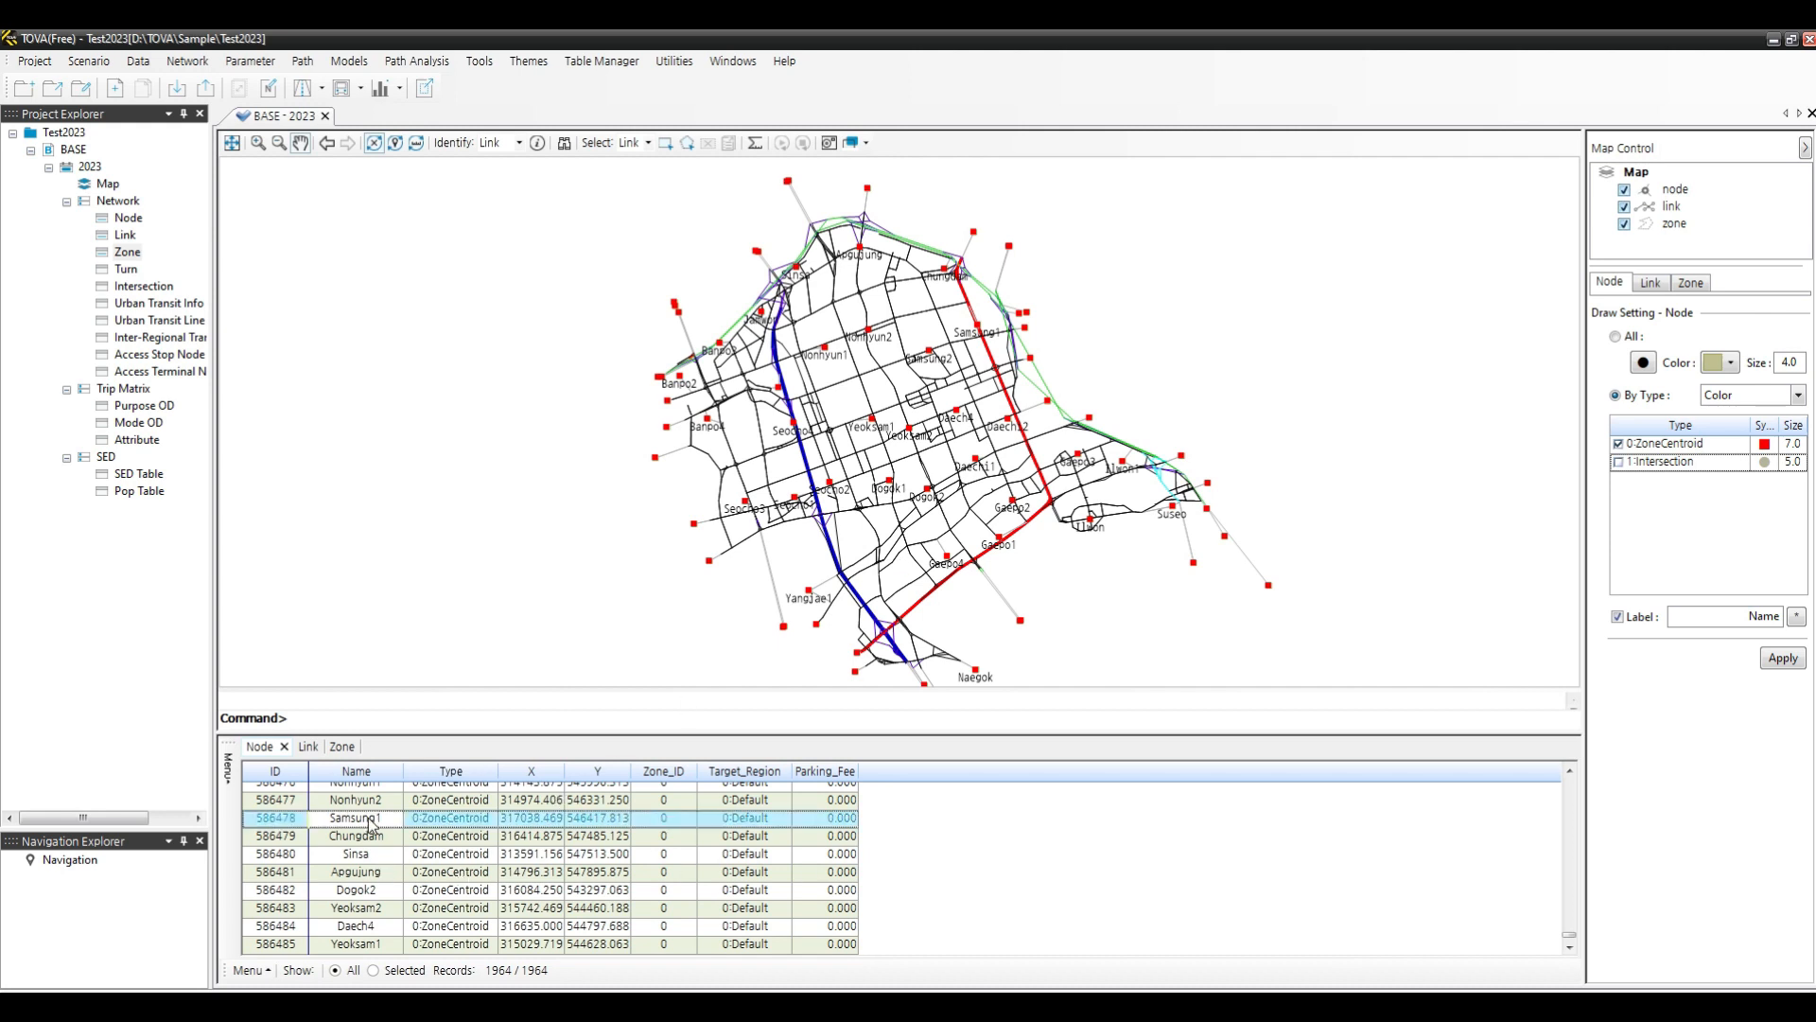
right_click(370, 823)
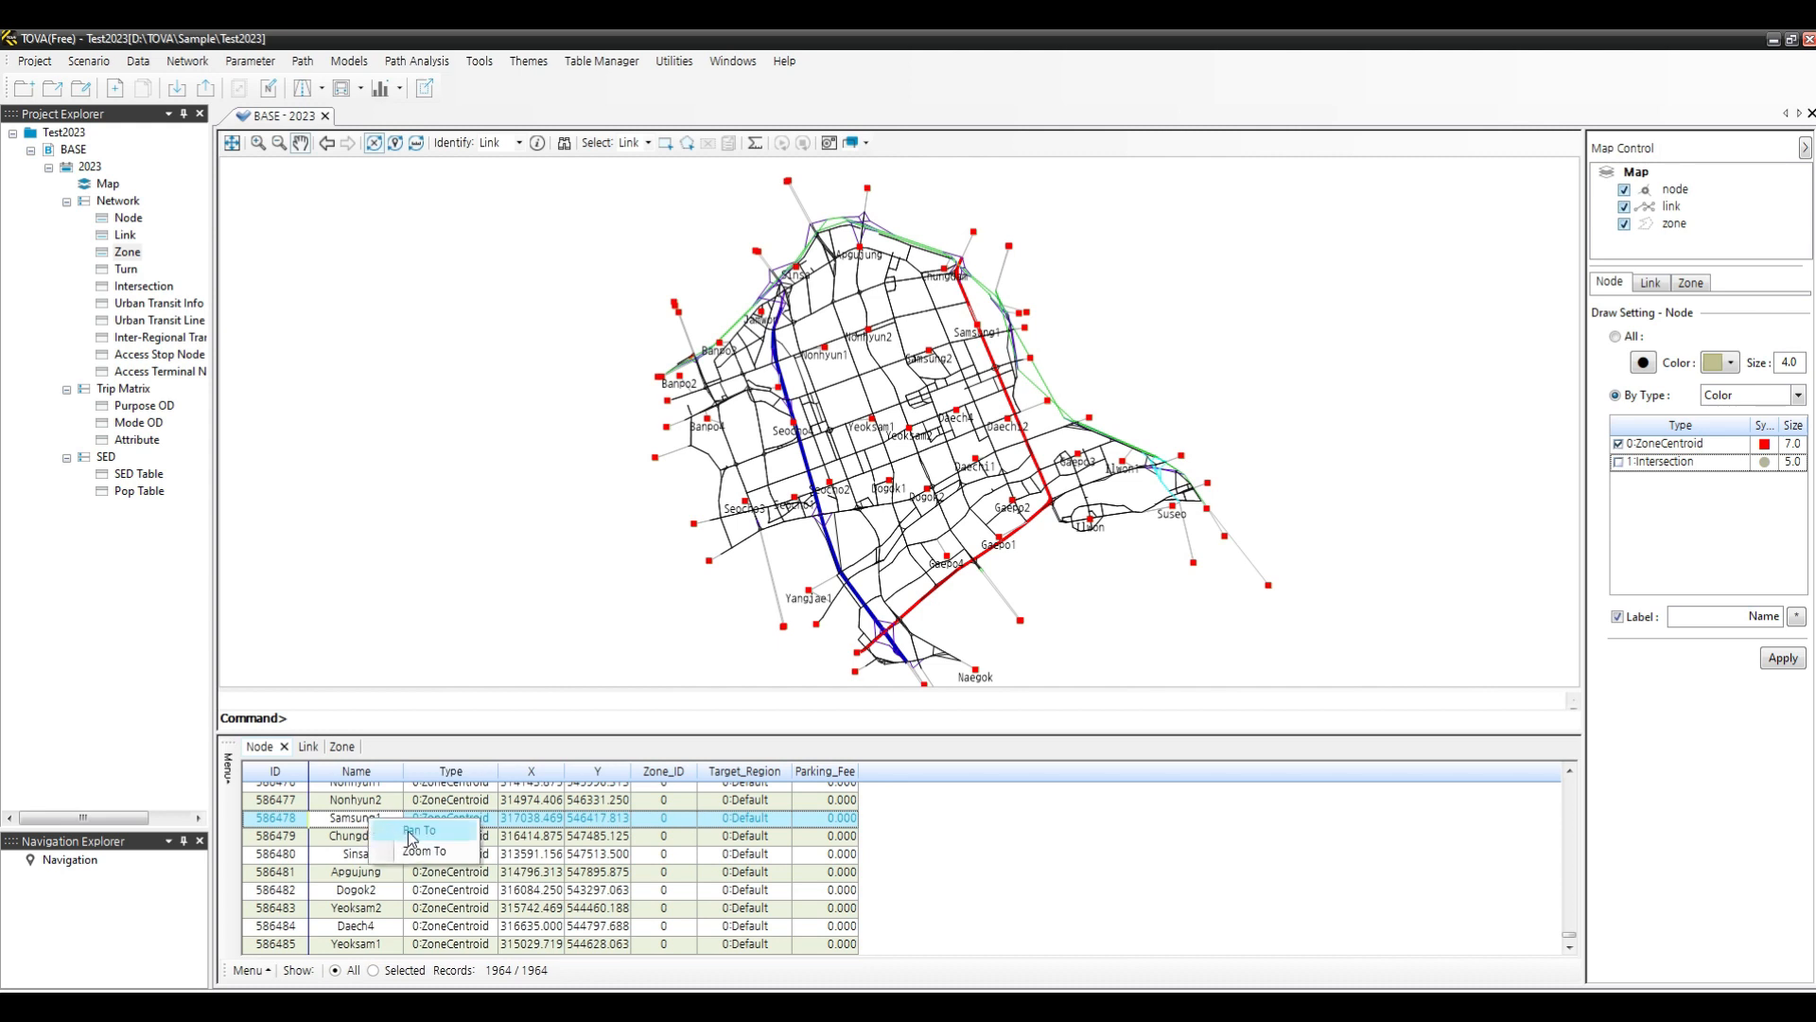
click(419, 830)
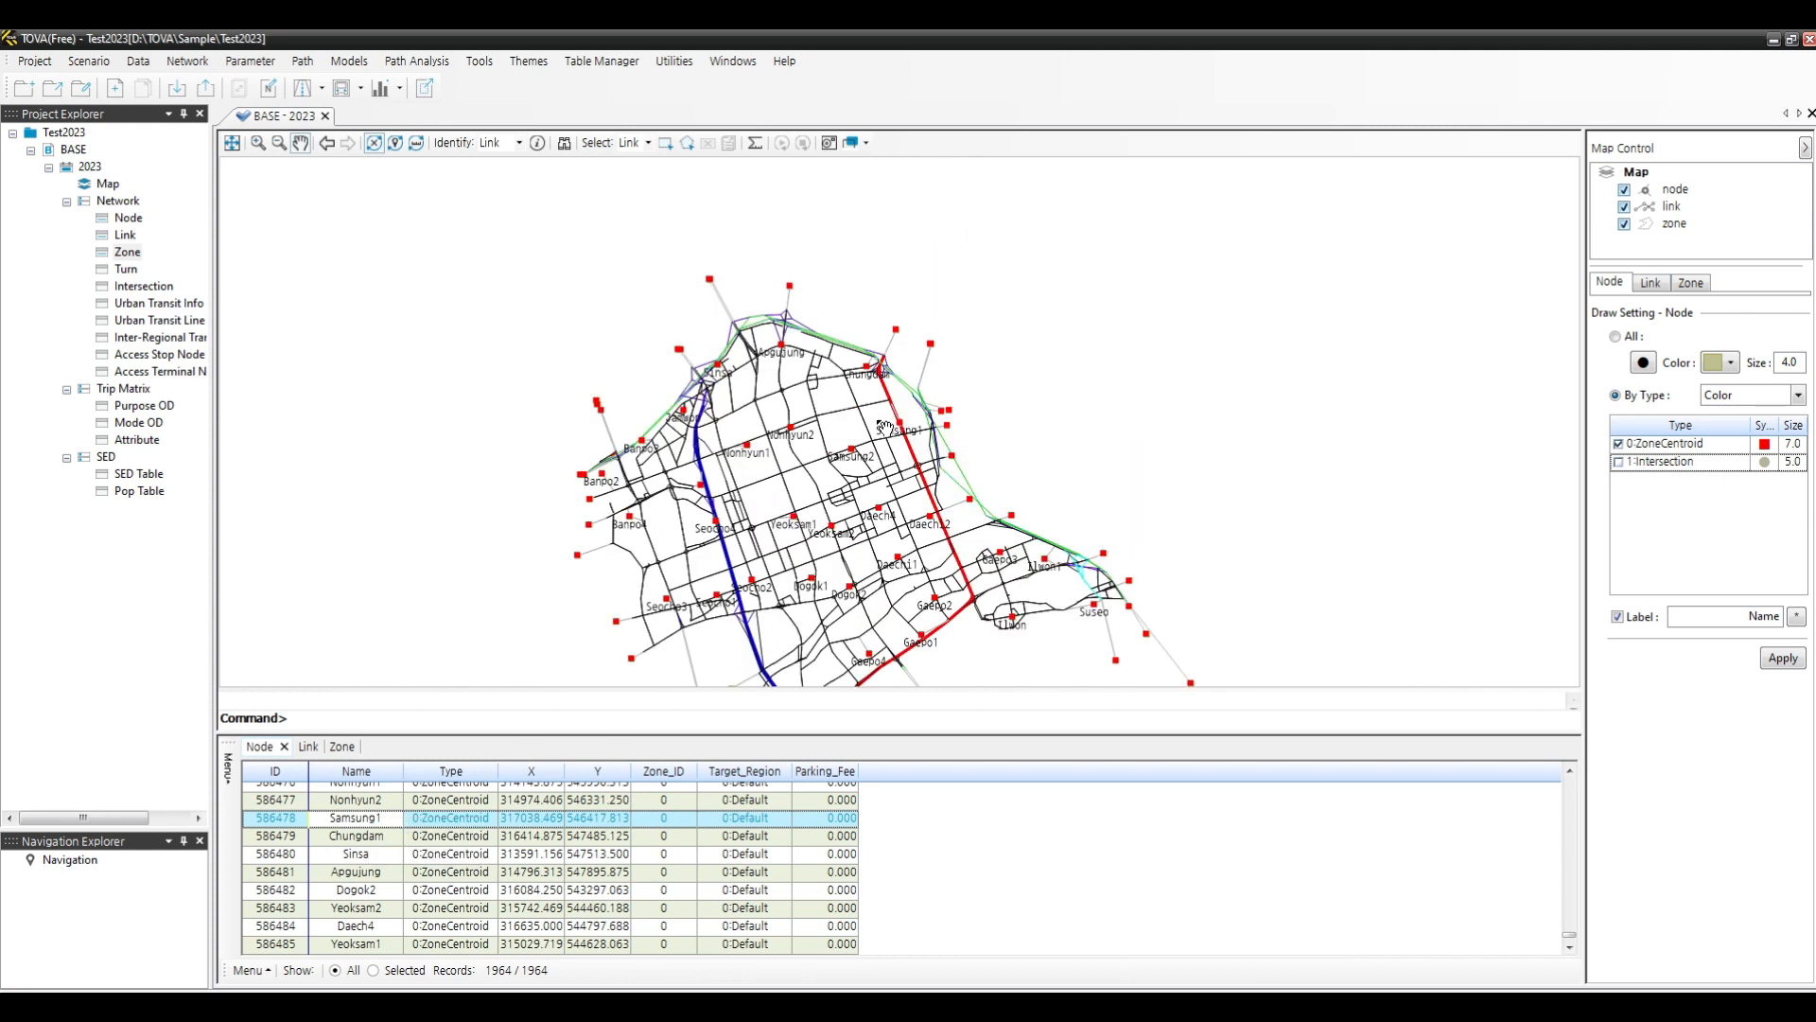
right_click(380, 821)
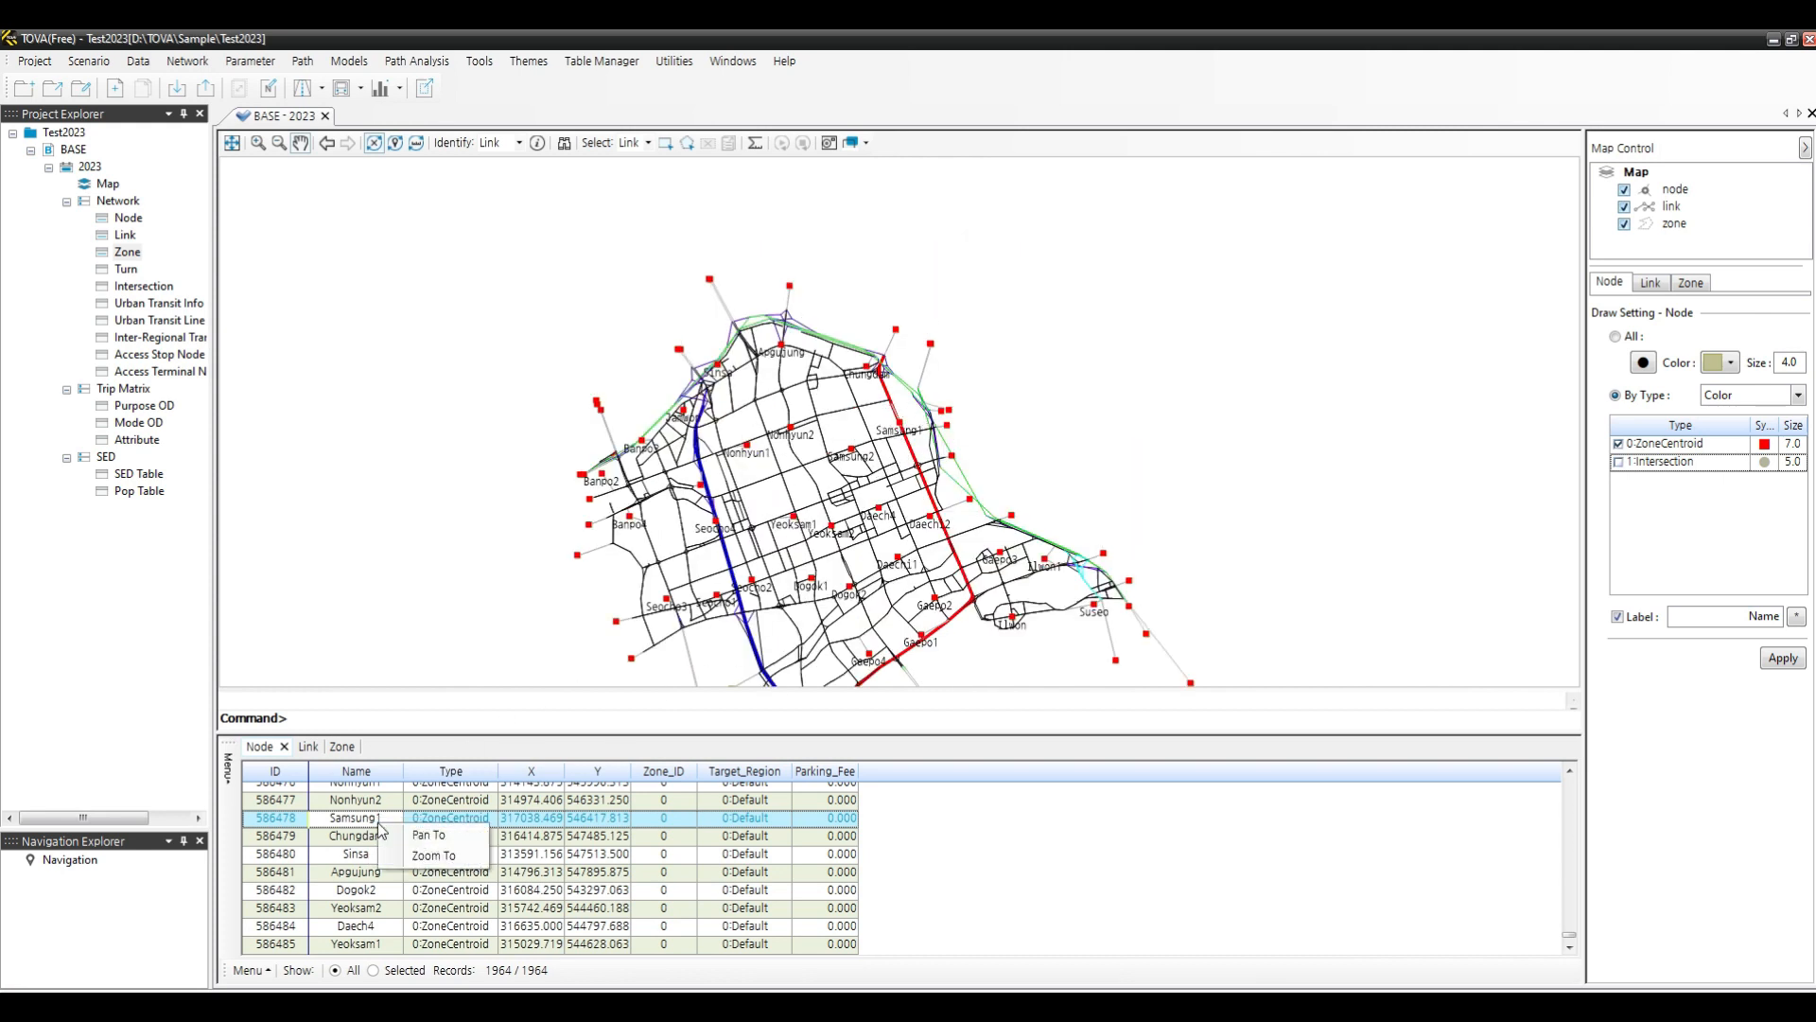
click(432, 857)
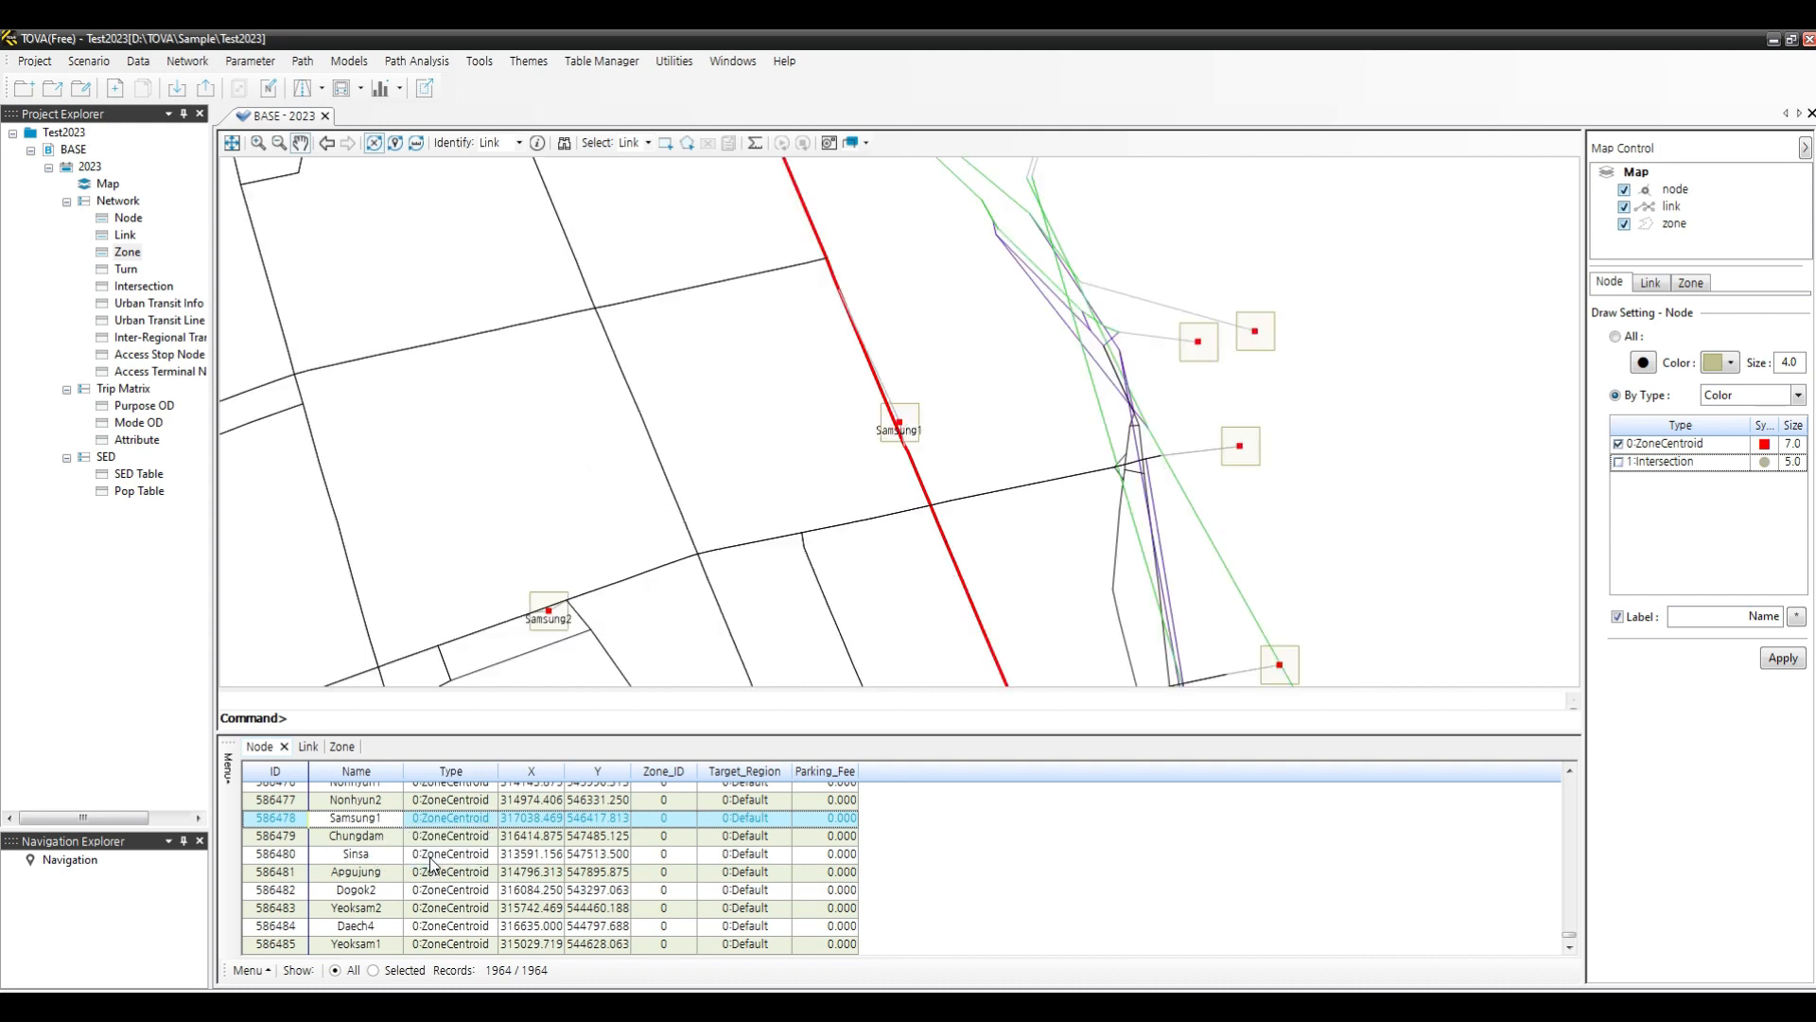